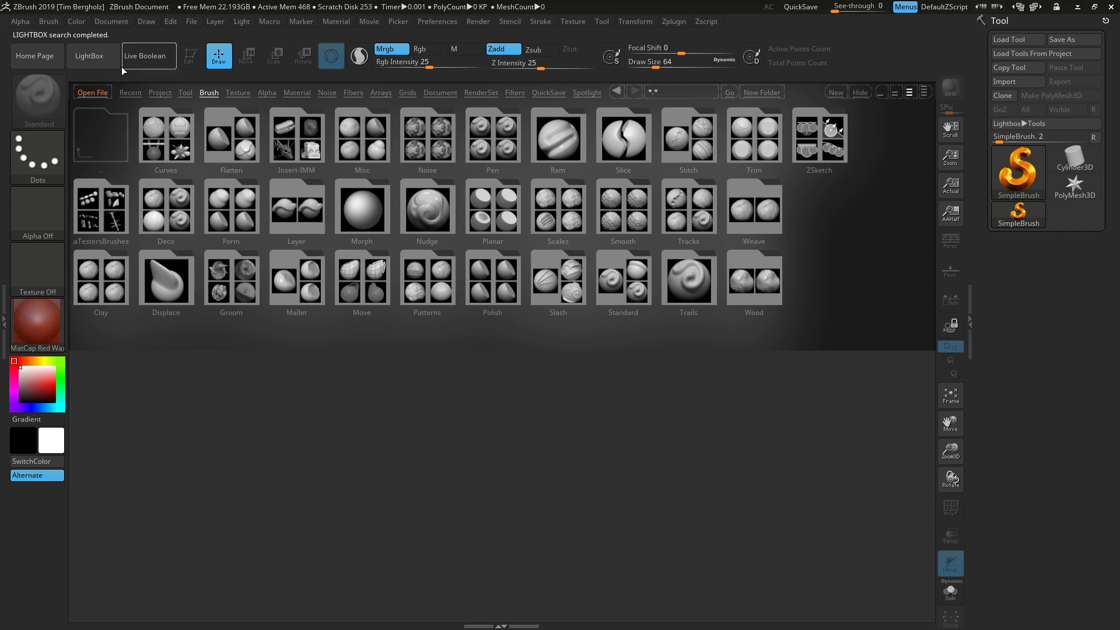
# - Hide LightBox and paint a wide U-shaped stroke with two separate dabs above it on the canvas
pyautogui.click(103, 63)
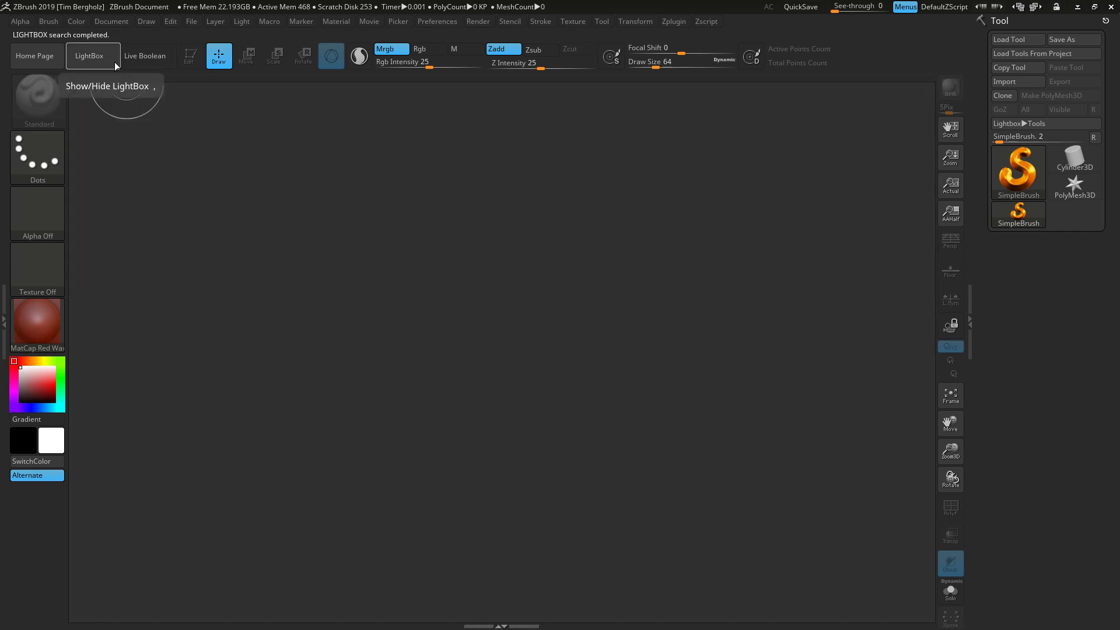
pyautogui.click(34, 325)
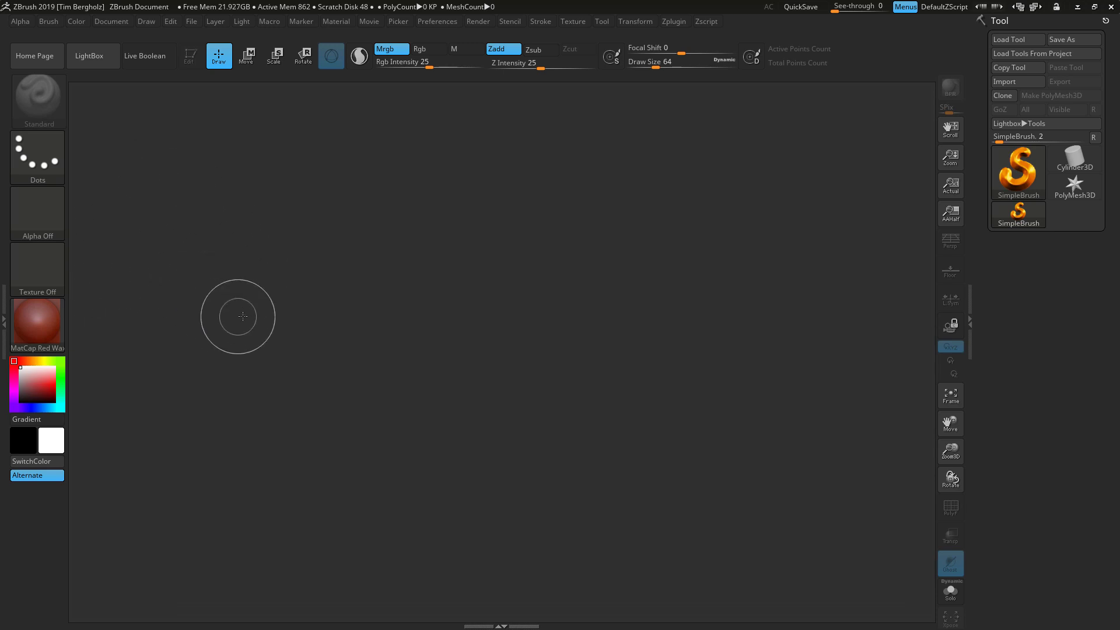
pyautogui.moveTo(242, 316)
pyautogui.mouseDown()
pyautogui.moveTo(603, 472)
pyautogui.moveTo(633, 278)
pyautogui.mouseUp()
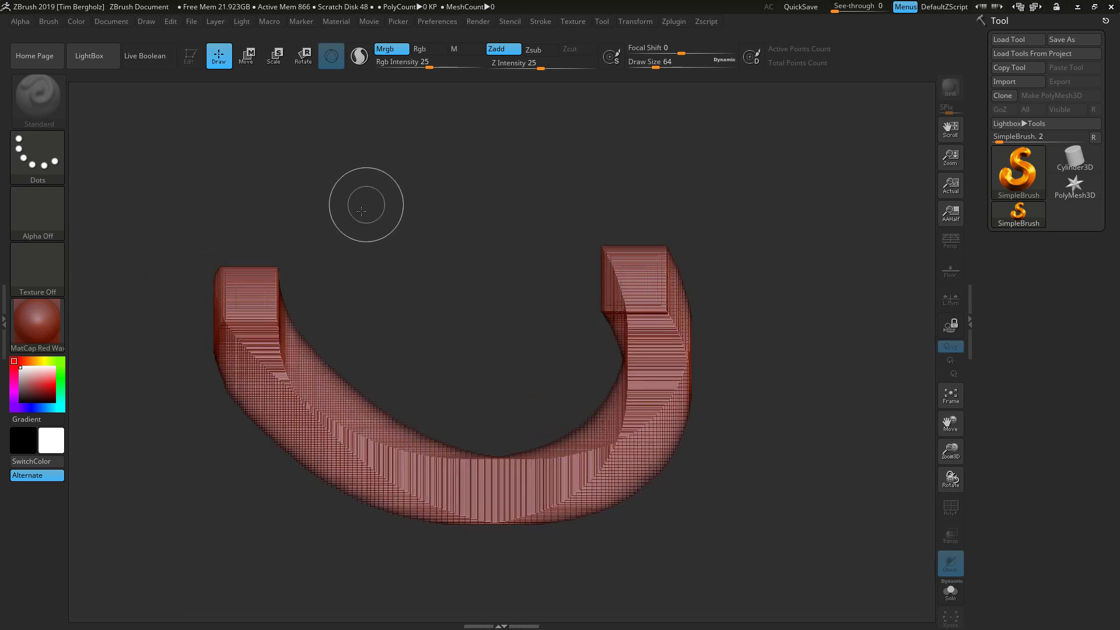
pyautogui.click(363, 216)
pyautogui.click(489, 203)
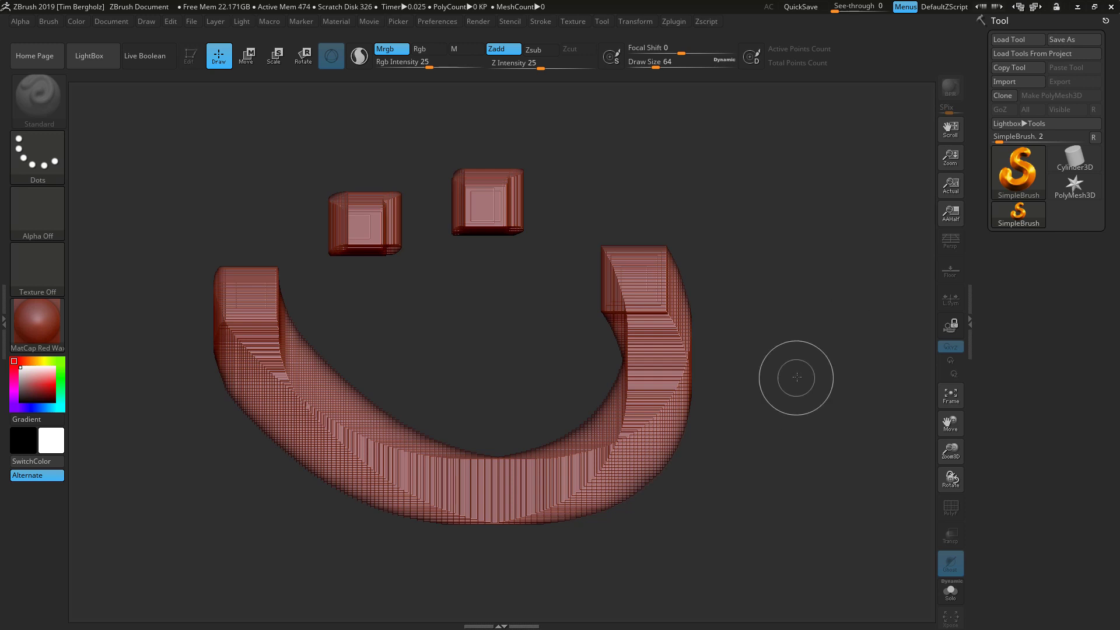
# - Open the Dog.ZPR project from LightBox without saving the changes to the current project
pyautogui.click(89, 55)
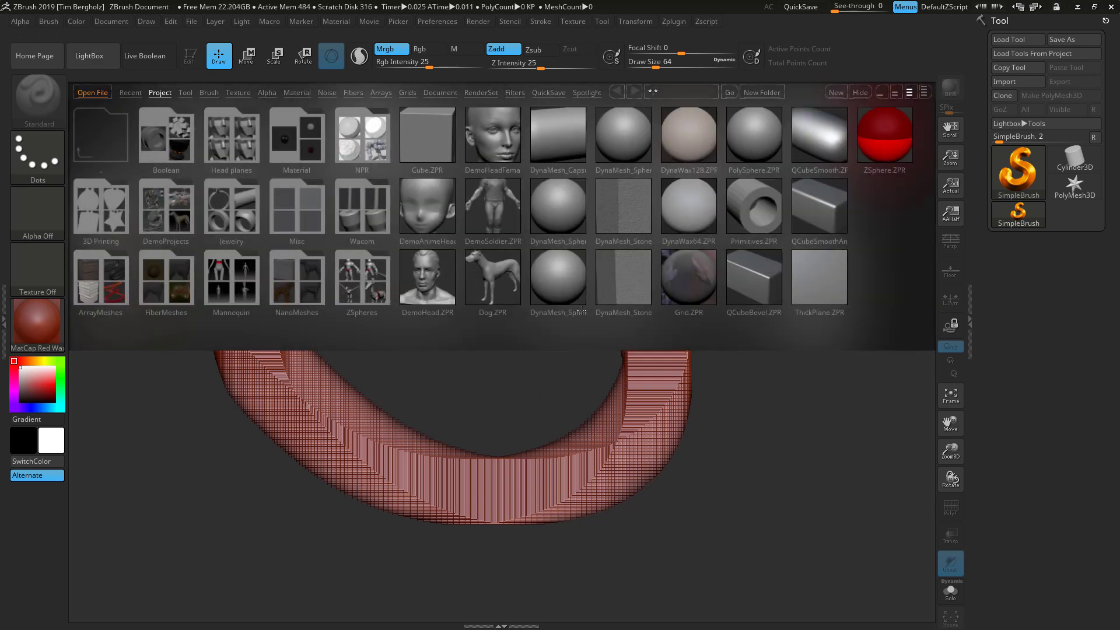
pyautogui.click(503, 286)
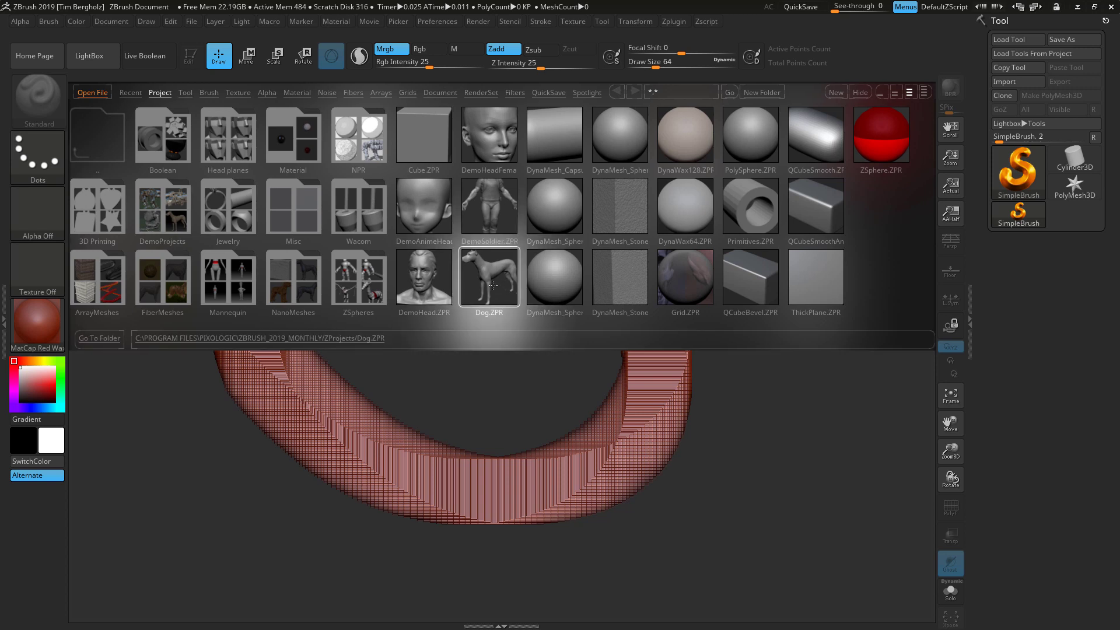
pyautogui.doubleClick(493, 285)
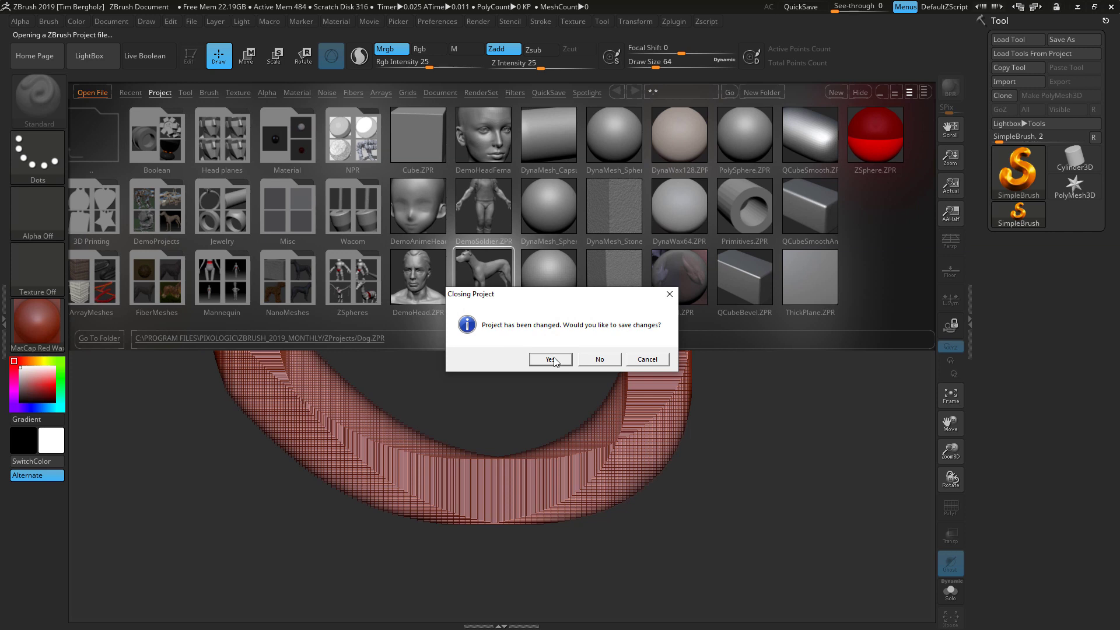
pyautogui.click(600, 360)
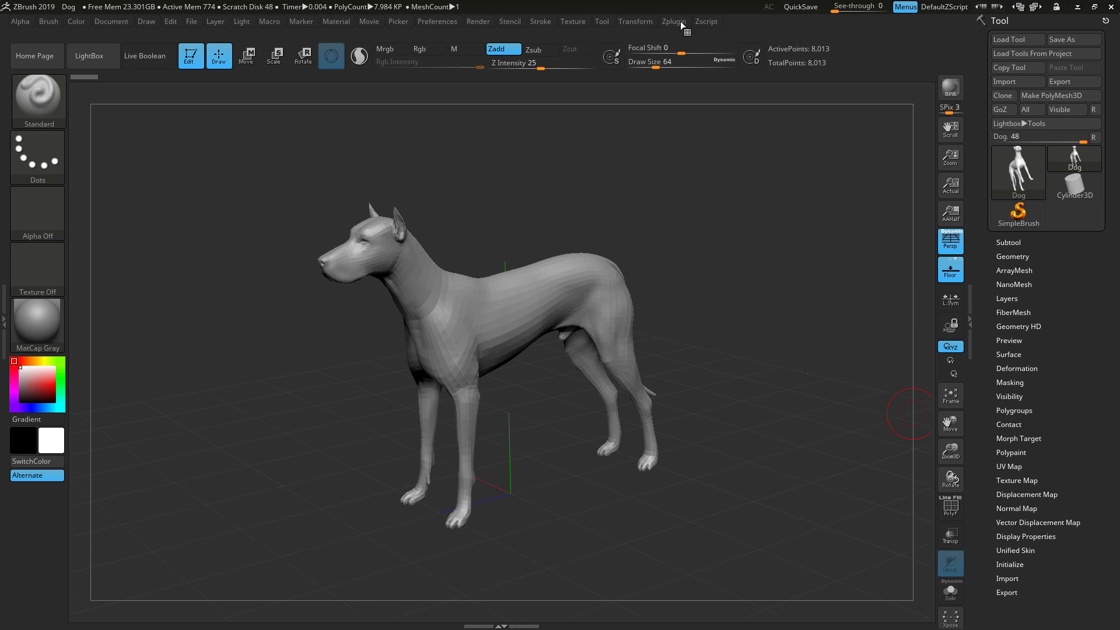
# - Resize the document to a width of 1920 and a height of 1080
pyautogui.click(119, 25)
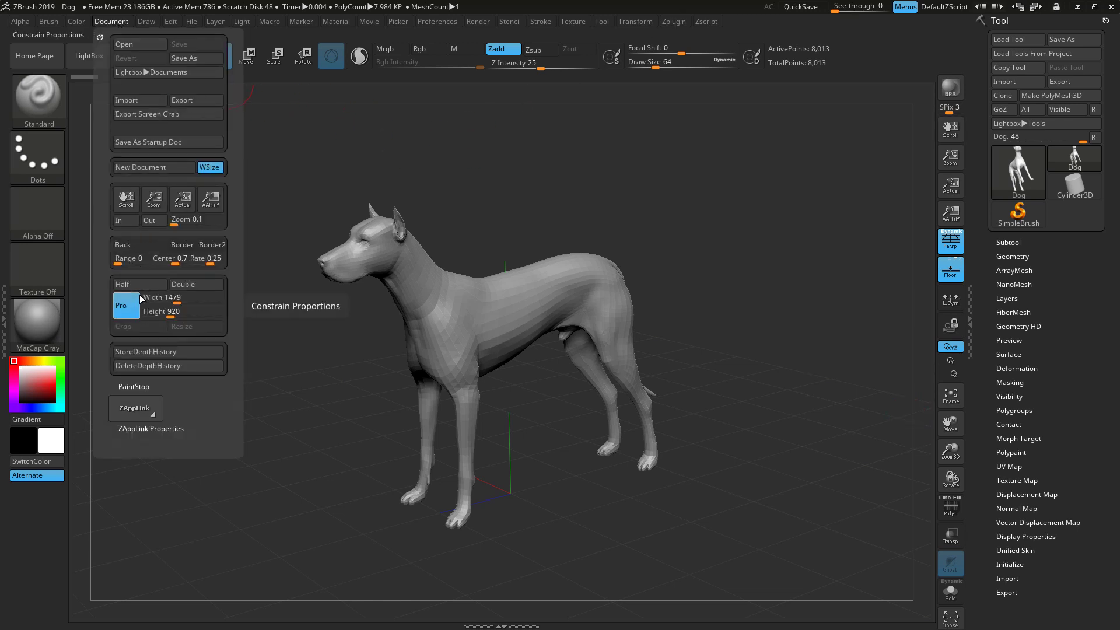
pyautogui.click(158, 299)
pyautogui.write('1')
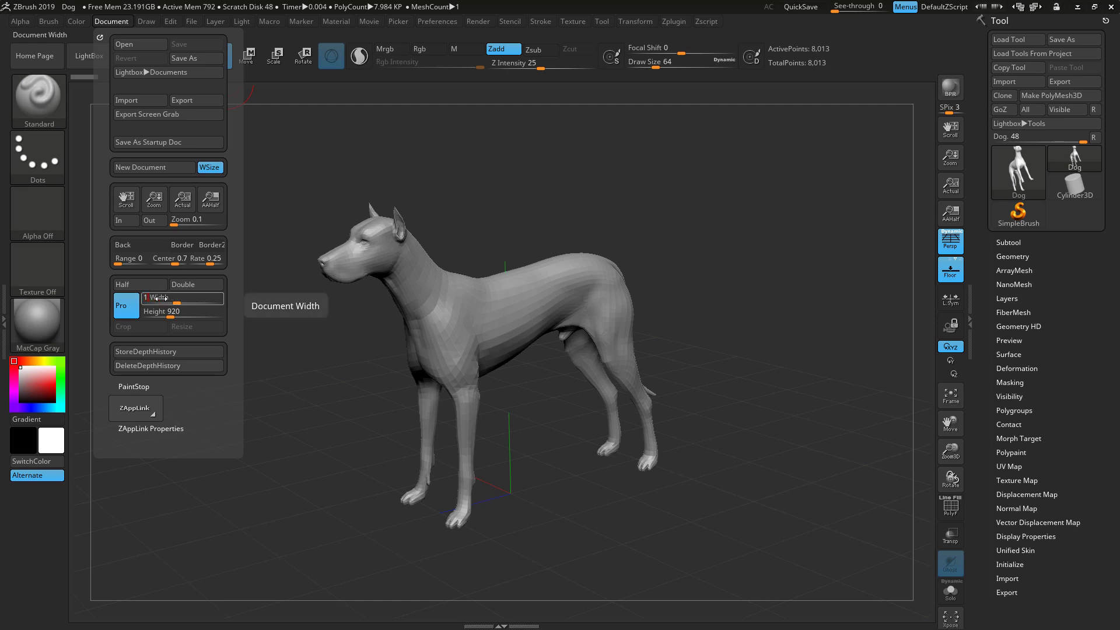
pyautogui.write('920')
pyautogui.press('Tab')
pyautogui.write('1080')
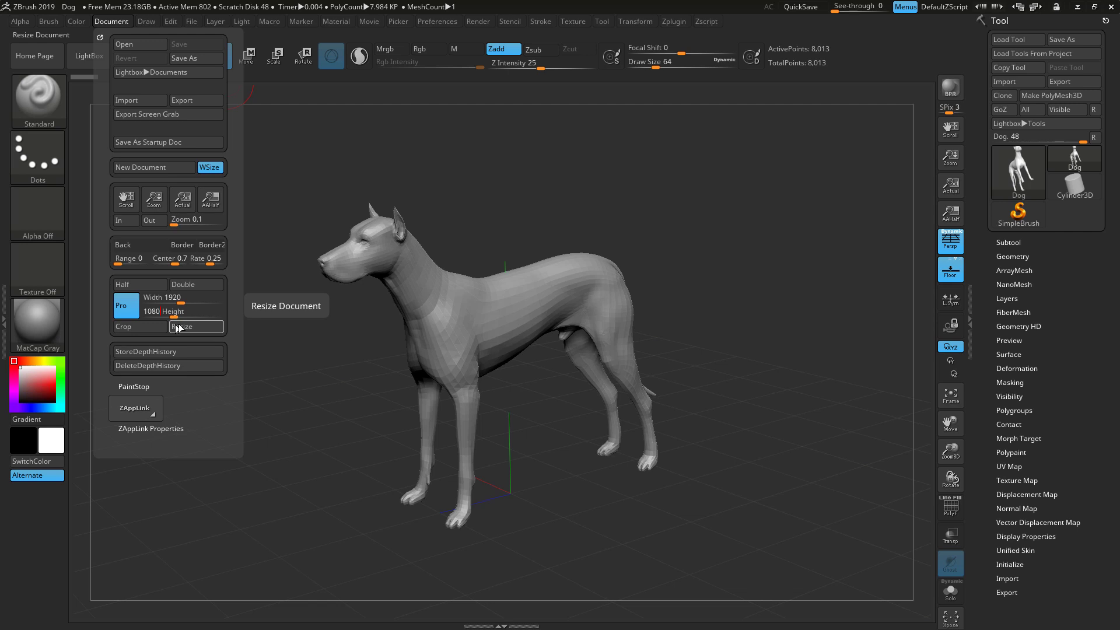
pyautogui.click(176, 327)
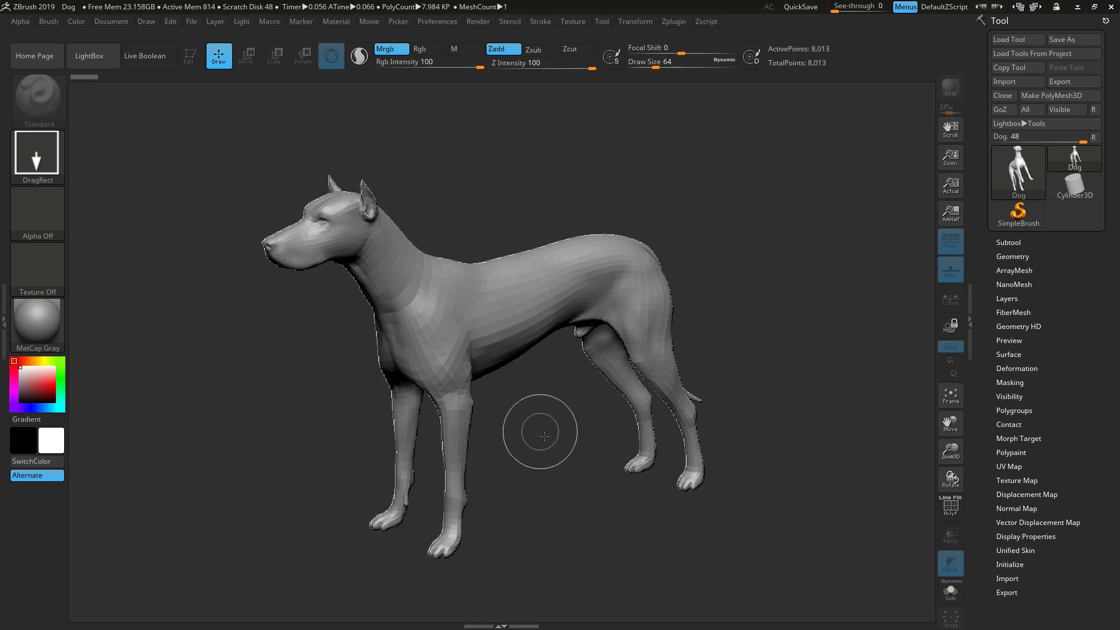
# - Draw a new, smaller dog beneath the large dog's belly and turn on Edit mode for it
pyautogui.moveTo(542, 439)
pyautogui.mouseDown()
pyautogui.moveTo(771, 373)
pyautogui.moveTo(719, 603)
pyautogui.moveTo(543, 553)
pyautogui.mouseUp()
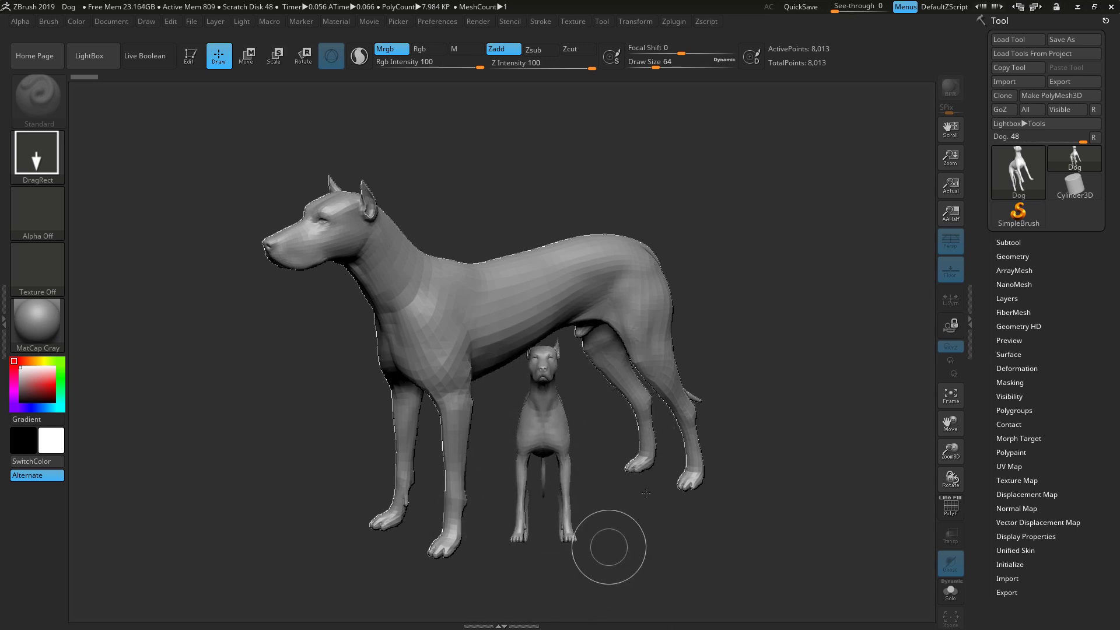
pyautogui.click(190, 56)
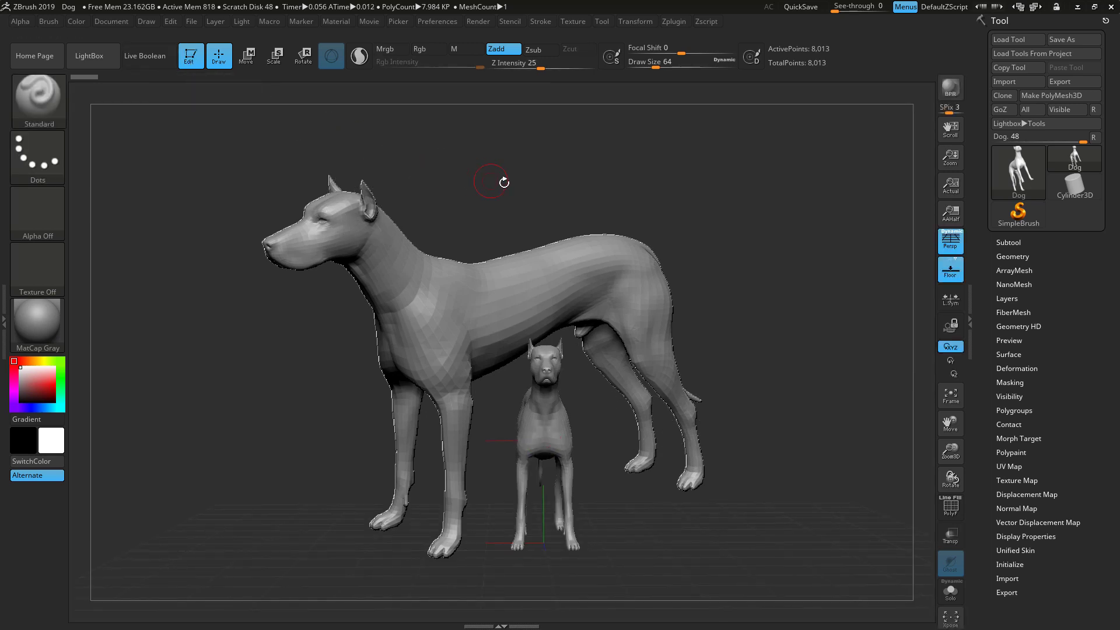
pyautogui.moveTo(505, 183)
pyautogui.mouseDown()
pyautogui.moveTo(453, 185)
pyautogui.moveTo(565, 188)
pyautogui.moveTo(490, 180)
pyautogui.mouseUp()
# - Clear the 2D dog from the canvas and frame the editable dog
pyautogui.hotkey('ctrl', 'n')
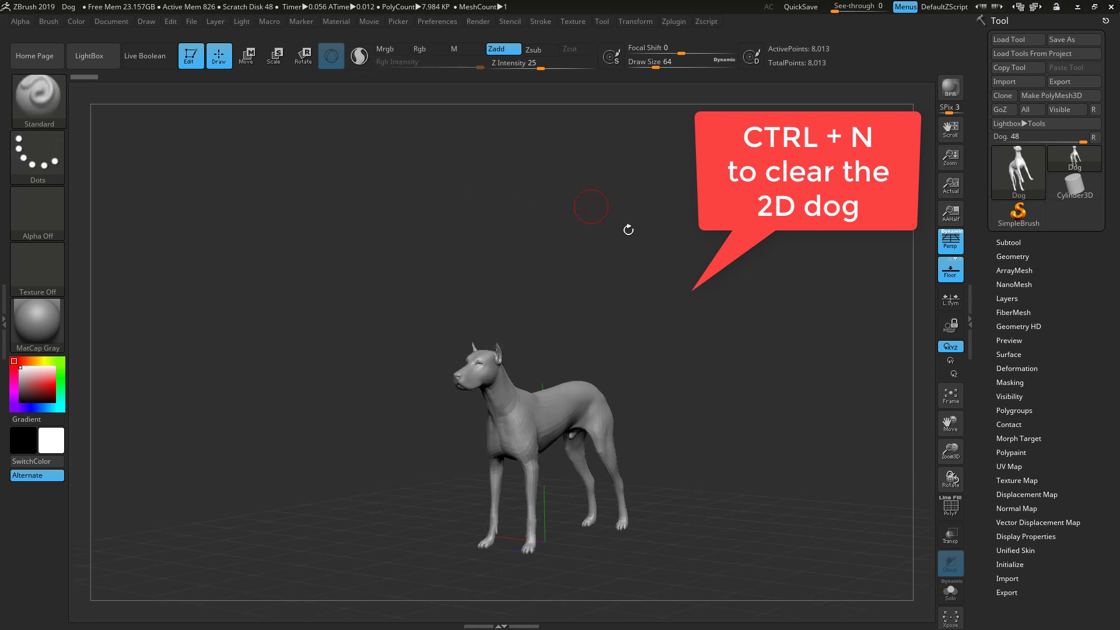
pyautogui.moveTo(628, 230); pyautogui.dragTo(615, 233)
pyautogui.press('f')
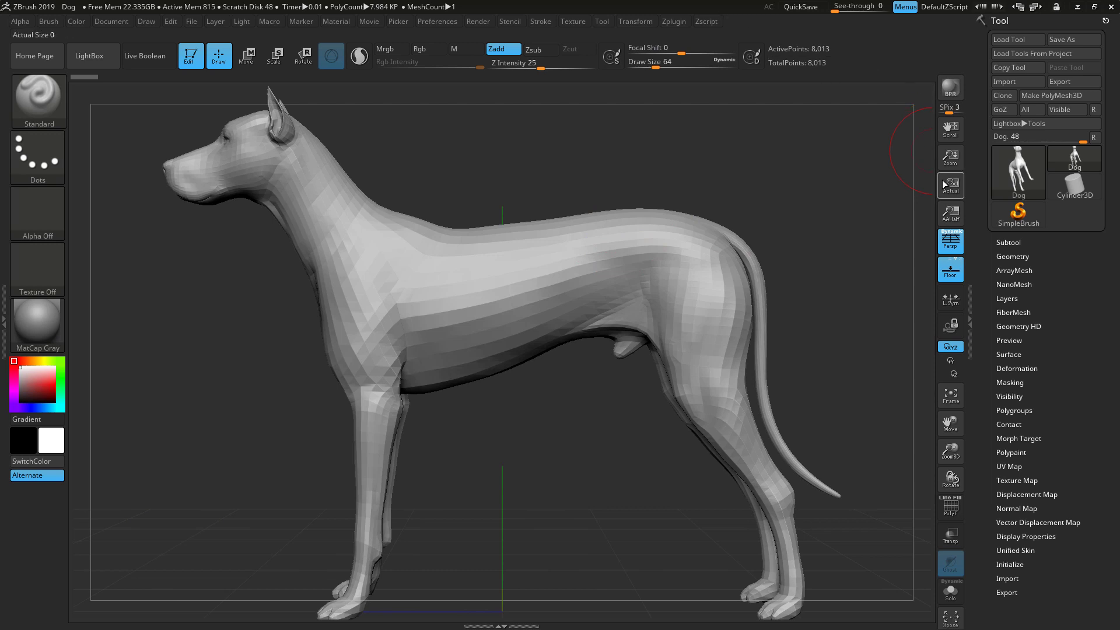
# - Compare the dog with and without perspective distortion, leaving perspective off, and turn off the floor grid
pyautogui.moveTo(800, 168); pyautogui.dragTo(840, 221)
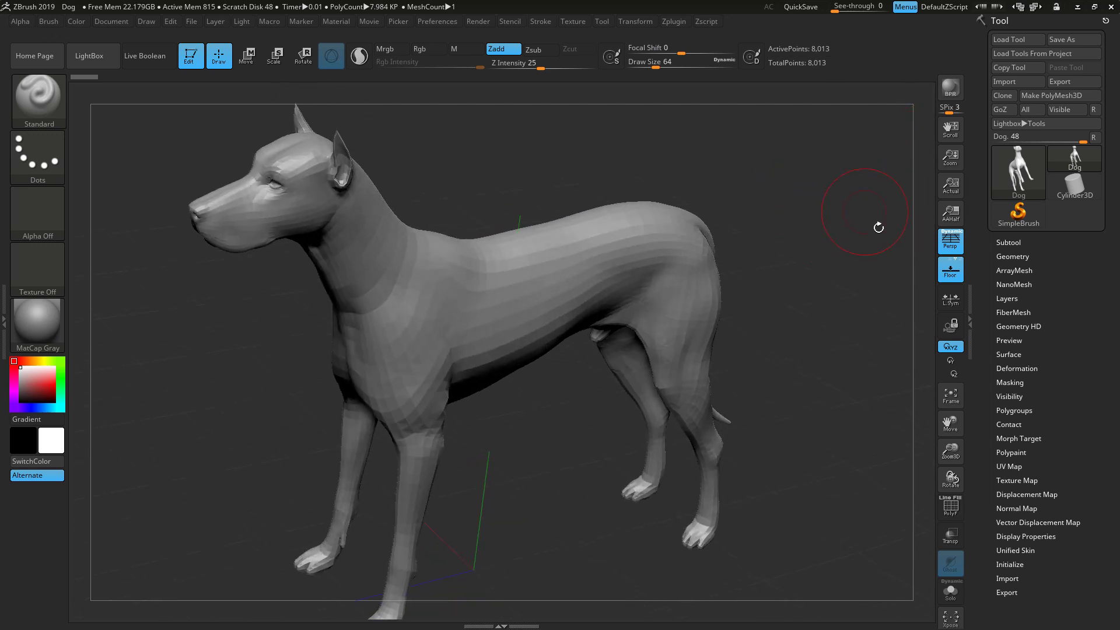
pyautogui.click(956, 249)
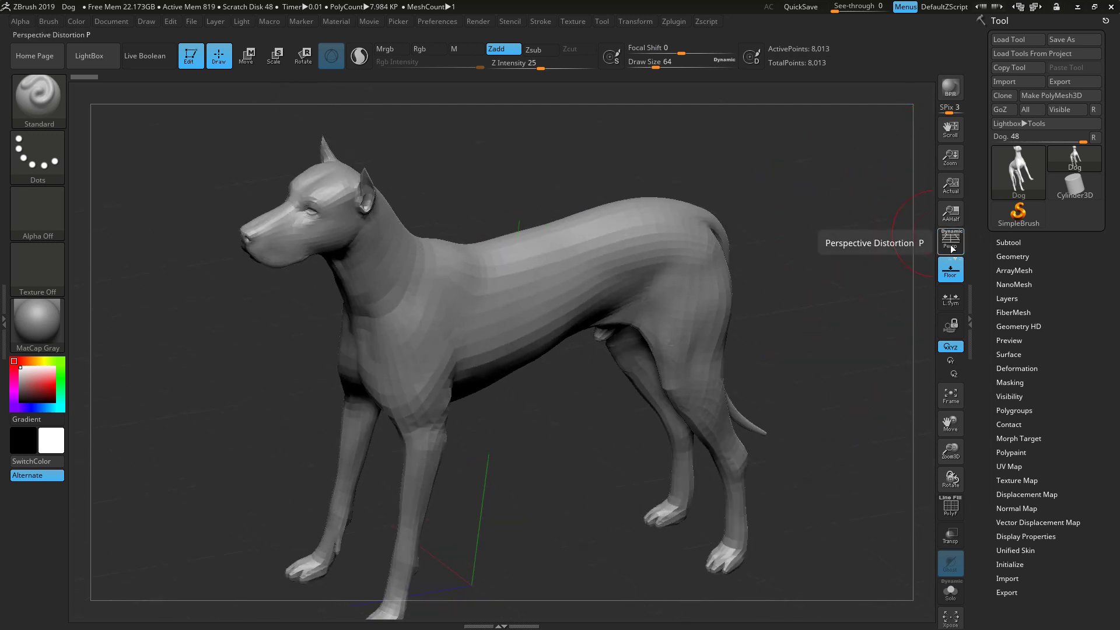
pyautogui.click(952, 247)
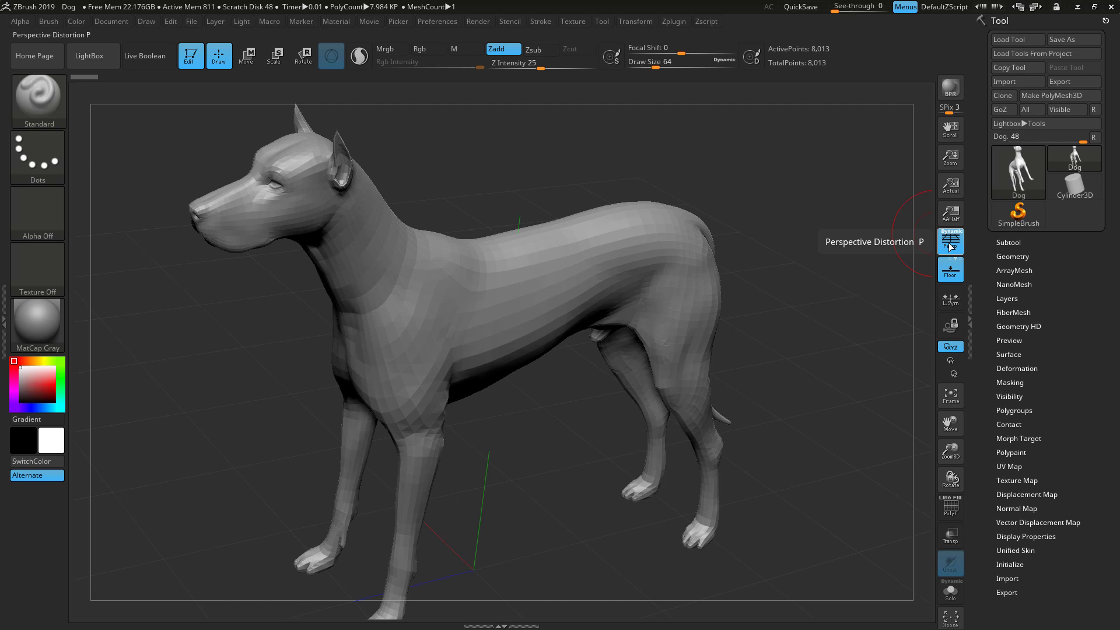
pyautogui.click(950, 244)
pyautogui.click(950, 272)
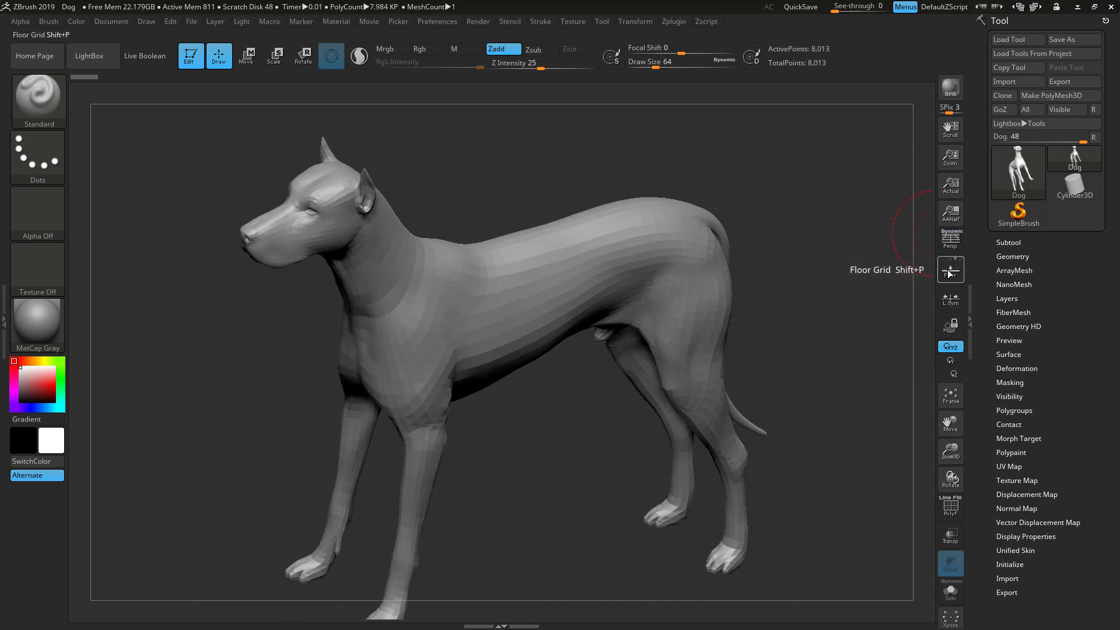
# - Switch the sculpting brush from Standard to Move
pyautogui.moveTo(867, 305); pyautogui.dragTo(855, 275)
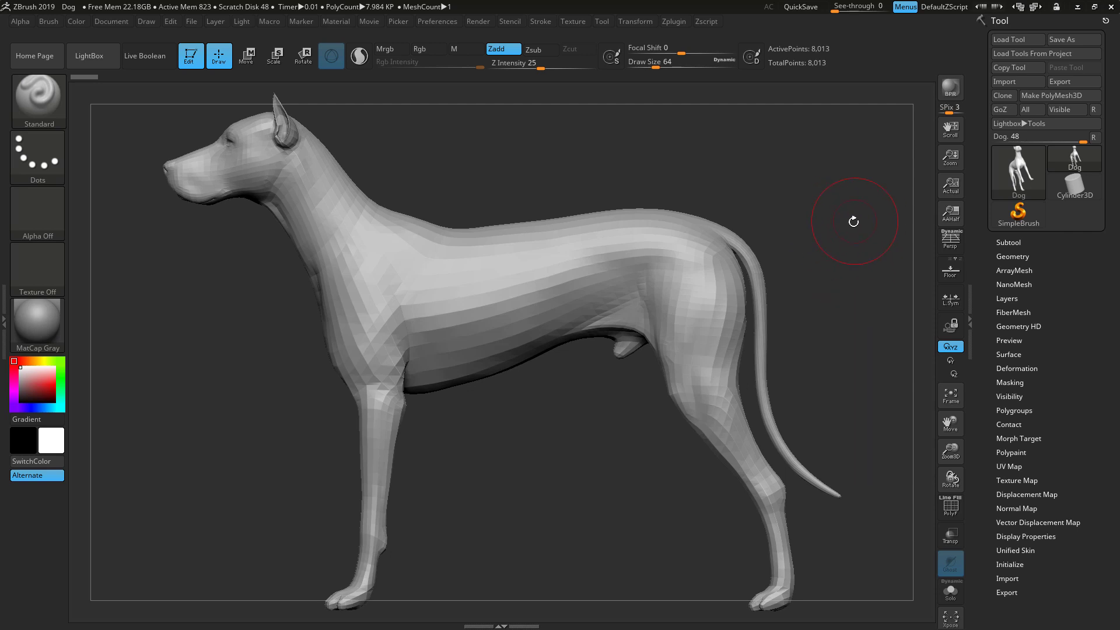
pyautogui.press('b')
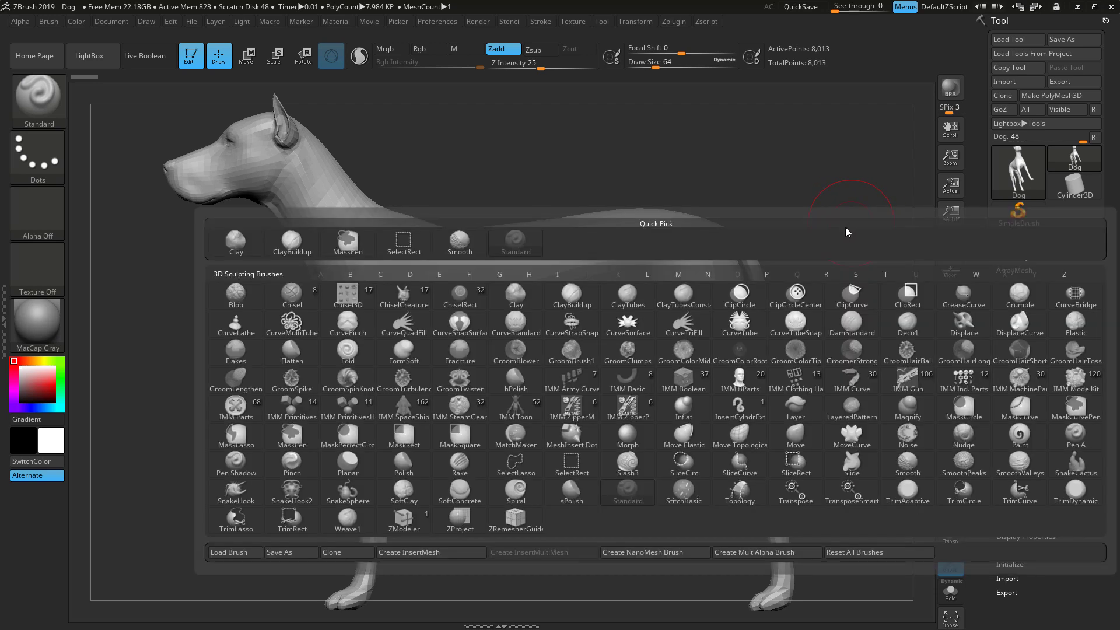
pyautogui.click(797, 438)
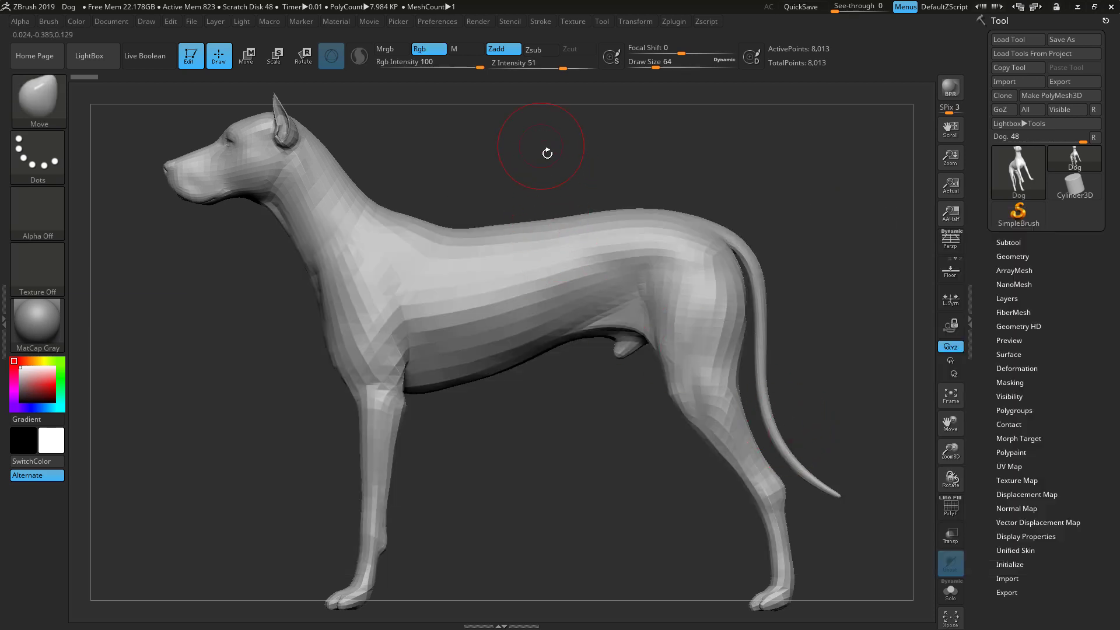
# - Pull one side of the dog's head outward with the Move brush and undo the deformation
pyautogui.moveTo(544, 150); pyautogui.dragTo(585, 174)
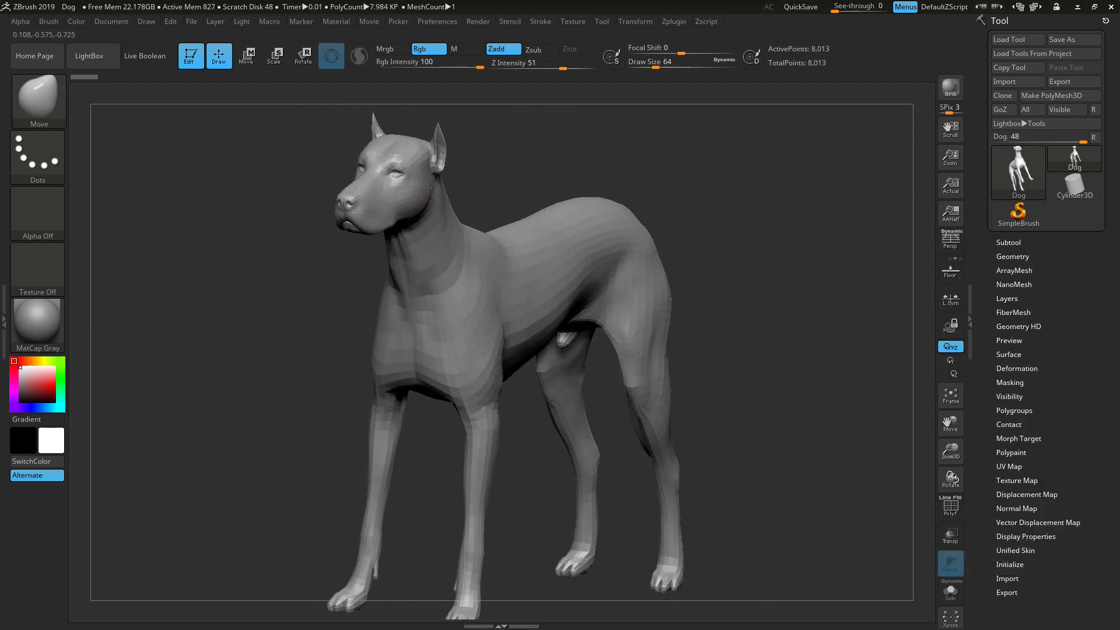
pyautogui.moveTo(432, 191); pyautogui.dragTo(474, 192)
pyautogui.moveTo(739, 172)
pyautogui.mouseDown()
pyautogui.moveTo(797, 170)
pyautogui.moveTo(760, 168)
pyautogui.mouseUp()
pyautogui.hotkey('ctrl', 'z')
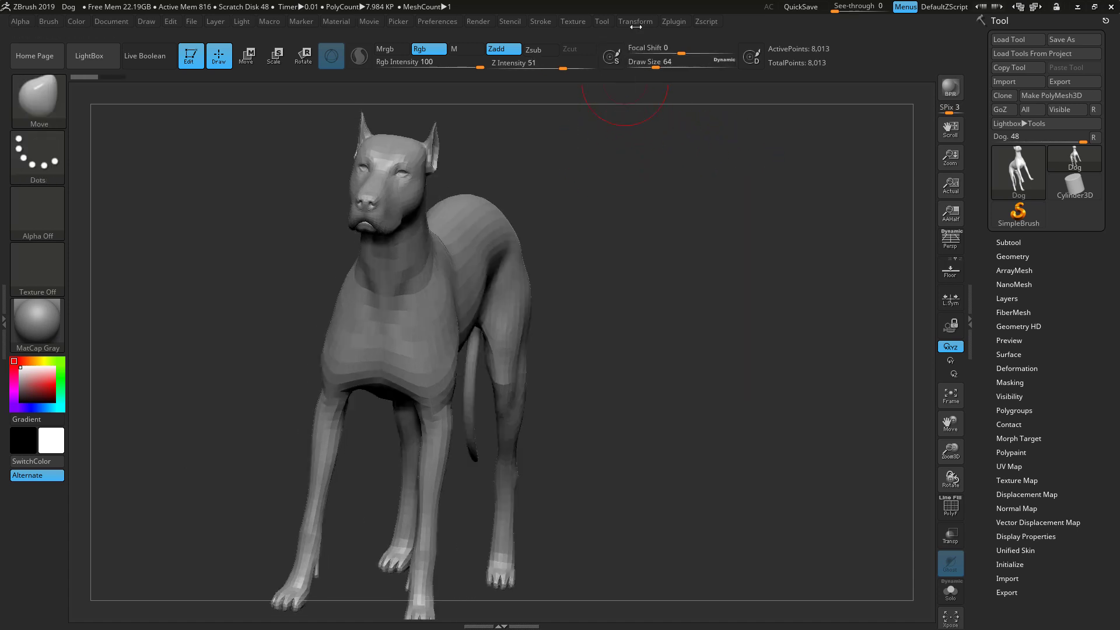
# - Activate X symmetry and pull both sides of the dog's head outward with the Move brush, undoing and redoing the stroke
pyautogui.click(635, 21)
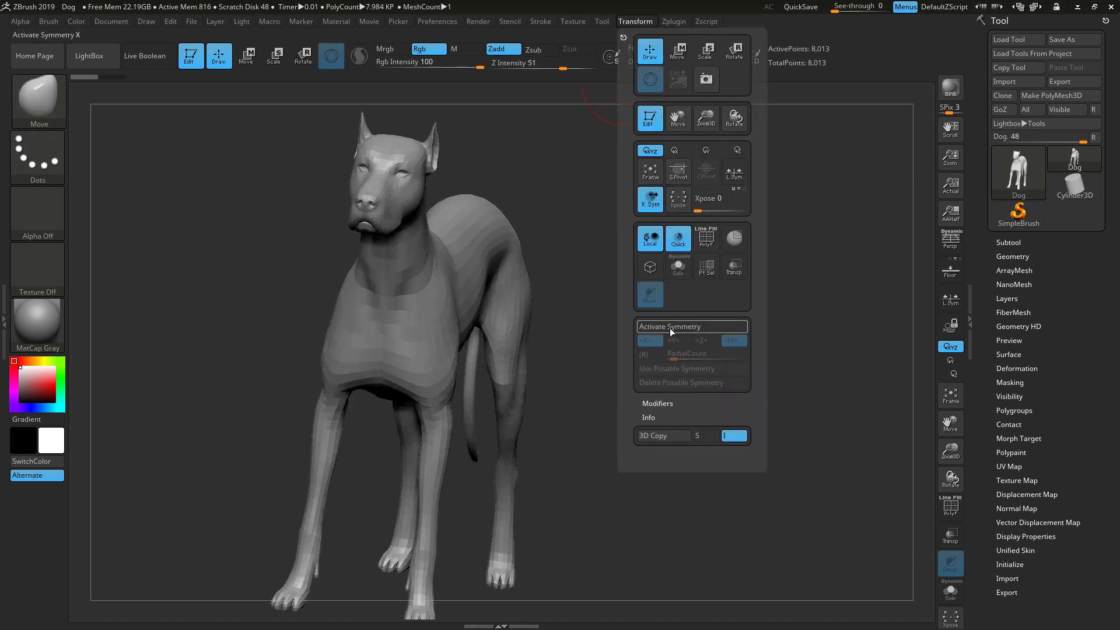
pyautogui.click(647, 329)
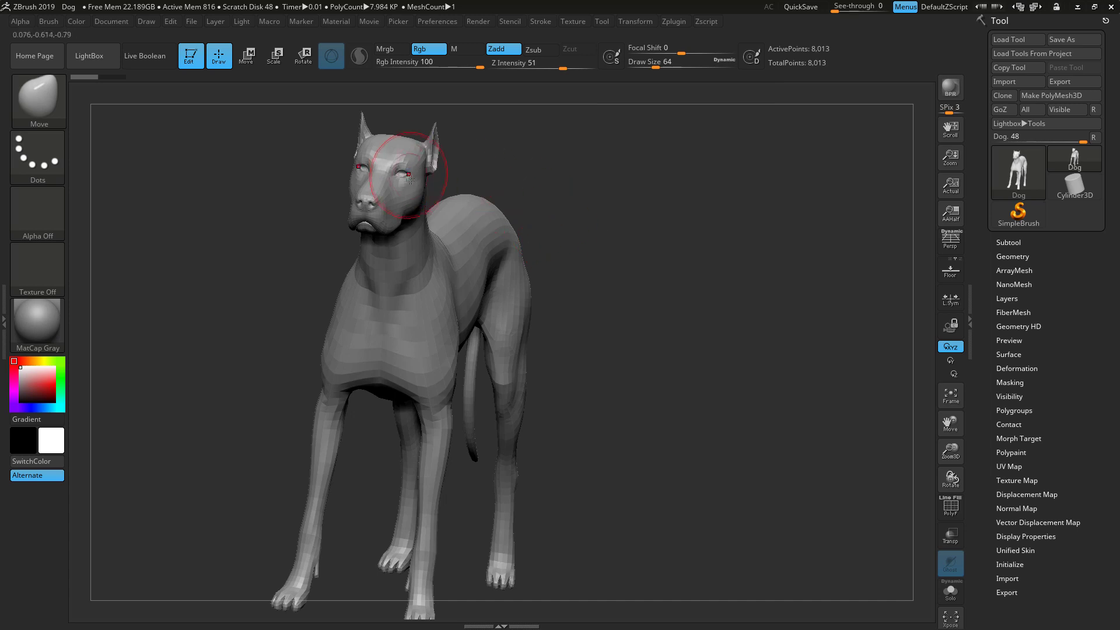
pyautogui.moveTo(421, 190); pyautogui.dragTo(445, 185)
pyautogui.hotkey('ctrl', 'z')
pyautogui.hotkey('ctrl', 'shift', 'z')
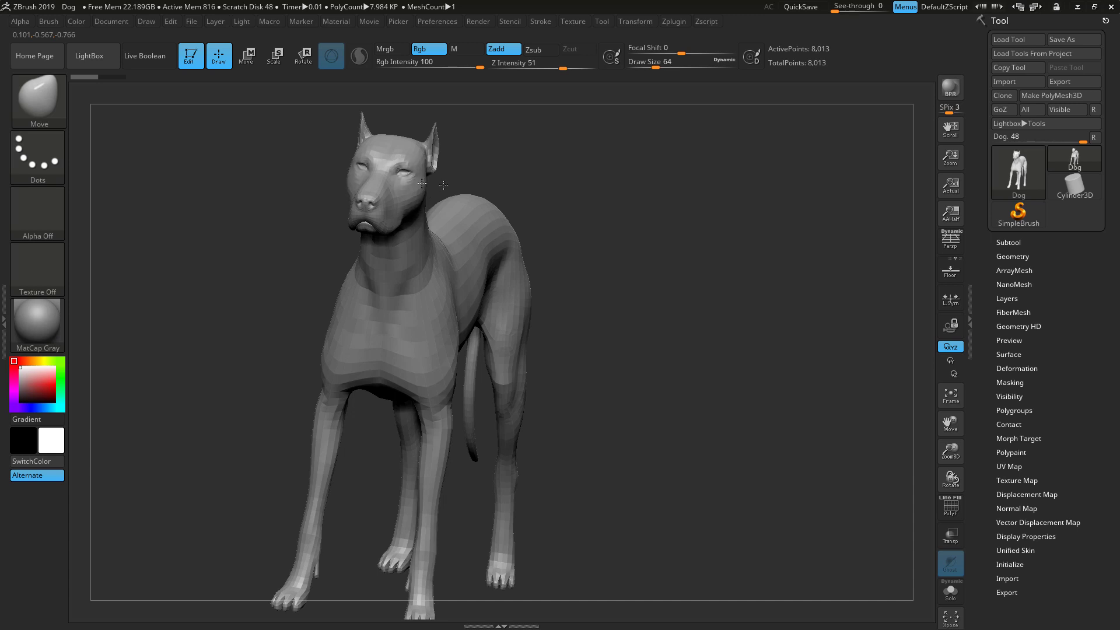
# - Enable interface customization in the Config preferences
pyautogui.keyDown('shift'); pyautogui.moveTo(746, 225); pyautogui.dragTo(698, 208); pyautogui.keyUp('shift')
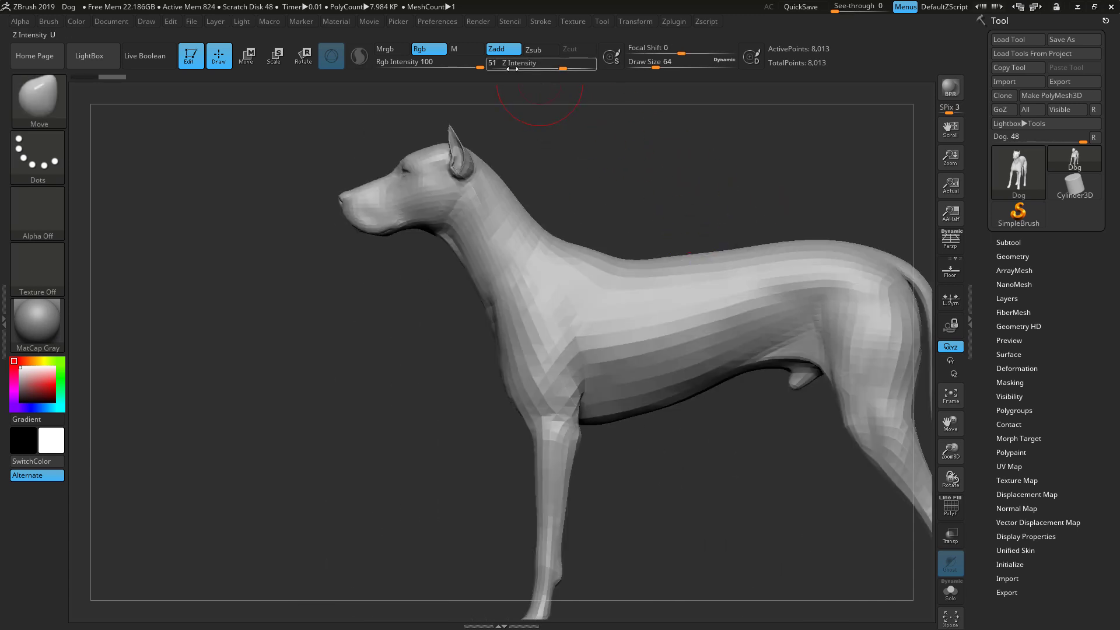
pyautogui.press('f')
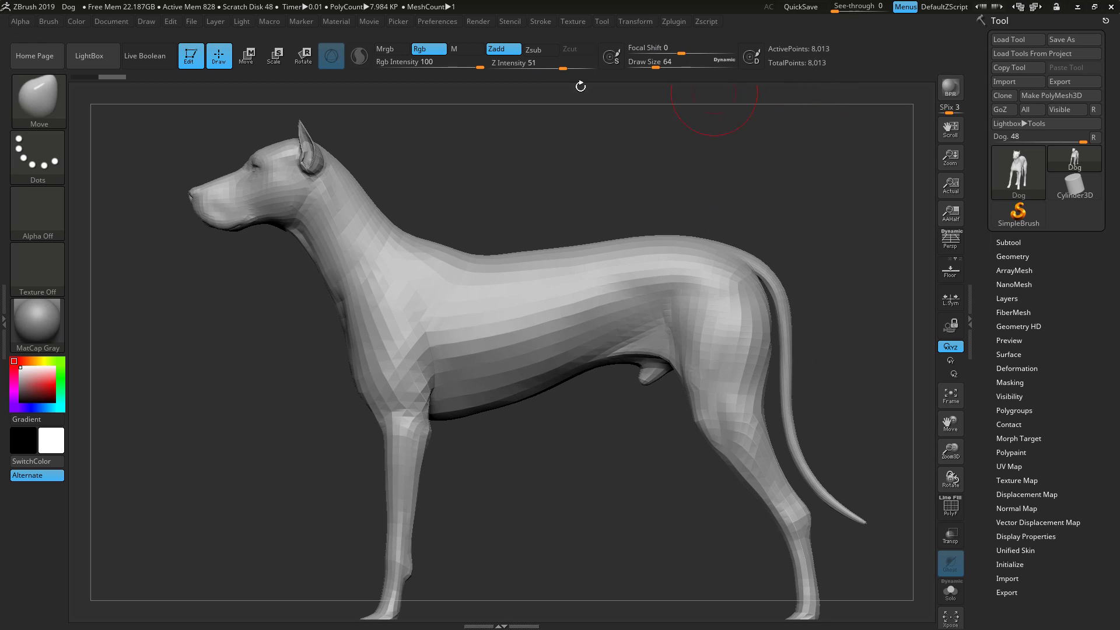
pyautogui.click(440, 22)
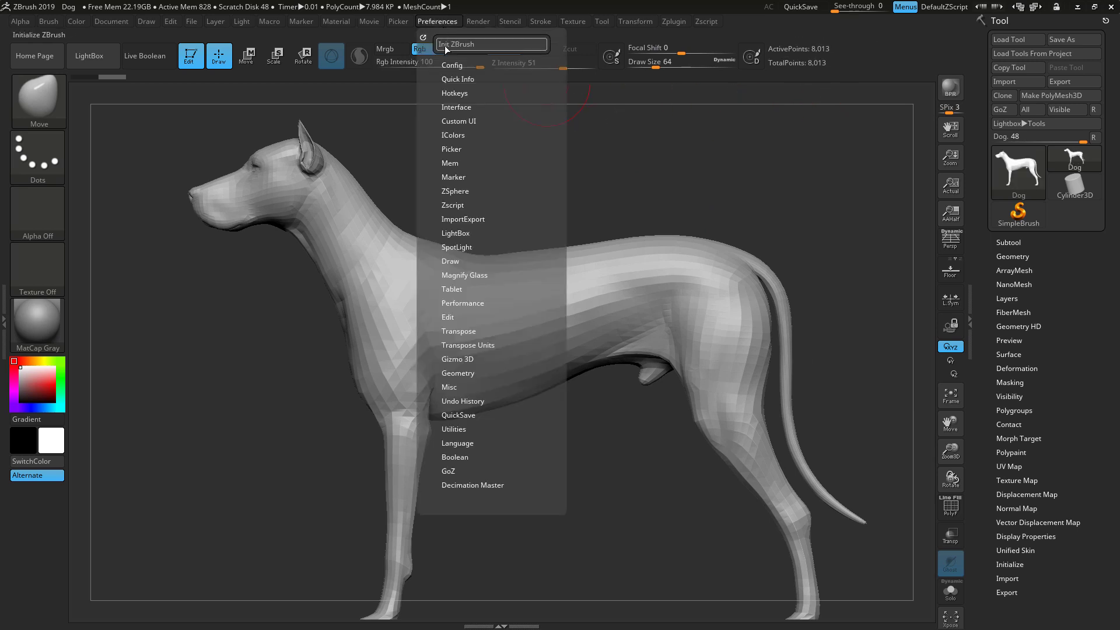
pyautogui.click(453, 64)
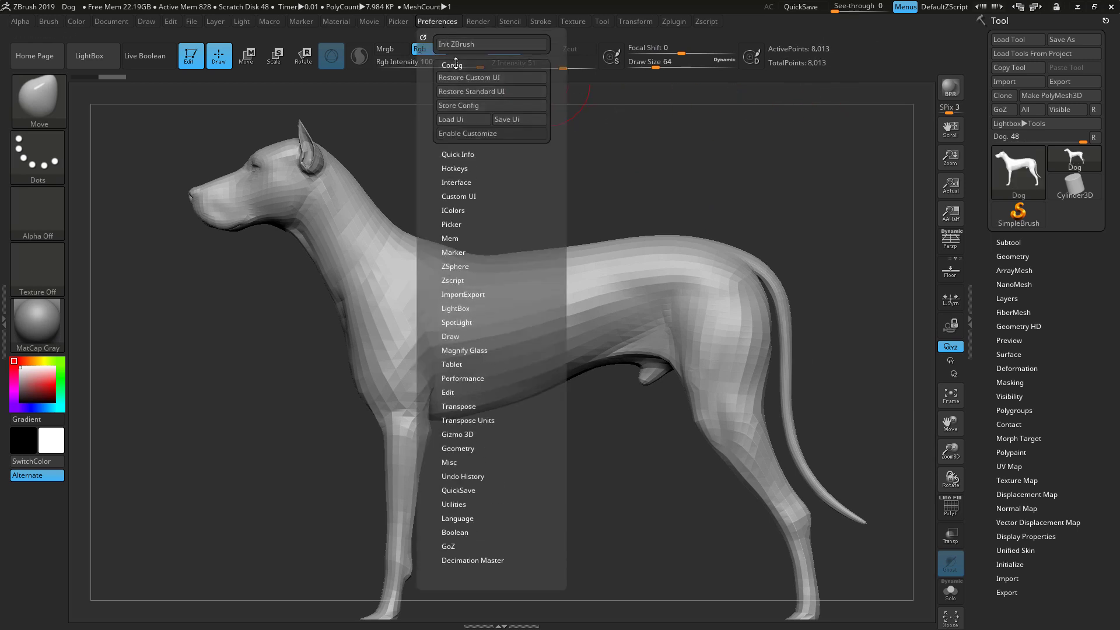
pyautogui.click(455, 134)
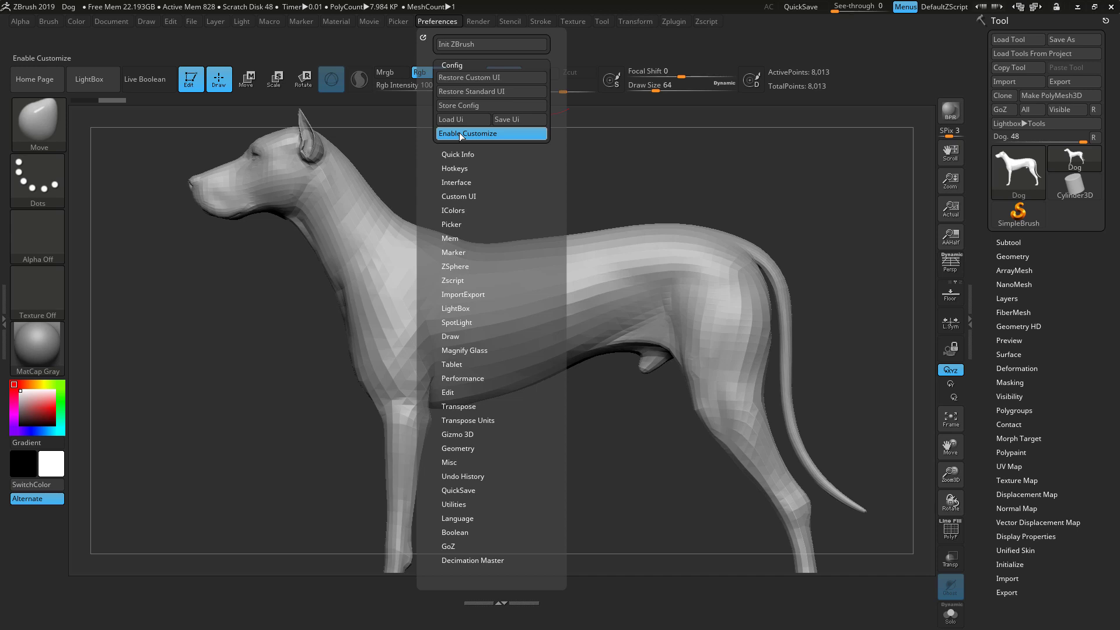
pyautogui.click(460, 132)
# - Relocate the ActivePoints counter from the top shelf to the empty area below the canvas
pyautogui.hotkey('ctrl', 'alt')
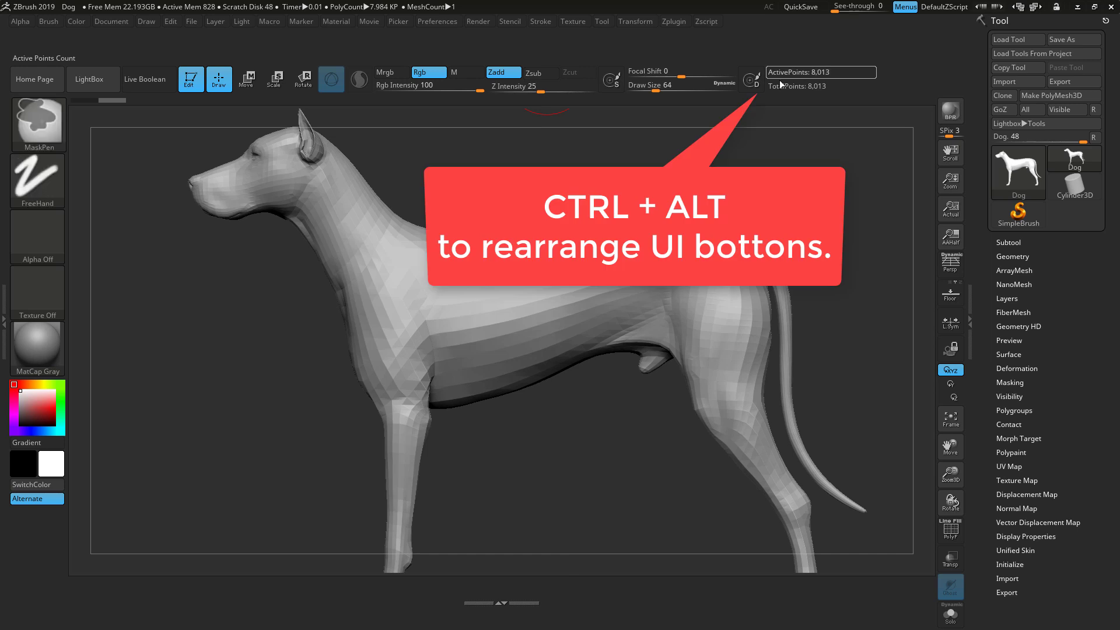
pyautogui.keyDown('ctrl'); pyautogui.keyDown('alt'); pyautogui.moveTo(781, 85); pyautogui.dragTo(105, 619); pyautogui.keyUp('alt'); pyautogui.keyUp('ctrl')
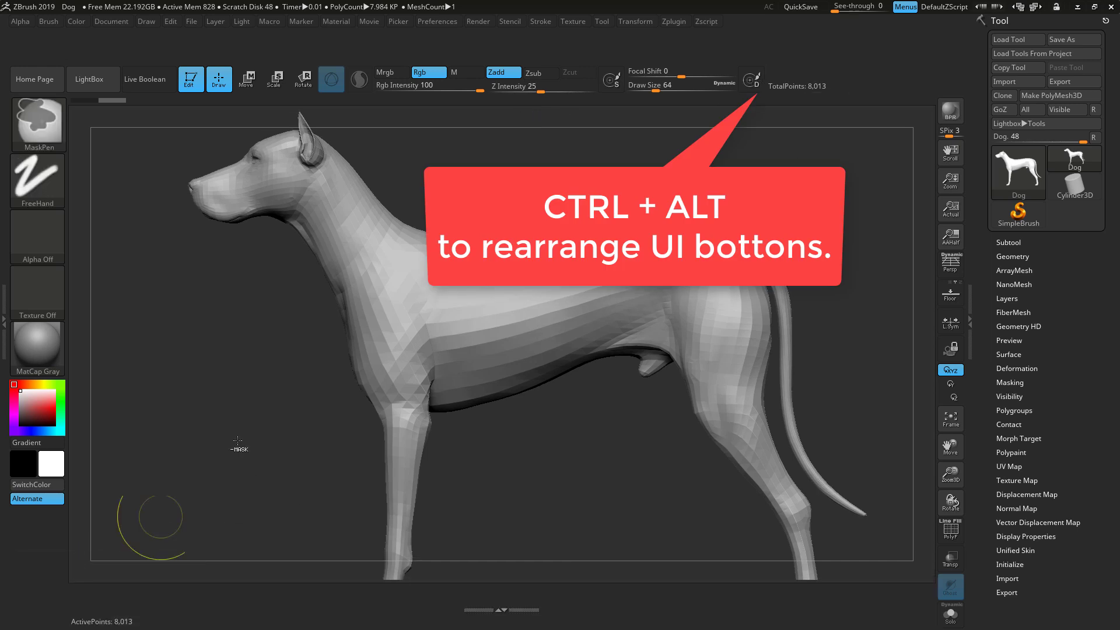
# - Relocate the TotalPoints counter beside ActivePoints below the canvas and add the Activate Symmetry control to the top shelf
pyautogui.moveTo(797, 86)
pyautogui.keyDown('ctrl'); pyautogui.keyDown('alt'); pyautogui.mouseDown()
pyautogui.moveTo(327, 467)
pyautogui.moveTo(175, 620)
pyautogui.mouseUp(); pyautogui.keyUp('alt'); pyautogui.keyUp('ctrl')
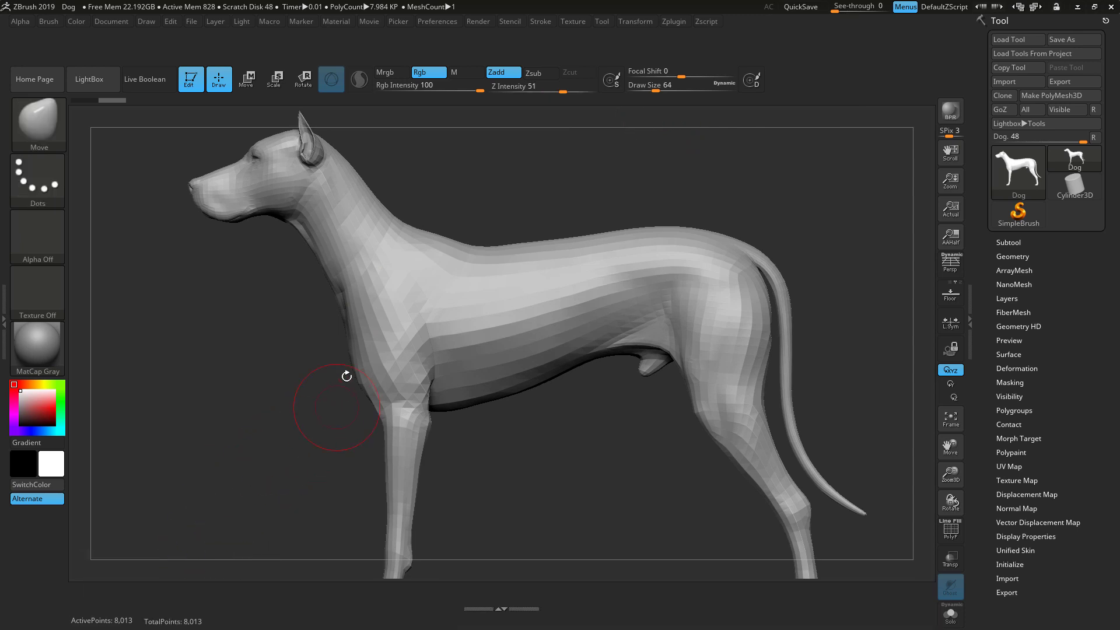
pyautogui.click(647, 24)
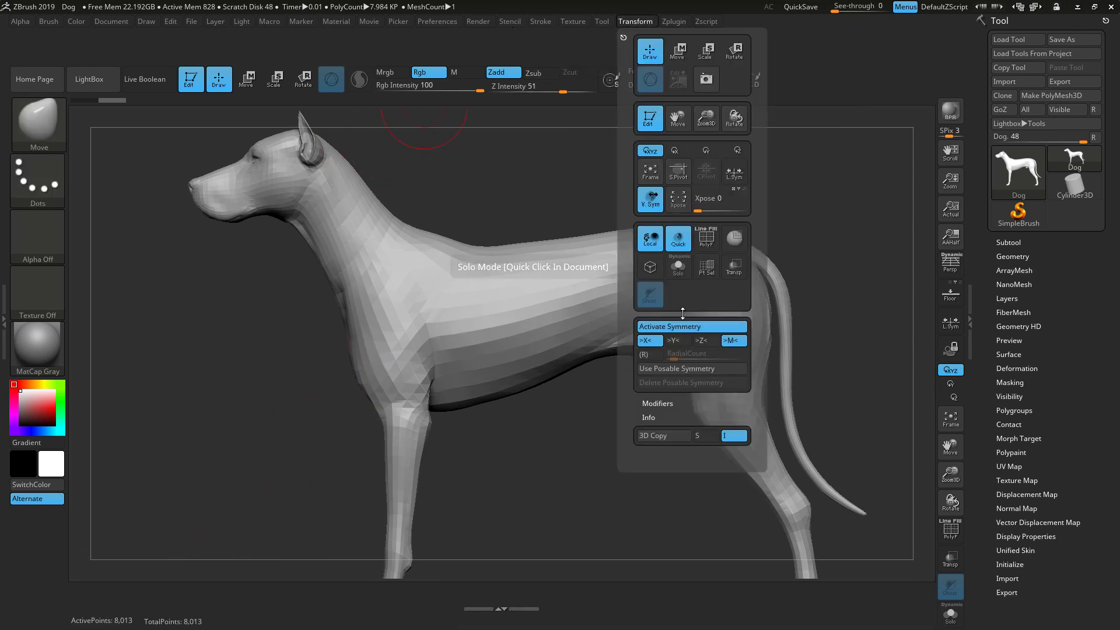
pyautogui.moveTo(682, 326)
pyautogui.keyDown('ctrl'); pyautogui.keyDown('alt'); pyautogui.mouseDown()
pyautogui.moveTo(817, 88)
pyautogui.moveTo(812, 76)
pyautogui.mouseUp(); pyautogui.keyUp('alt'); pyautogui.keyUp('ctrl')
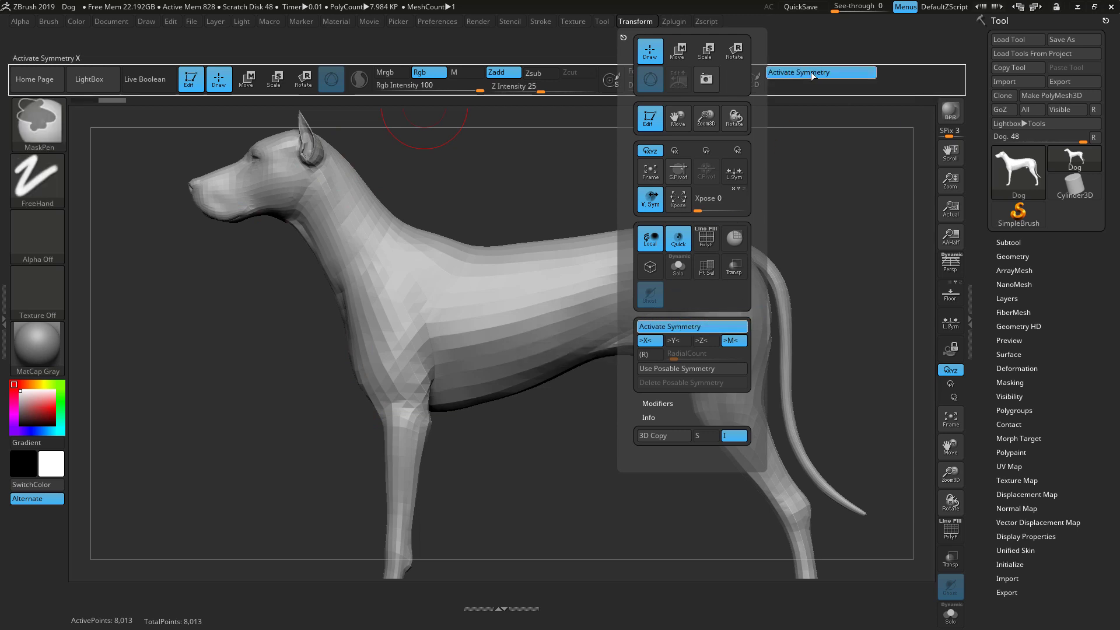
# - Add the X, Y and Z symmetry axis controls to the top shelf beneath Activate Symmetry
pyautogui.click(632, 23)
pyautogui.moveTo(647, 340)
pyautogui.keyDown('ctrl'); pyautogui.keyDown('alt'); pyautogui.mouseDown()
pyautogui.moveTo(806, 147)
pyautogui.moveTo(780, 88)
pyautogui.mouseUp(); pyautogui.keyUp('alt'); pyautogui.keyUp('ctrl')
pyautogui.click(641, 19)
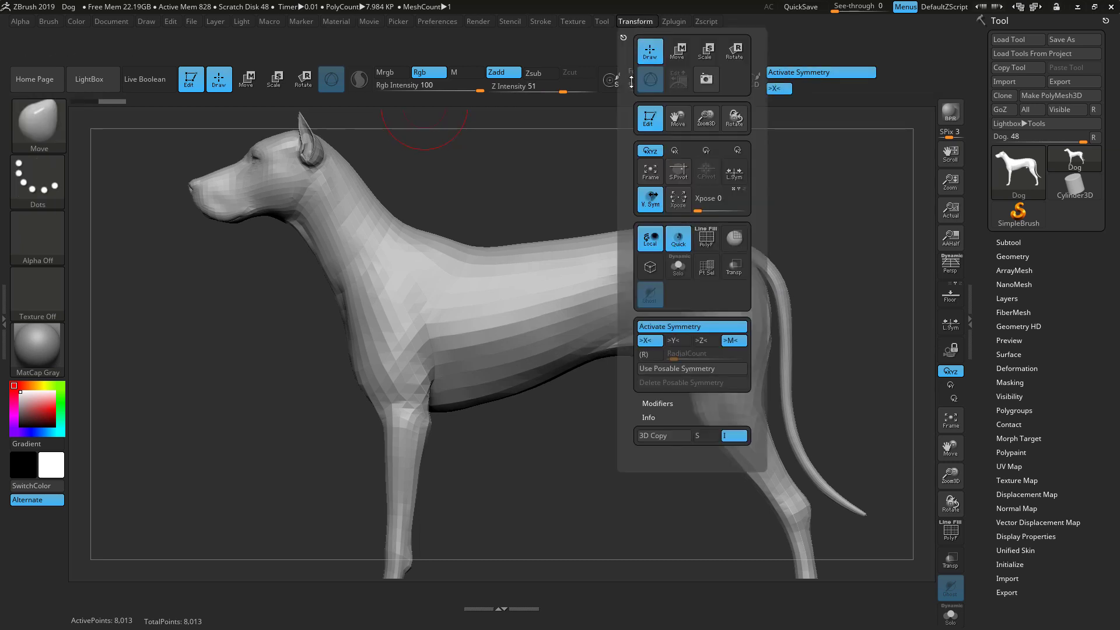
pyautogui.keyDown('ctrl'); pyautogui.keyDown('alt'); pyautogui.moveTo(673, 340); pyautogui.dragTo(802, 91); pyautogui.keyUp('alt'); pyautogui.keyUp('ctrl')
pyautogui.click(635, 22)
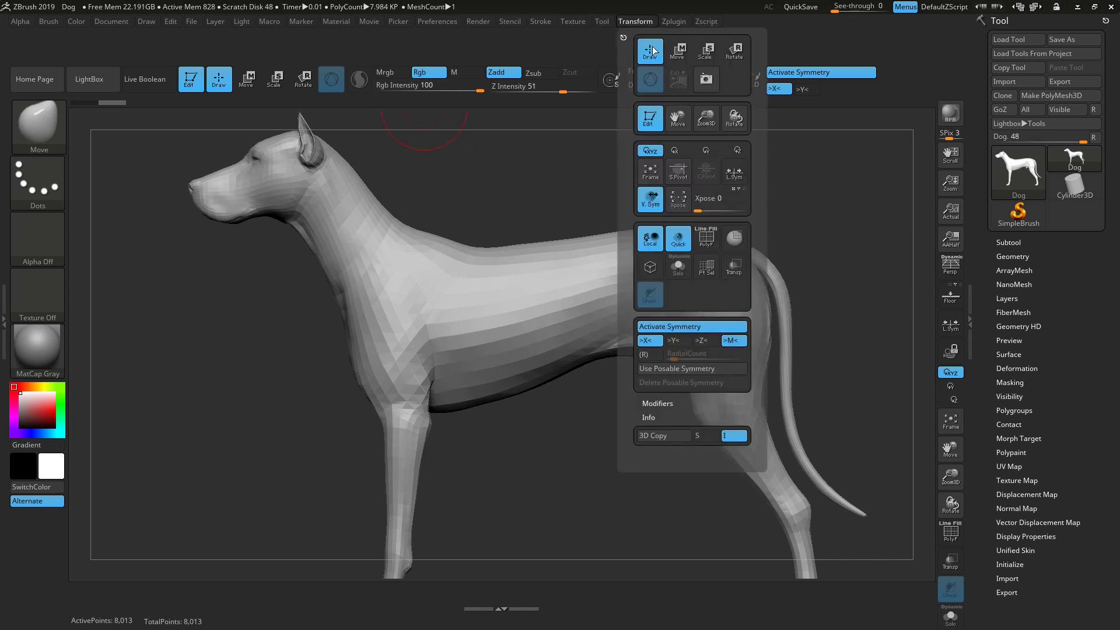
pyautogui.keyDown('ctrl'); pyautogui.keyDown('alt'); pyautogui.moveTo(703, 344); pyautogui.dragTo(820, 91); pyautogui.keyUp('alt'); pyautogui.keyUp('ctrl')
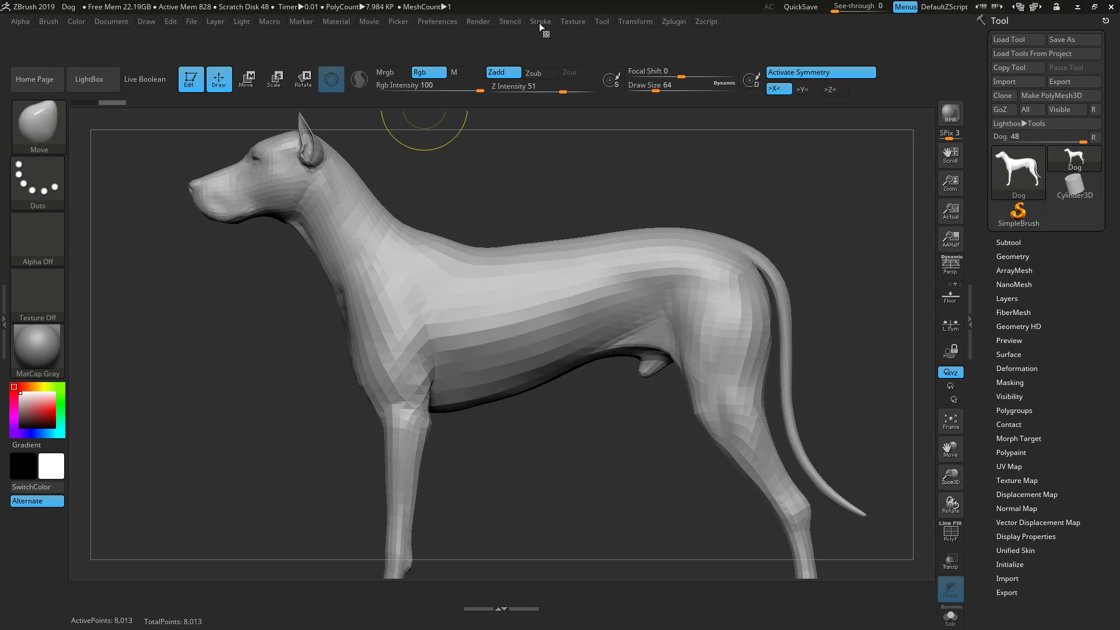
# - Add the mirror (M), radial (R) and RadialCount symmetry controls to the top shelf beside the axis controls
pyautogui.click(634, 22)
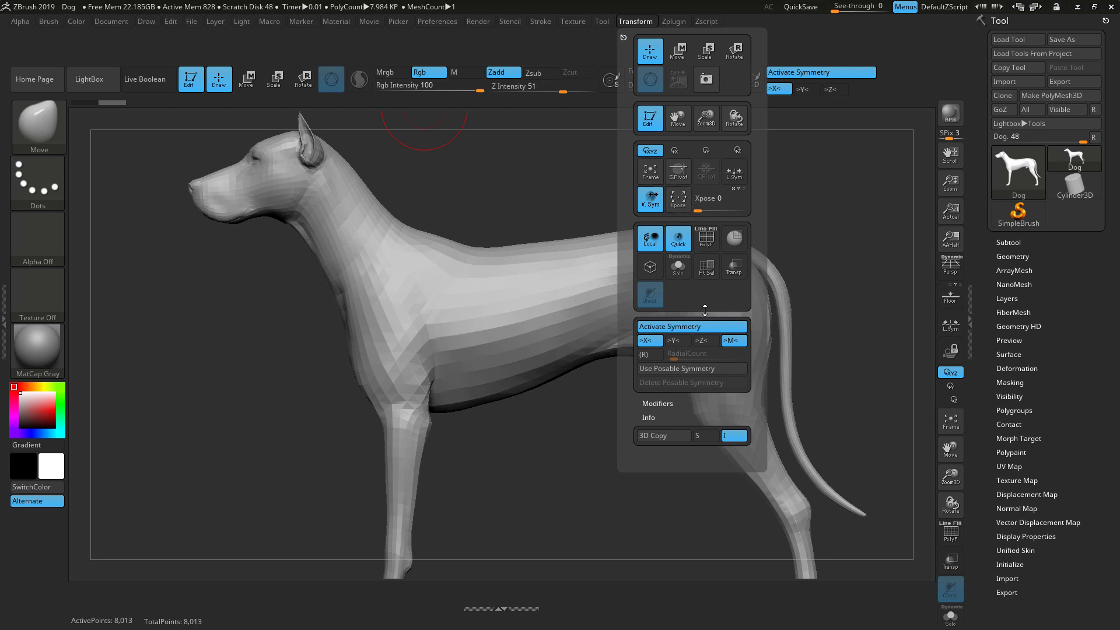
pyautogui.moveTo(734, 340)
pyautogui.keyDown('ctrl'); pyautogui.keyDown('alt'); pyautogui.mouseDown()
pyautogui.moveTo(889, 114)
pyautogui.moveTo(868, 93)
pyautogui.mouseUp(); pyautogui.keyUp('alt'); pyautogui.keyUp('ctrl')
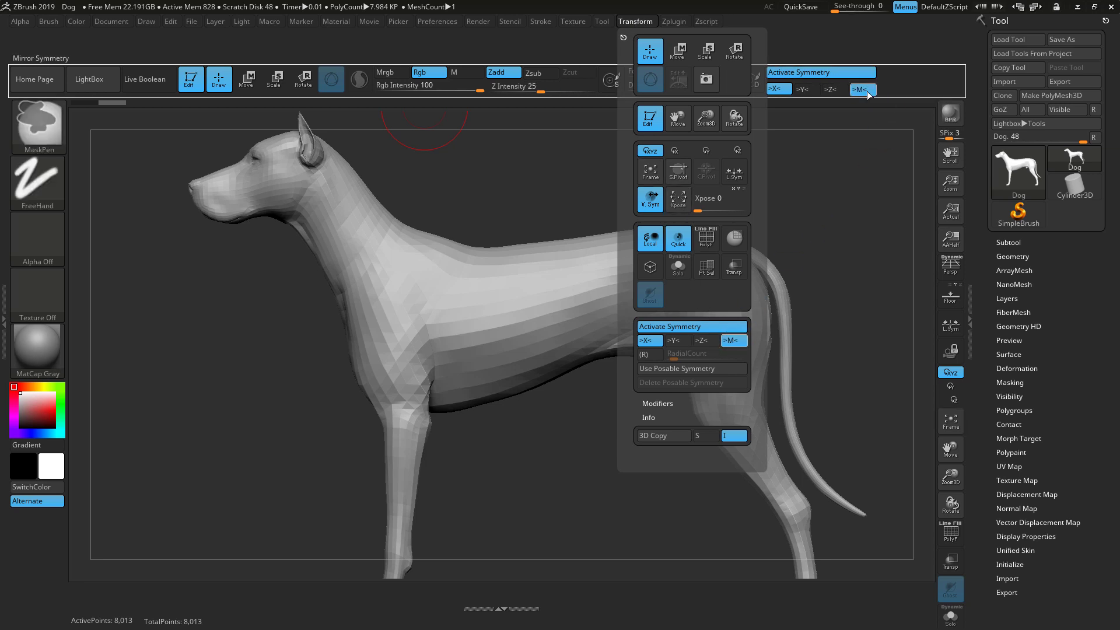
pyautogui.click(640, 22)
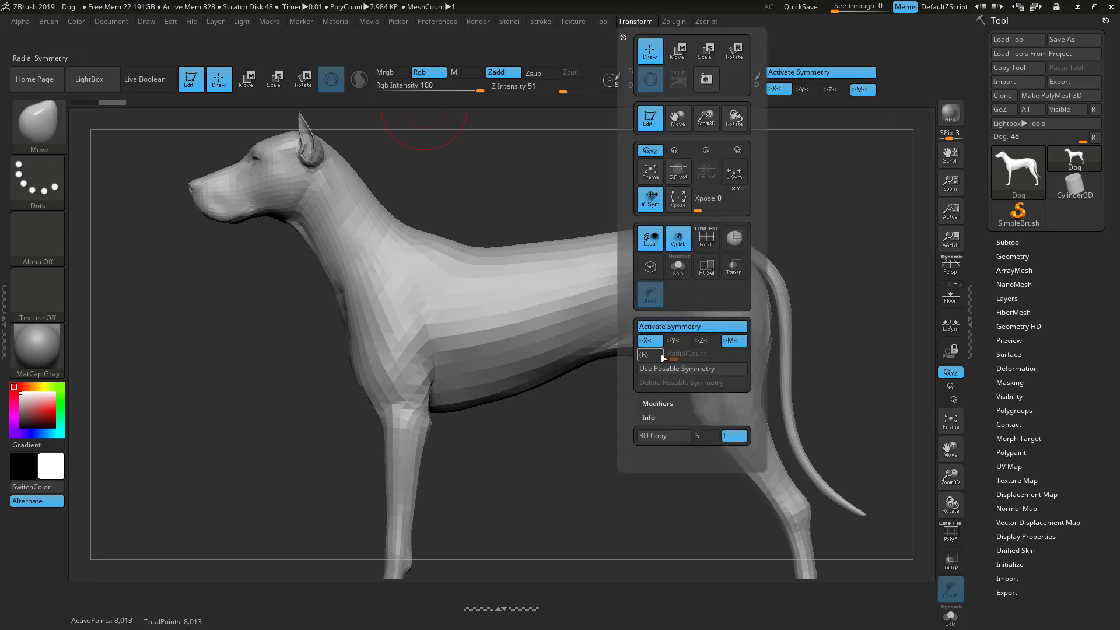
pyautogui.keyDown('ctrl'); pyautogui.keyDown('alt'); pyautogui.moveTo(649, 354); pyautogui.dragTo(899, 93); pyautogui.keyUp('alt'); pyautogui.keyUp('ctrl')
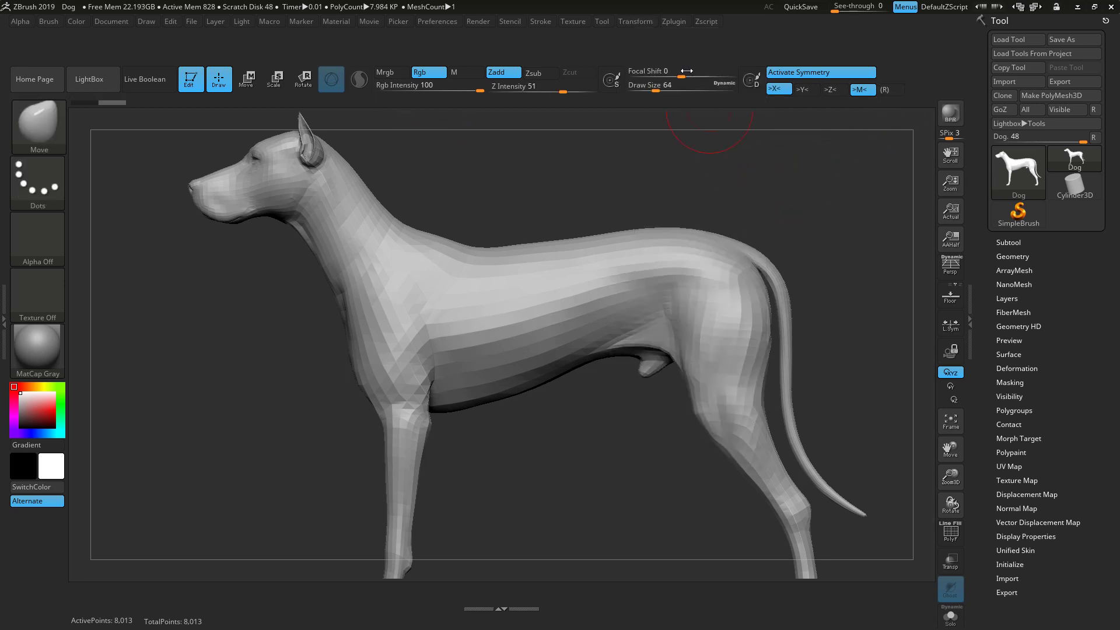
pyautogui.click(631, 21)
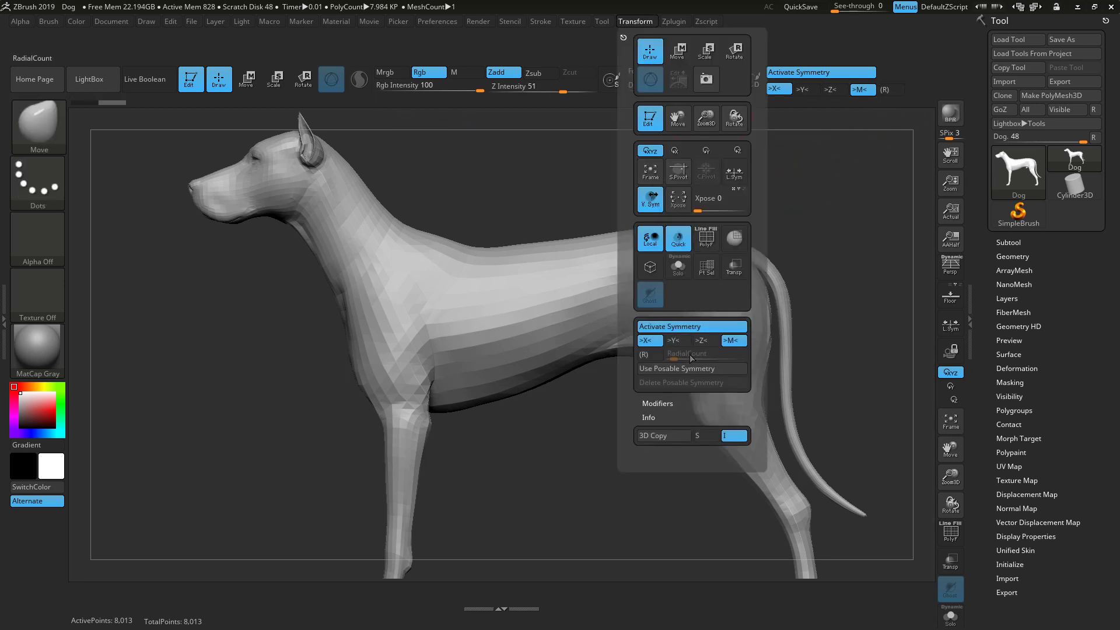
pyautogui.keyDown('ctrl'); pyautogui.keyDown('alt'); pyautogui.moveTo(699, 354); pyautogui.dragTo(905, 75); pyautogui.keyUp('alt'); pyautogui.keyUp('ctrl')
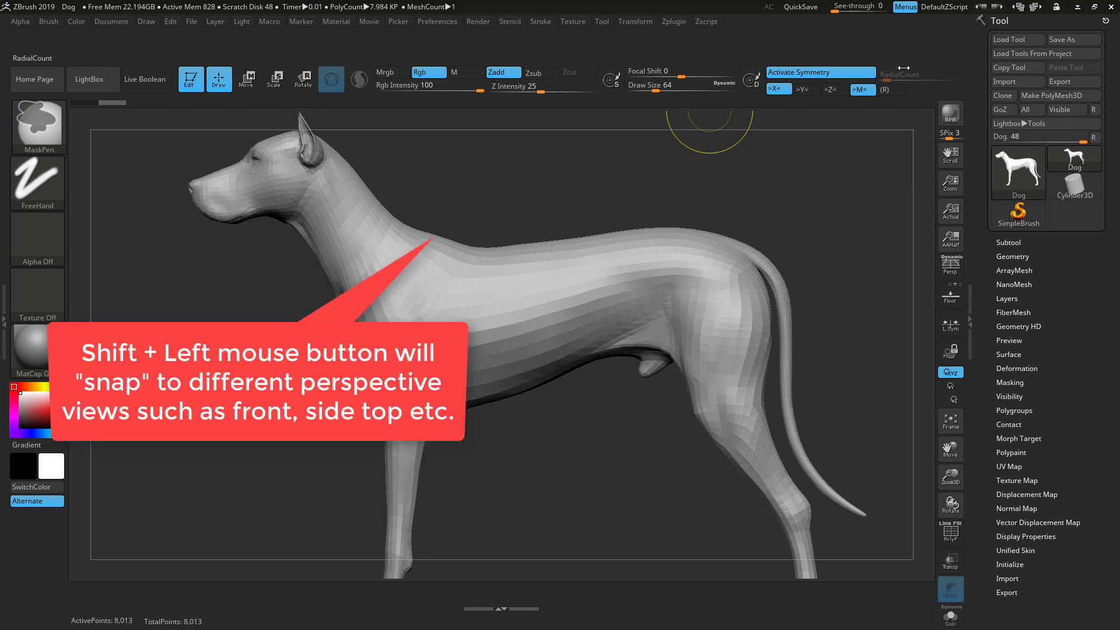
# - Snap to the dog's opposite side profile and stretch its snout forward with the Move brush
pyautogui.moveTo(790, 187)
pyautogui.keyDown('shift'); pyautogui.mouseDown()
pyautogui.moveTo(827, 188)
pyautogui.moveTo(781, 222)
pyautogui.moveTo(822, 269)
pyautogui.moveTo(714, 294)
pyautogui.moveTo(654, 330)
pyautogui.mouseUp(); pyautogui.keyUp('shift')
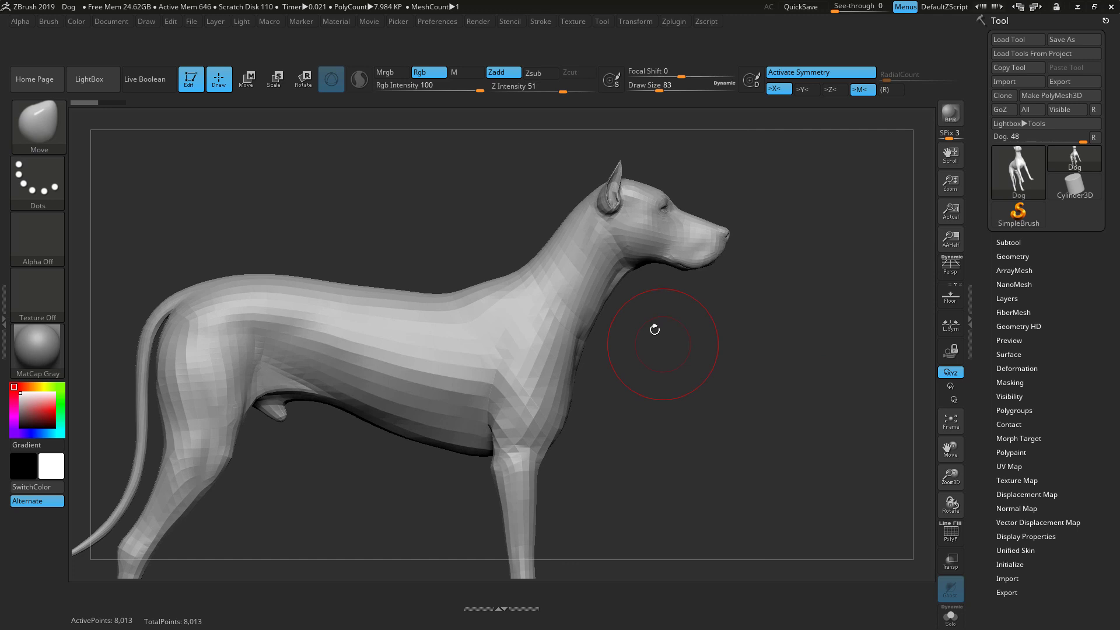
pyautogui.moveTo(719, 246); pyautogui.dragTo(751, 235)
# - Set the Move brush's Draw Size to 228 and push the middle of the dog's back downward
pyautogui.rightClick(472, 304)
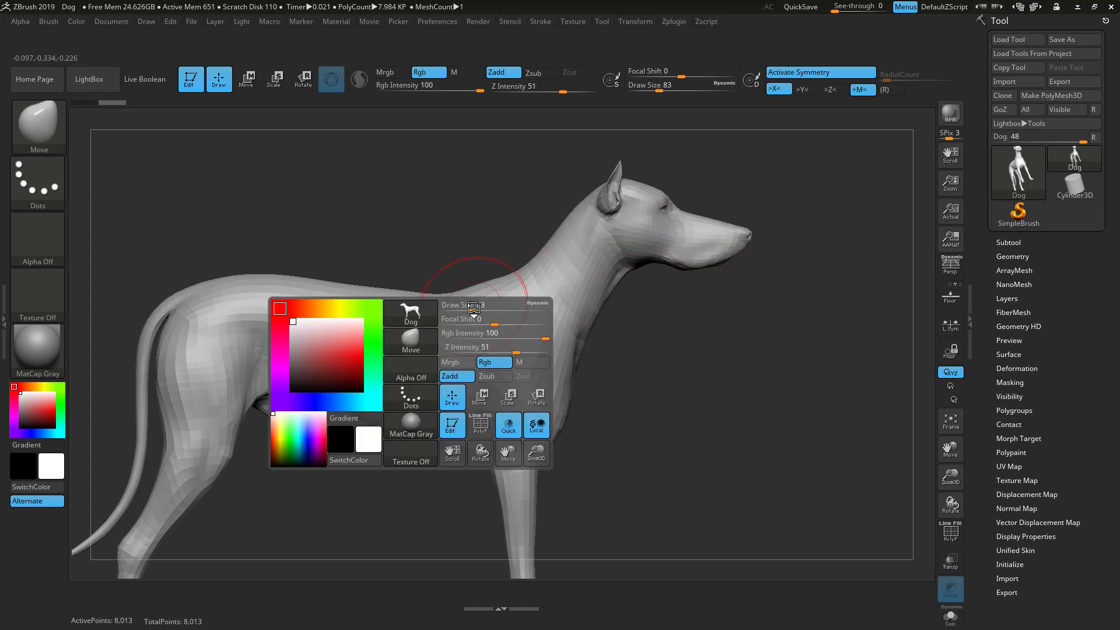
pyautogui.moveTo(475, 307); pyautogui.dragTo(493, 309)
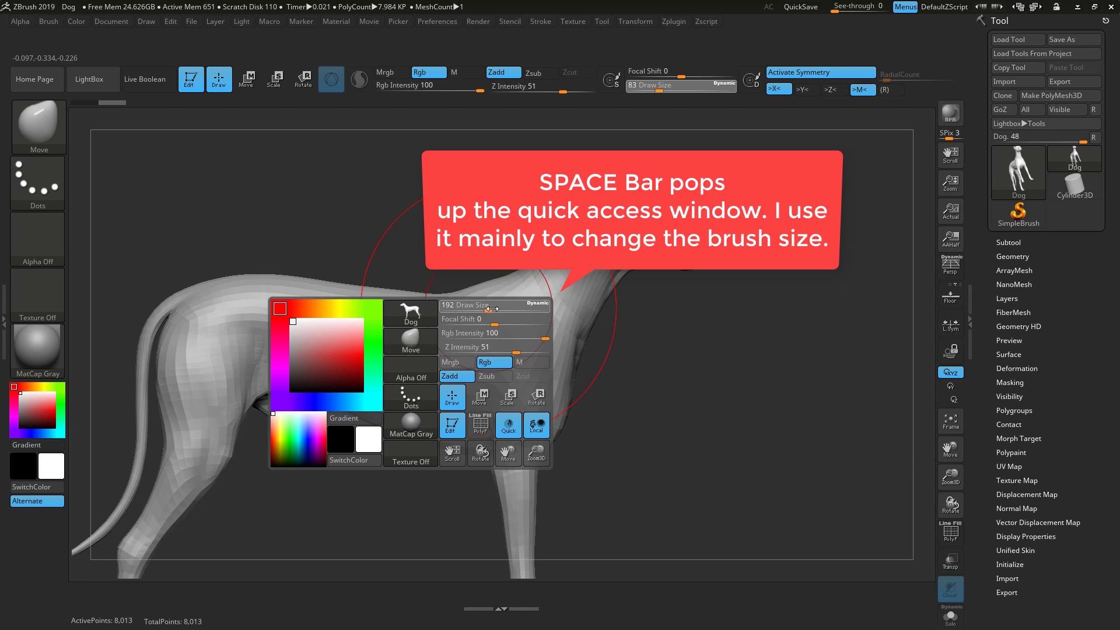
pyautogui.moveTo(493, 308); pyautogui.dragTo(497, 308)
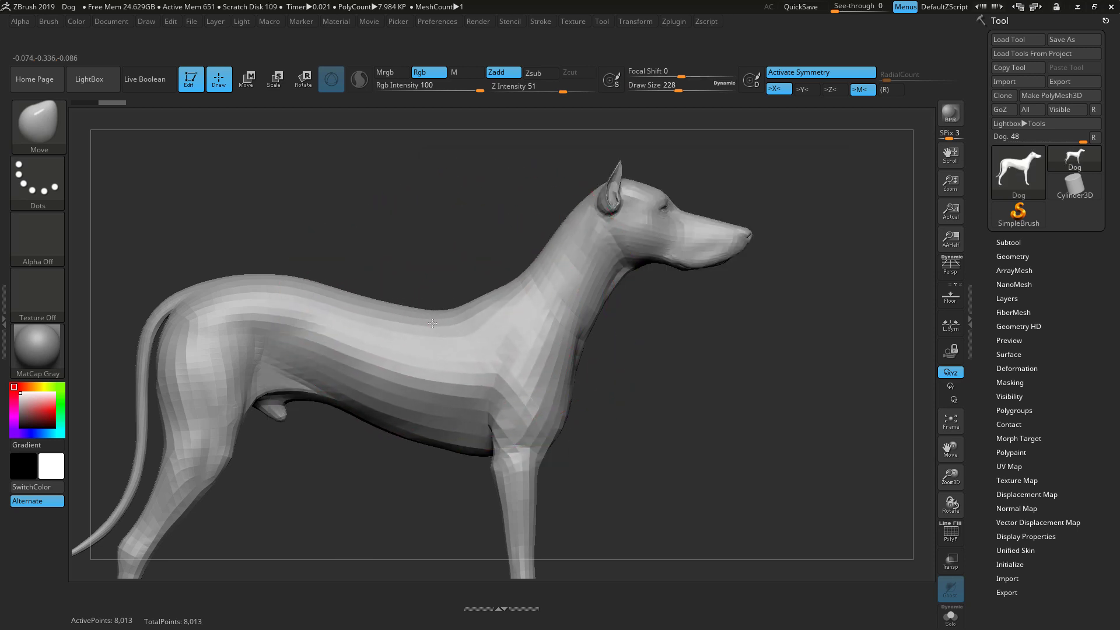
# - Set the Draw Size to 372 and shorten the dog's front legs by moving the paws upward in the front view
pyautogui.scroll(-5, 592, 370)
pyautogui.scroll(3, 687, 350)
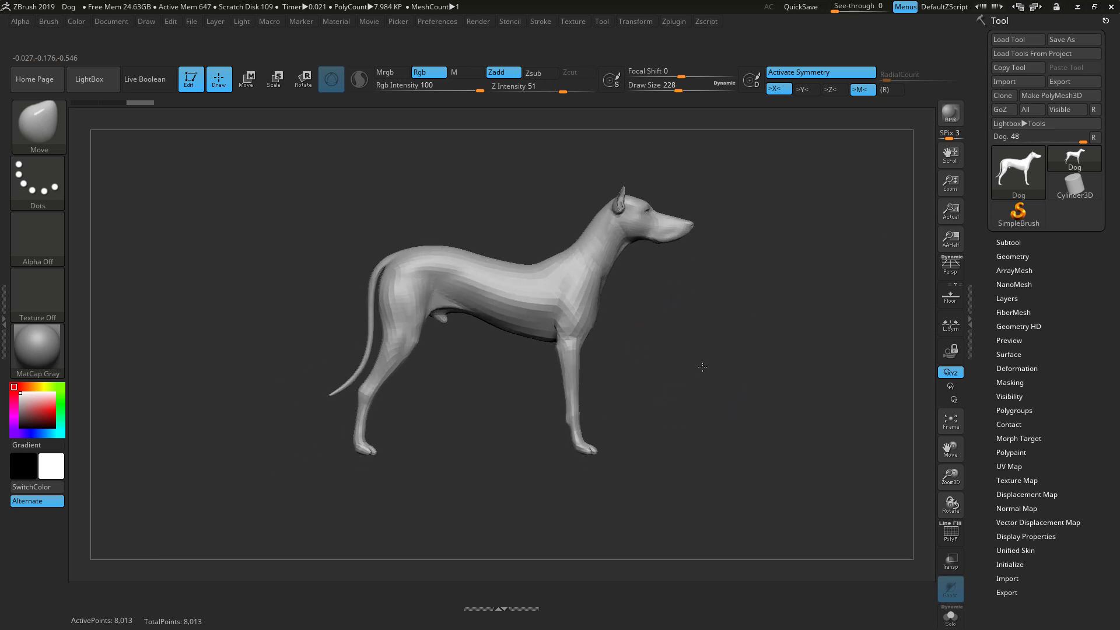
pyautogui.press('space')
pyautogui.moveTo(614, 374); pyautogui.dragTo(630, 374)
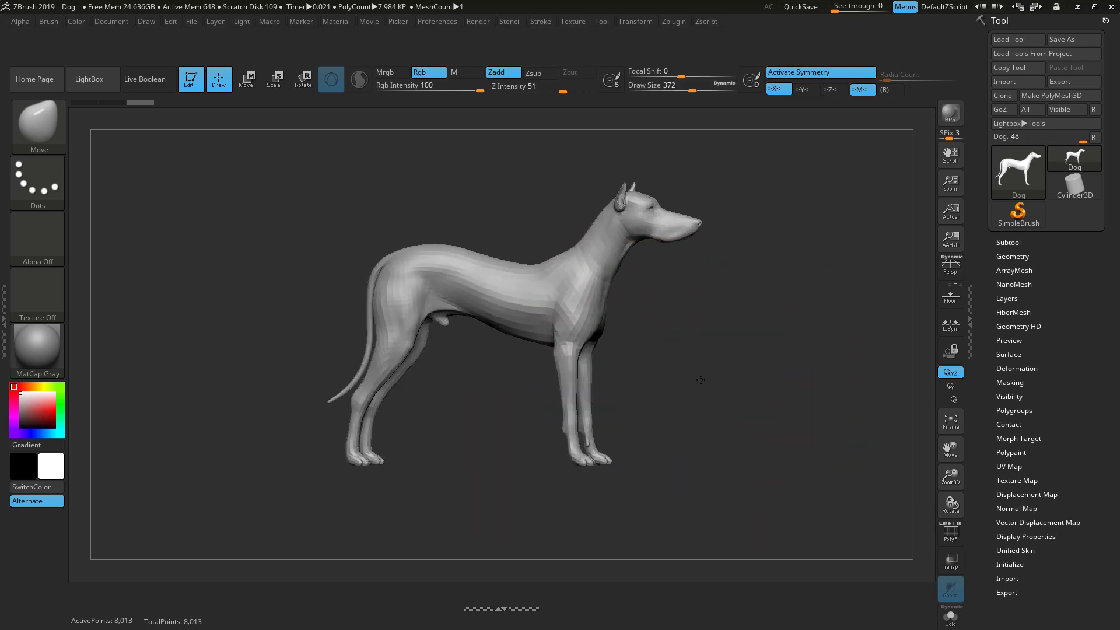
pyautogui.keyDown('shift'); pyautogui.moveTo(701, 379); pyautogui.dragTo(625, 408); pyautogui.keyUp('shift')
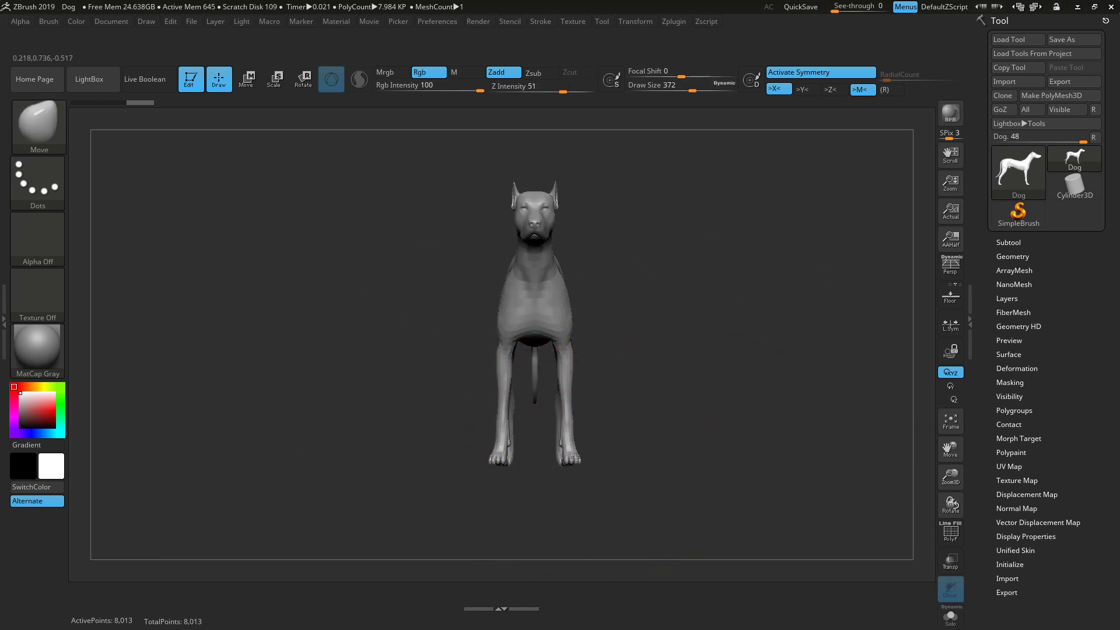
pyautogui.moveTo(575, 458); pyautogui.dragTo(575, 411)
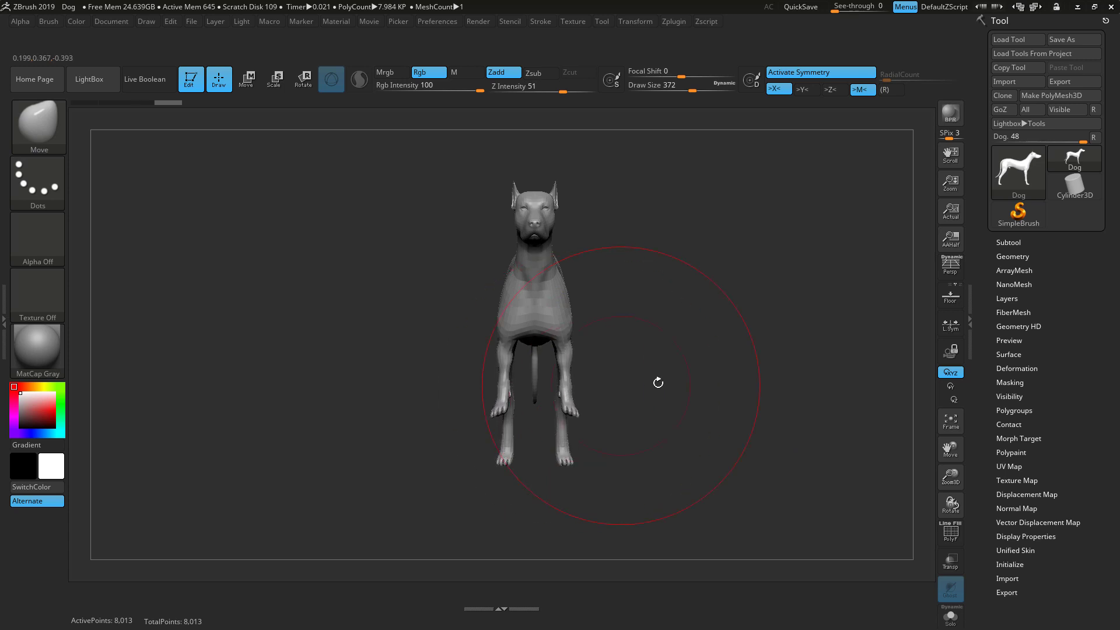
# - Shorten the dog's hind legs and reshape its back and snout in the side view with the Move brush
pyautogui.moveTo(657, 382); pyautogui.dragTo(742, 375)
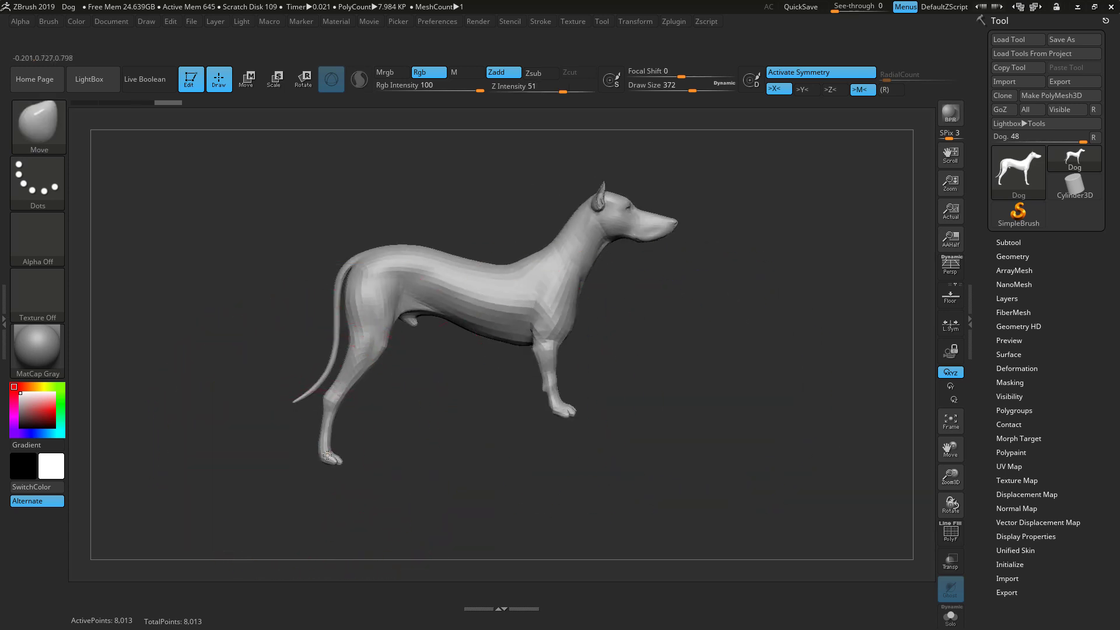
pyautogui.moveTo(327, 455); pyautogui.dragTo(333, 390)
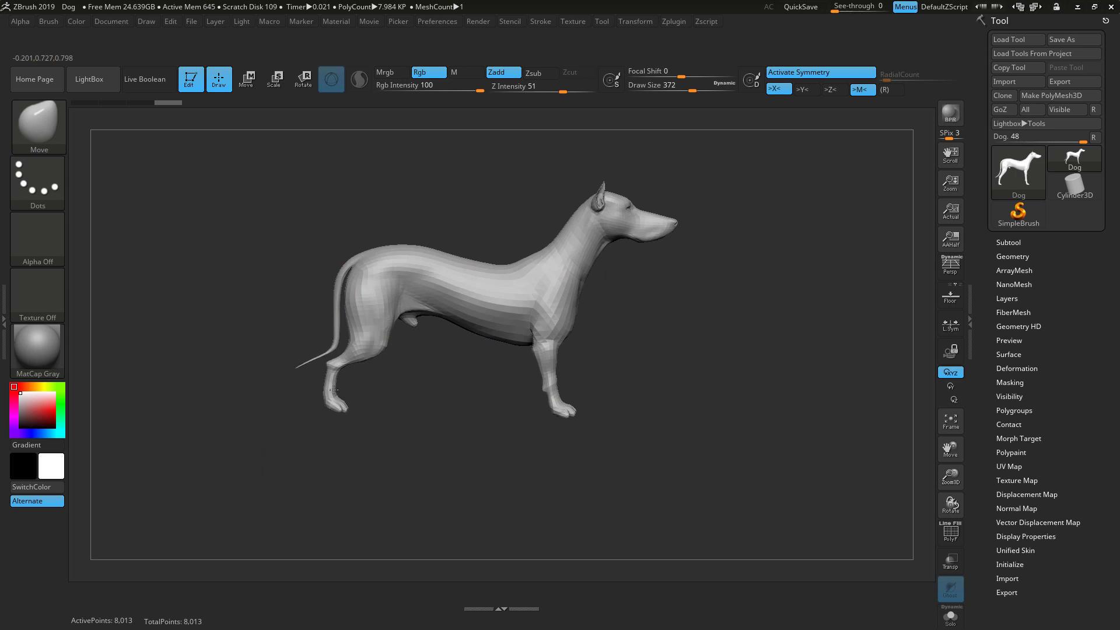
pyautogui.moveTo(370, 257); pyautogui.dragTo(381, 264)
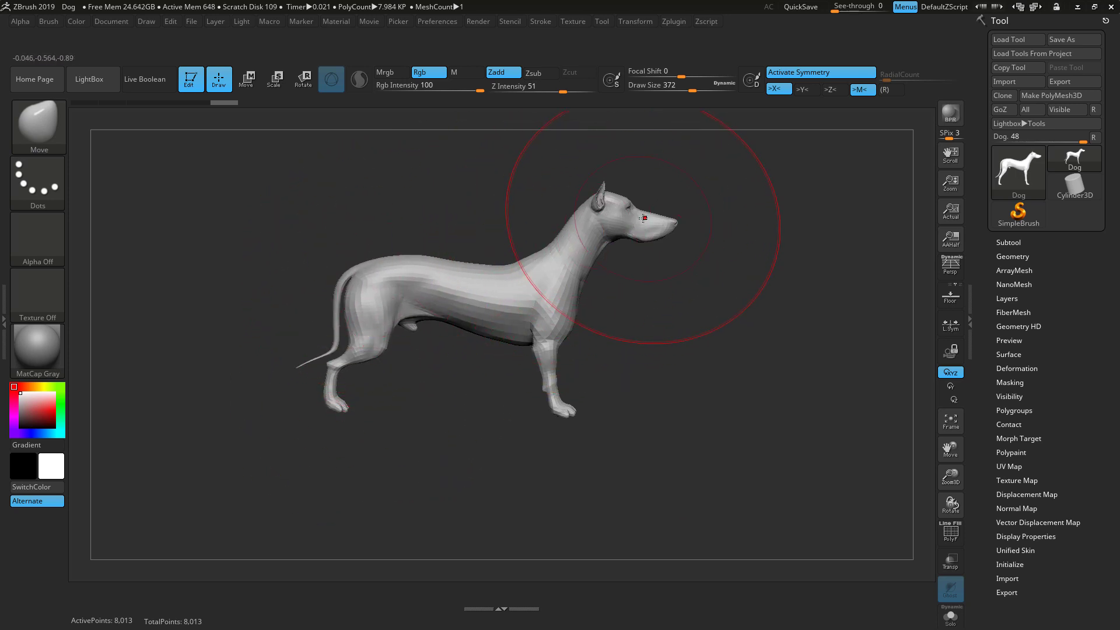
pyautogui.moveTo(644, 217); pyautogui.dragTo(592, 227)
# - Set the Draw Size to 212 and reshape the dog's body from above with the Move brush
pyautogui.moveTo(724, 275)
pyautogui.mouseDown()
pyautogui.moveTo(695, 354)
pyautogui.moveTo(726, 344)
pyautogui.mouseUp()
pyautogui.press('space')
pyautogui.moveTo(652, 252)
pyautogui.mouseDown()
pyautogui.moveTo(608, 239)
pyautogui.moveTo(644, 267)
pyautogui.moveTo(638, 308)
pyautogui.moveTo(793, 303)
pyautogui.moveTo(780, 275)
pyautogui.moveTo(781, 290)
pyautogui.moveTo(672, 300)
pyautogui.moveTo(784, 291)
pyautogui.moveTo(779, 394)
pyautogui.moveTo(742, 395)
pyautogui.mouseUp()
pyautogui.press('space')
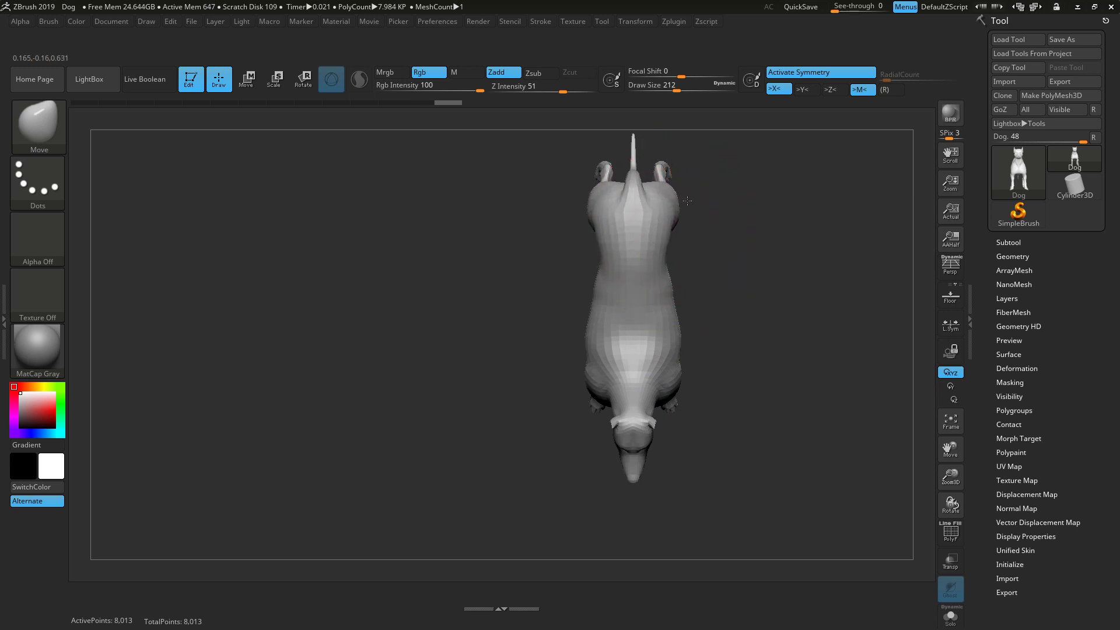
pyautogui.moveTo(700, 263); pyautogui.dragTo(788, 305)
pyautogui.keyDown('alt'); pyautogui.moveTo(837, 362); pyautogui.dragTo(650, 383); pyautogui.keyUp('alt')
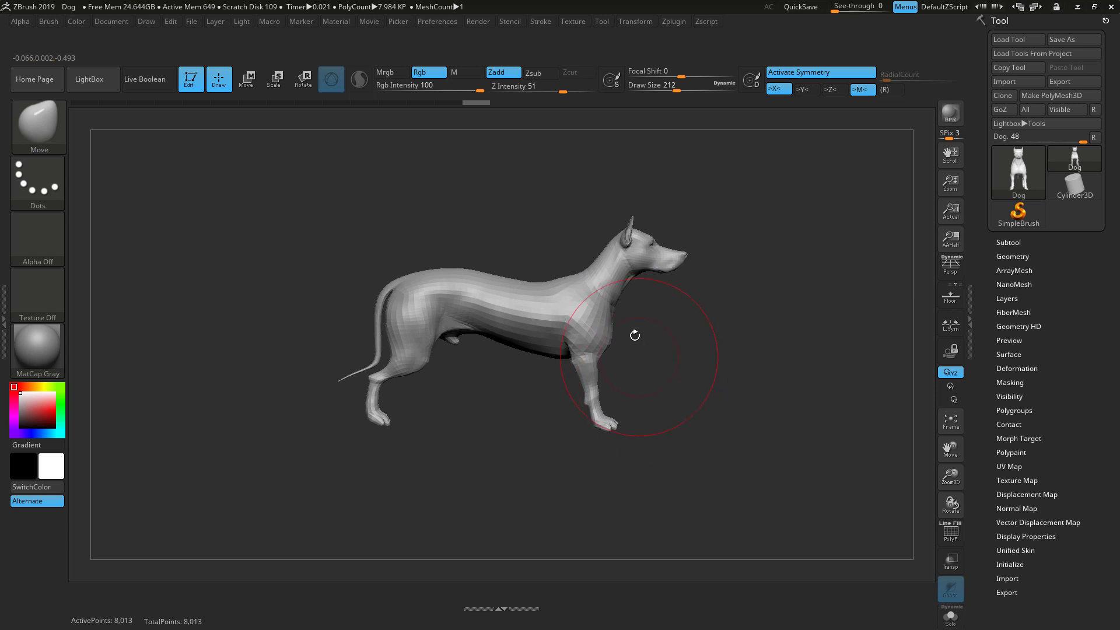
# - Open the tray below the canvas and dock the Brush palette in the left tray
pyautogui.click(503, 608)
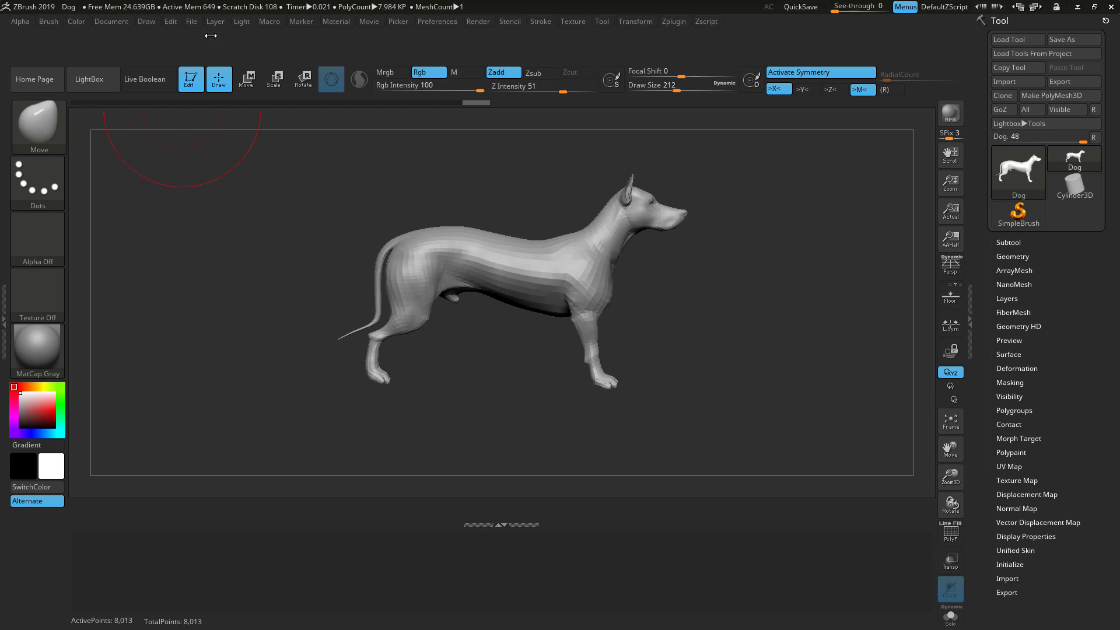
pyautogui.click(55, 22)
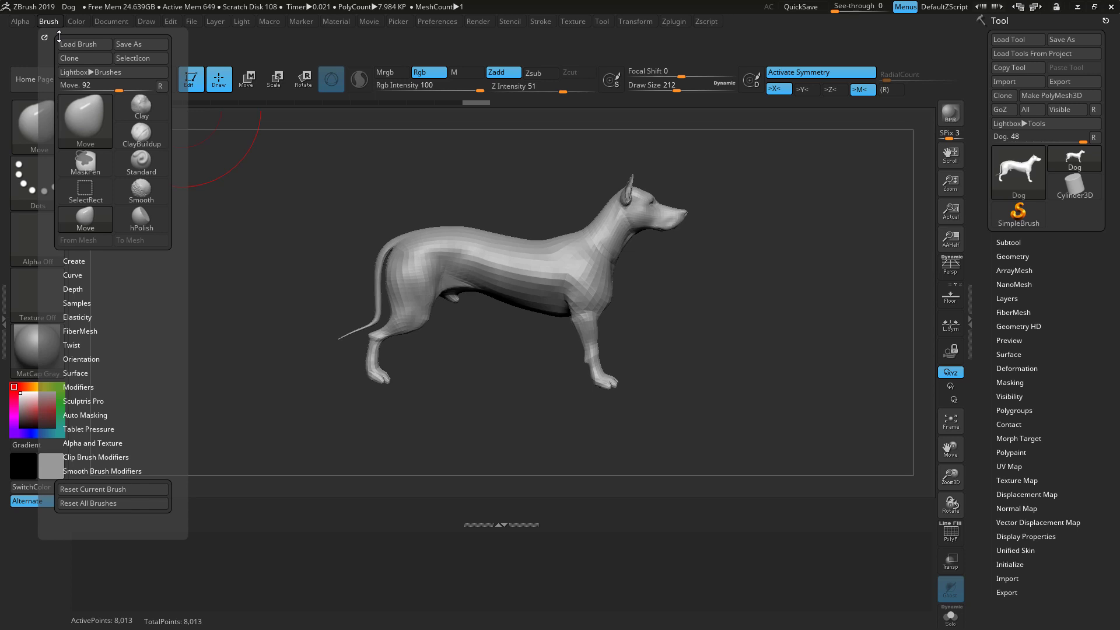
pyautogui.click(45, 39)
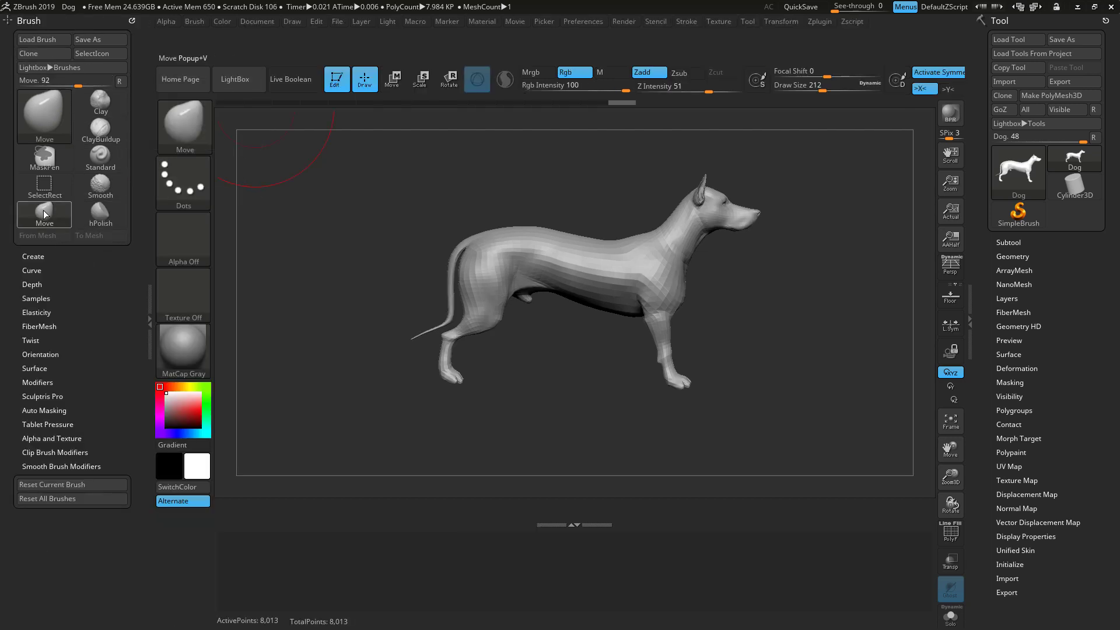
# - Copy the Move brush from the Brush palette into the custom area directly below the canvas
pyautogui.hotkey('ctrl', 'b')
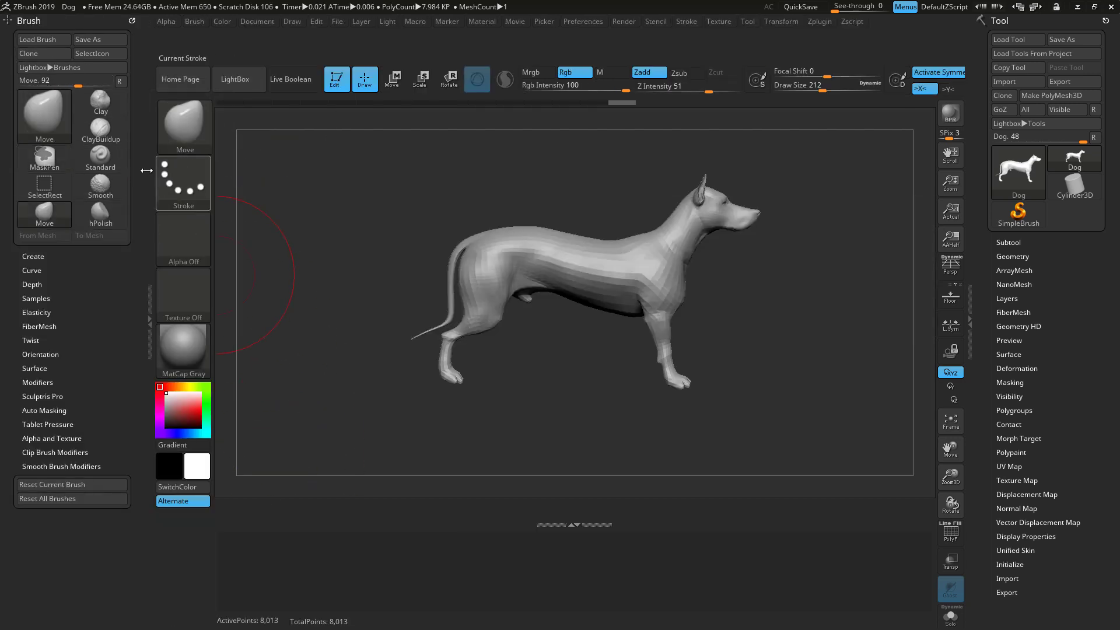
pyautogui.click(44, 215)
pyautogui.moveTo(300, 343)
pyautogui.mouseDown()
pyautogui.moveTo(275, 512)
pyautogui.moveTo(240, 506)
pyautogui.mouseUp()
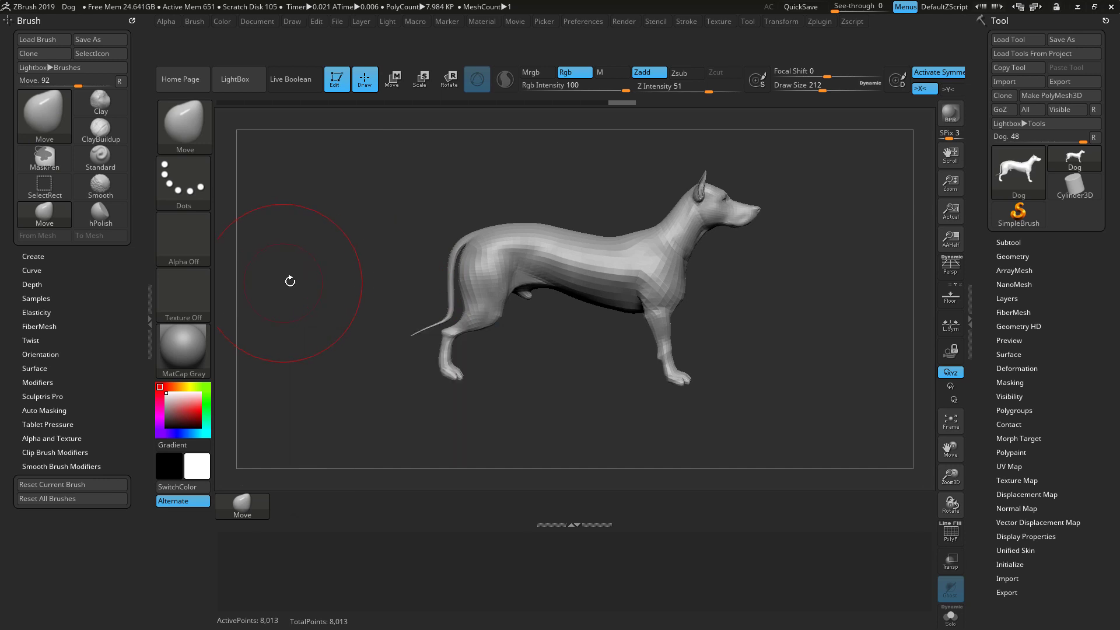
# - Switch to the ClayBuildup brush, set its Draw Size to 80 and build up volume around the dog's shoulder
pyautogui.press('b')
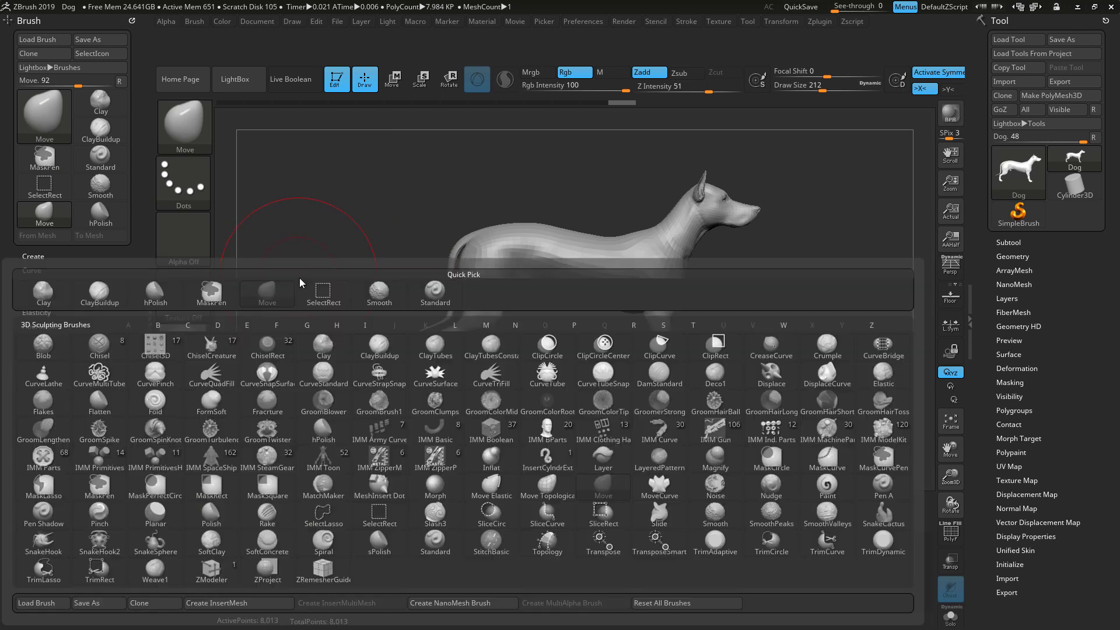
pyautogui.click(375, 344)
pyautogui.moveTo(785, 390)
pyautogui.mouseDown()
pyautogui.moveTo(766, 411)
pyautogui.moveTo(811, 374)
pyautogui.moveTo(601, 228)
pyautogui.mouseUp()
pyautogui.press('space')
pyautogui.moveTo(633, 288)
pyautogui.mouseDown()
pyautogui.moveTo(612, 288)
pyautogui.moveTo(653, 274)
pyautogui.mouseUp()
pyautogui.moveTo(560, 309)
pyautogui.mouseDown()
pyautogui.moveTo(659, 280)
pyautogui.moveTo(646, 267)
pyautogui.moveTo(665, 264)
pyautogui.mouseUp()
pyautogui.moveTo(630, 374); pyautogui.dragTo(569, 376)
pyautogui.moveTo(519, 291); pyautogui.dragTo(633, 274)
pyautogui.moveTo(758, 350); pyautogui.dragTo(744, 375)
# - Smooth the built-up clay strokes on the dog's shoulder and neck
pyautogui.press('shift')
pyautogui.moveTo(630, 274)
pyautogui.keyDown('shift'); pyautogui.mouseDown()
pyautogui.moveTo(610, 307)
pyautogui.moveTo(636, 239)
pyautogui.mouseUp(); pyautogui.keyUp('shift')
pyautogui.moveTo(618, 192)
pyautogui.mouseDown()
pyautogui.moveTo(603, 208)
pyautogui.moveTo(794, 308)
pyautogui.mouseUp()
# - Subdivide the dog mesh once, then set its subdivision level (SDiv) to 1 in the Geometry settings
pyautogui.press('ctrl')
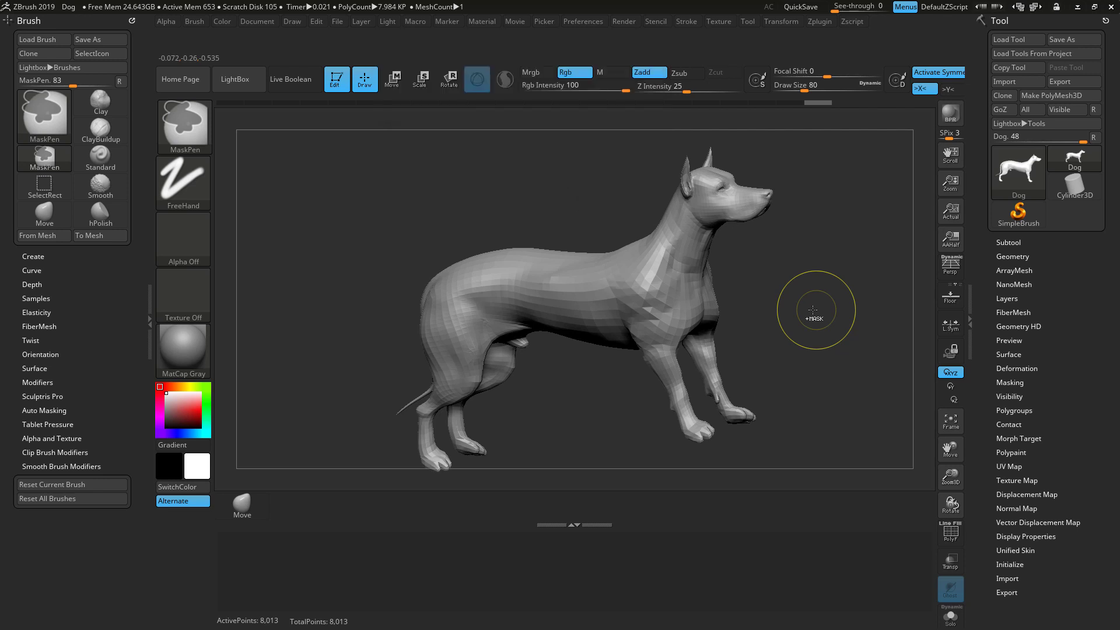
pyautogui.hotkey('ctrl', 'd')
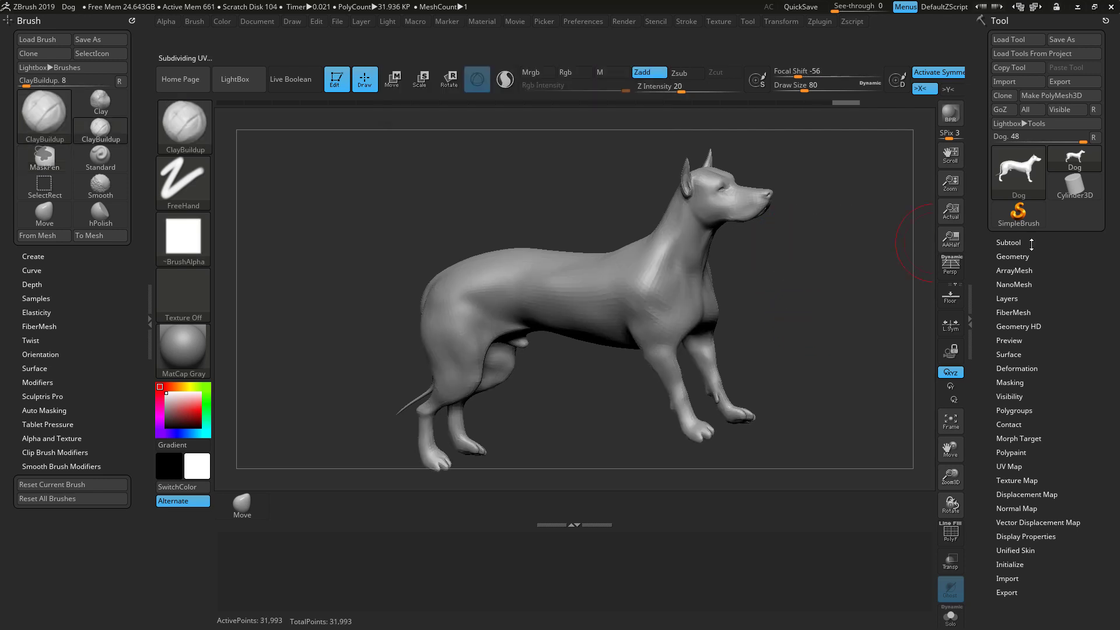
pyautogui.click(1020, 256)
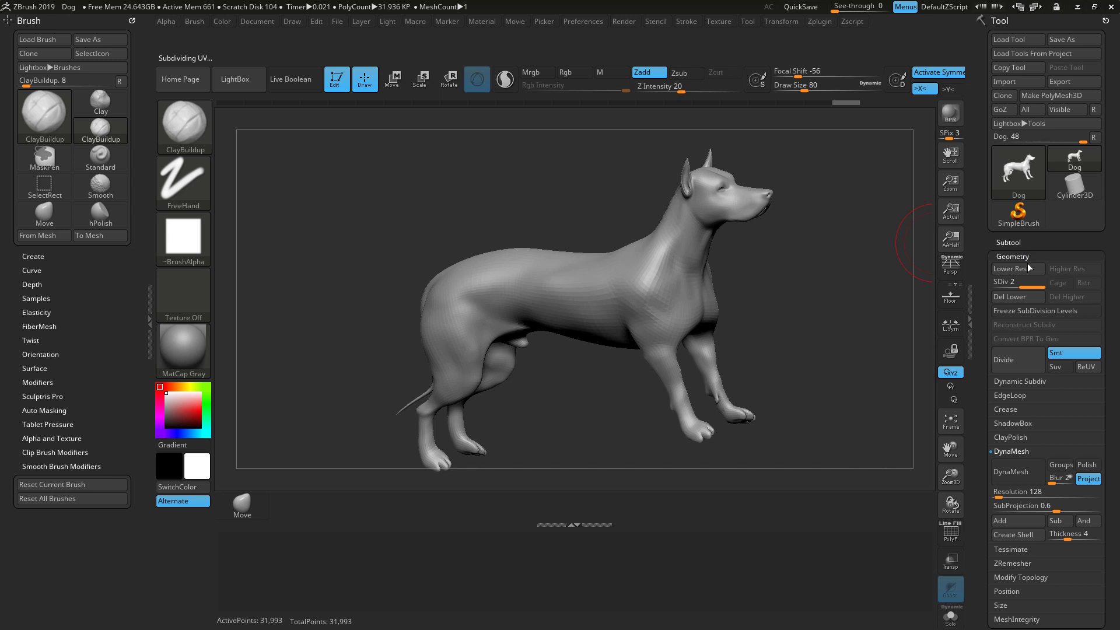
pyautogui.click(1001, 285)
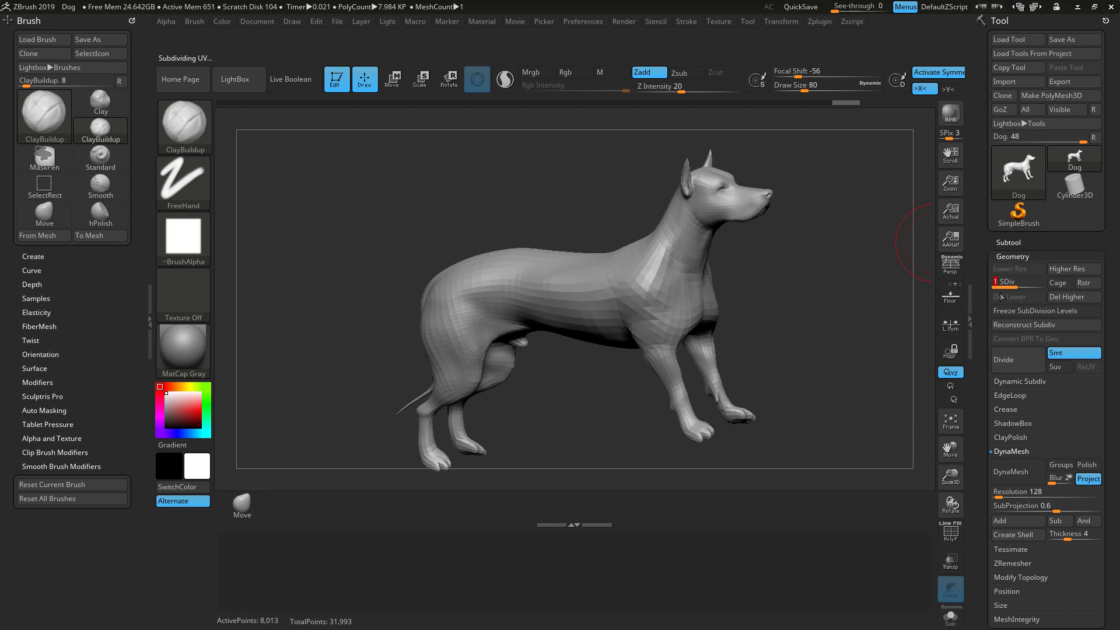
# - Turn on the polygon wireframe and divide the dog mesh up to subdivision level 3
pyautogui.press('d')
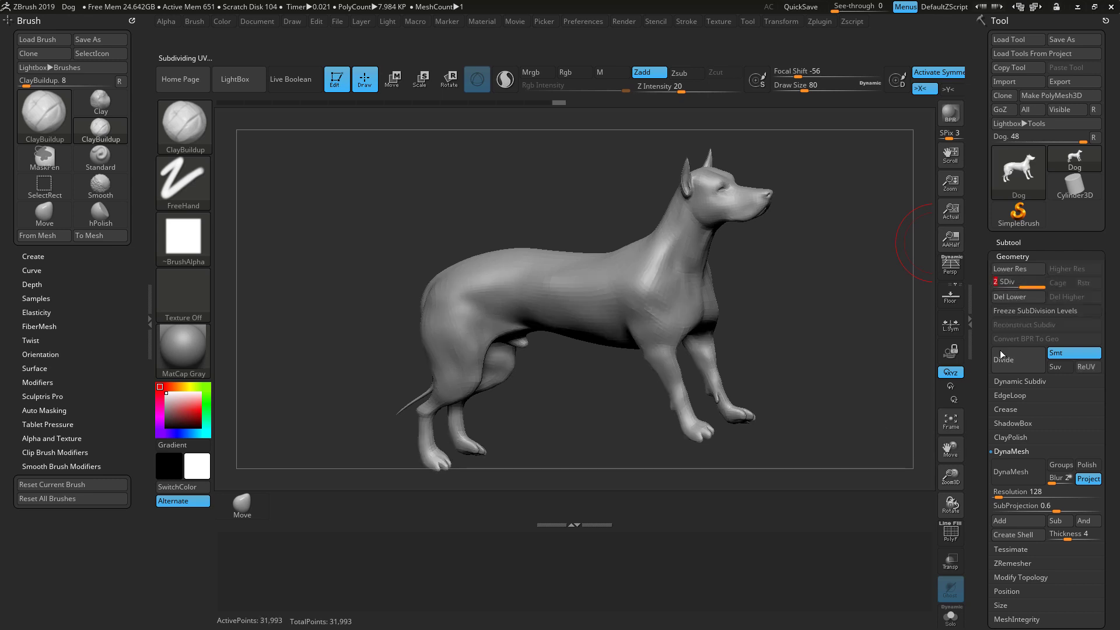
pyautogui.click(947, 528)
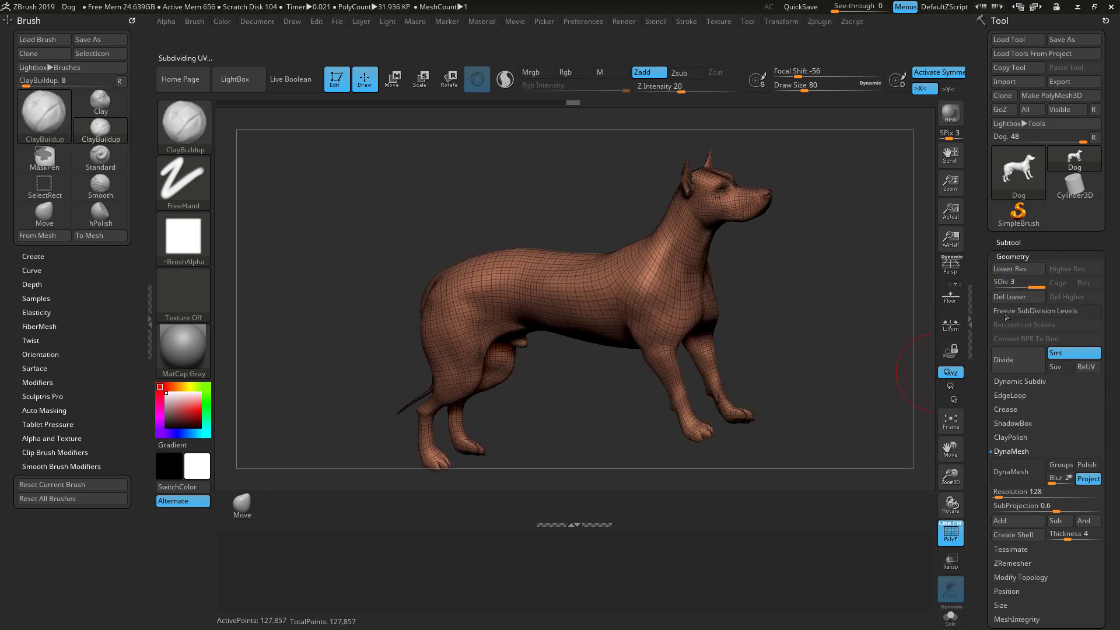
pyautogui.hotkey('ctrl', 'd')
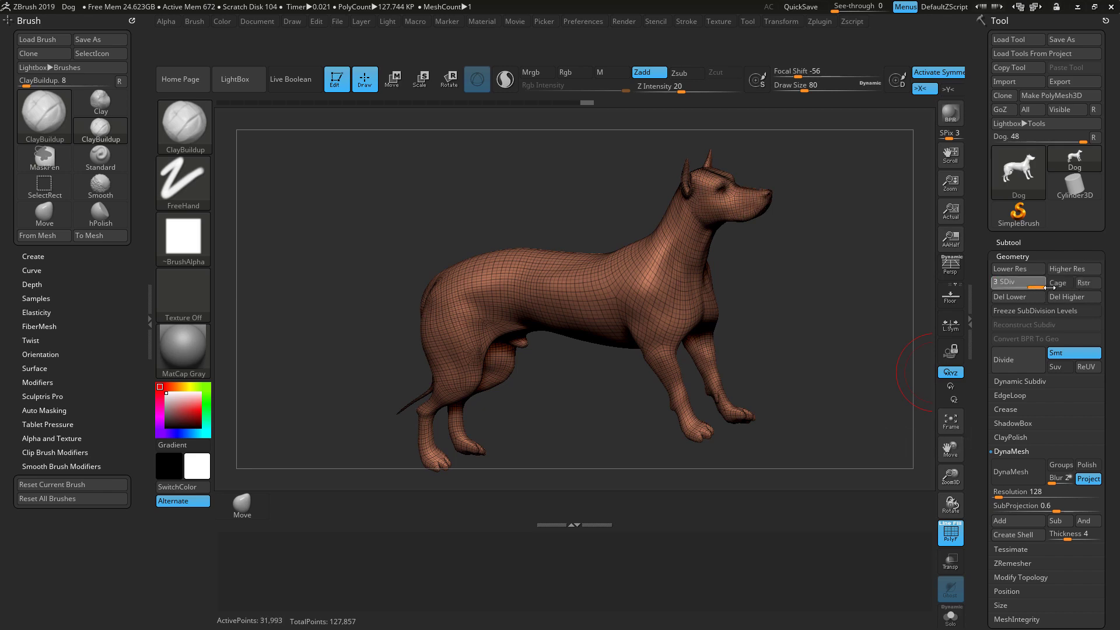
# - Compare the dog's mesh at SDiv 1 and SDiv 3, then leave it at level 3 with the wireframe hidden
pyautogui.moveTo(820, 322); pyautogui.dragTo(884, 425)
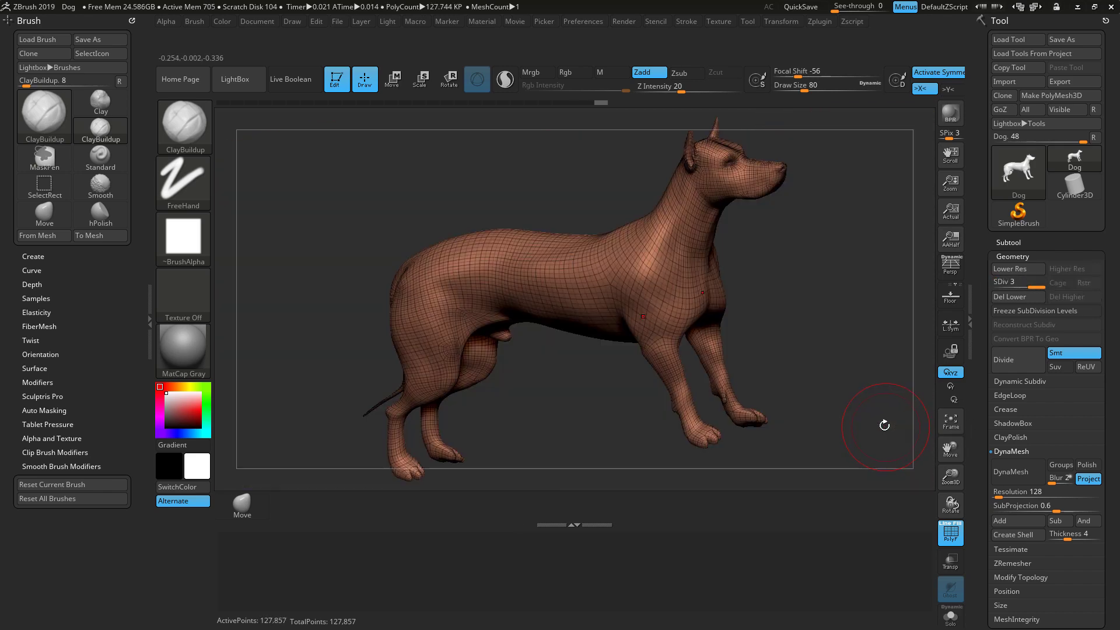
pyautogui.click(1016, 286)
pyautogui.click(1016, 287)
pyautogui.moveTo(800, 313); pyautogui.dragTo(886, 329)
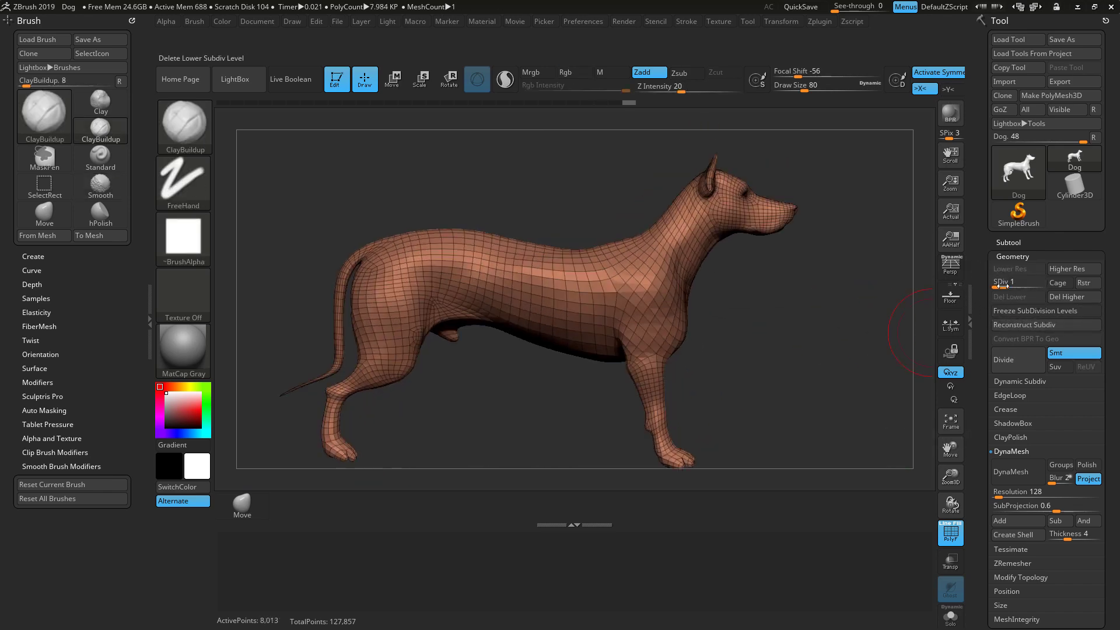
pyautogui.moveTo(1014, 286); pyautogui.dragTo(1043, 285)
pyautogui.click(950, 531)
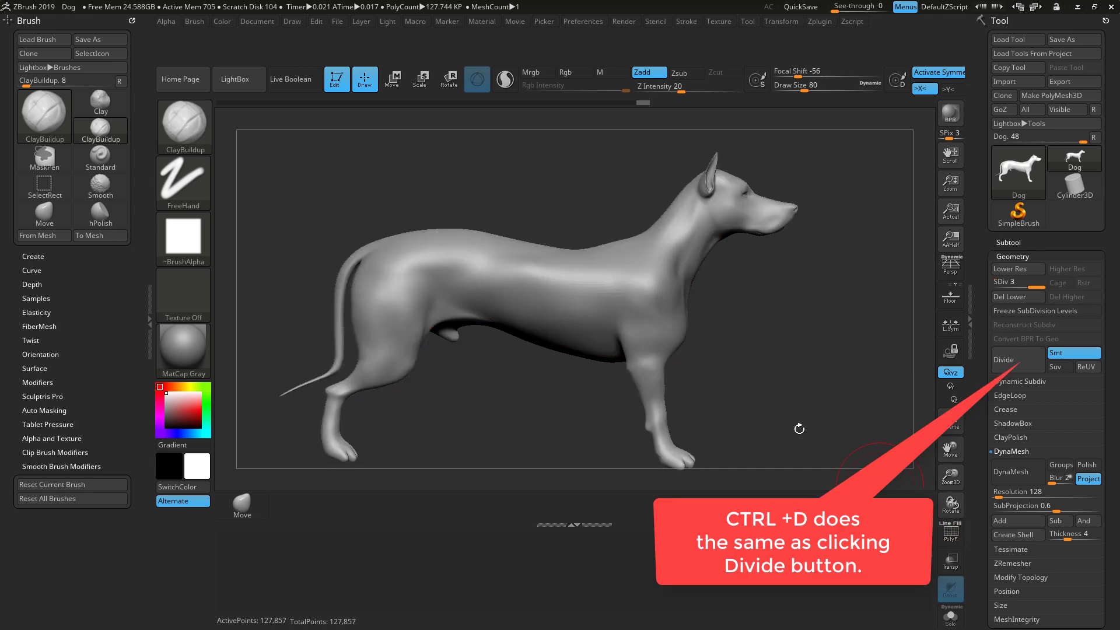
# - Sculpt the dog's shoulder and side with ClayBuildup strokes and smooth the result
pyautogui.press('shift')
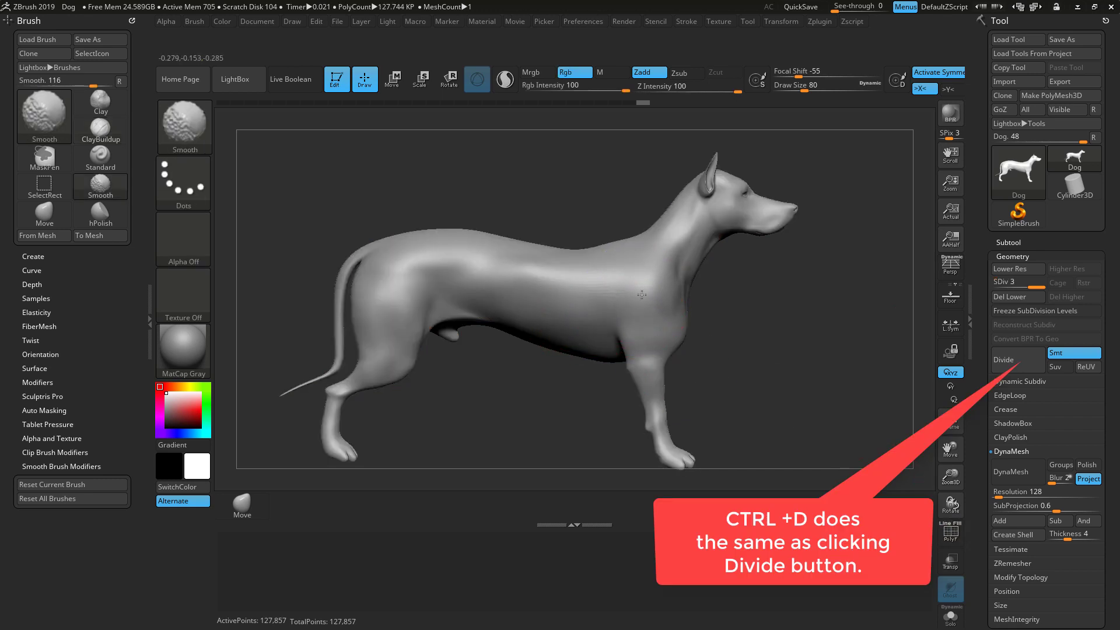
pyautogui.moveTo(642, 294)
pyautogui.mouseDown()
pyautogui.moveTo(671, 251)
pyautogui.moveTo(632, 287)
pyautogui.moveTo(636, 277)
pyautogui.moveTo(576, 311)
pyautogui.mouseUp()
pyautogui.moveTo(660, 254)
pyautogui.keyDown('shift'); pyautogui.mouseDown()
pyautogui.moveTo(674, 238)
pyautogui.moveTo(669, 287)
pyautogui.mouseUp(); pyautogui.keyUp('shift')
pyautogui.moveTo(723, 338)
pyautogui.mouseDown()
pyautogui.moveTo(758, 341)
pyautogui.moveTo(729, 341)
pyautogui.moveTo(750, 337)
pyautogui.mouseUp()
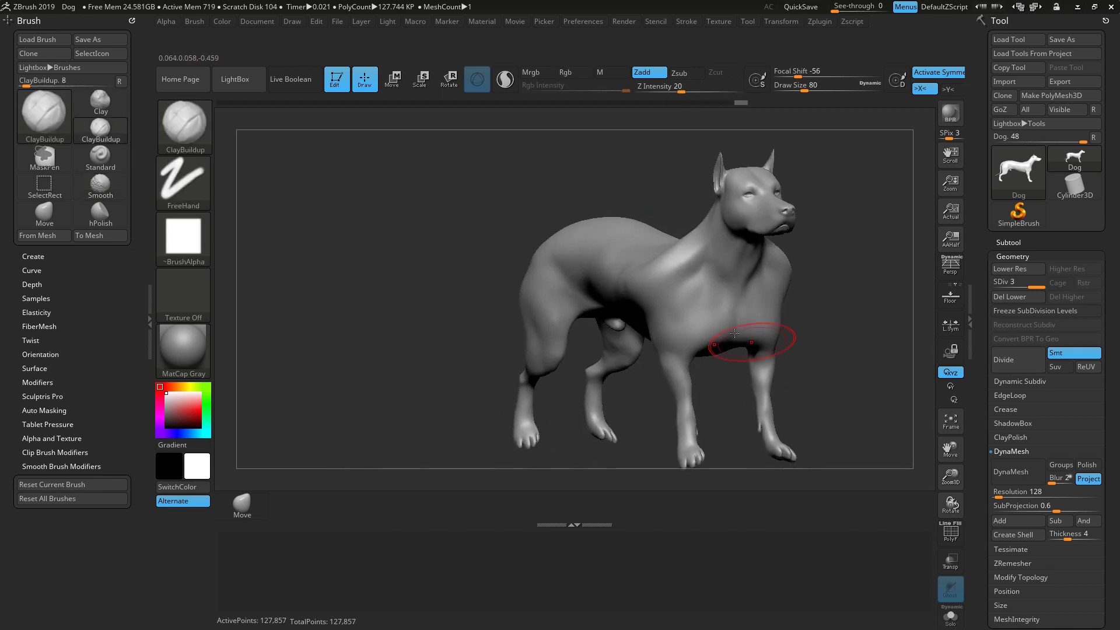
pyautogui.moveTo(662, 263)
pyautogui.keyDown('alt'); pyautogui.mouseDown()
pyautogui.moveTo(630, 274)
pyautogui.moveTo(653, 281)
pyautogui.mouseUp(); pyautogui.keyUp('alt')
pyautogui.moveTo(846, 362); pyautogui.dragTo(787, 357)
pyautogui.moveTo(642, 260)
pyautogui.keyDown('shift'); pyautogui.mouseDown()
pyautogui.moveTo(670, 277)
pyautogui.moveTo(589, 289)
pyautogui.mouseUp(); pyautogui.keyUp('shift')
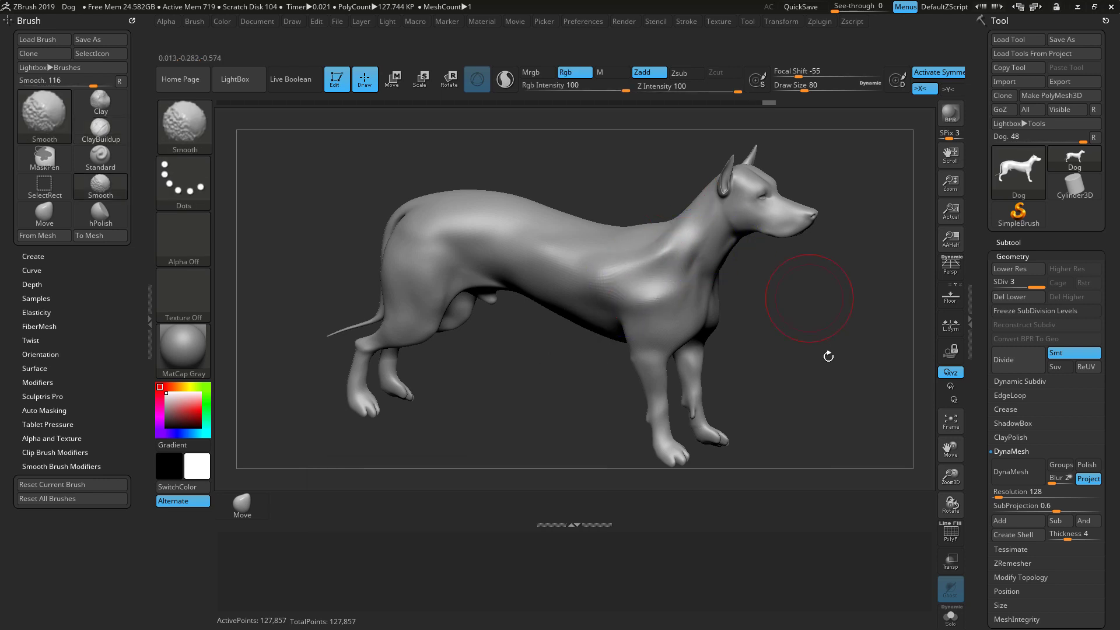
# - Copy the ClayBuildup brush into the custom area below the canvas, beside the Move brush
pyautogui.moveTo(825, 355)
pyautogui.mouseDown()
pyautogui.moveTo(775, 350)
pyautogui.moveTo(814, 346)
pyautogui.mouseUp()
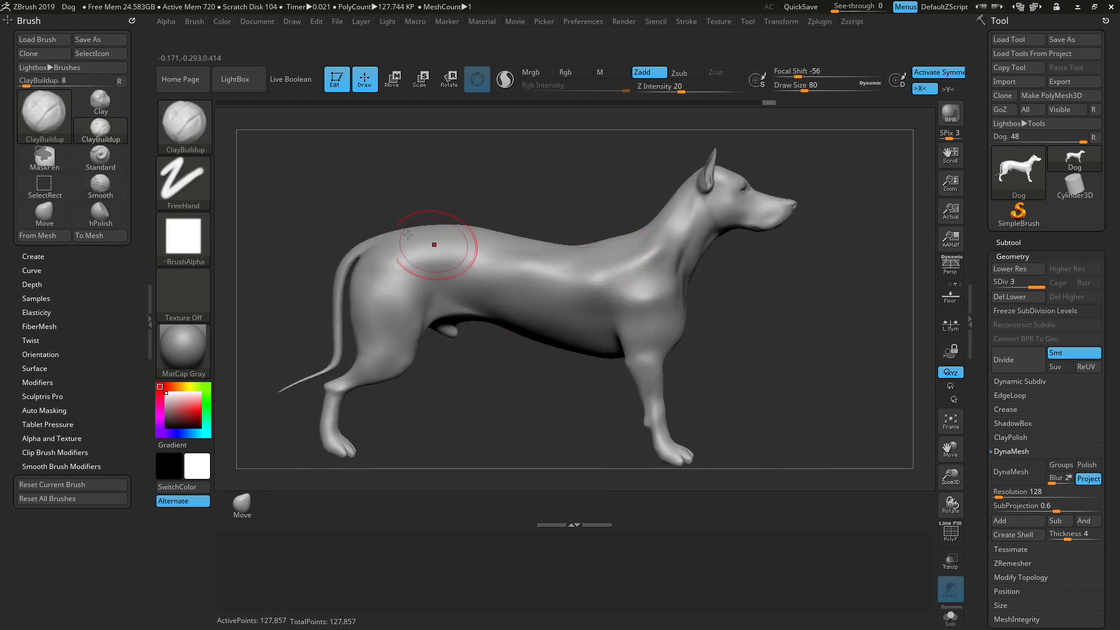
pyautogui.click(44, 157)
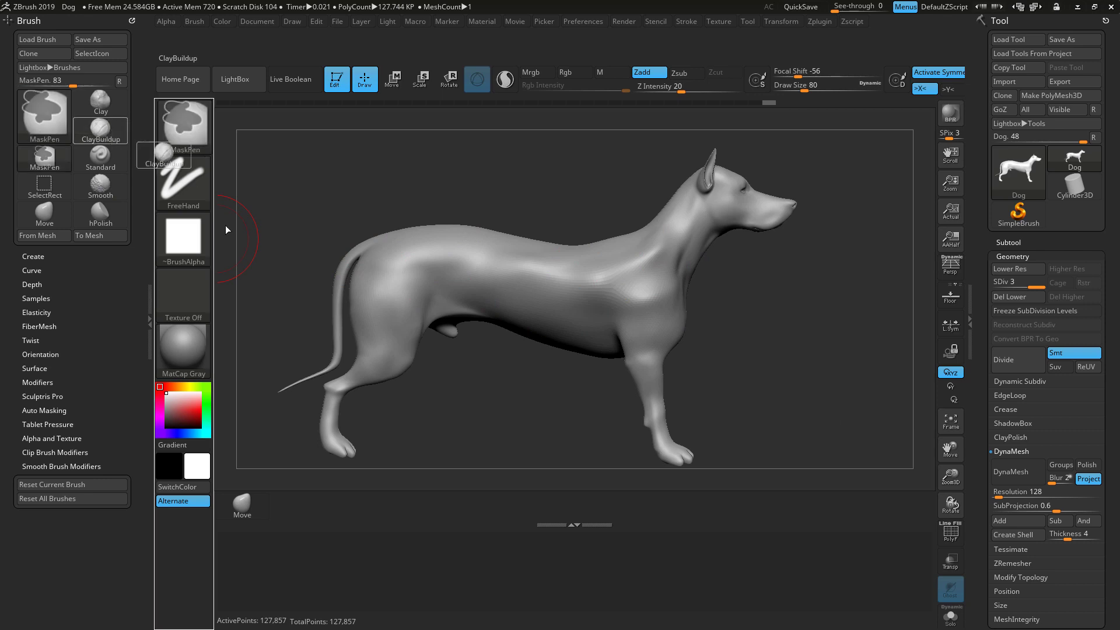
pyautogui.press('ctrl')
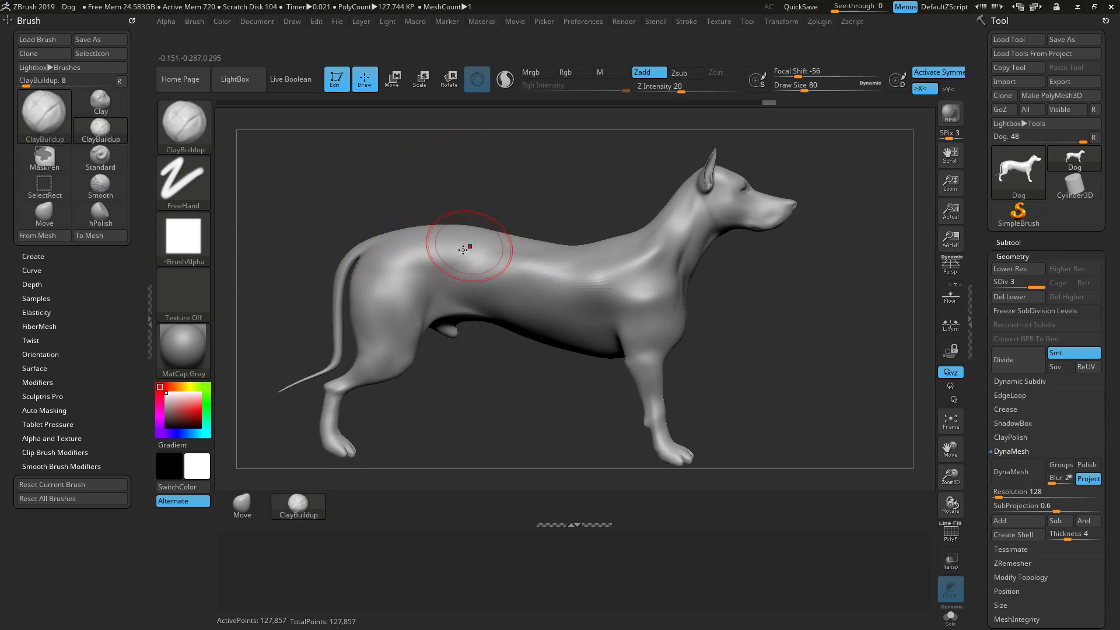
# - Switch to the hPolish brush and flatten the surface along the dog's shoulder and flank
pyautogui.press('b')
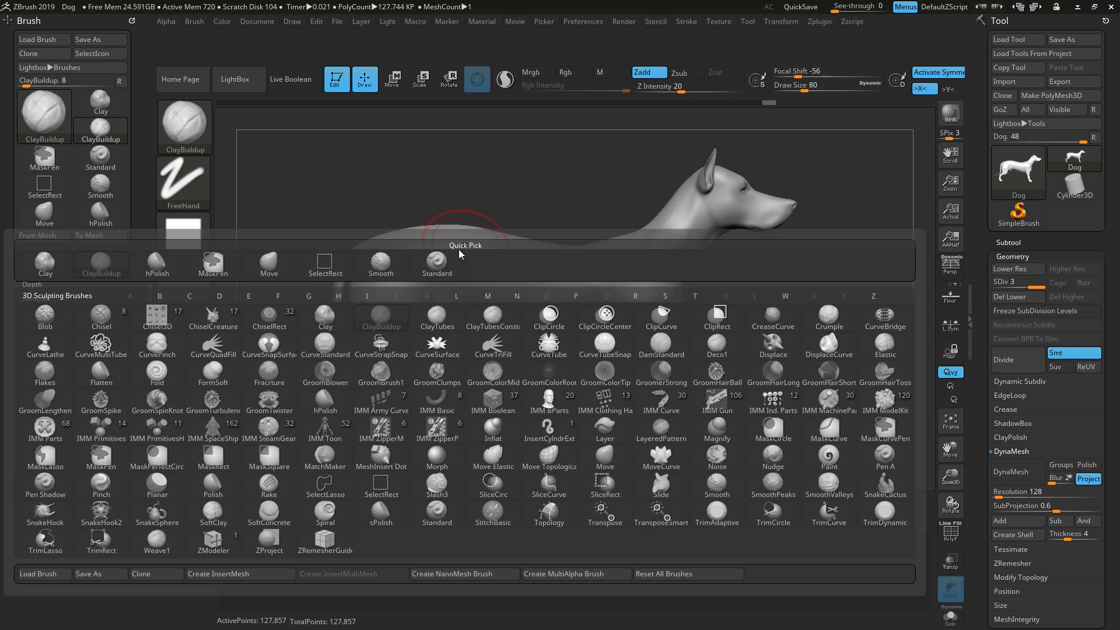
pyautogui.click(326, 401)
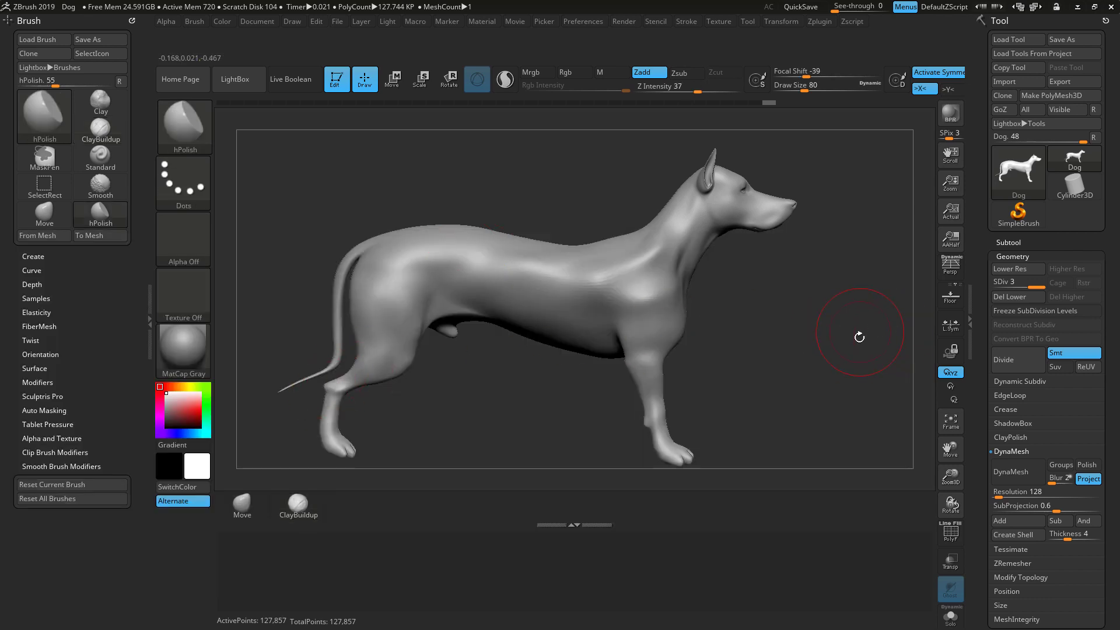
pyautogui.moveTo(859, 337); pyautogui.dragTo(850, 371)
pyautogui.moveTo(656, 274)
pyautogui.mouseDown()
pyautogui.moveTo(635, 292)
pyautogui.moveTo(608, 291)
pyautogui.moveTo(575, 244)
pyautogui.moveTo(635, 239)
pyautogui.moveTo(607, 253)
pyautogui.moveTo(657, 253)
pyautogui.moveTo(663, 237)
pyautogui.moveTo(716, 211)
pyautogui.moveTo(729, 245)
pyautogui.moveTo(681, 330)
pyautogui.mouseUp()
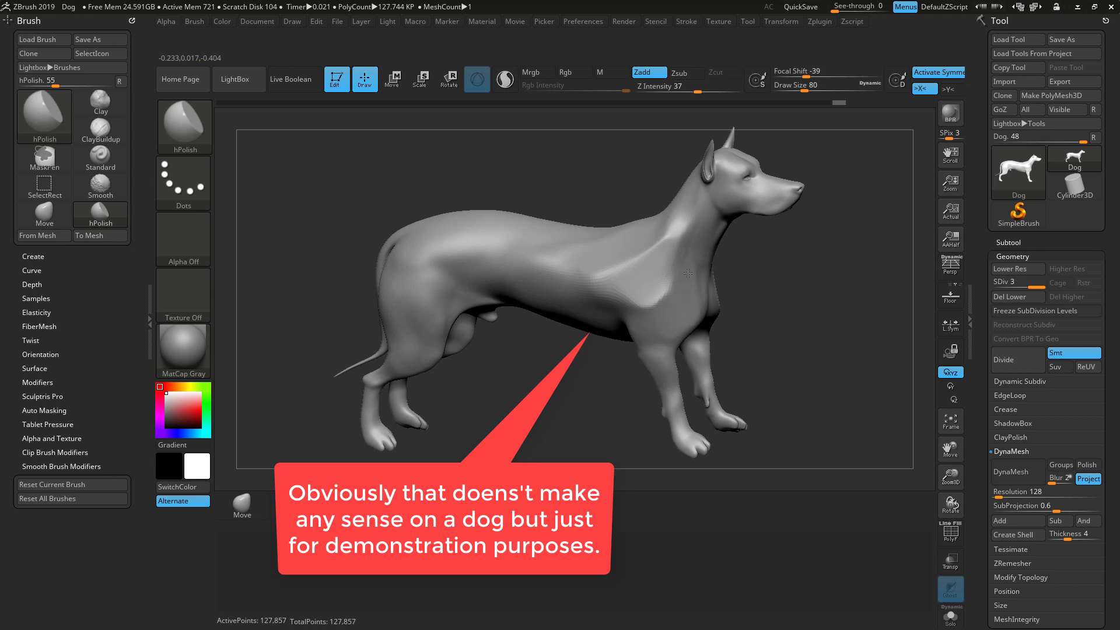
pyautogui.moveTo(776, 291)
pyautogui.mouseDown()
pyautogui.moveTo(794, 274)
pyautogui.moveTo(775, 288)
pyautogui.mouseUp()
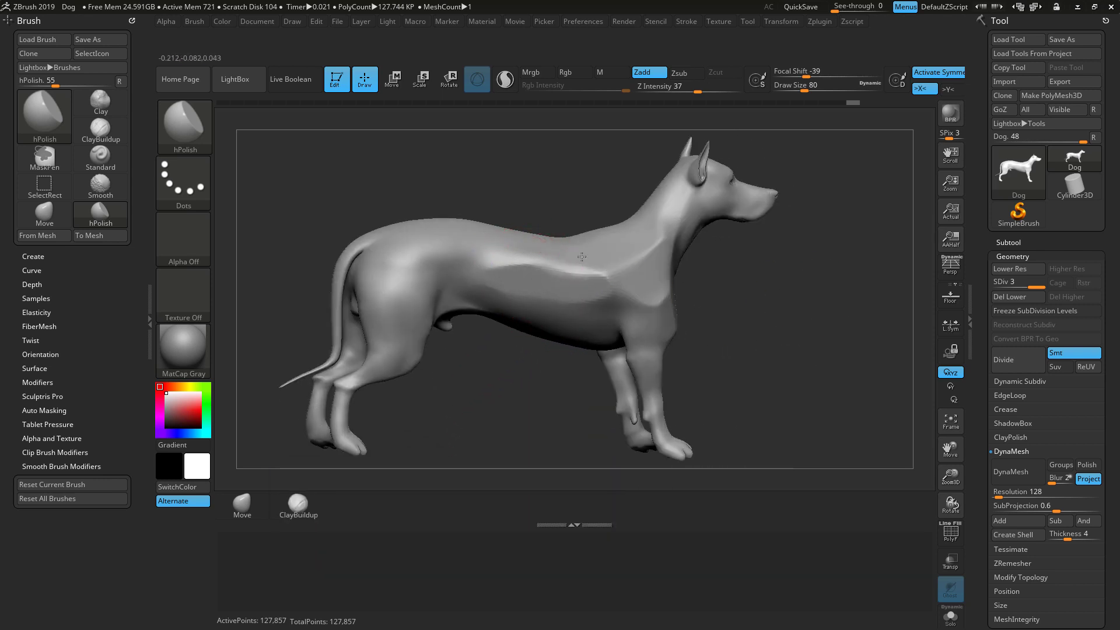
pyautogui.moveTo(581, 257); pyautogui.dragTo(584, 258)
# - Copy the hPolish brush into the custom area below the canvas, beside ClayBuildup
pyautogui.moveTo(782, 315)
pyautogui.mouseDown()
pyautogui.moveTo(732, 354)
pyautogui.moveTo(760, 345)
pyautogui.mouseUp()
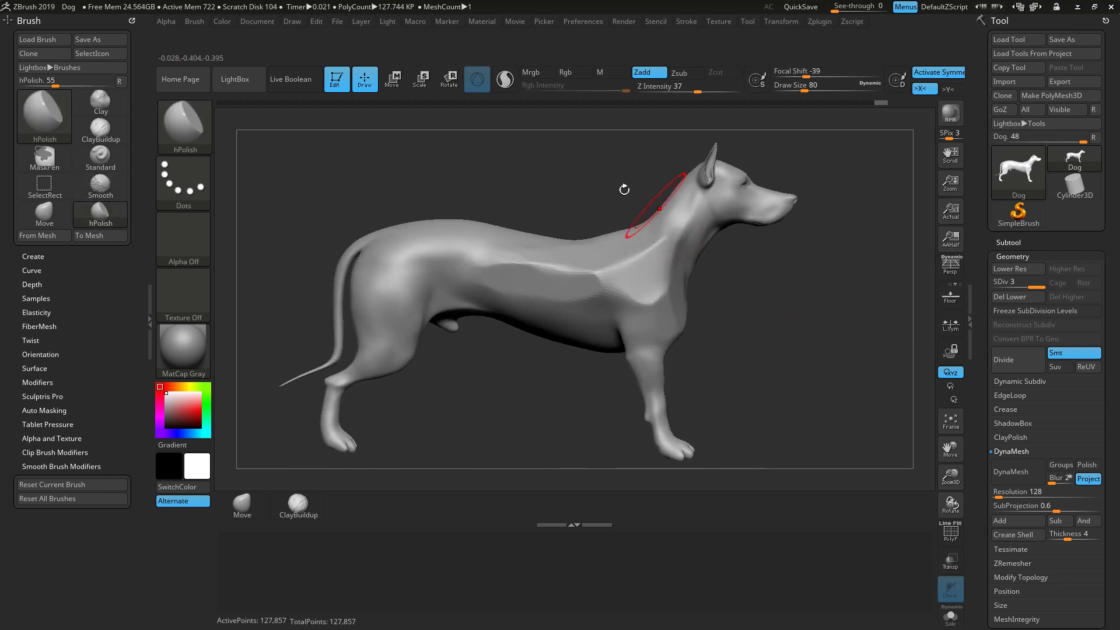
pyautogui.press('ctrl')
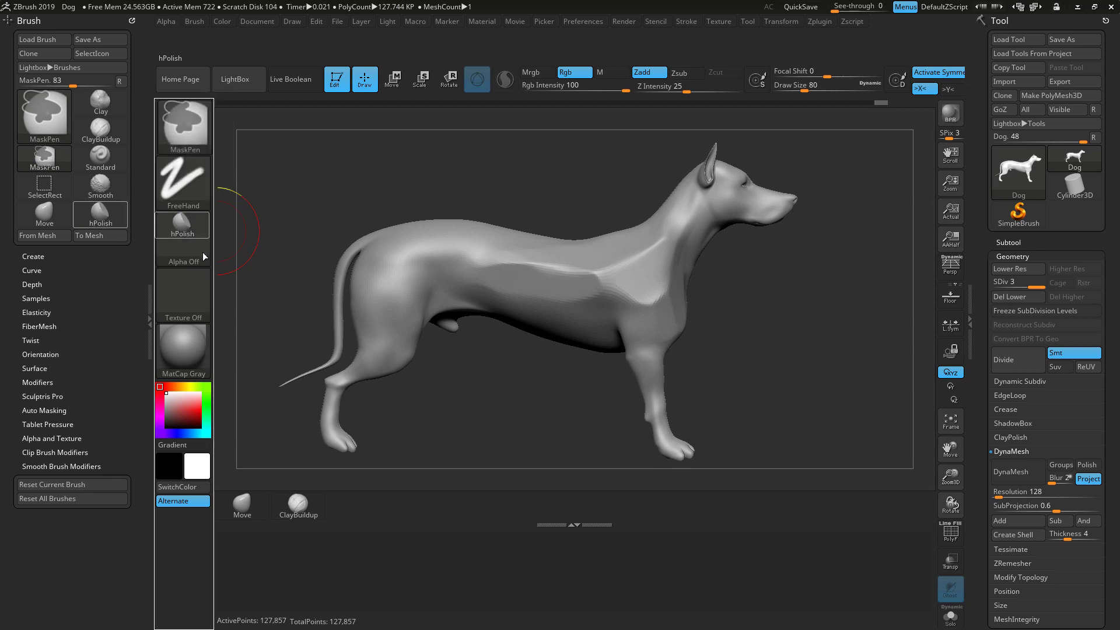
pyautogui.click(345, 502)
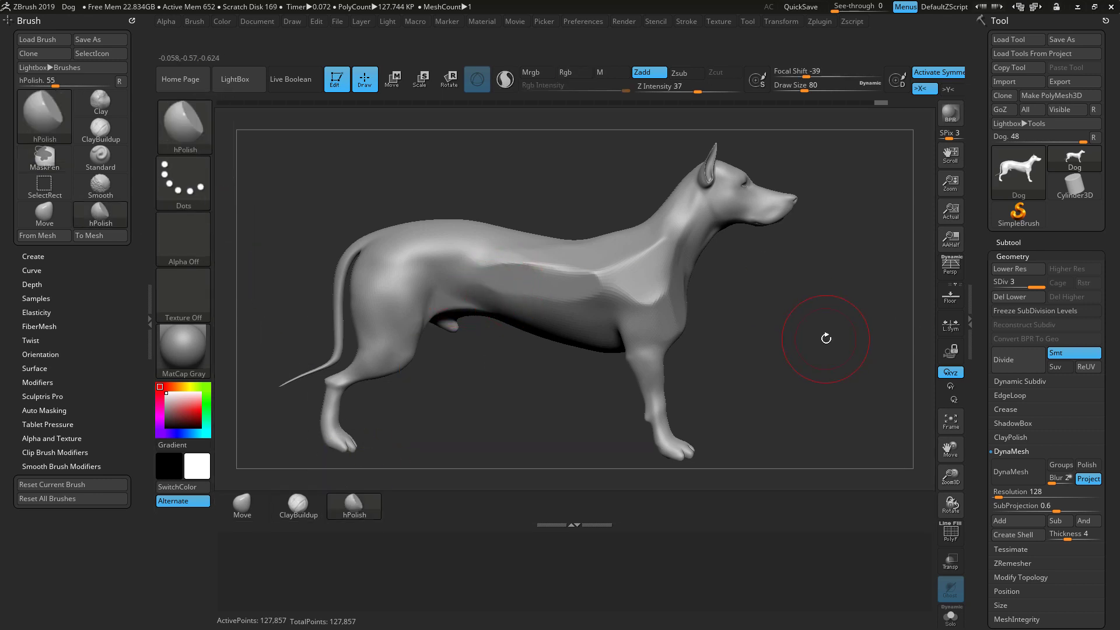
# - Switch to the Standard brush and assign Alpha 39 to it
pyautogui.press('b')
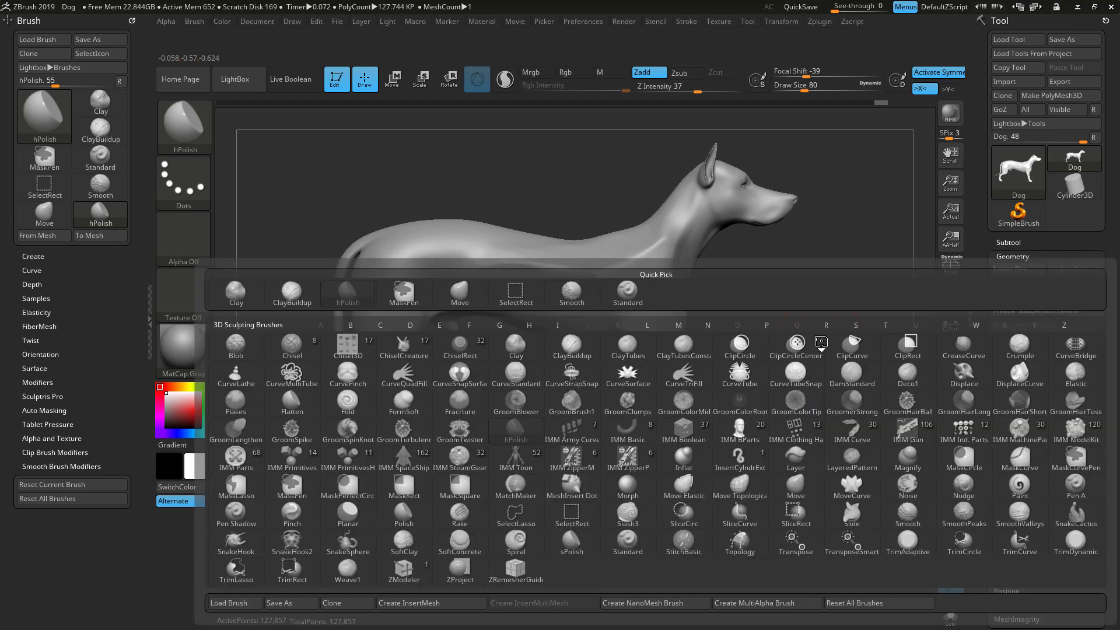
pyautogui.click(627, 543)
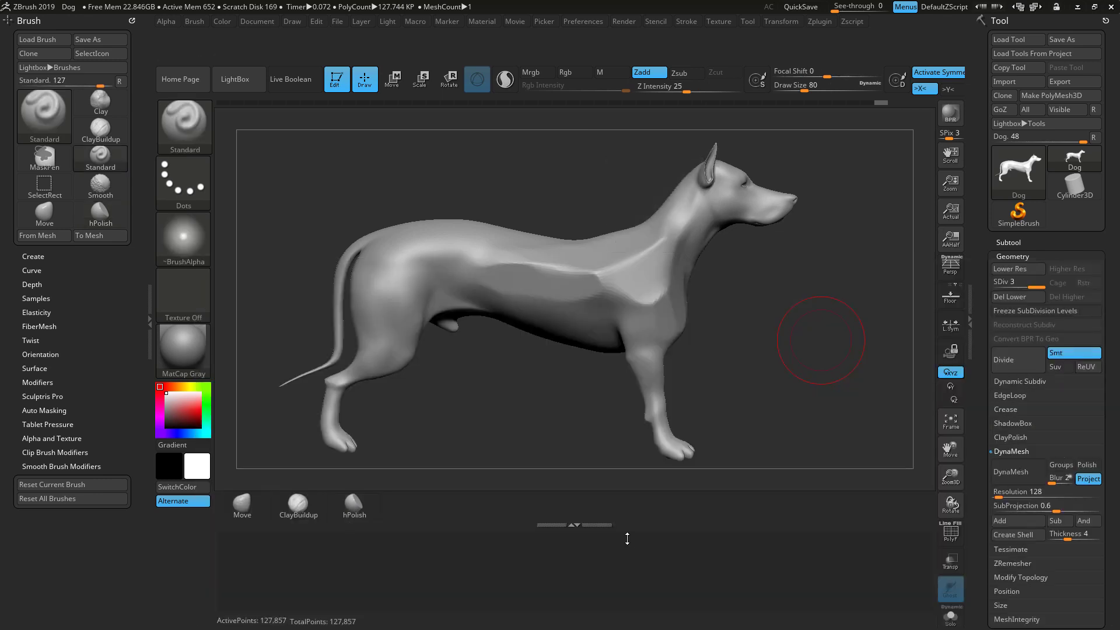
pyautogui.click(180, 236)
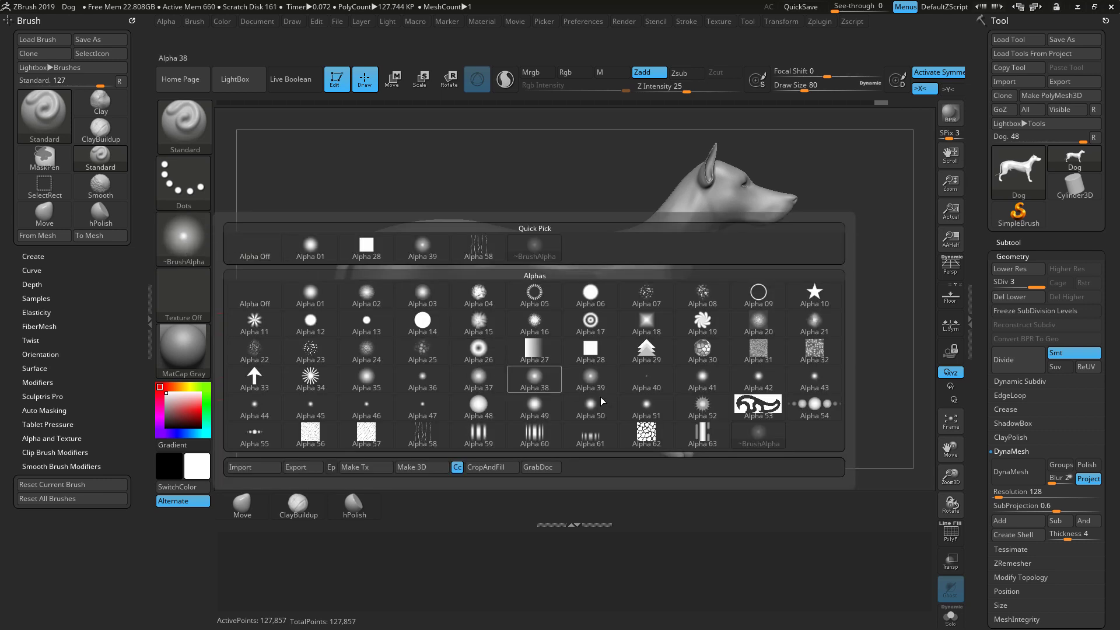
pyautogui.click(591, 377)
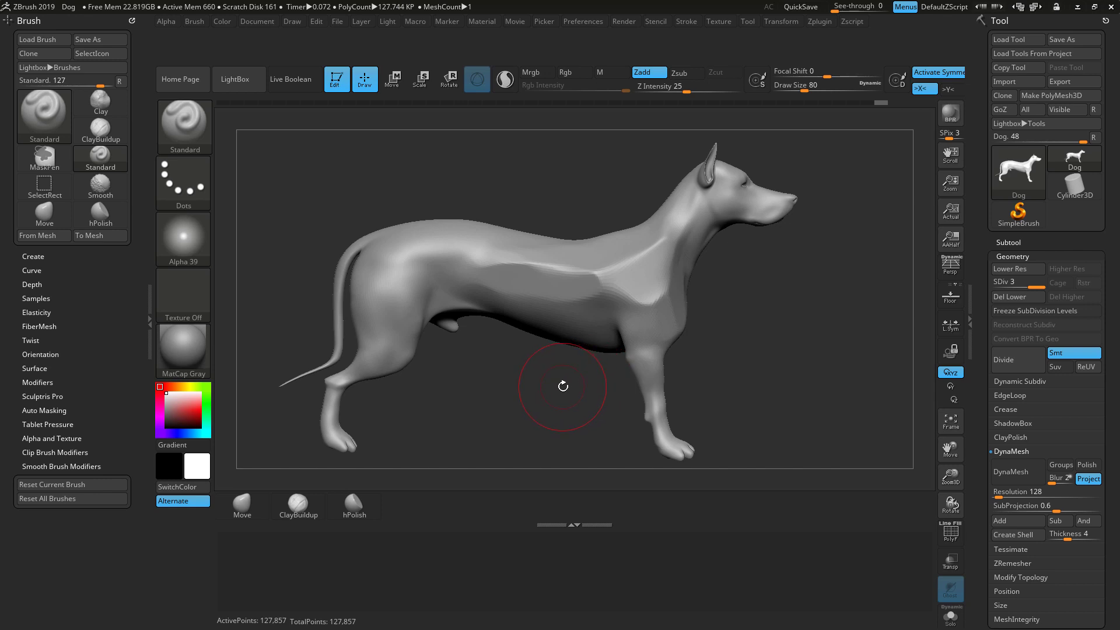
# - Set the Standard brush's LazyStep to 0.015 and its LazyRadius to 20 in the Lazy Mouse settings
pyautogui.click(687, 23)
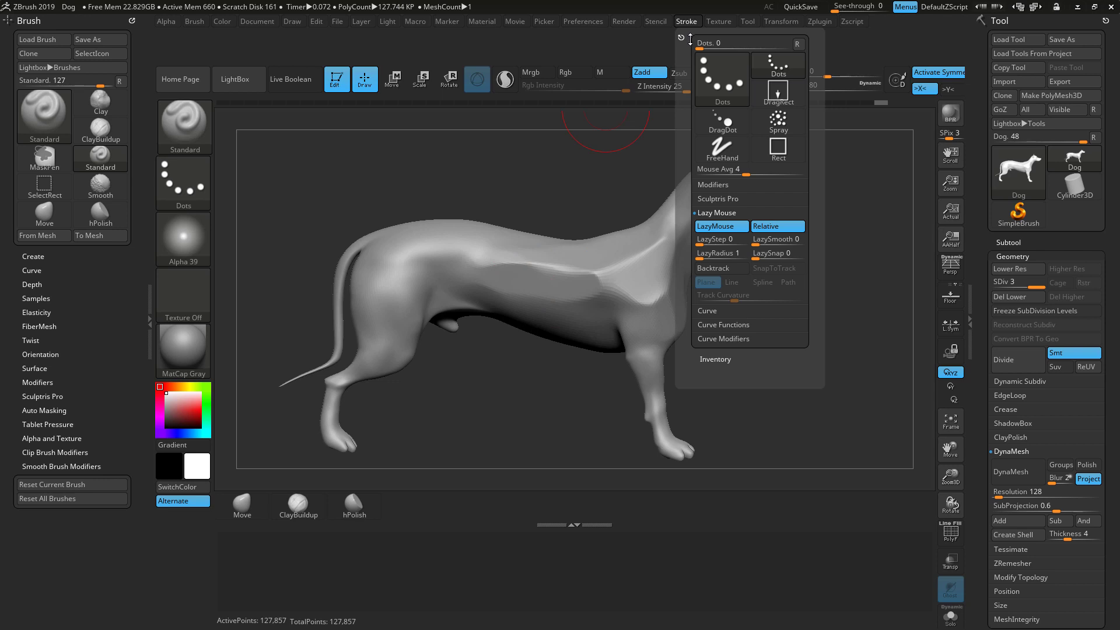
pyautogui.click(732, 242)
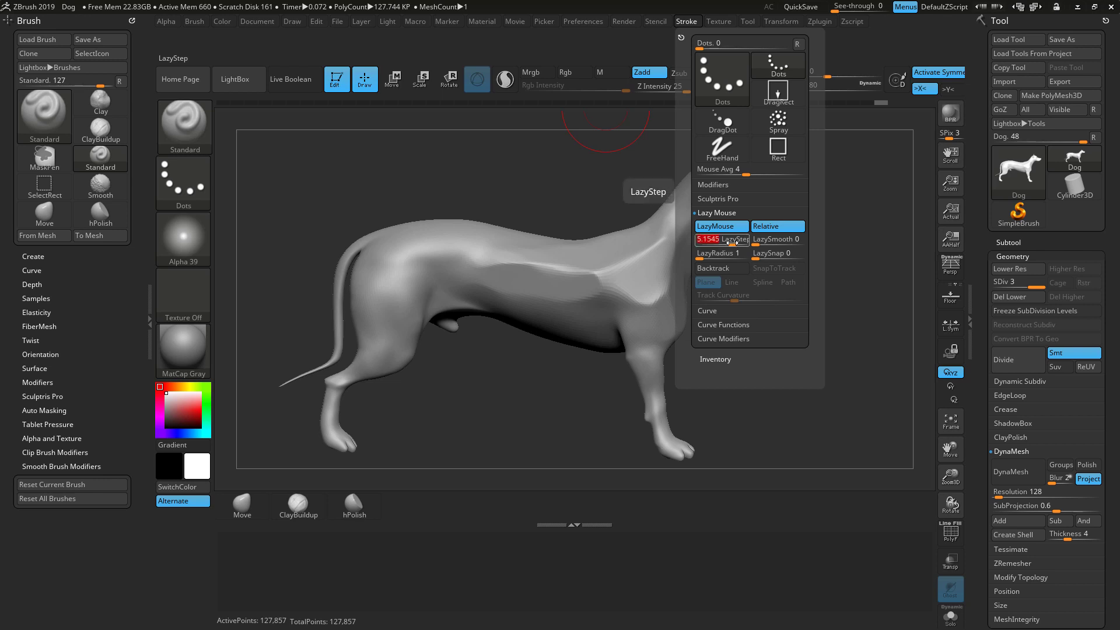
pyautogui.write('0.015')
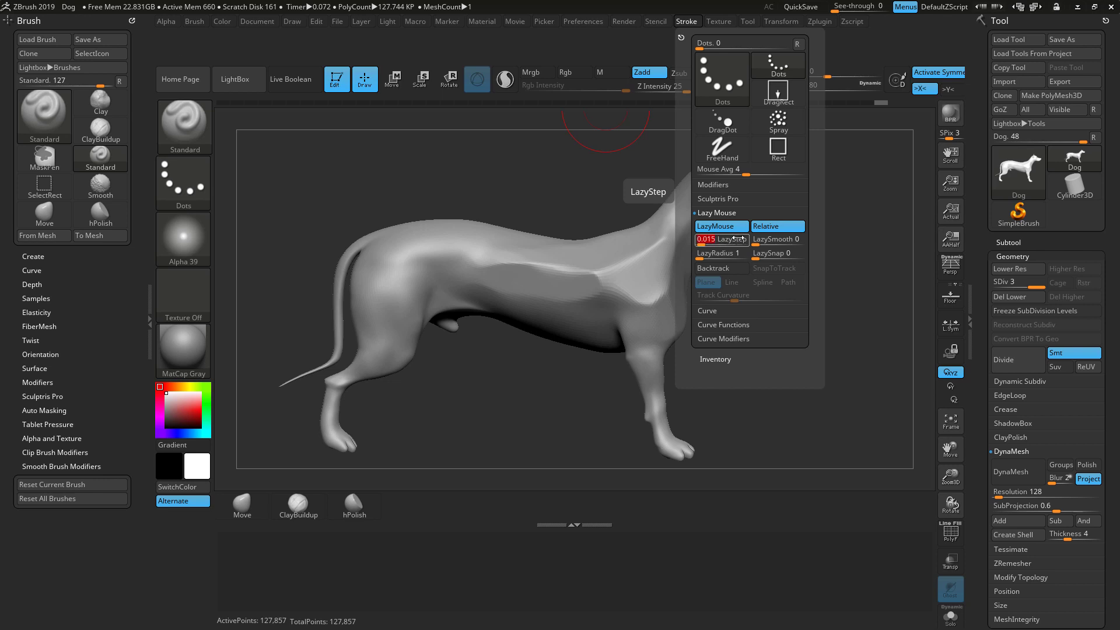
pyautogui.click(727, 254)
pyautogui.write('20')
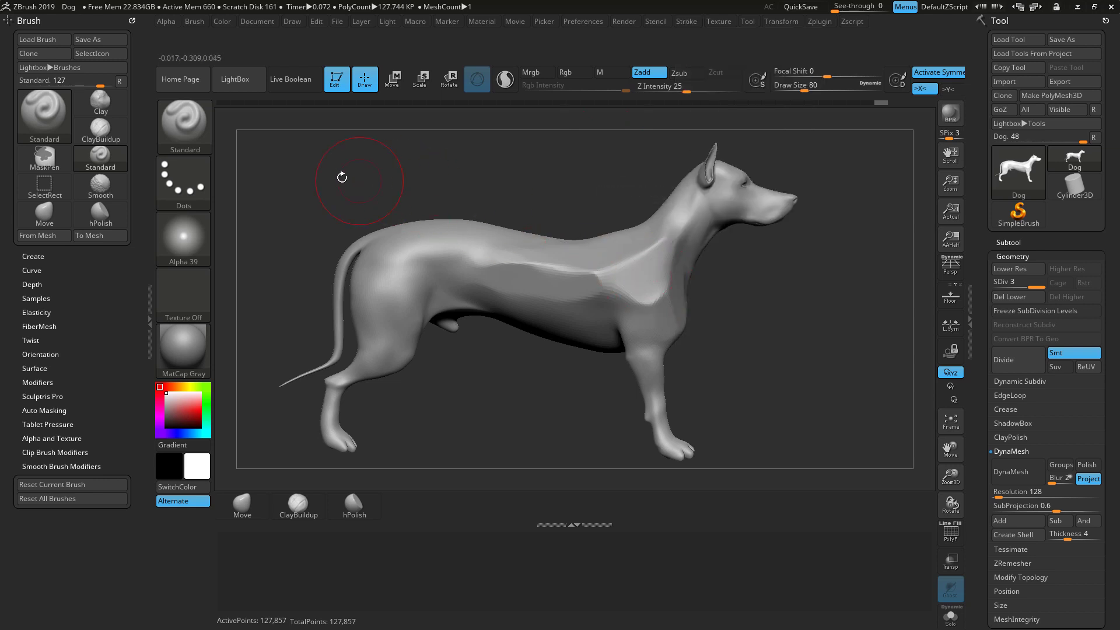
# - Save the customized brush as trim.ZBP in ZBrush 2019's ZStartup BrushPresets folder, replacing the existing file
pyautogui.click(91, 40)
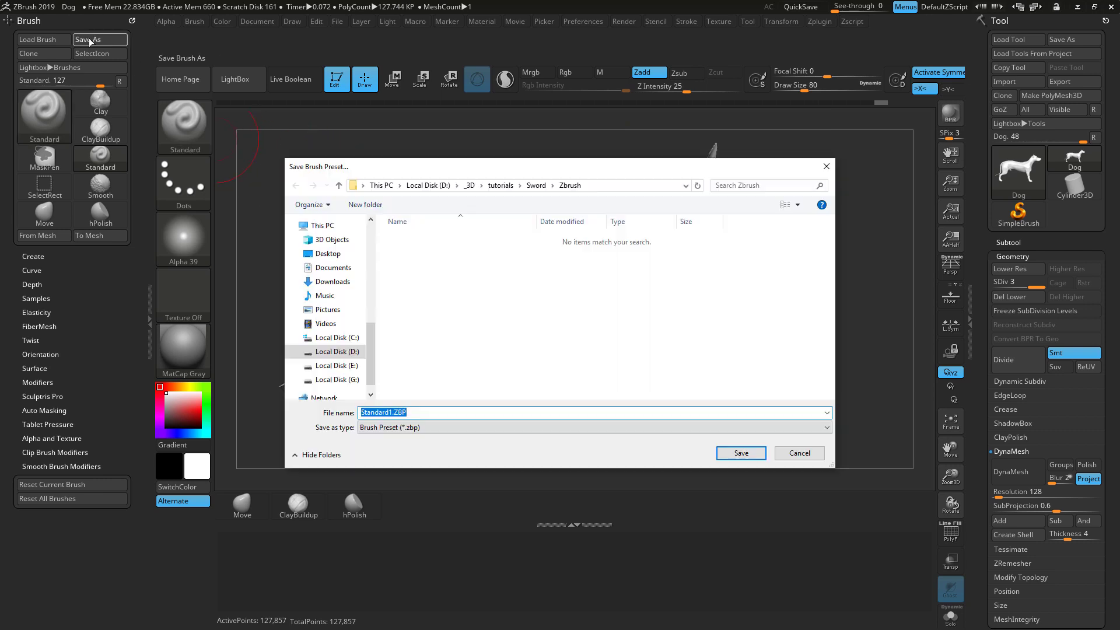
pyautogui.doubleClick(483, 298)
pyautogui.click(539, 587)
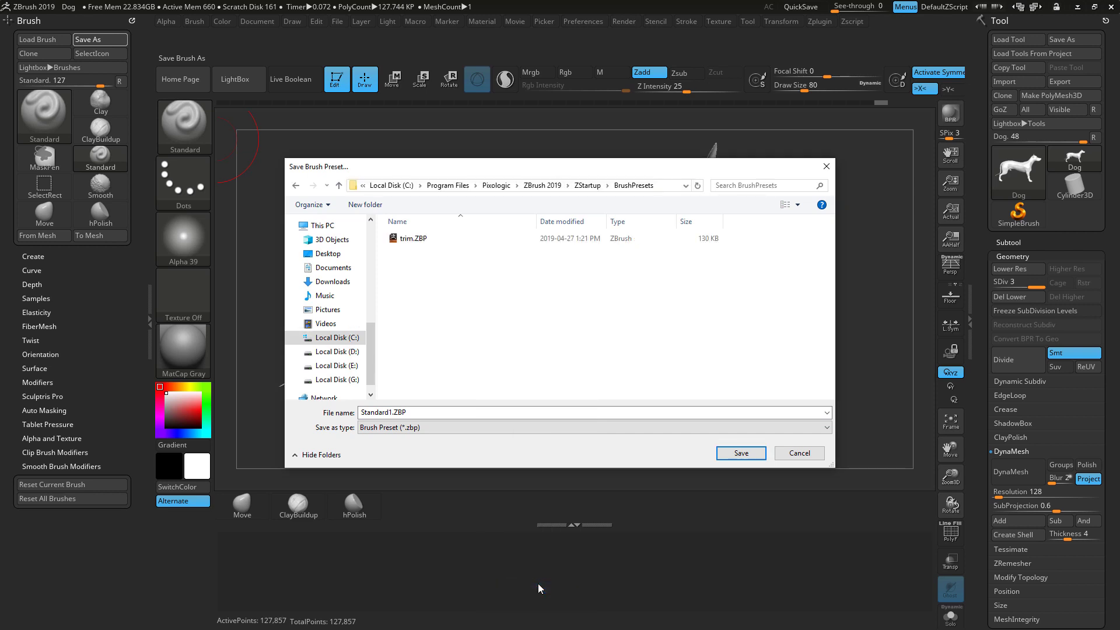
pyautogui.click(420, 240)
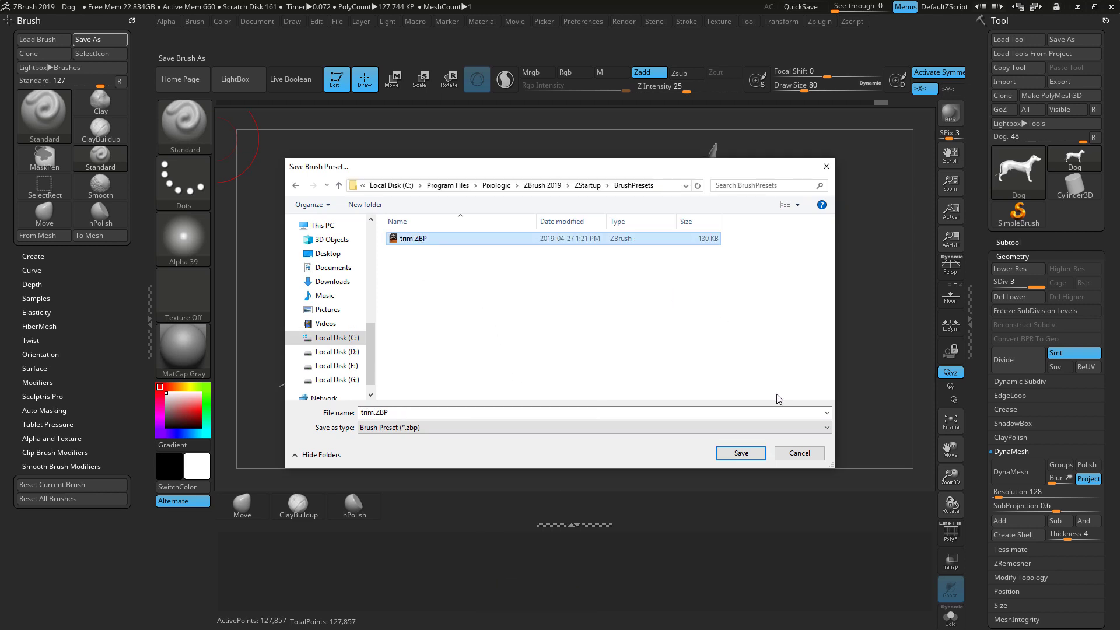
pyautogui.click(741, 454)
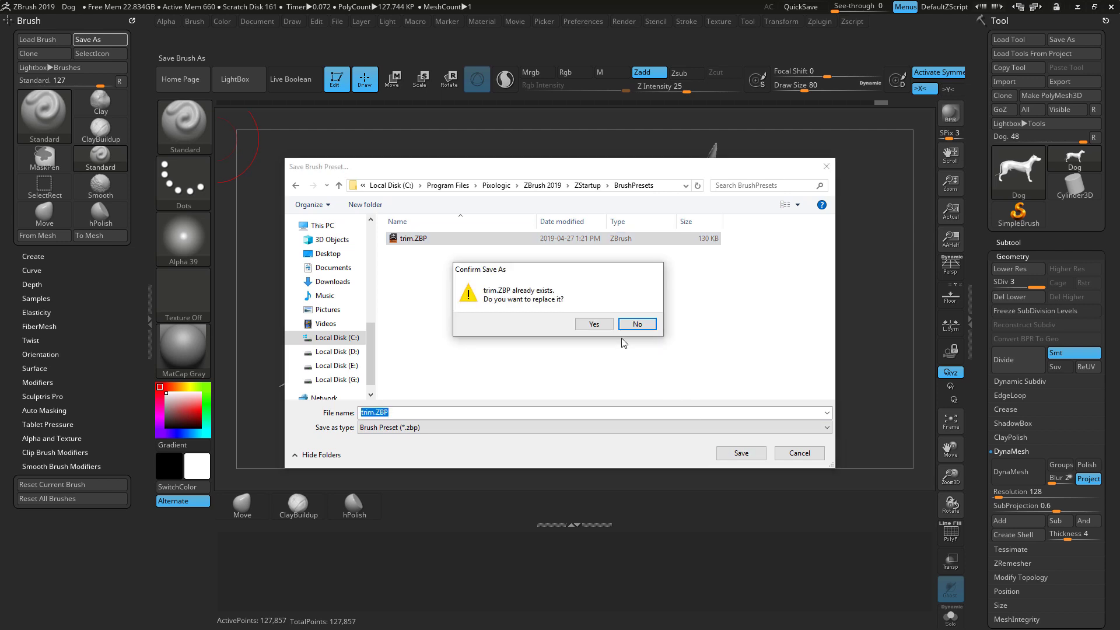
pyautogui.click(594, 324)
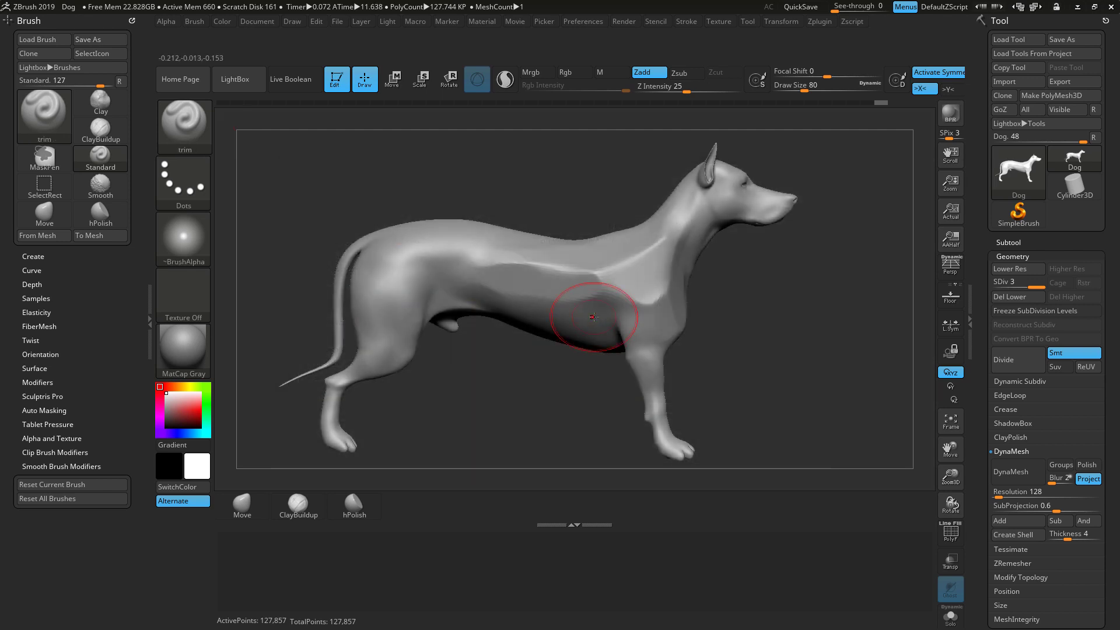
# - Look up the trim brush in the brush library and copy it into the custom area beside hPolish
pyautogui.press('b')
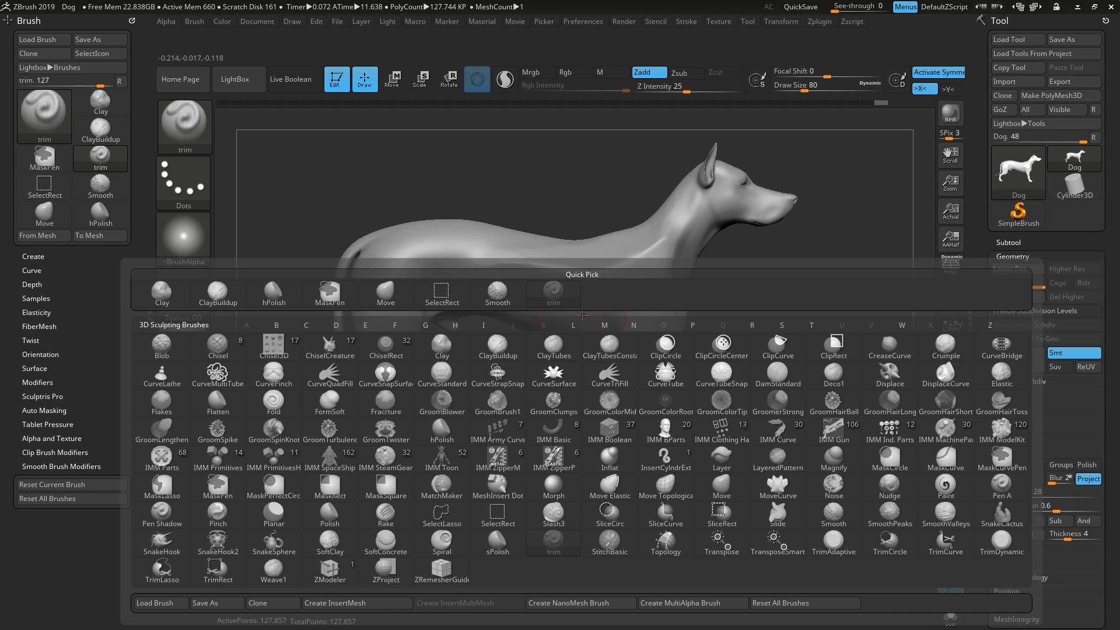
pyautogui.press('Escape')
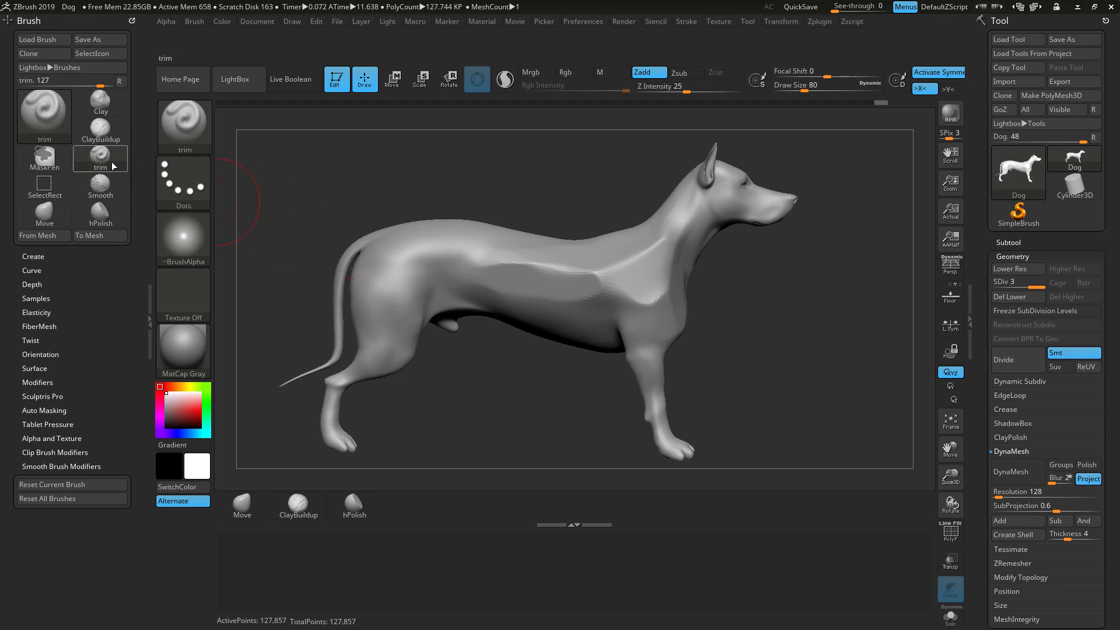
pyautogui.press('ctrl')
pyautogui.moveTo(158, 183)
pyautogui.keyDown('ctrl'); pyautogui.keyDown('alt'); pyautogui.mouseDown()
pyautogui.moveTo(408, 548)
pyautogui.moveTo(405, 509)
pyautogui.mouseUp(); pyautogui.keyUp('alt'); pyautogui.keyUp('ctrl')
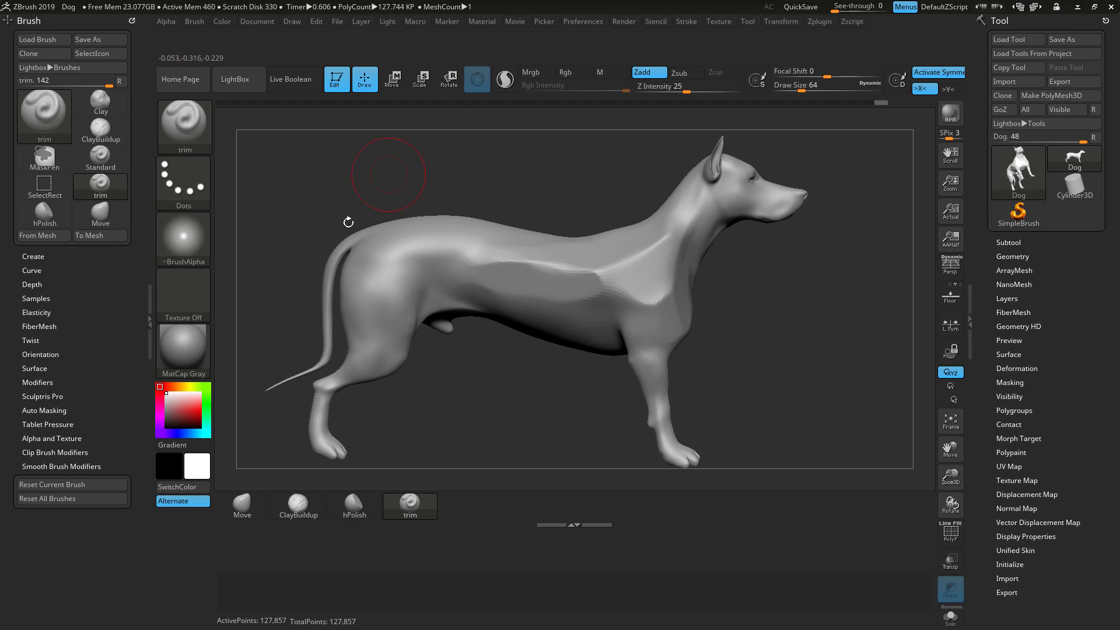
# - Collapse the area below the custom brush shelf, remove the docked Brush palette and close its empty tray
pyautogui.click(574, 525)
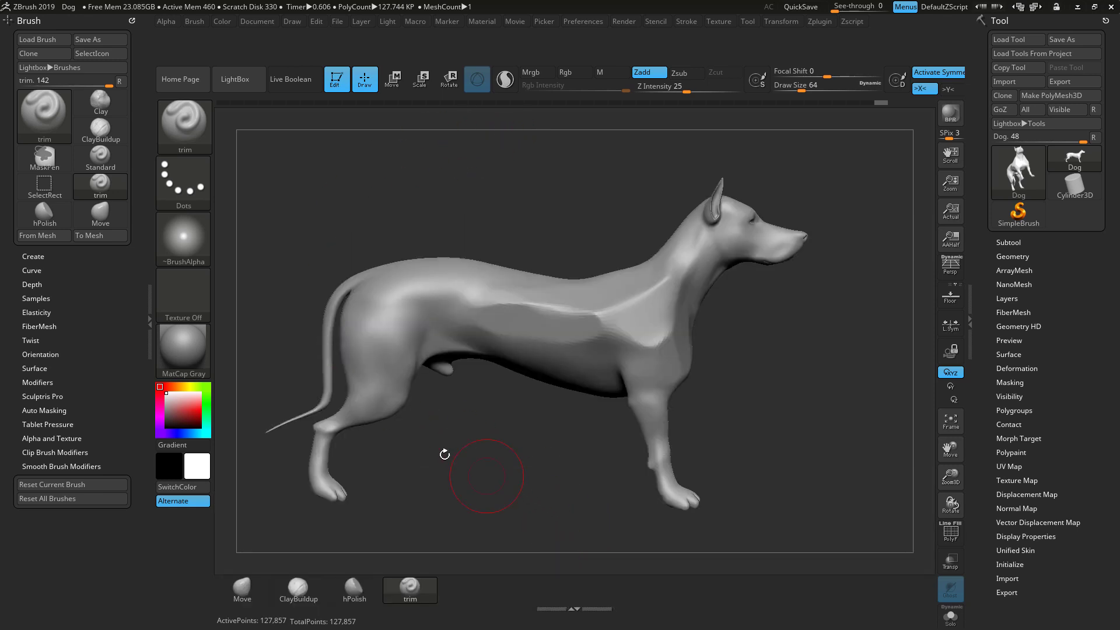
pyautogui.click(128, 25)
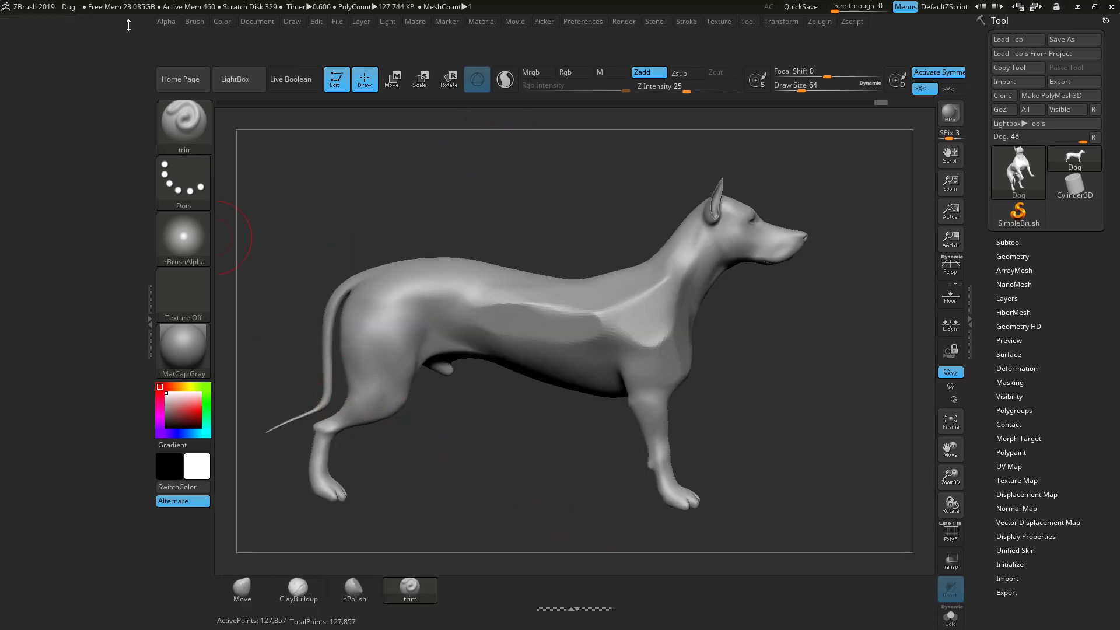
pyautogui.click(148, 316)
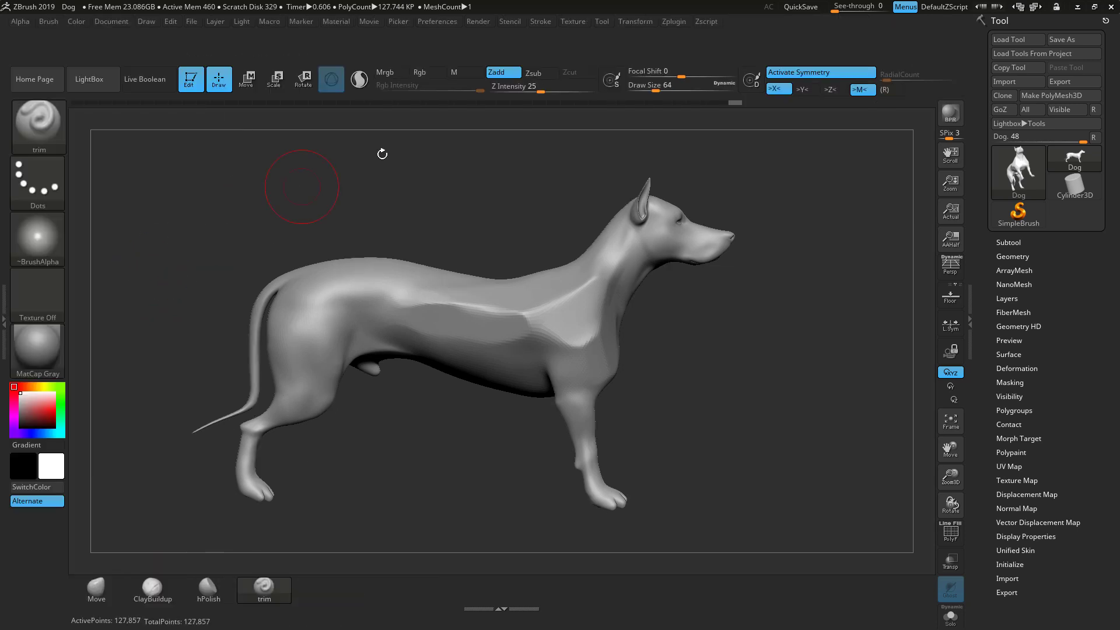
# - Store the current interface layout as the startup configuration
pyautogui.click(440, 21)
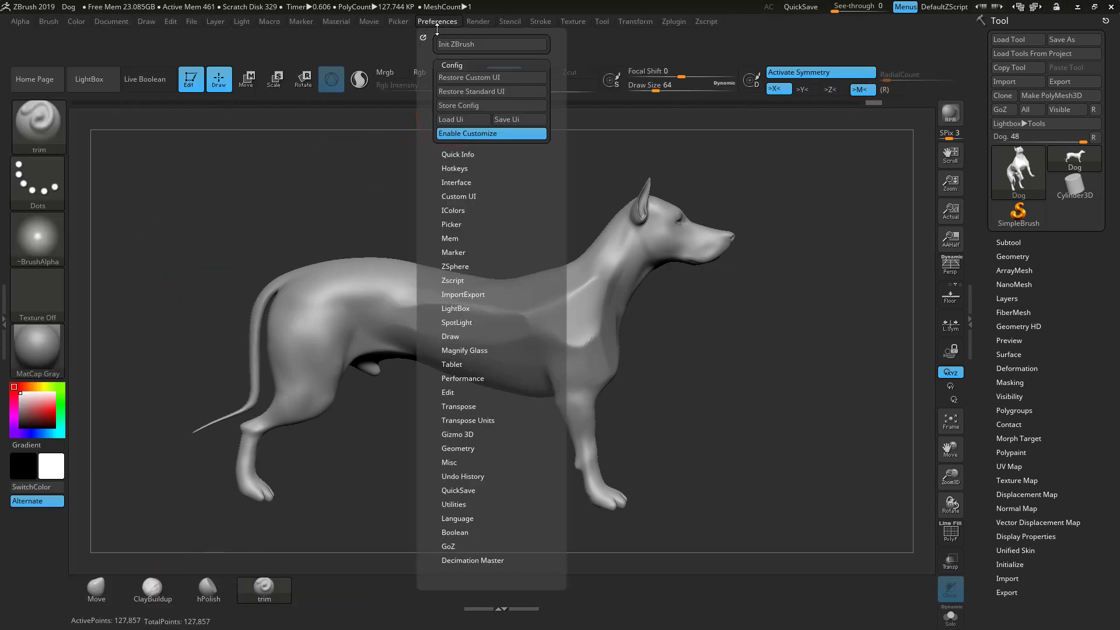
pyautogui.click(463, 105)
pyautogui.click(649, 360)
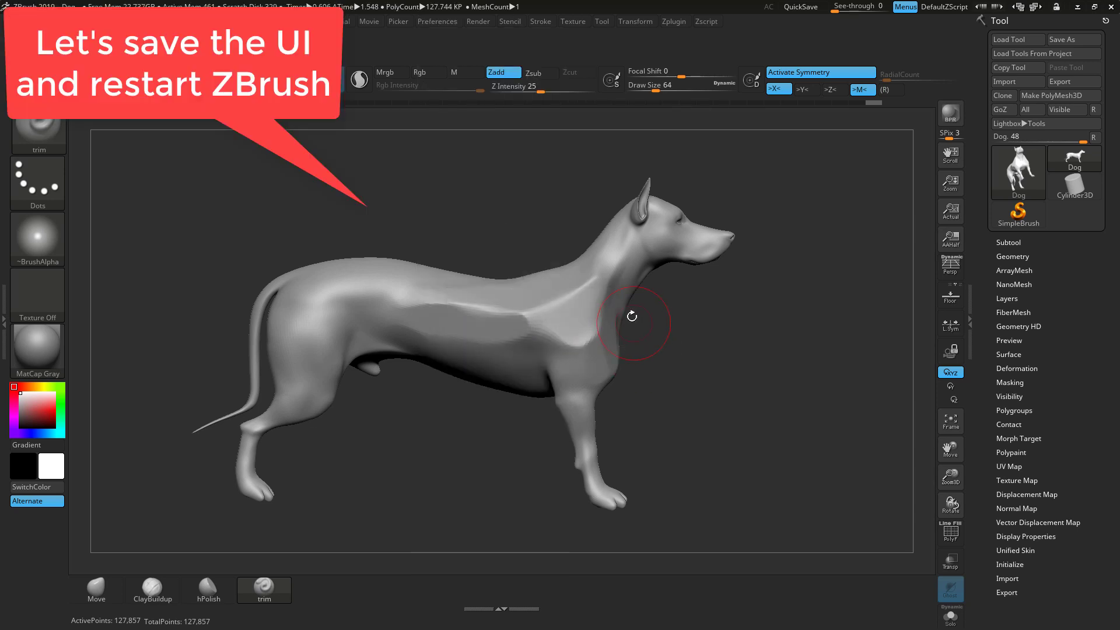
# - Restart ZBrush without saving the project changes and dismiss the Home Page window
pyautogui.click(1111, 7)
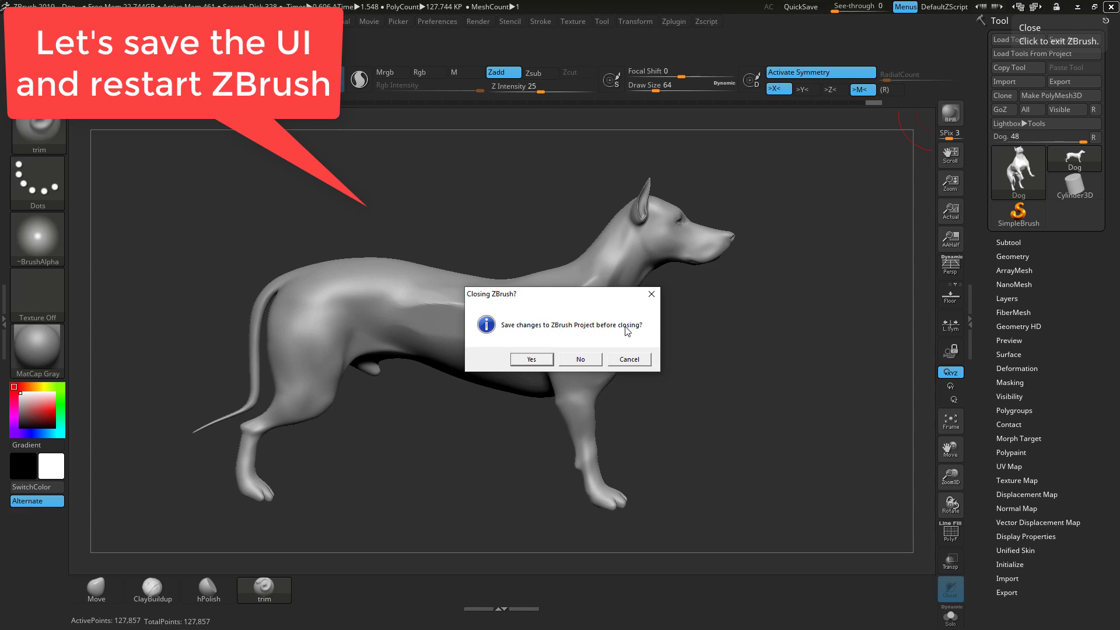
pyautogui.click(579, 358)
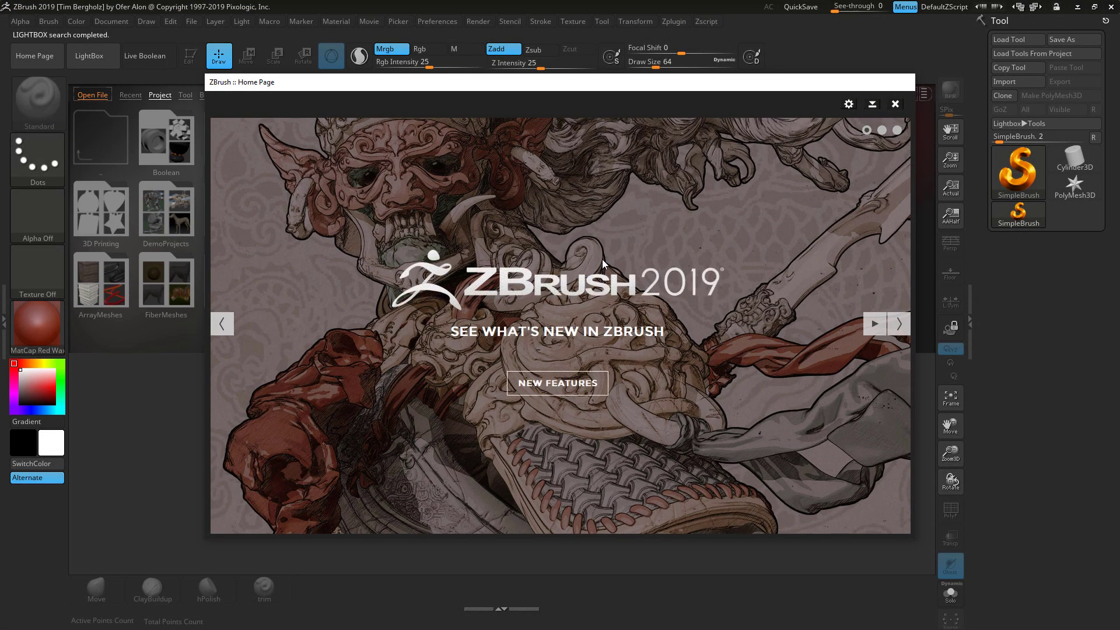
pyautogui.click(895, 104)
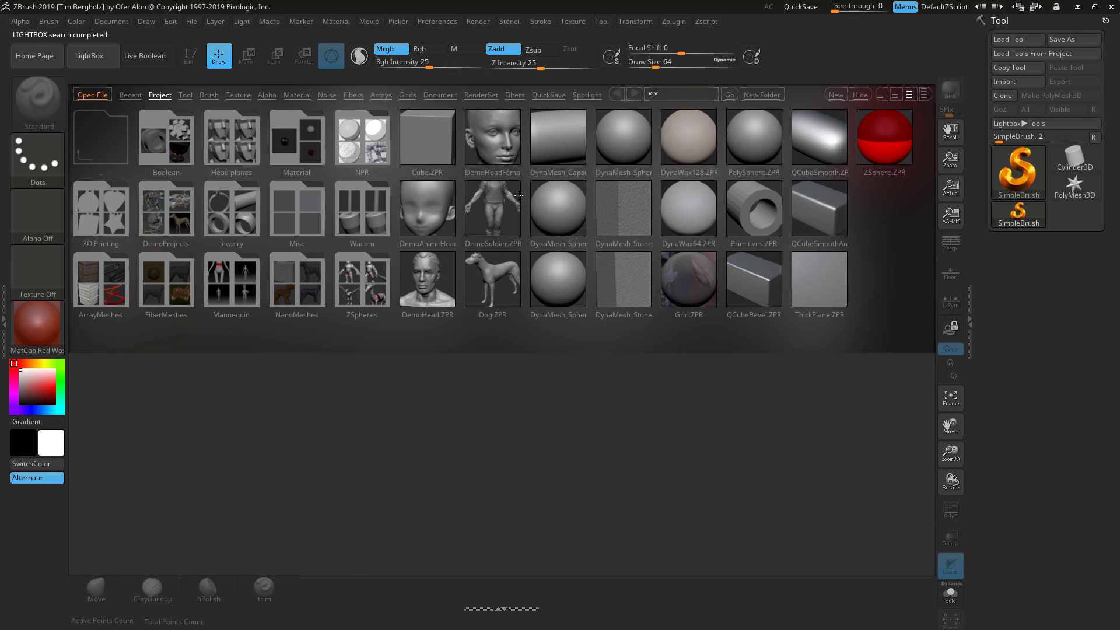
# - Open the Primitives.ZPR project and turn off perspective distortion and the floor grid
pyautogui.doubleClick(755, 220)
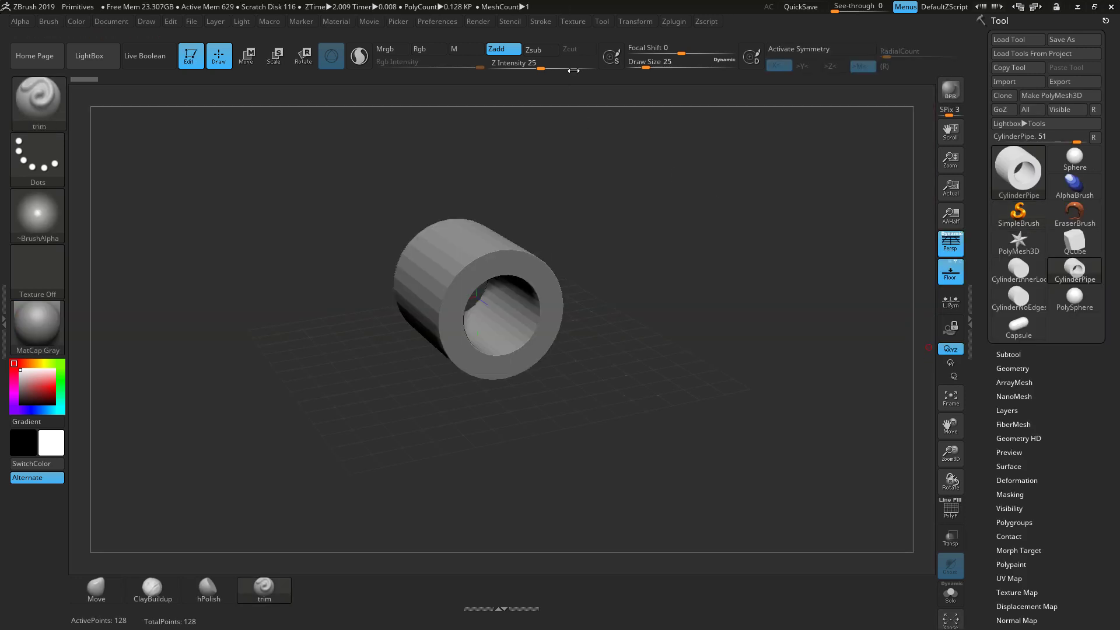
pyautogui.moveTo(633, 261)
pyautogui.mouseDown()
pyautogui.moveTo(666, 261)
pyautogui.moveTo(642, 262)
pyautogui.mouseUp()
pyautogui.click(950, 244)
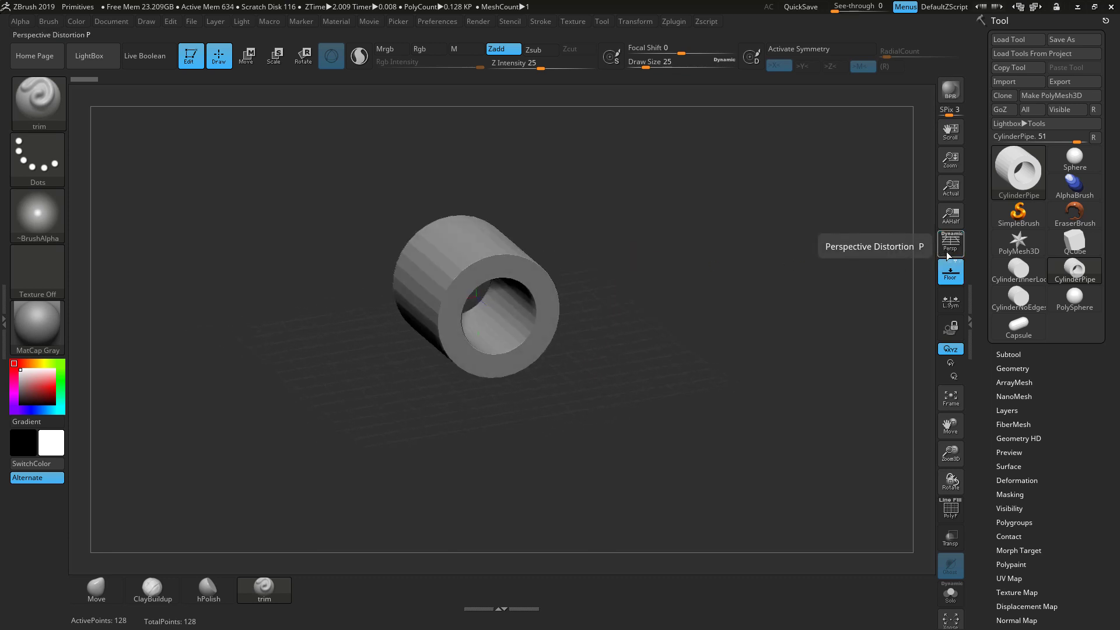
pyautogui.click(950, 271)
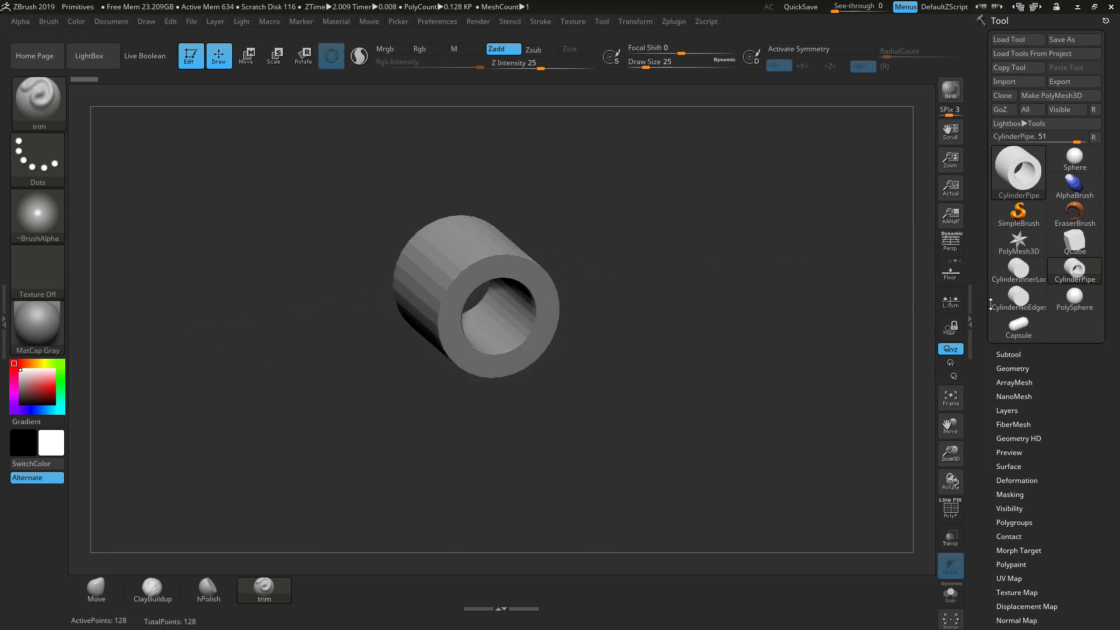
# - Duplicate the CylinderPipe subtool and frame the pipe in the view
pyautogui.click(1009, 354)
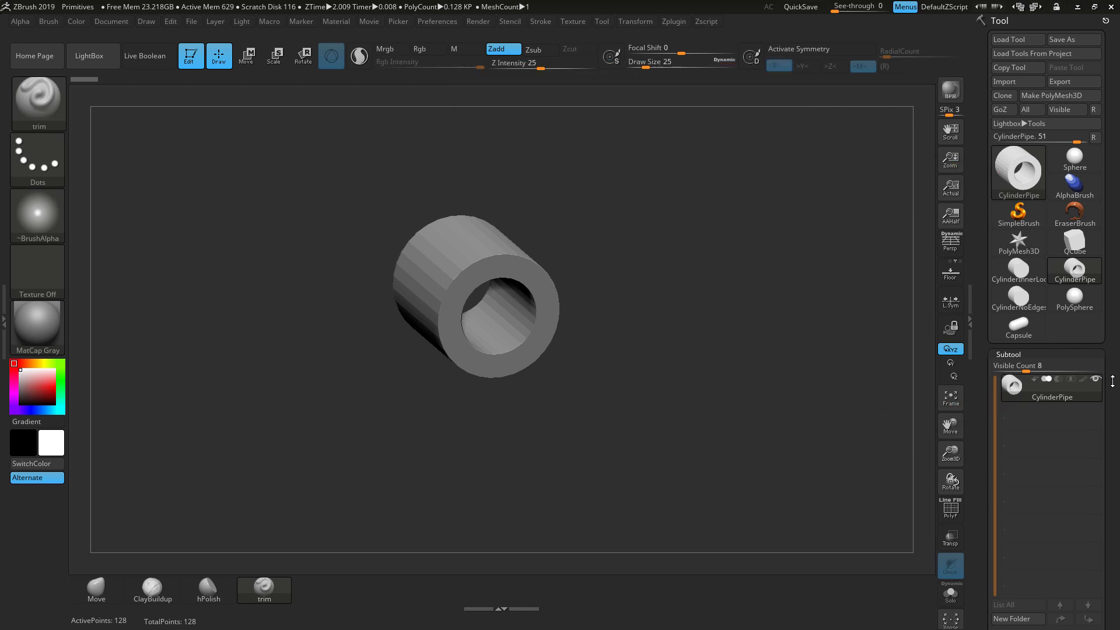
pyautogui.moveTo(1112, 380); pyautogui.dragTo(1112, 102)
pyautogui.click(1006, 418)
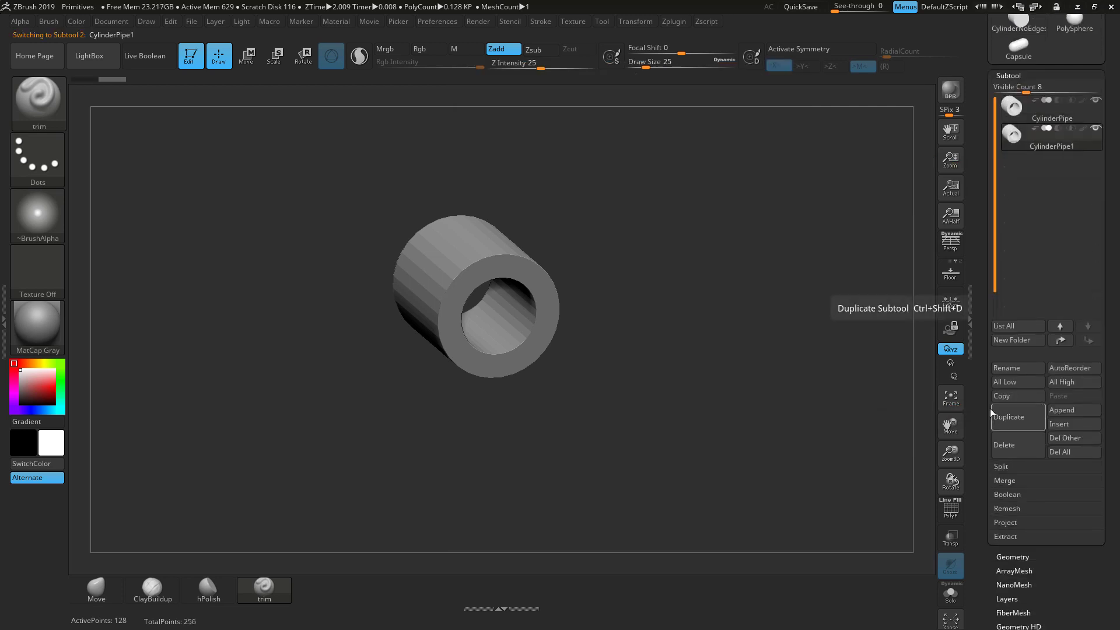
pyautogui.press('f')
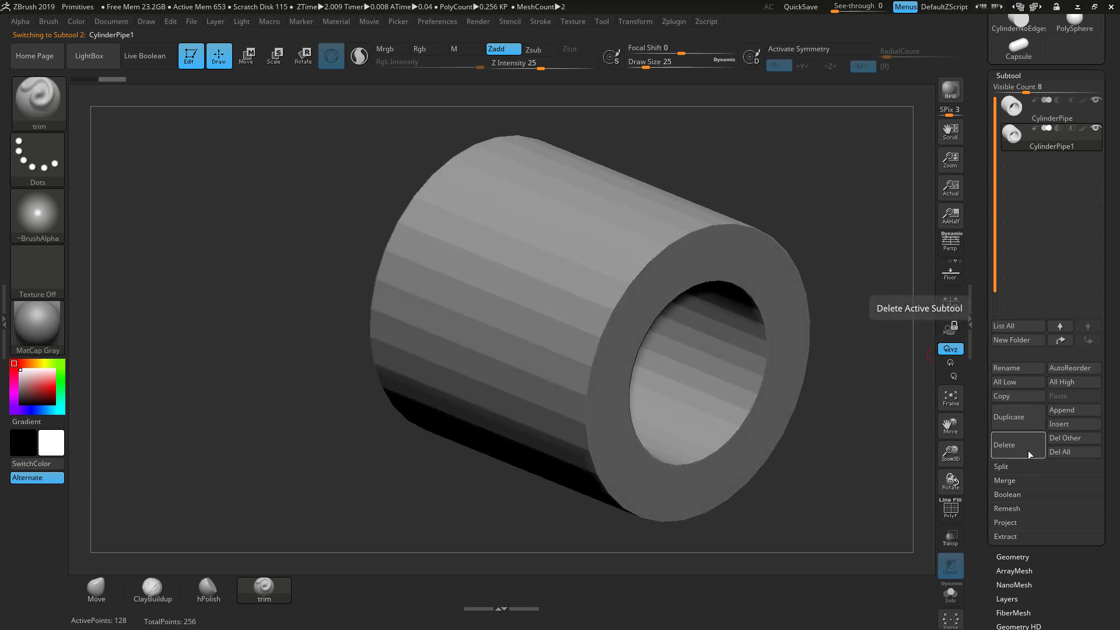
# - Divide the duplicated pipe twice to subdivision level 3
pyautogui.click(1025, 557)
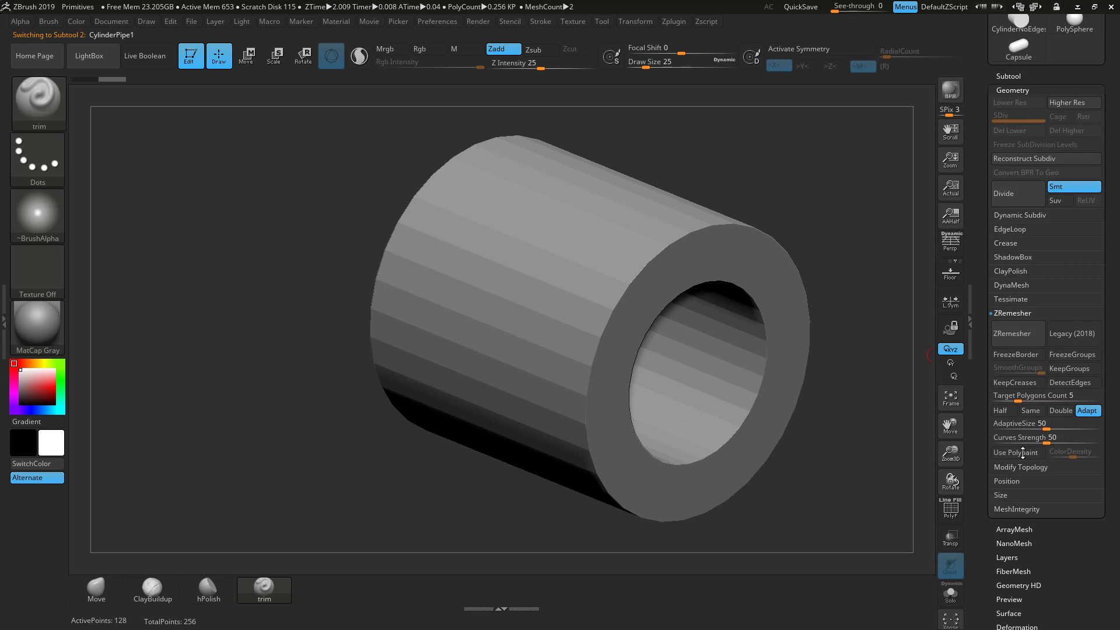
pyautogui.click(1013, 194)
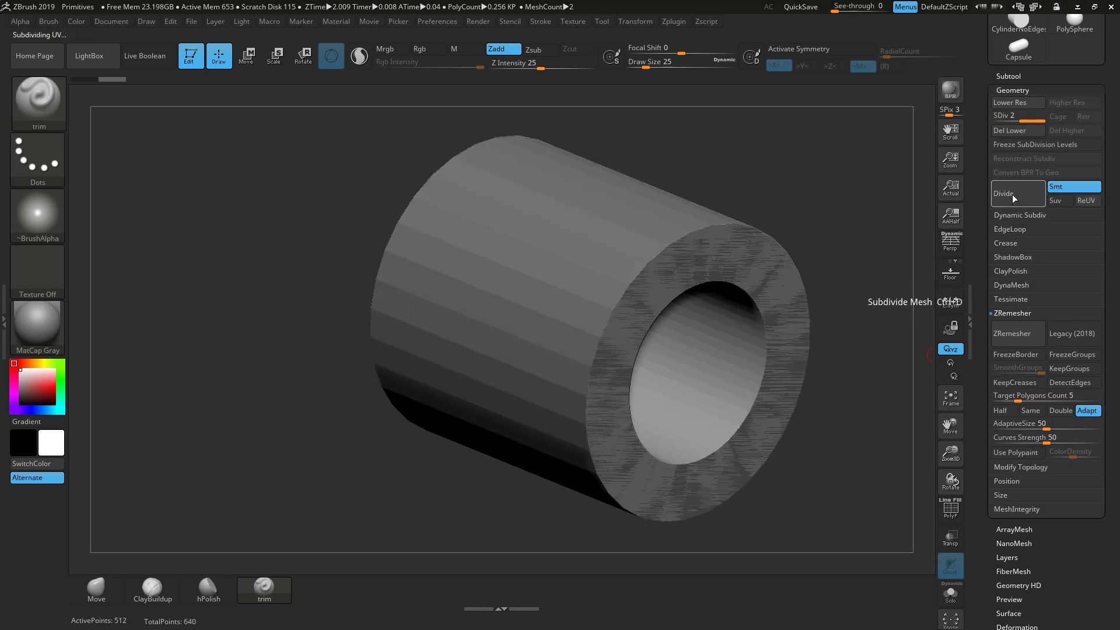
pyautogui.click(1016, 192)
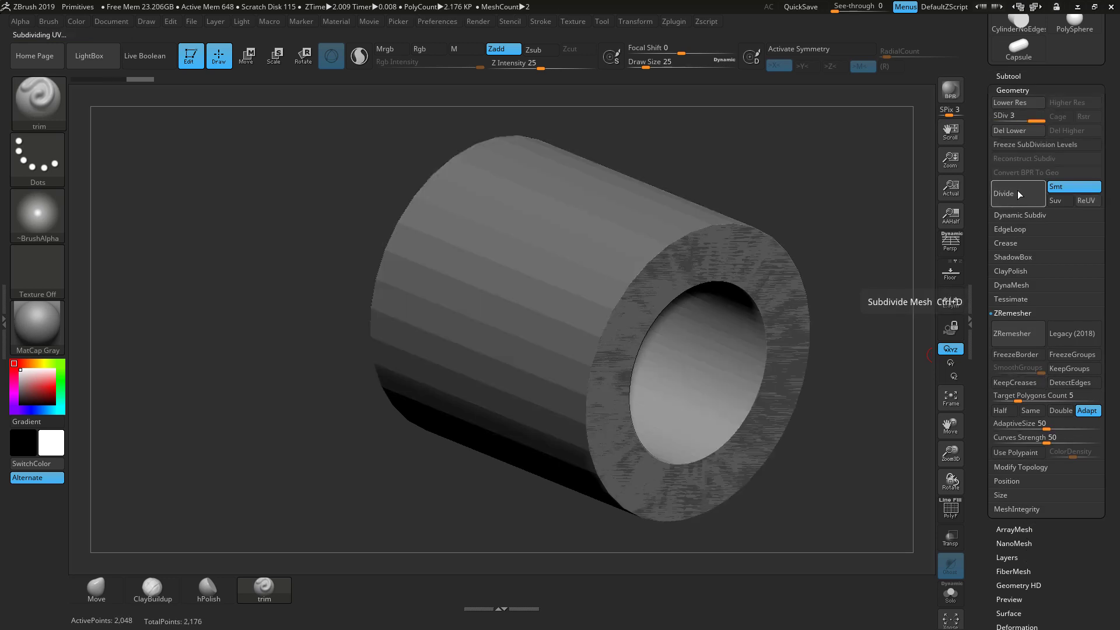
# - Hide the original CylinderPipe subtool and display the polygon wireframe on the duplicate
pyautogui.click(1015, 74)
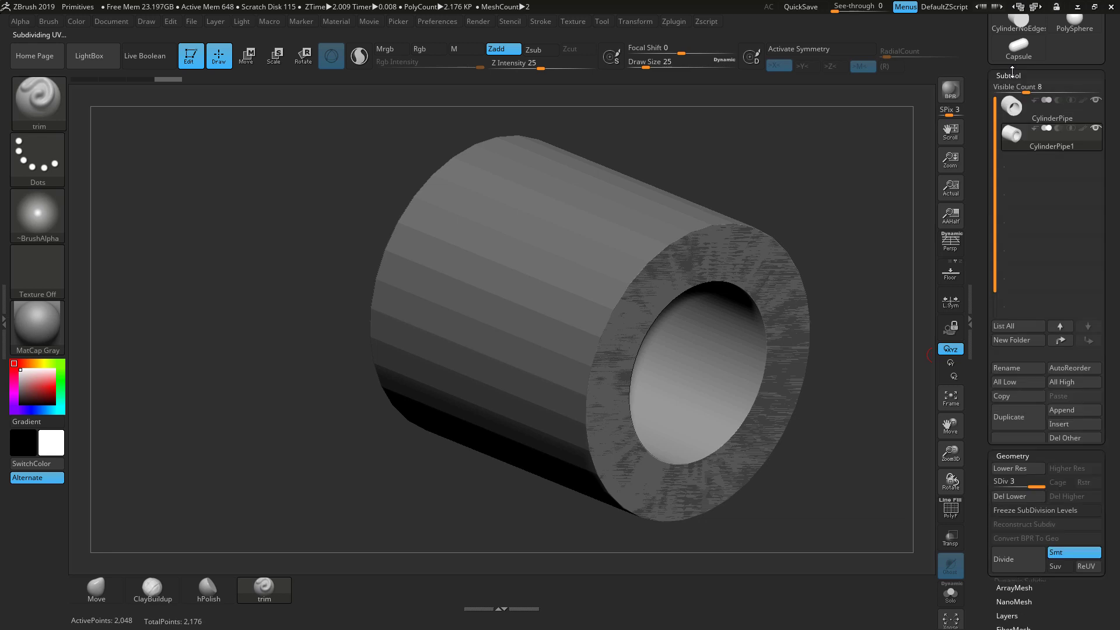
pyautogui.click(1095, 101)
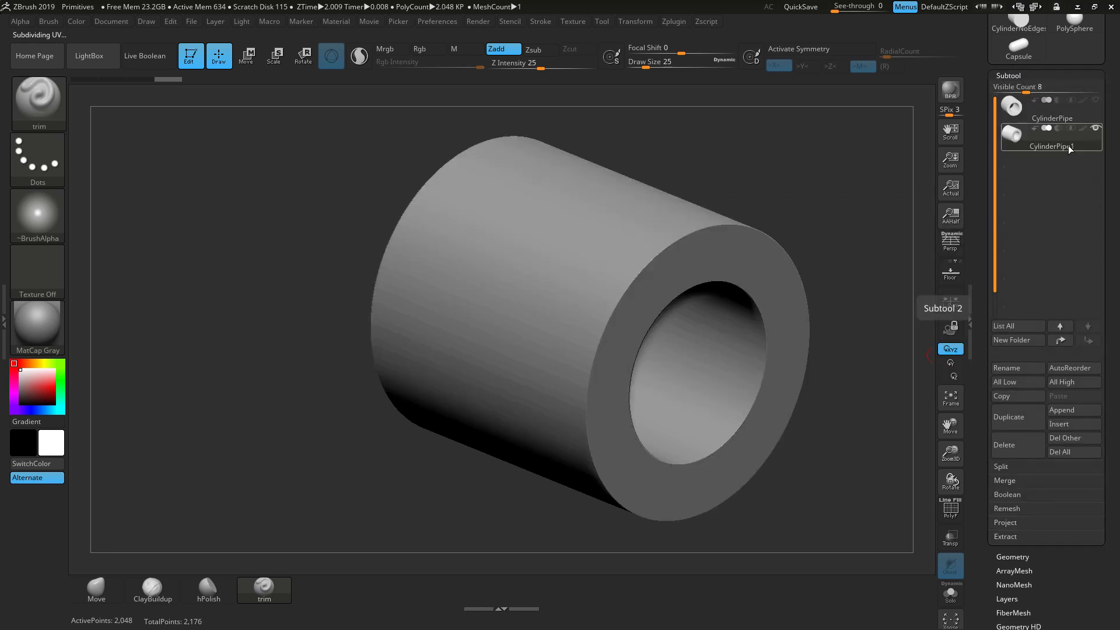
pyautogui.hotkey('shift', 'f')
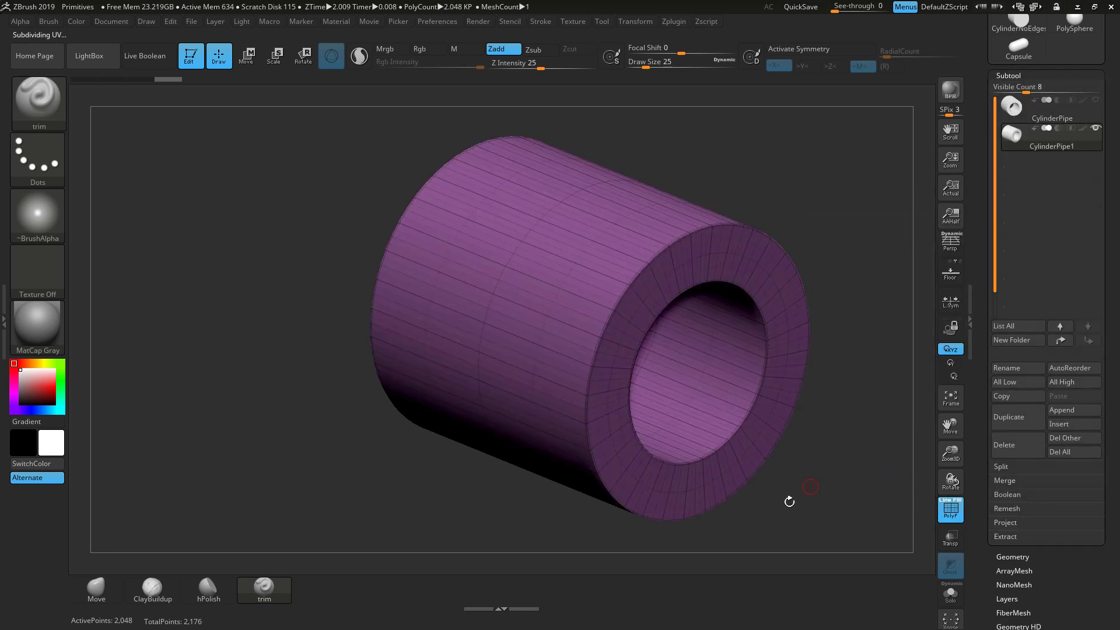
# - Test a trim stroke on the pipe's outer surface and step the undo history back to the undivided mesh
pyautogui.moveTo(789, 502); pyautogui.dragTo(829, 525)
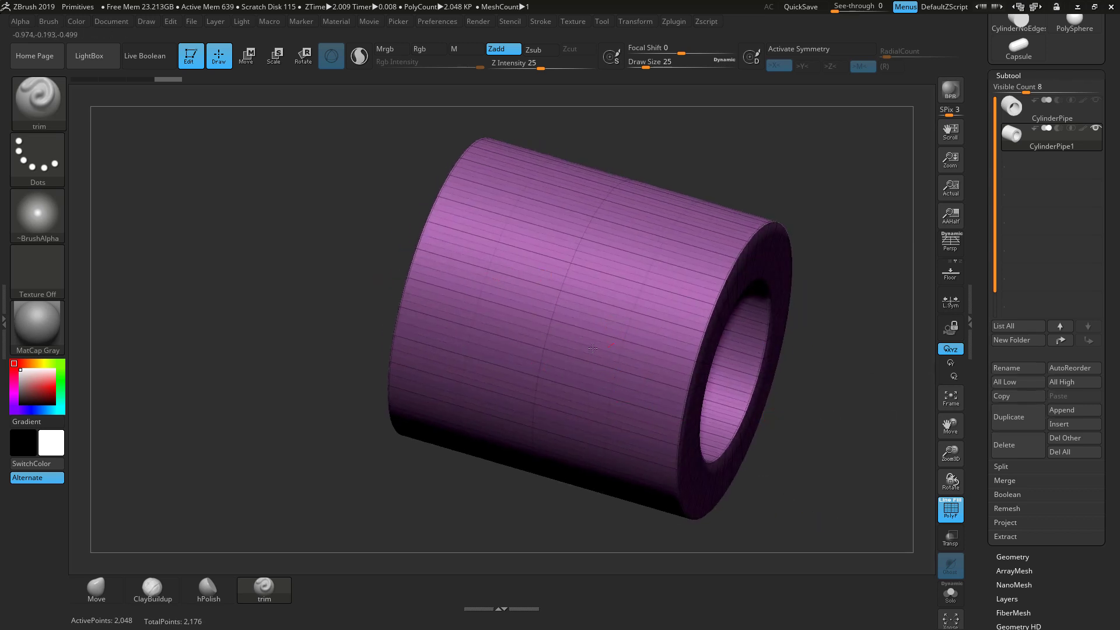
pyautogui.moveTo(496, 344)
pyautogui.mouseDown()
pyautogui.moveTo(629, 297)
pyautogui.moveTo(606, 250)
pyautogui.mouseUp()
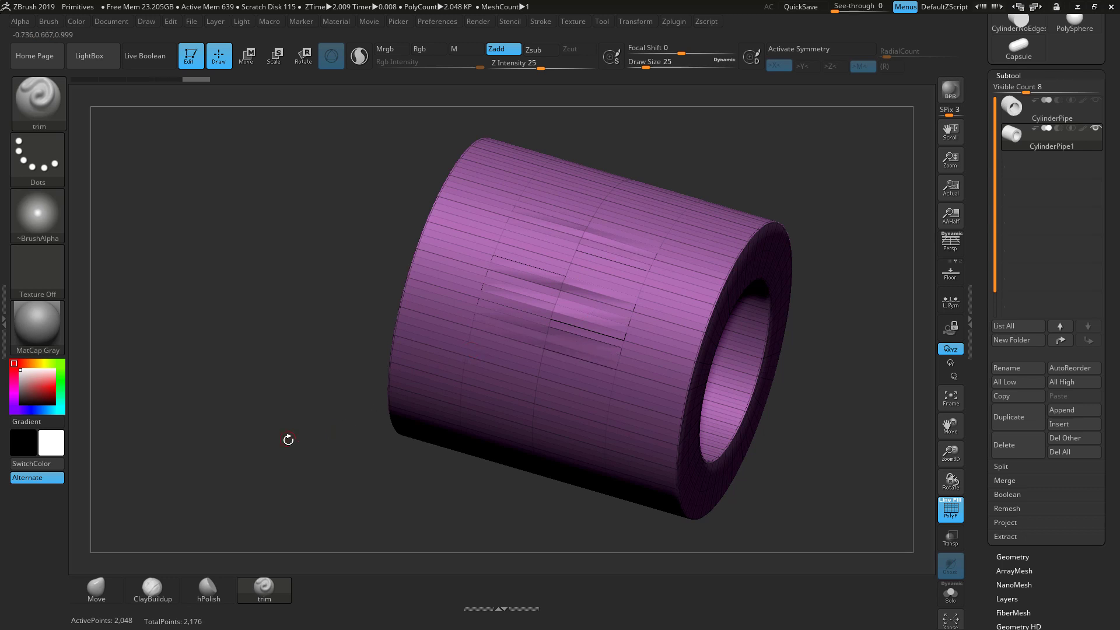
pyautogui.moveTo(287, 438); pyautogui.dragTo(321, 363)
pyautogui.moveTo(196, 79); pyautogui.dragTo(85, 80)
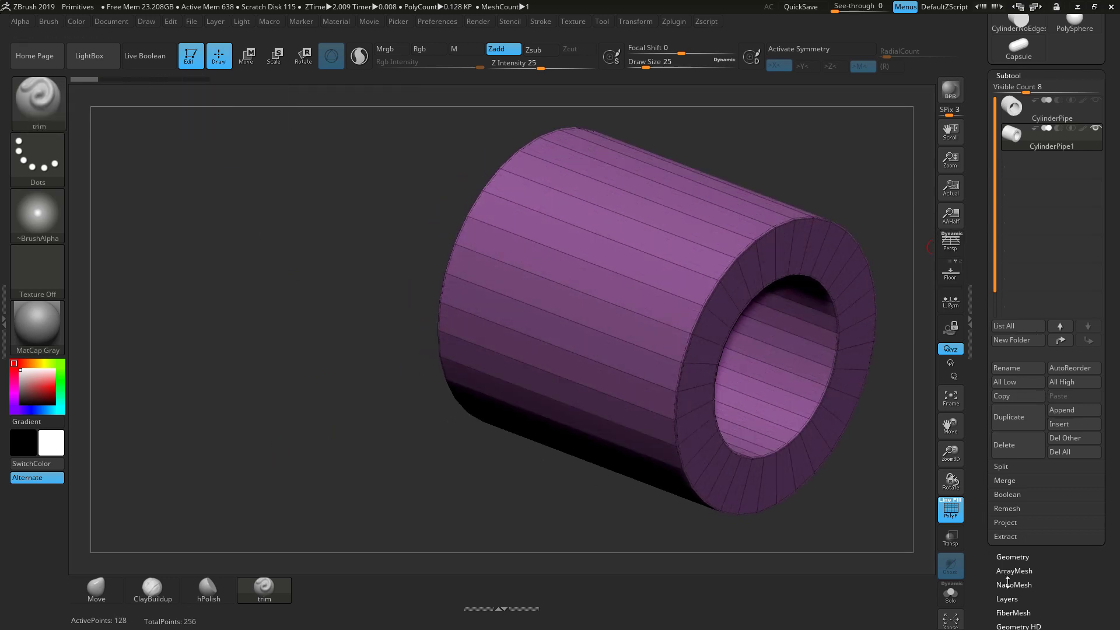
# - Retopologize the duplicated pipe using ZRemesher with a target polygon count of 5 and turn off the polygon wireframe
pyautogui.click(1011, 556)
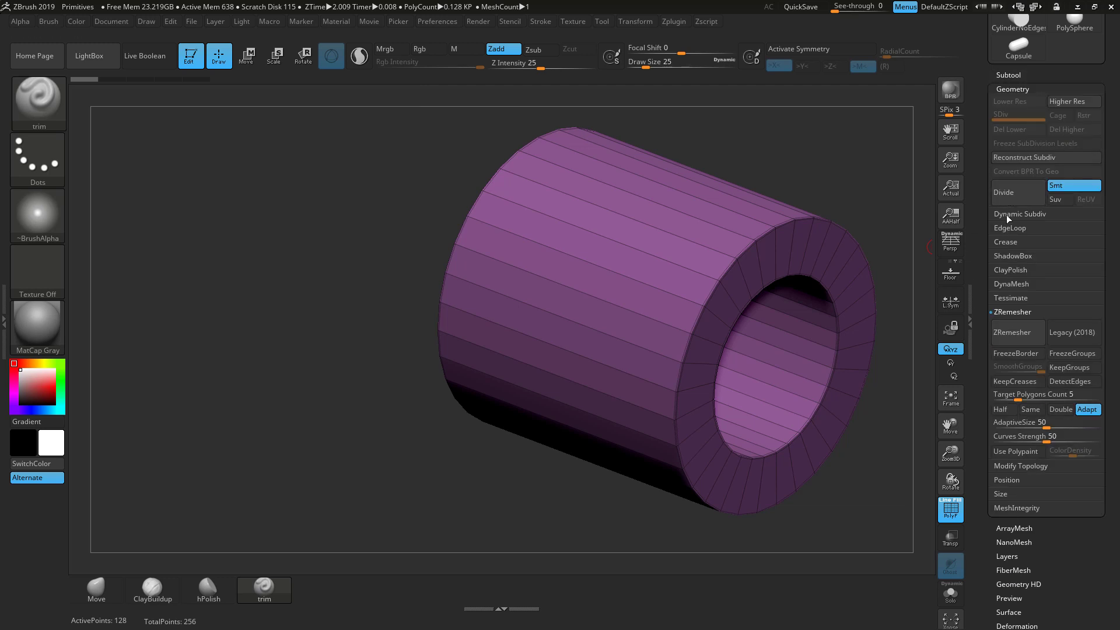
pyautogui.click(1012, 332)
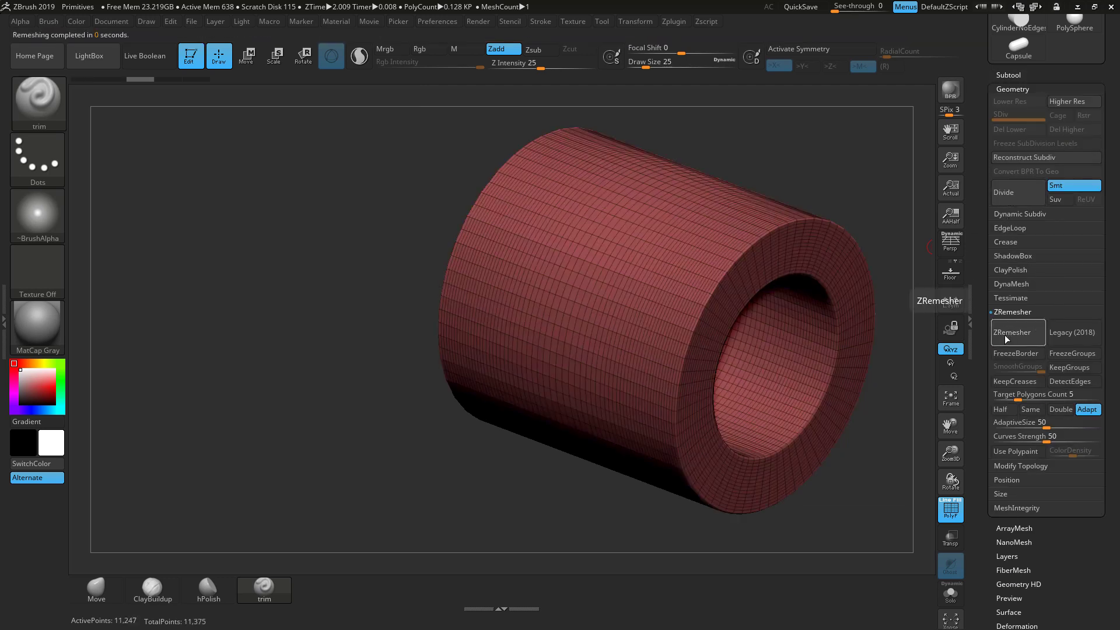
pyautogui.click(950, 509)
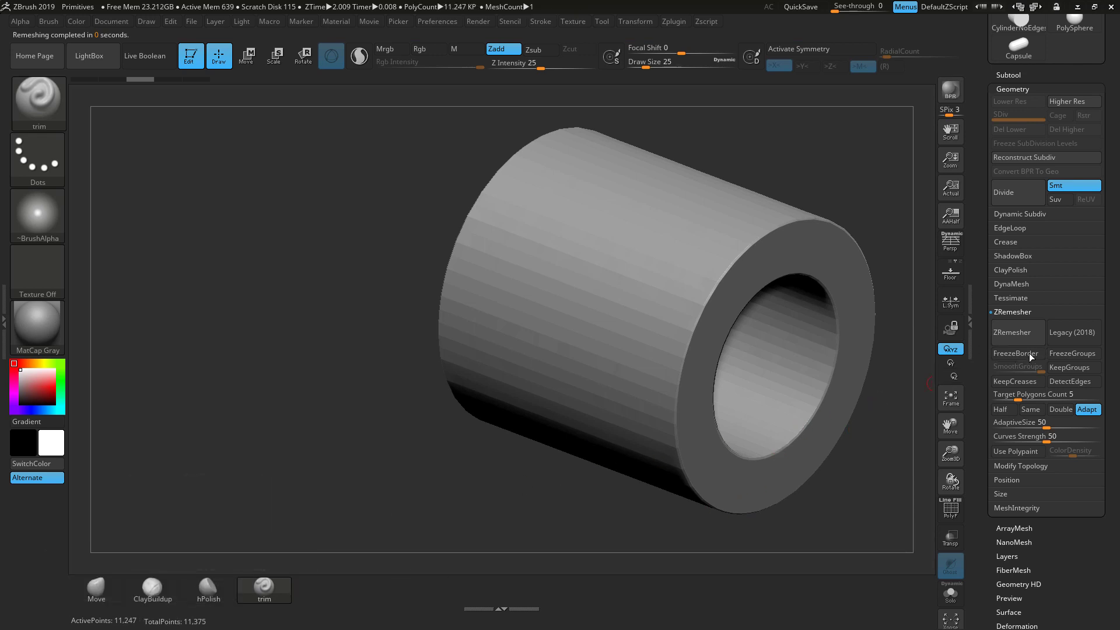
# - Divide the remeshed pipe four times to subdivision level 5
pyautogui.click(1011, 193)
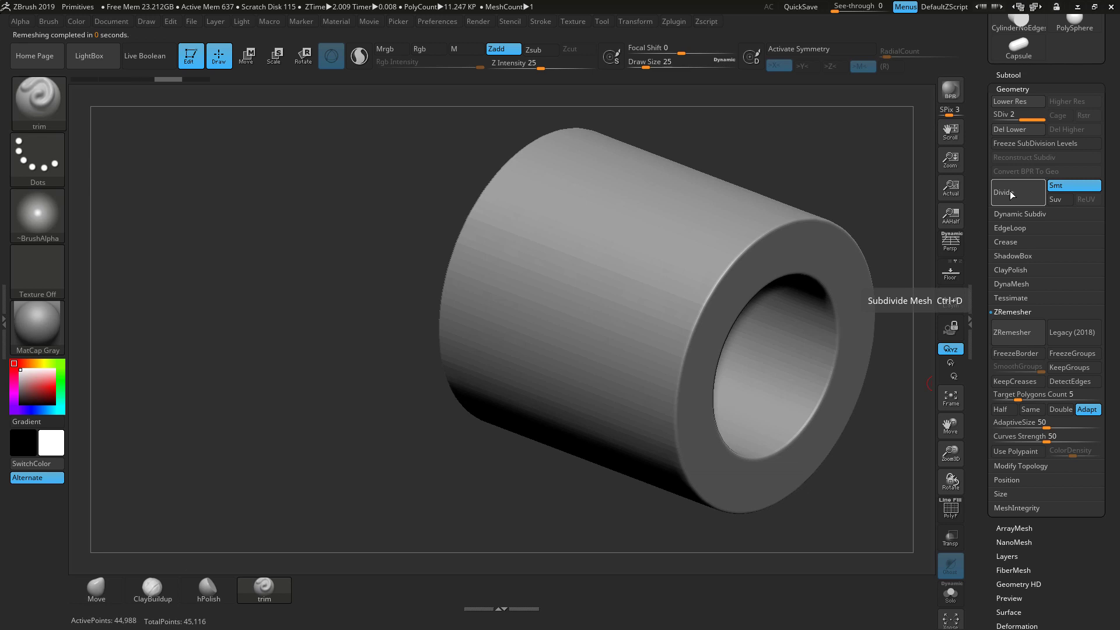
pyautogui.click(1011, 195)
pyautogui.click(1012, 197)
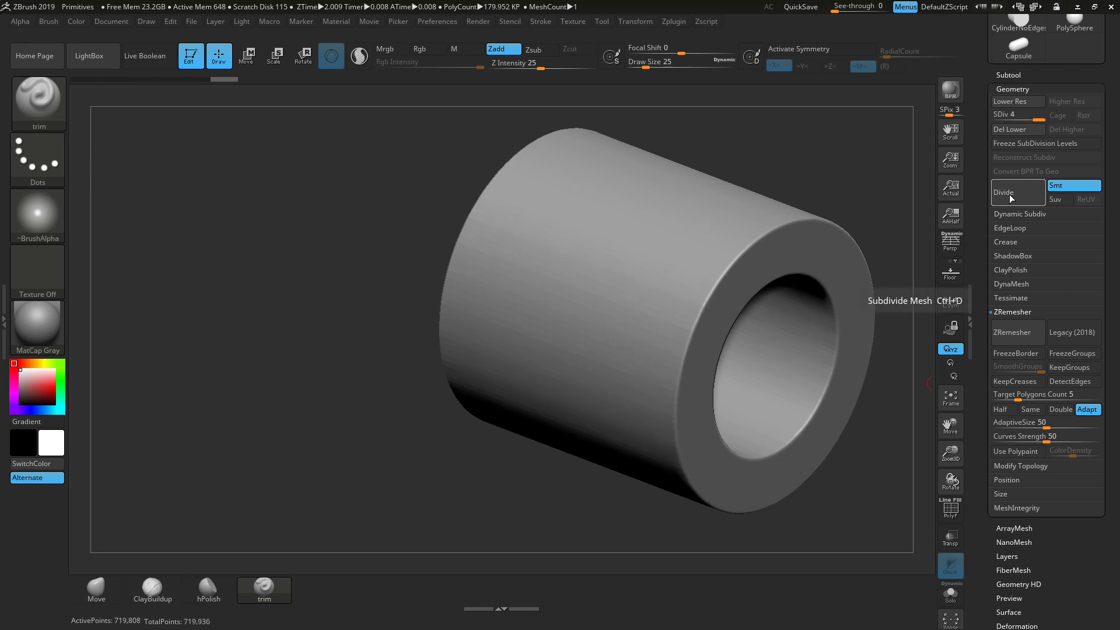
pyautogui.click(1012, 192)
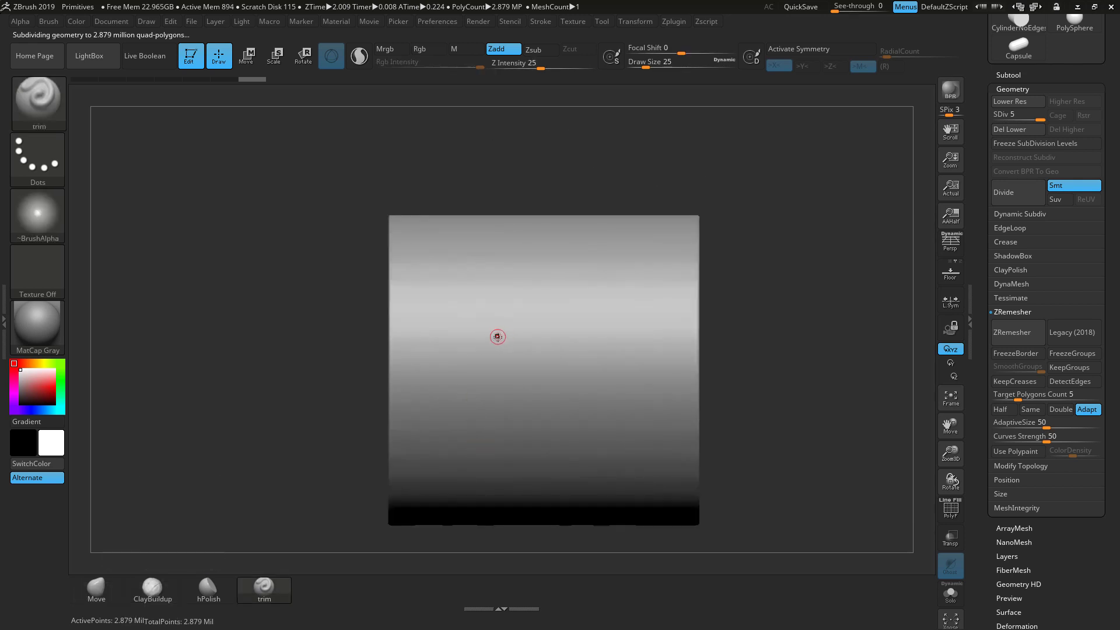
# - Try a straight connected trim stroke across the middle of the pipe's side, inspect it and undo it
pyautogui.keyDown('shift'); pyautogui.click(641, 336); pyautogui.keyUp('shift')
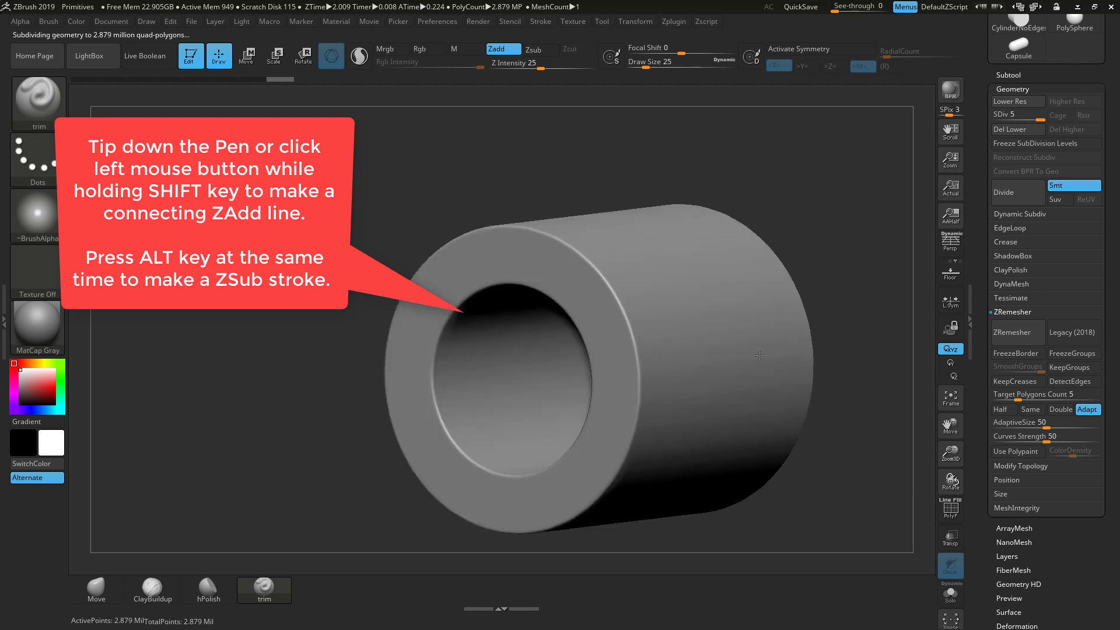
pyautogui.moveTo(759, 356); pyautogui.dragTo(723, 355, button='right')
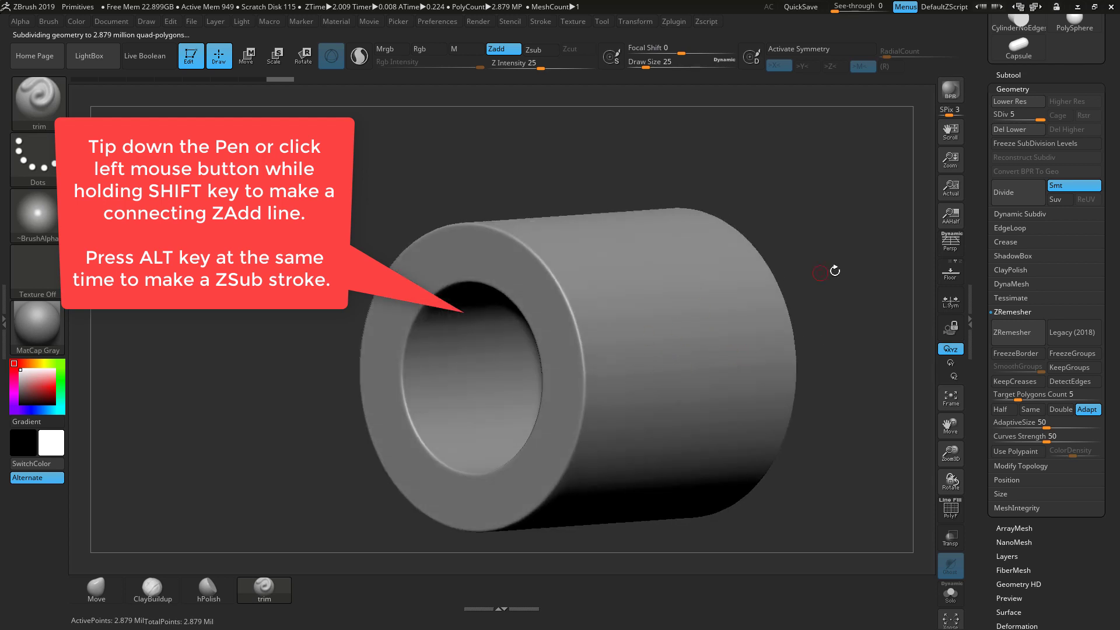
pyautogui.moveTo(835, 270); pyautogui.dragTo(874, 242, button='right')
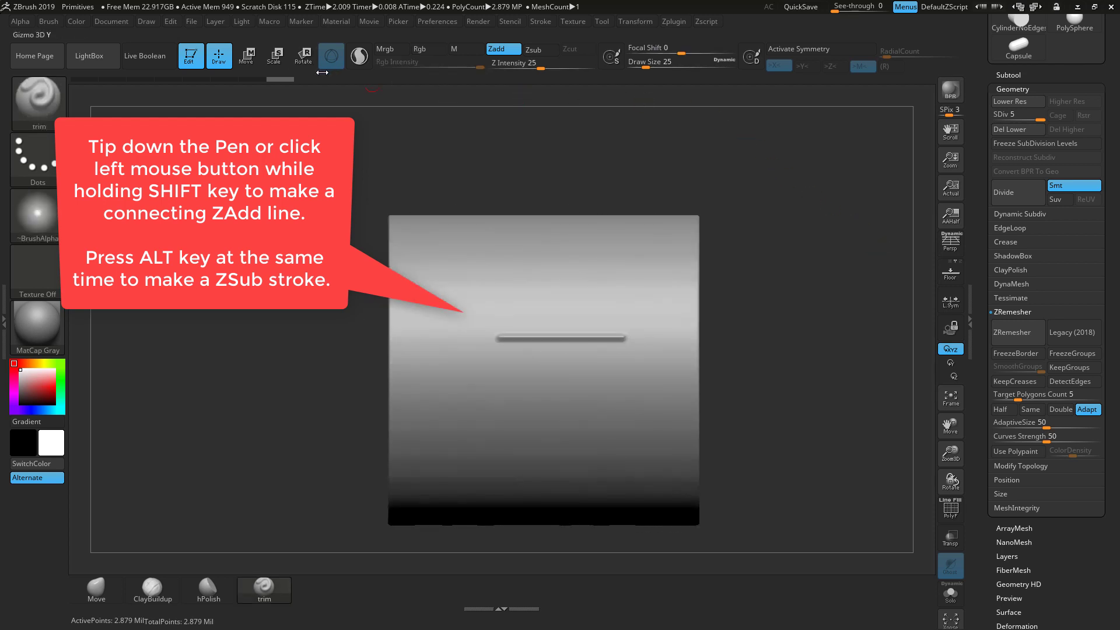
pyautogui.click(258, 79)
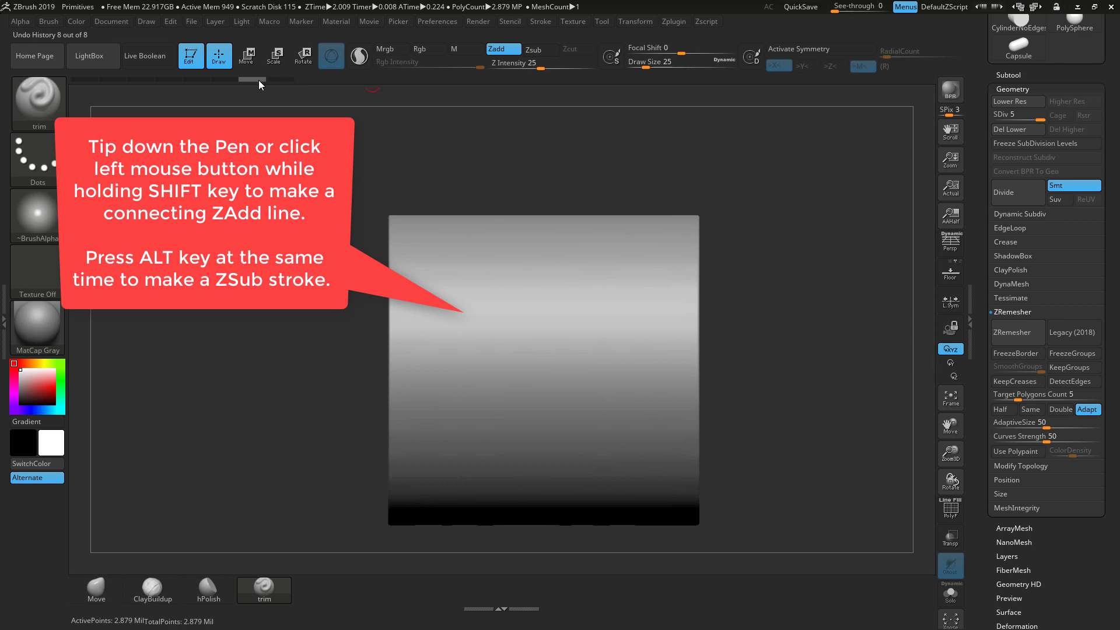
# - Activate sculpting symmetry on both the X and Y axes
pyautogui.click(797, 49)
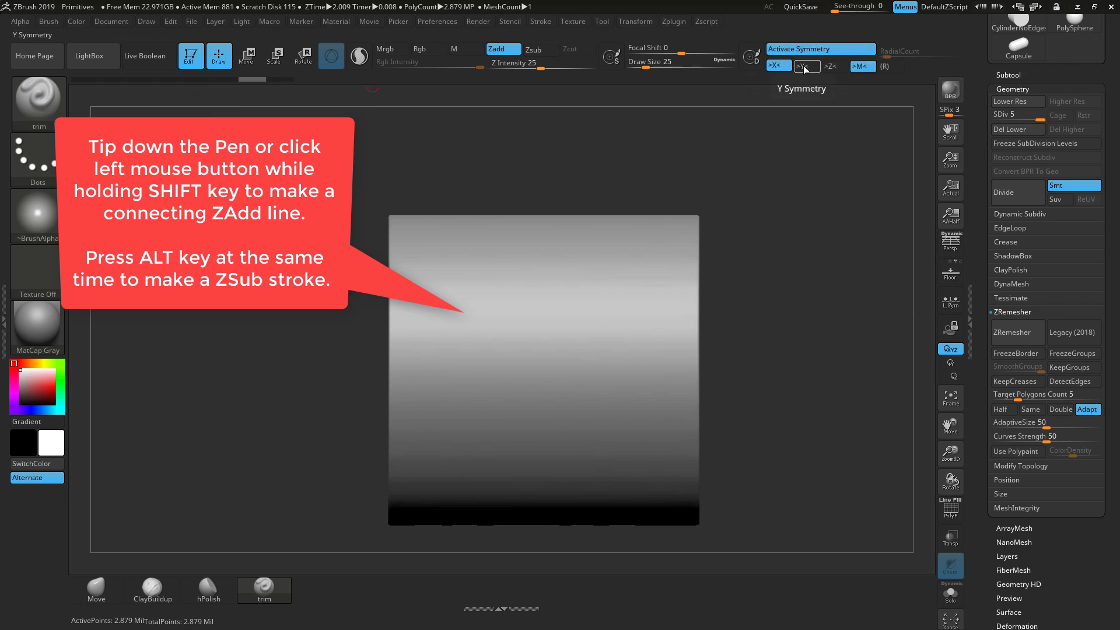
pyautogui.click(802, 66)
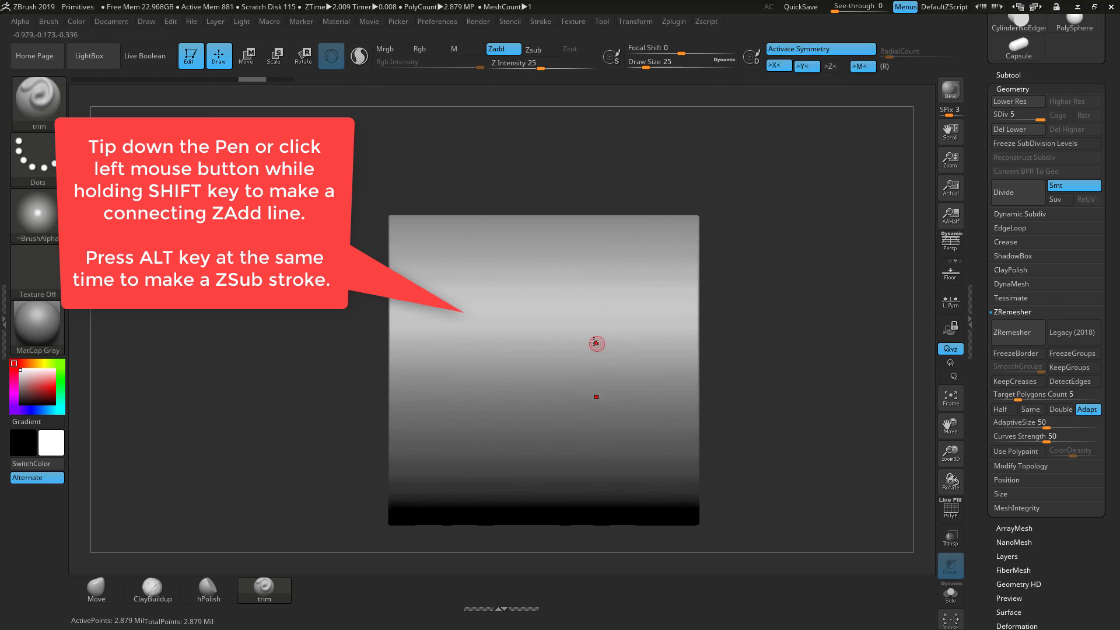
# - Try a short straight trim stroke across the middle of the pipe's side and undo it
pyautogui.moveTo(572, 342); pyautogui.dragTo(678, 343)
pyautogui.moveTo(867, 325)
pyautogui.mouseDown()
pyautogui.moveTo(840, 330)
pyautogui.moveTo(848, 335)
pyautogui.moveTo(818, 315)
pyautogui.mouseUp()
pyautogui.hotkey('ctrl', 'z')
# - Try a mirrored straight trim line with a parallel ZSub line on the pipe's side, inspect it and undo both strokes
pyautogui.moveTo(786, 281)
pyautogui.keyDown('alt'); pyautogui.mouseDown()
pyautogui.moveTo(814, 288)
pyautogui.moveTo(739, 224)
pyautogui.mouseUp(); pyautogui.keyUp('alt')
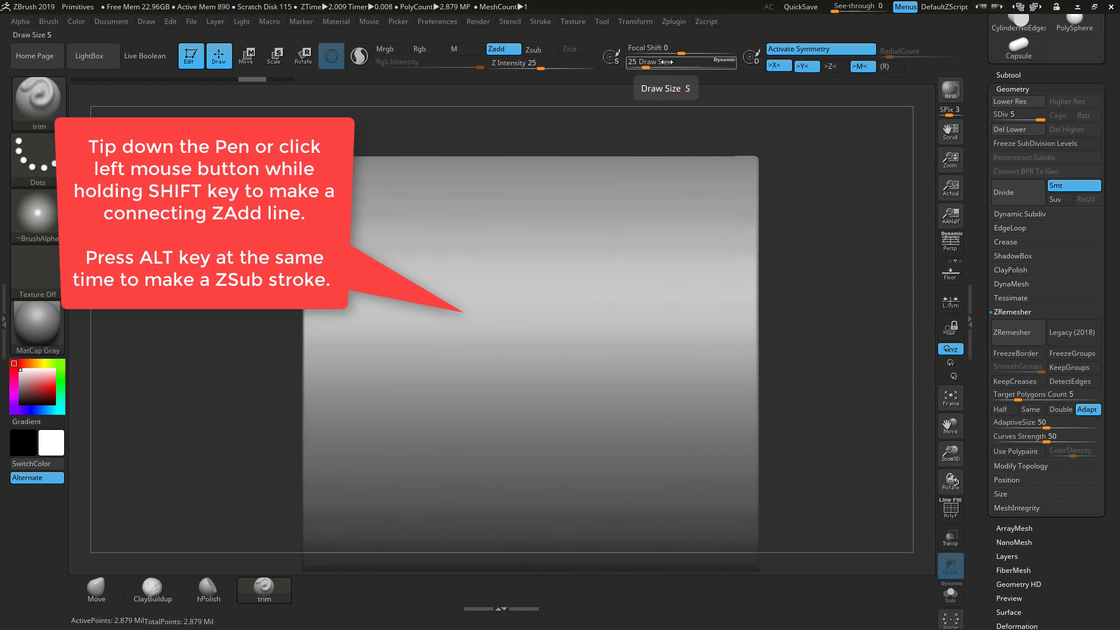
pyautogui.moveTo(438, 309); pyautogui.dragTo(716, 309)
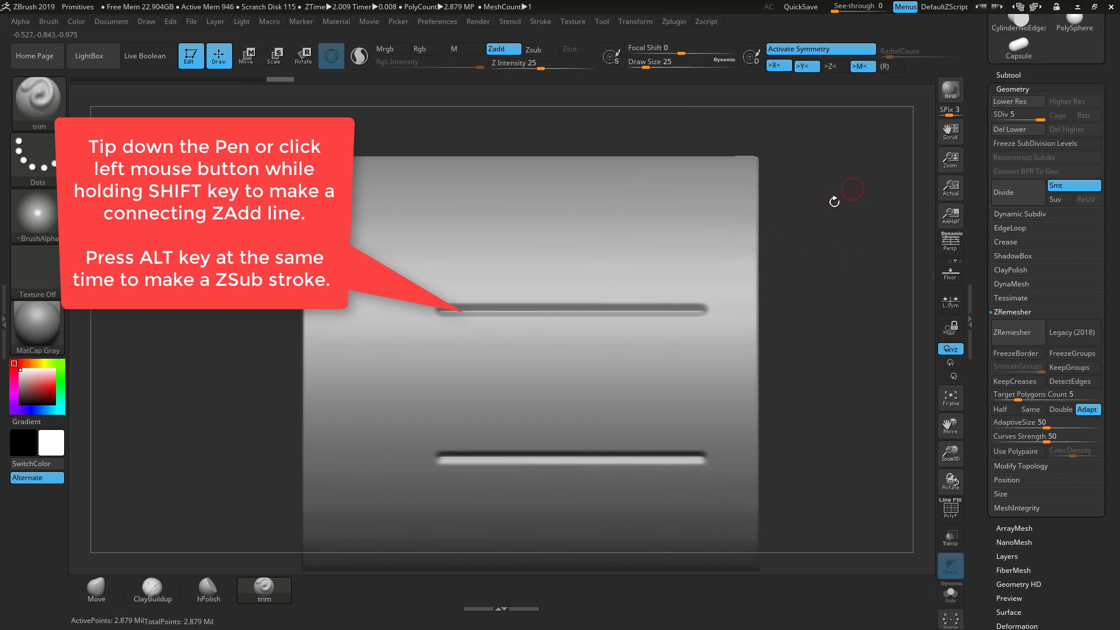
pyautogui.moveTo(839, 199)
pyautogui.mouseDown()
pyautogui.moveTo(177, 349)
pyautogui.moveTo(445, 310)
pyautogui.mouseUp()
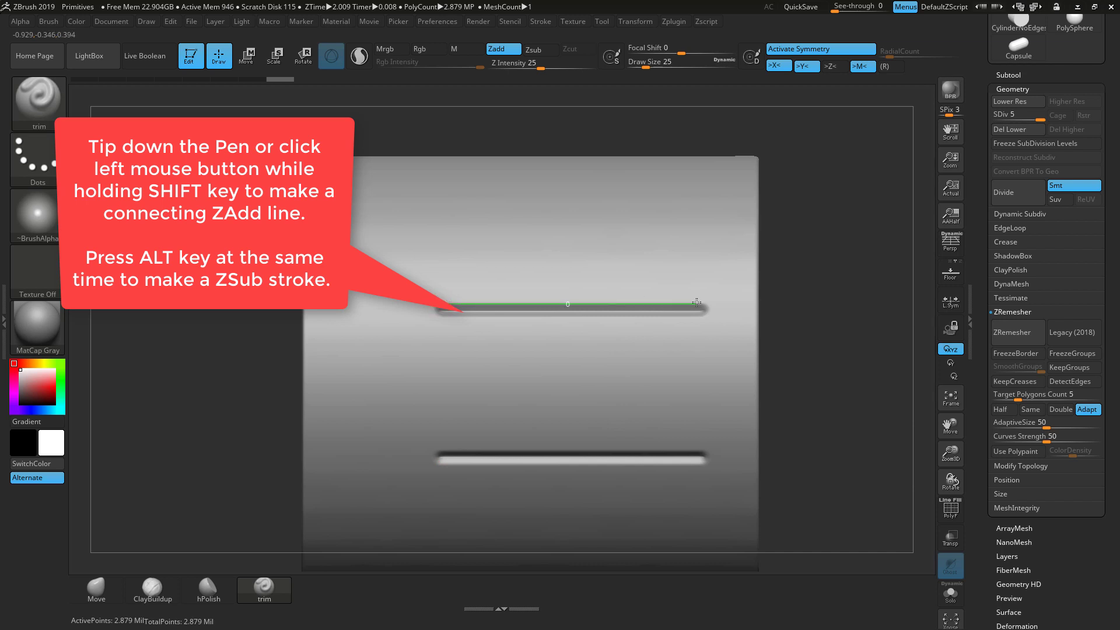
pyautogui.keyDown('alt'); pyautogui.keyDown('shift'); pyautogui.moveTo(713, 303); pyautogui.dragTo(713, 303); pyautogui.keyUp('shift'); pyautogui.keyUp('alt')
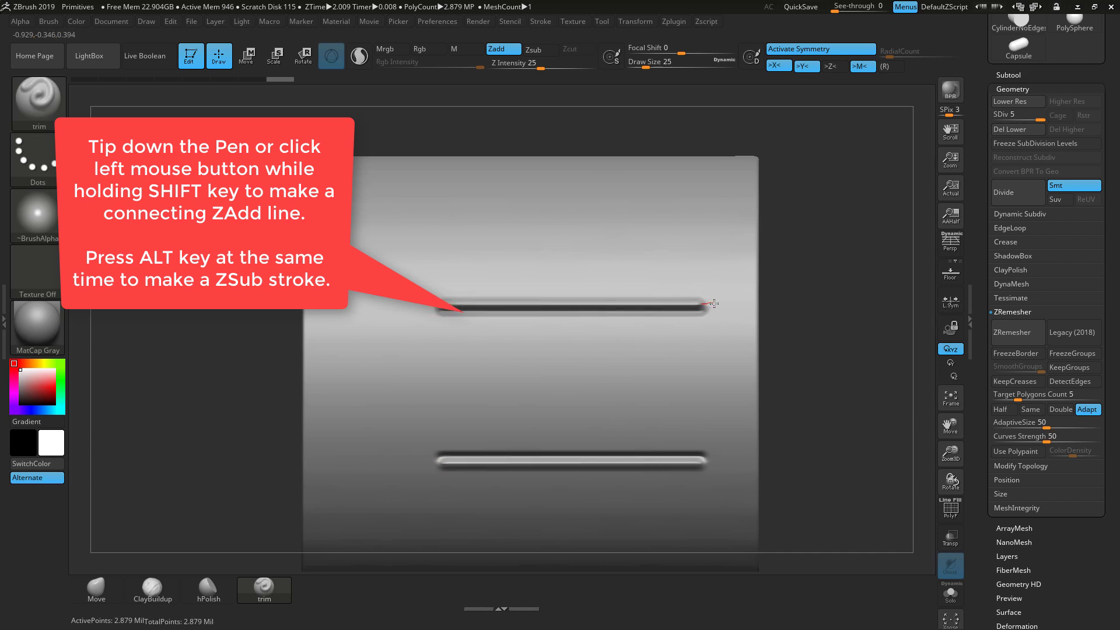
pyautogui.moveTo(862, 297); pyautogui.dragTo(375, 388)
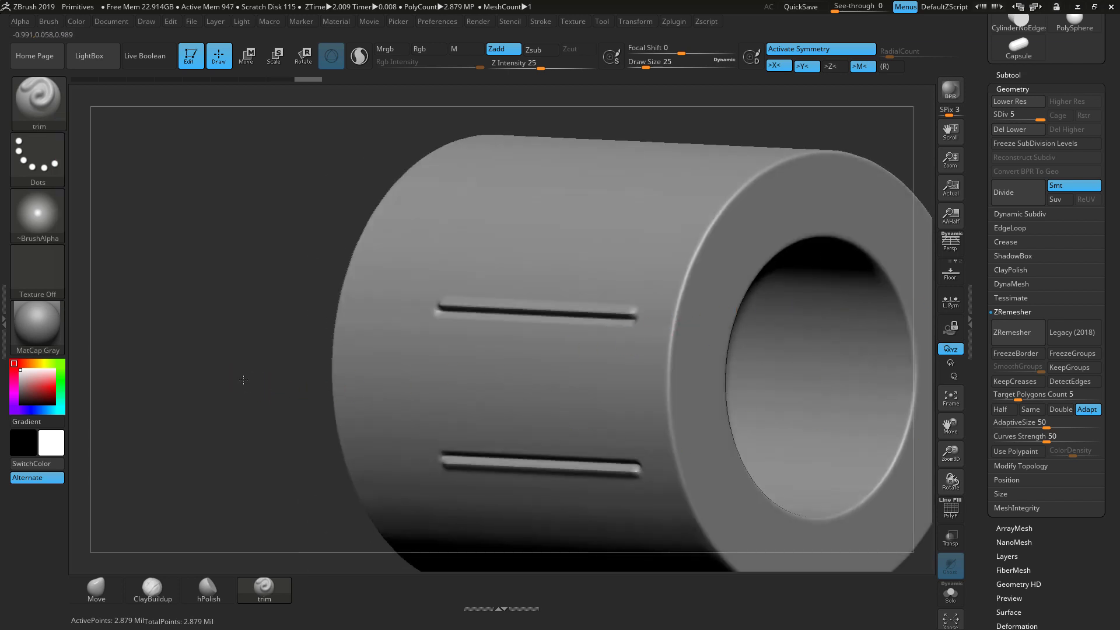
pyautogui.keyDown('alt'); pyautogui.moveTo(243, 379); pyautogui.dragTo(620, 243); pyautogui.keyUp('alt')
pyautogui.keyDown('ctrl'); pyautogui.moveTo(758, 253); pyautogui.dragTo(728, 217, button='right'); pyautogui.keyUp('ctrl')
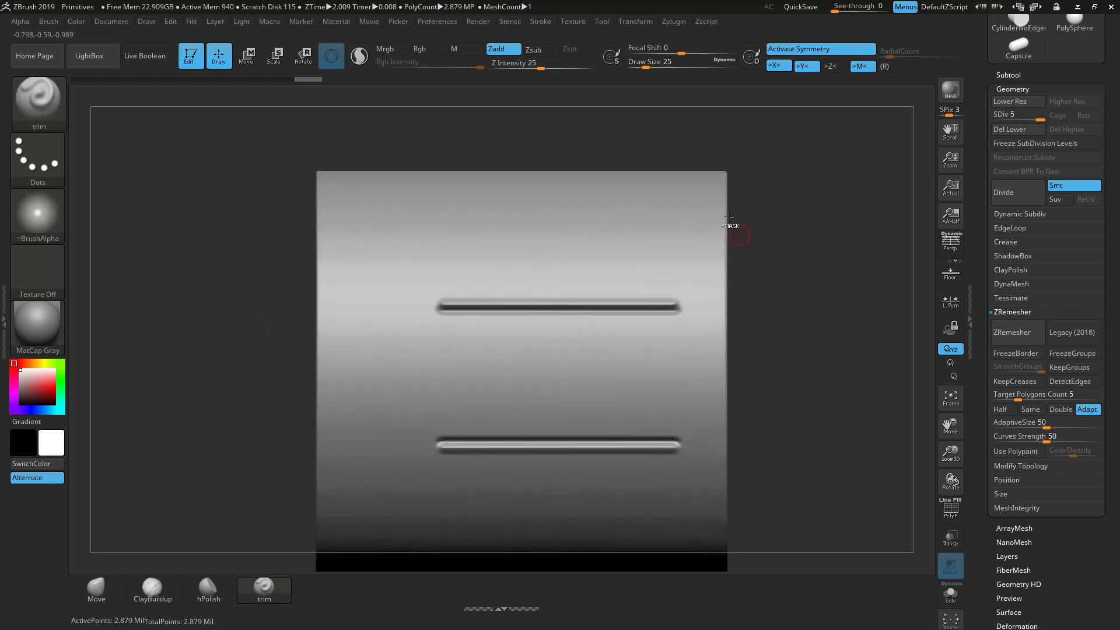
pyautogui.hotkey('ctrl', 'z')
pyautogui.hotkey('ctrl', 'z')
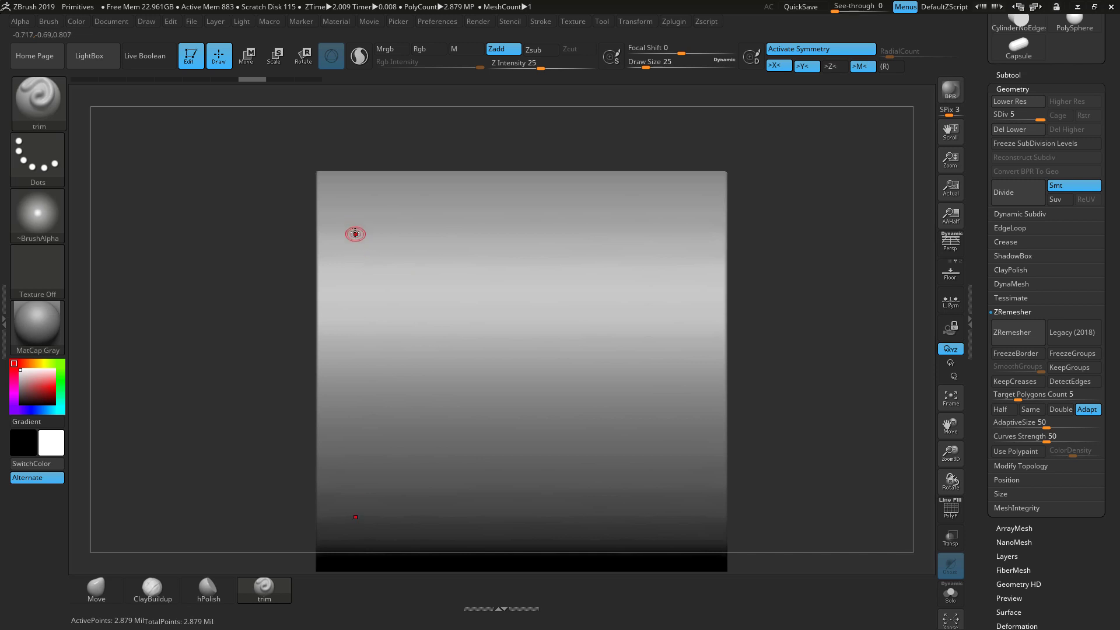
# - Carve a mirrored angled panel line along the pipe's side with connected straight strokes, adding a parallel edge line with a short notch mid-length
pyautogui.moveTo(350, 224)
pyautogui.keyDown('shift'); pyautogui.mouseDown()
pyautogui.moveTo(354, 301)
pyautogui.moveTo(444, 329)
pyautogui.moveTo(655, 323)
pyautogui.moveTo(699, 299)
pyautogui.moveTo(742, 300)
pyautogui.mouseUp(); pyautogui.keyUp('shift')
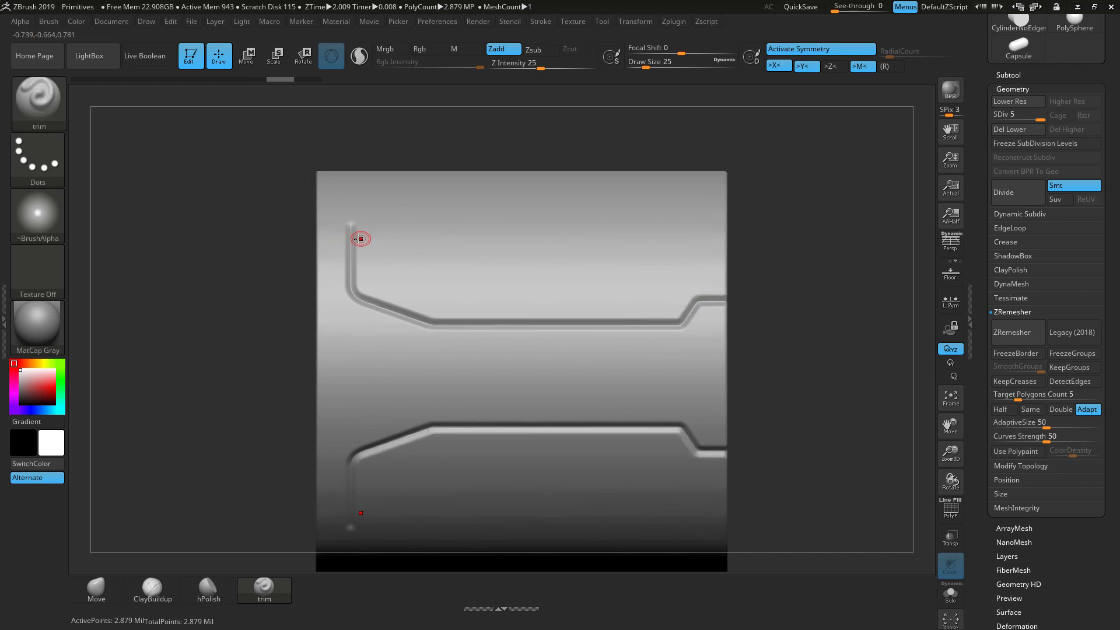
pyautogui.moveTo(352, 225)
pyautogui.mouseDown()
pyautogui.moveTo(357, 291)
pyautogui.moveTo(447, 321)
pyautogui.mouseUp()
pyautogui.moveTo(545, 319); pyautogui.dragTo(605, 318)
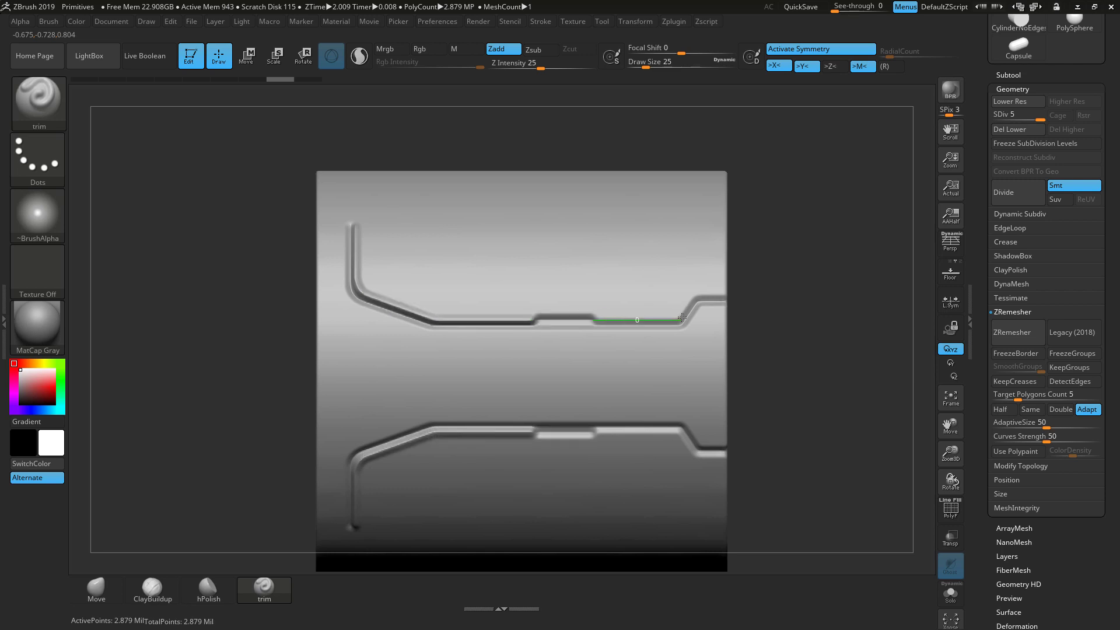
pyautogui.moveTo(685, 318)
pyautogui.mouseDown()
pyautogui.moveTo(701, 292)
pyautogui.moveTo(741, 294)
pyautogui.mouseUp()
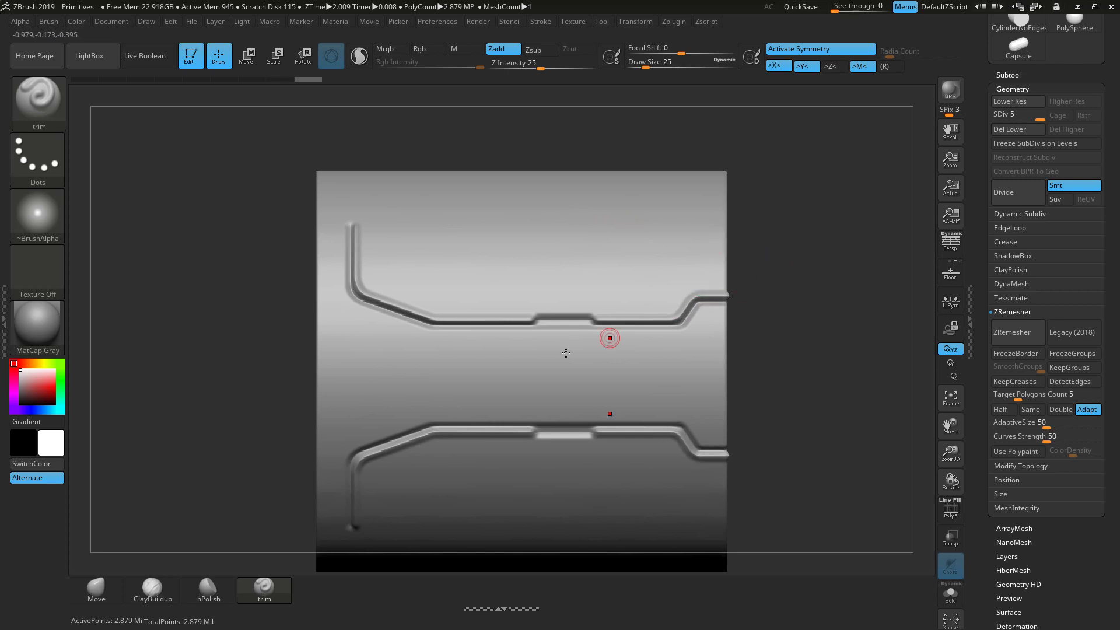
# - Set the draw size to 49 and carve a wide straight slot midway between the two mirrored panel lines
pyautogui.press('space')
pyautogui.moveTo(561, 361); pyautogui.dragTo(565, 361)
pyautogui.moveTo(427, 373); pyautogui.dragTo(427, 374)
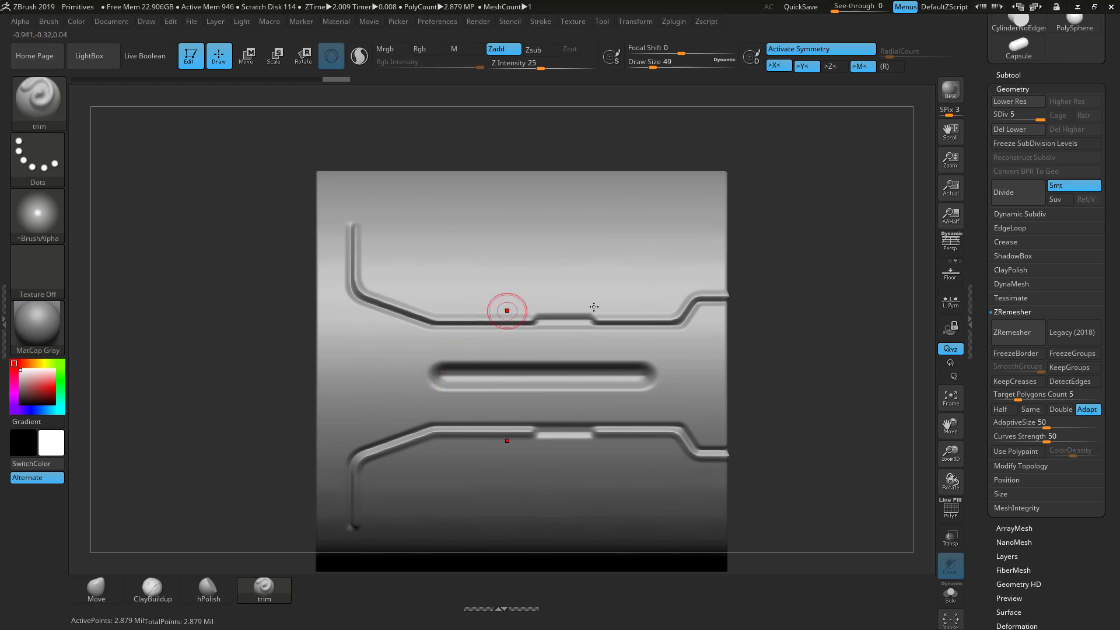
# - Reduce the draw size to 25 and add a narrower straight bar inside the right part of the wide slot
pyautogui.press('space')
pyautogui.moveTo(609, 356); pyautogui.dragTo(606, 356)
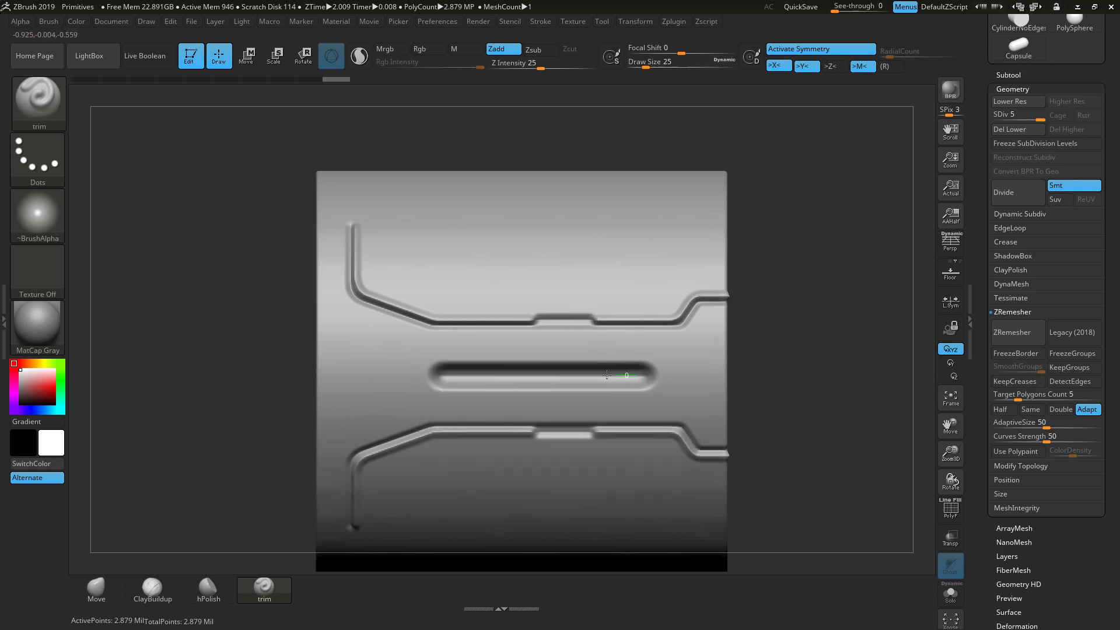
pyautogui.moveTo(506, 376); pyautogui.dragTo(642, 376)
pyautogui.moveTo(641, 376); pyautogui.dragTo(626, 375)
pyautogui.moveTo(503, 373); pyautogui.dragTo(501, 374)
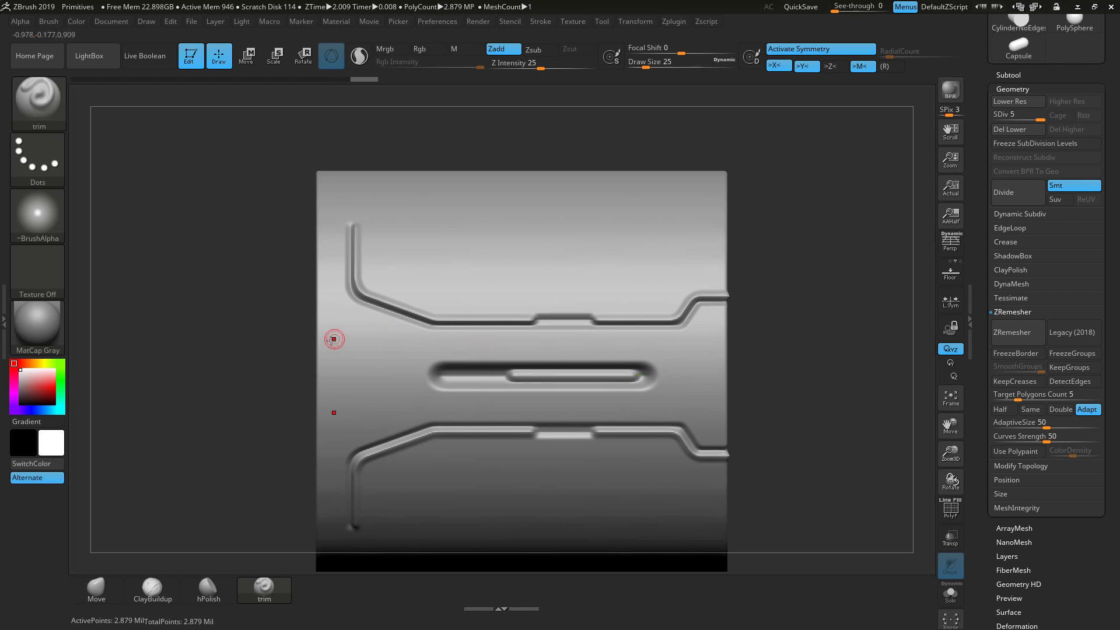
# - Outline the central slot with connected strokes that angle in from the panel lines and wrap its right end, adding a parallel notched edge line
pyautogui.moveTo(380, 311)
pyautogui.mouseDown()
pyautogui.moveTo(367, 332)
pyautogui.moveTo(376, 342)
pyautogui.moveTo(459, 353)
pyautogui.mouseUp()
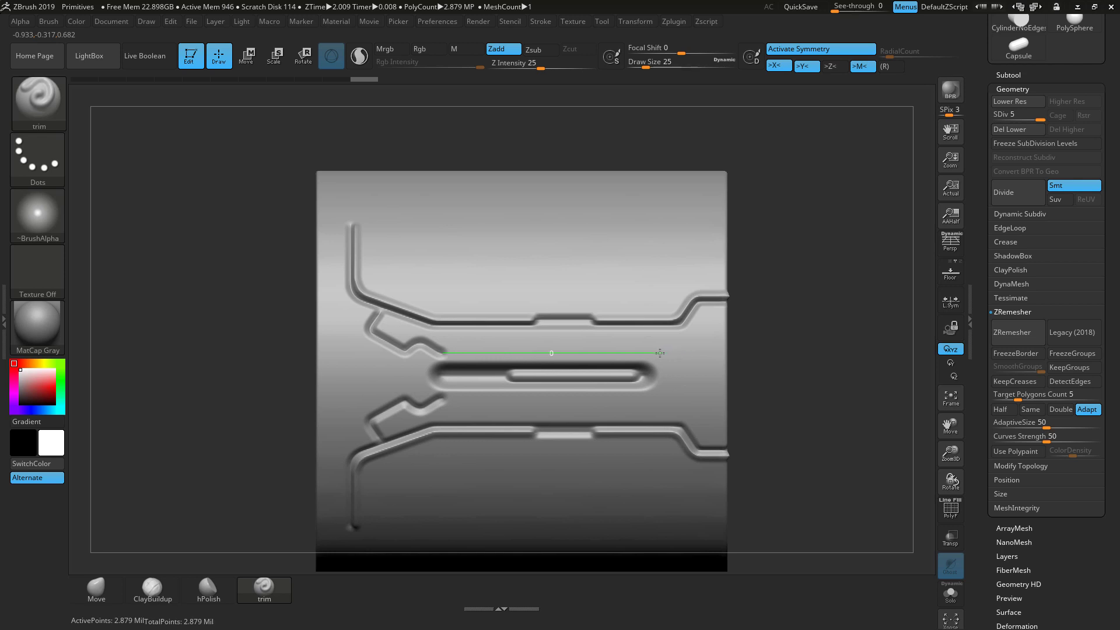
pyautogui.moveTo(660, 353)
pyautogui.mouseDown()
pyautogui.moveTo(672, 374)
pyautogui.moveTo(663, 380)
pyautogui.mouseUp()
pyautogui.moveTo(402, 324)
pyautogui.mouseDown()
pyautogui.moveTo(380, 315)
pyautogui.moveTo(375, 328)
pyautogui.moveTo(415, 347)
pyautogui.moveTo(672, 353)
pyautogui.moveTo(679, 390)
pyautogui.mouseUp()
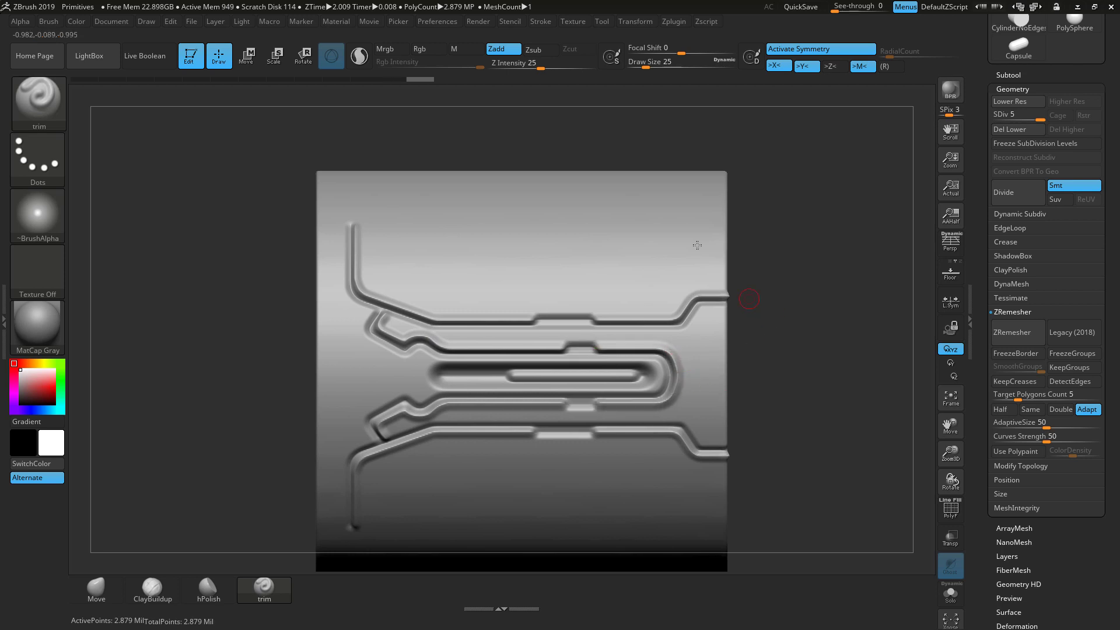
# - Continue the panel line onto the adjacent side as a stepped diagonal path to the pipe's rim, with a parallel line notched near the rim
pyautogui.moveTo(795, 211)
pyautogui.mouseDown()
pyautogui.moveTo(843, 248)
pyautogui.moveTo(843, 340)
pyautogui.moveTo(859, 269)
pyautogui.moveTo(813, 477)
pyautogui.mouseUp()
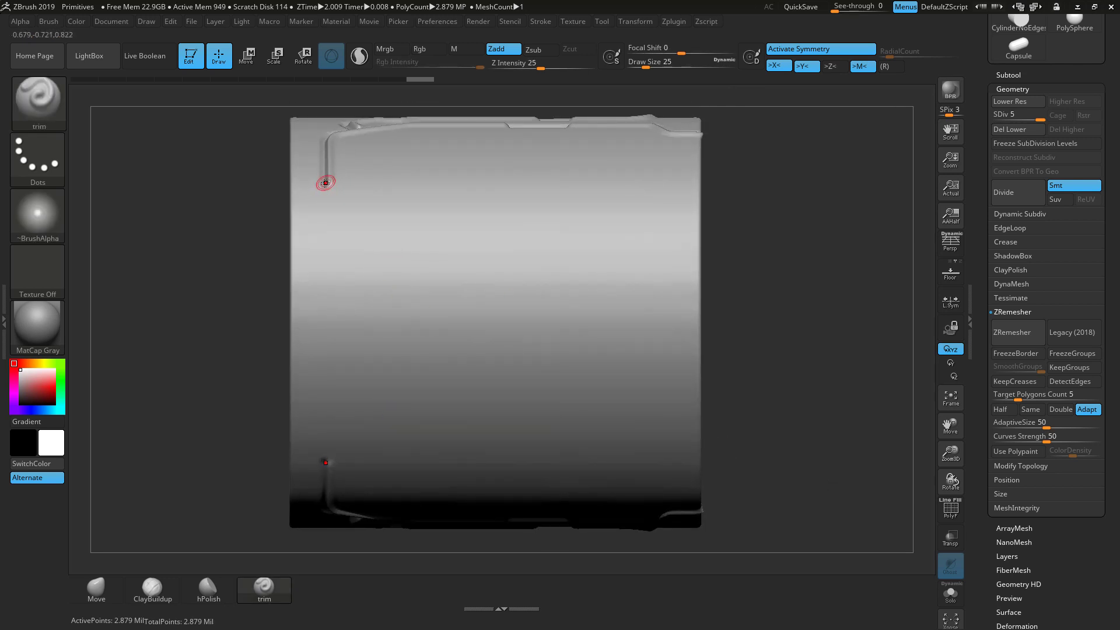
pyautogui.moveTo(323, 184)
pyautogui.mouseDown()
pyautogui.moveTo(337, 199)
pyautogui.moveTo(413, 204)
pyautogui.moveTo(511, 207)
pyautogui.moveTo(510, 197)
pyautogui.moveTo(552, 294)
pyautogui.moveTo(722, 286)
pyautogui.mouseUp()
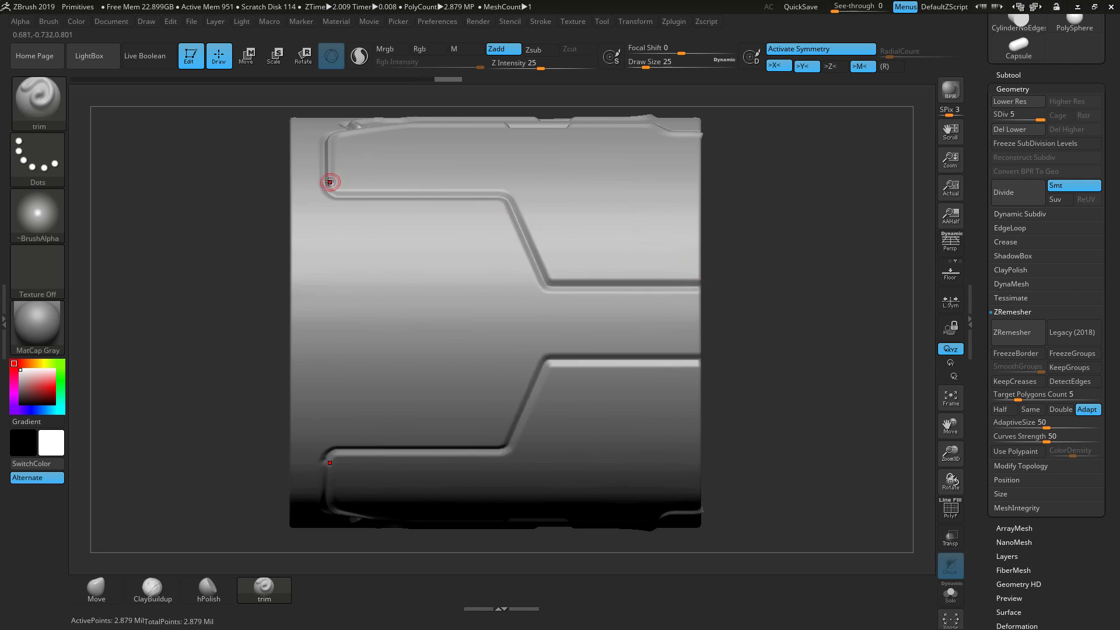
pyautogui.moveTo(327, 180)
pyautogui.mouseDown()
pyautogui.moveTo(340, 190)
pyautogui.moveTo(528, 191)
pyautogui.moveTo(516, 191)
pyautogui.mouseUp()
pyautogui.moveTo(509, 194)
pyautogui.mouseDown()
pyautogui.moveTo(554, 283)
pyautogui.moveTo(570, 283)
pyautogui.mouseUp()
pyautogui.moveTo(623, 279); pyautogui.dragTo(664, 281)
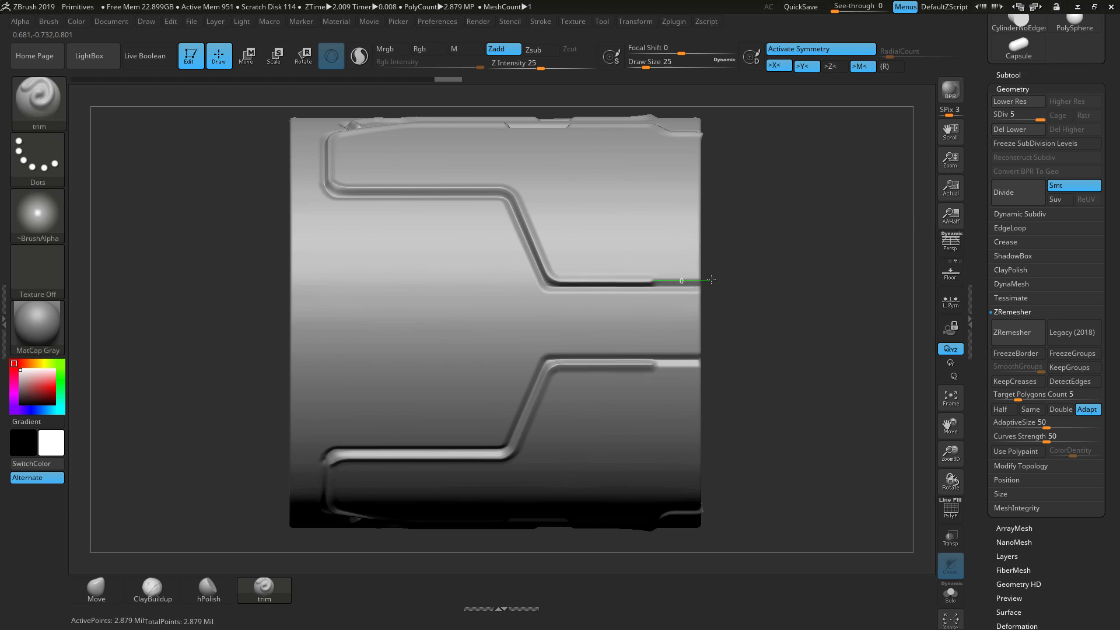
pyautogui.moveTo(695, 281); pyautogui.dragTo(697, 281)
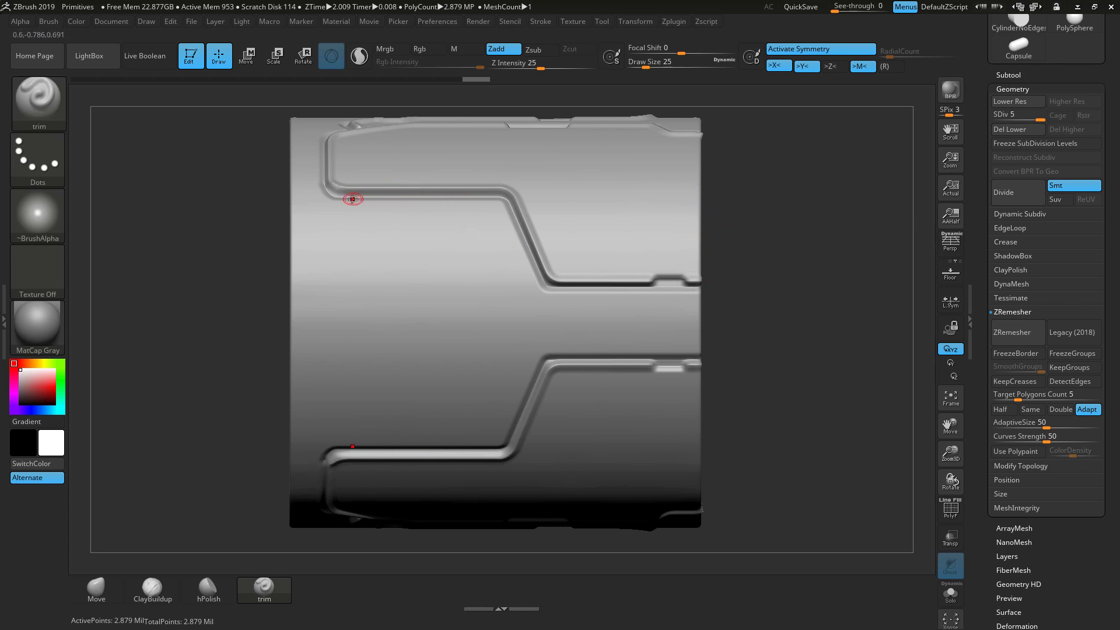
# - Add a second connected line following the inner side of the stepped panel line and angle its end back into the notch
pyautogui.moveTo(366, 214); pyautogui.dragTo(373, 216)
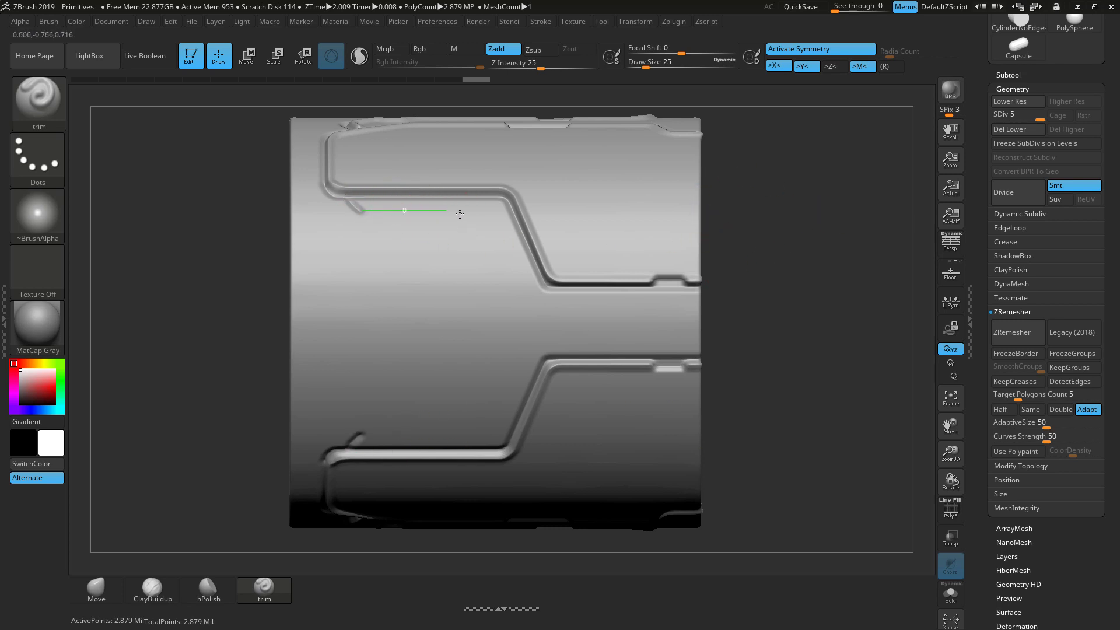
pyautogui.keyDown('shift'); pyautogui.moveTo(497, 214); pyautogui.dragTo(497, 214); pyautogui.keyUp('shift')
pyautogui.keyDown('shift'); pyautogui.moveTo(502, 220); pyautogui.dragTo(542, 310); pyautogui.keyUp('shift')
pyautogui.moveTo(541, 305); pyautogui.dragTo(557, 312)
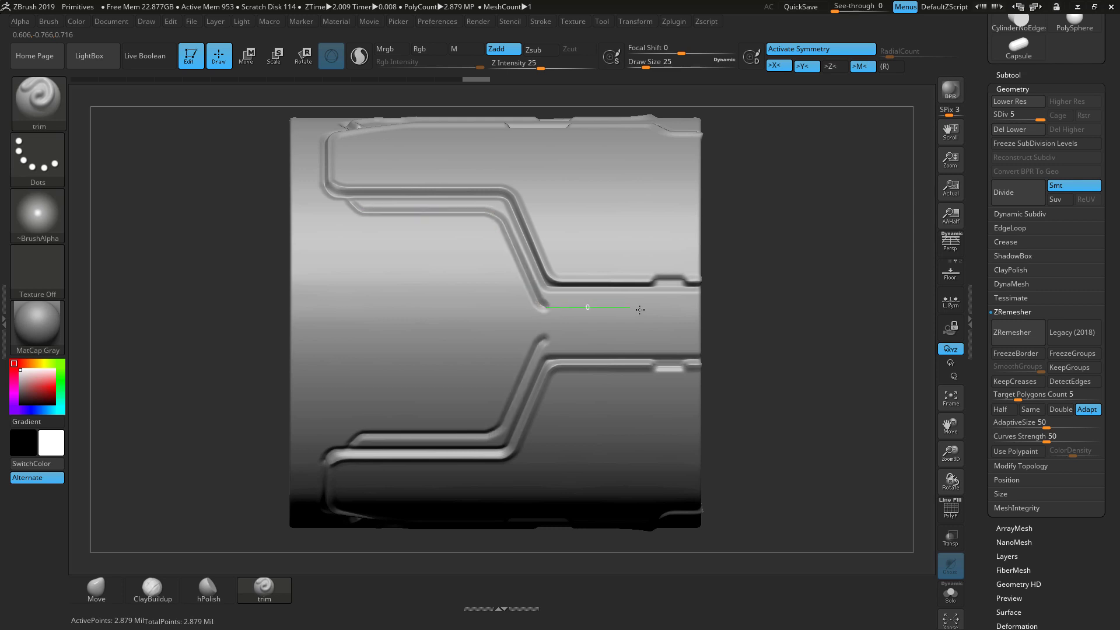
pyautogui.moveTo(652, 307); pyautogui.dragTo(661, 281)
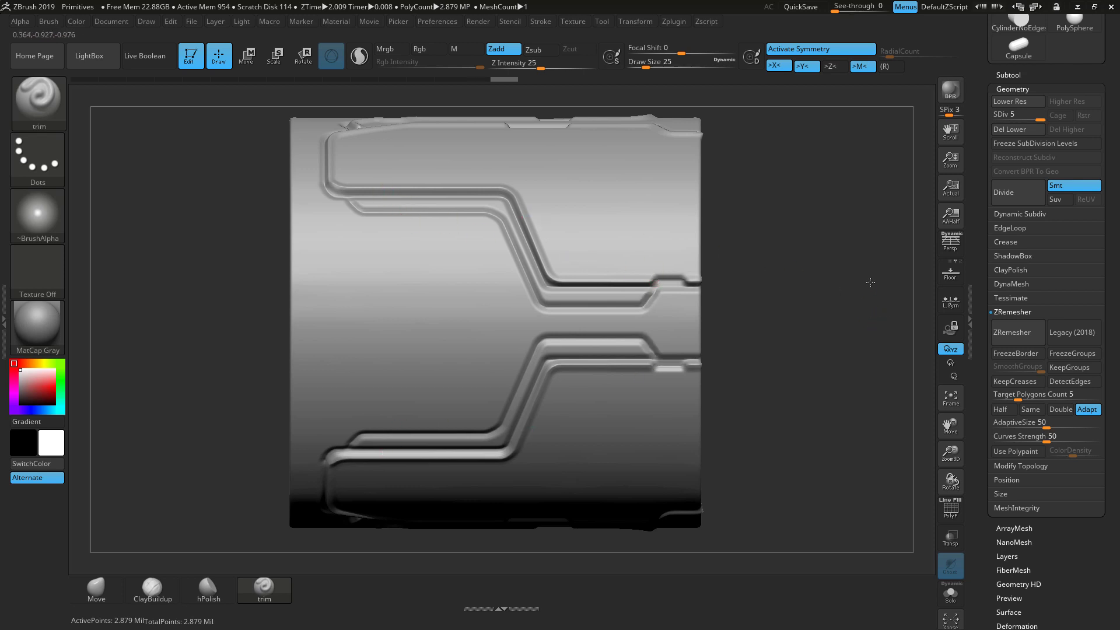
# - Set the draw size to 51 and carve a wide horizontal slot in the open area left of the stepped lines, on the symmetry axis
pyautogui.moveTo(870, 282)
pyautogui.mouseDown()
pyautogui.moveTo(877, 243)
pyautogui.moveTo(695, 214)
pyautogui.moveTo(707, 307)
pyautogui.moveTo(748, 320)
pyautogui.mouseUp()
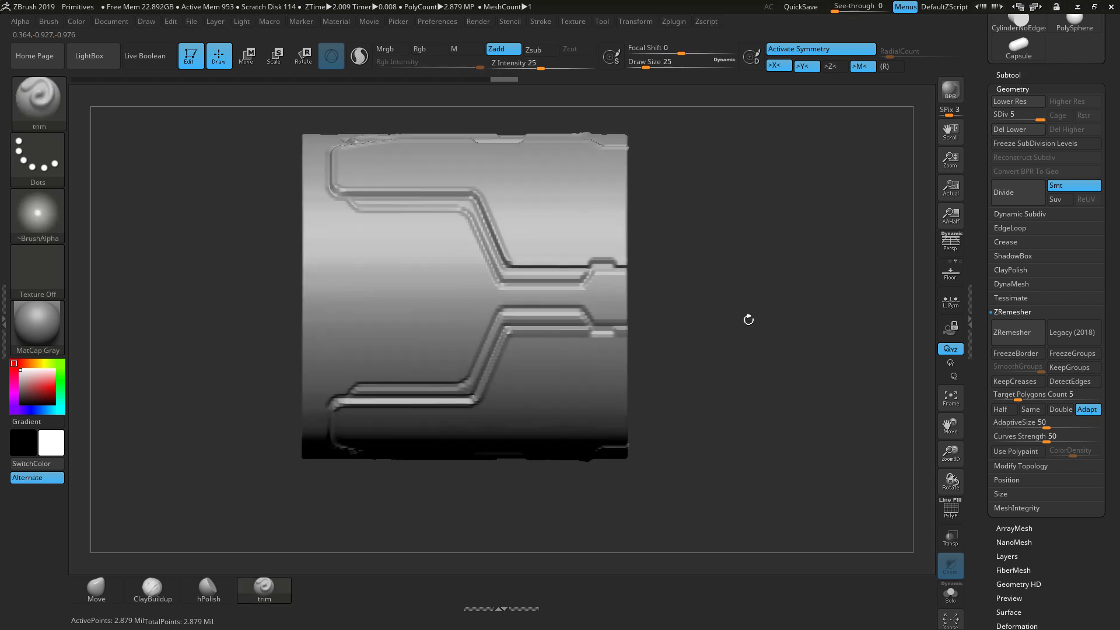
pyautogui.press('space')
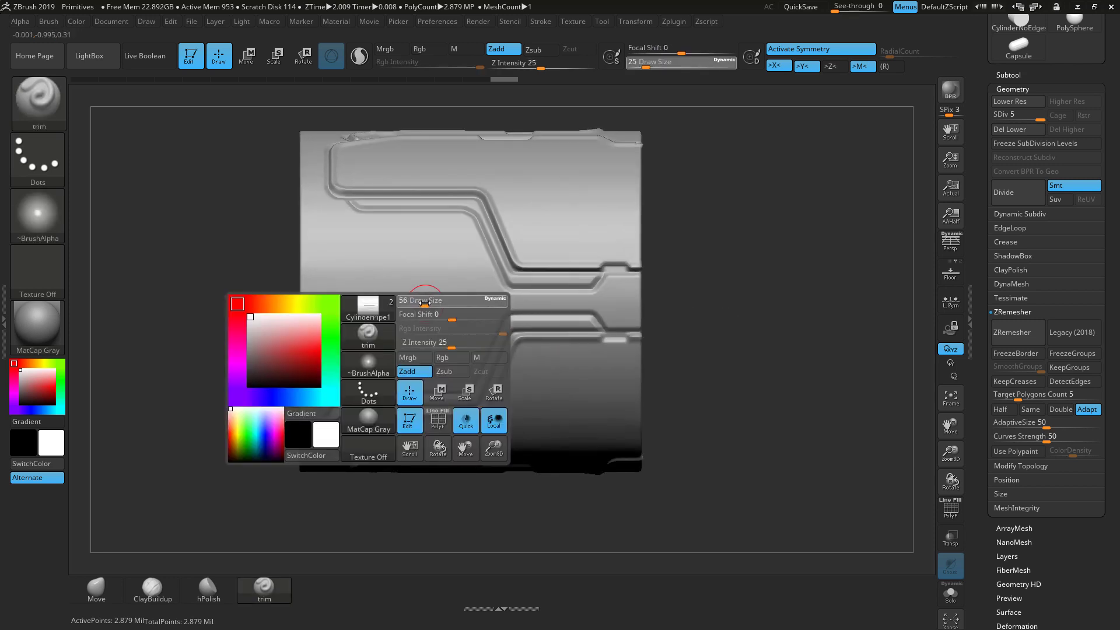
pyautogui.moveTo(423, 303); pyautogui.dragTo(425, 300)
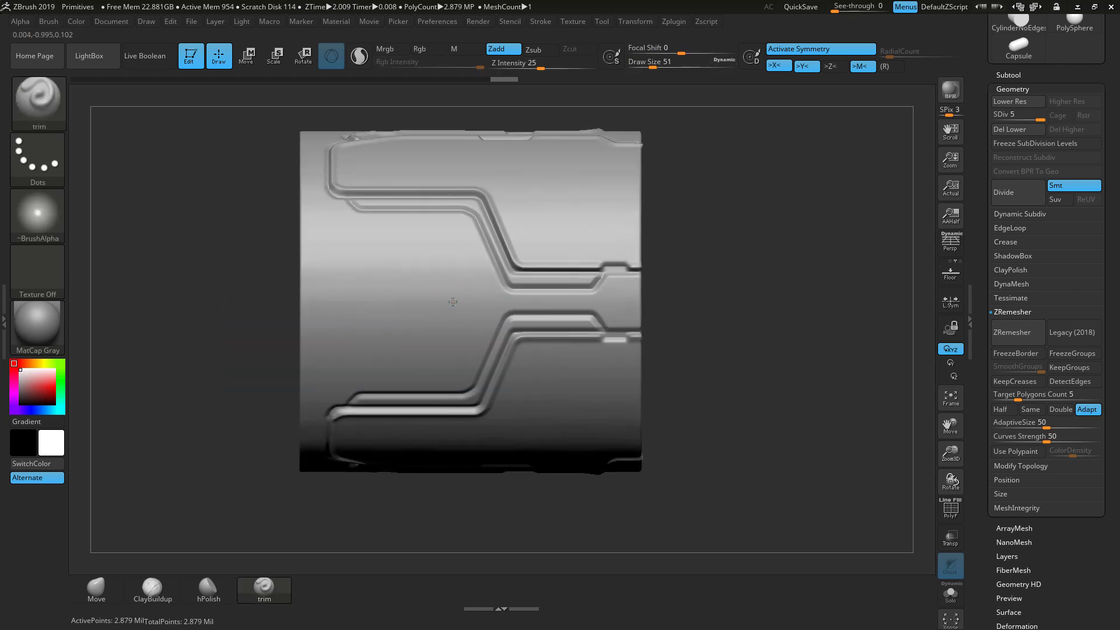
pyautogui.moveTo(327, 301); pyautogui.dragTo(452, 301)
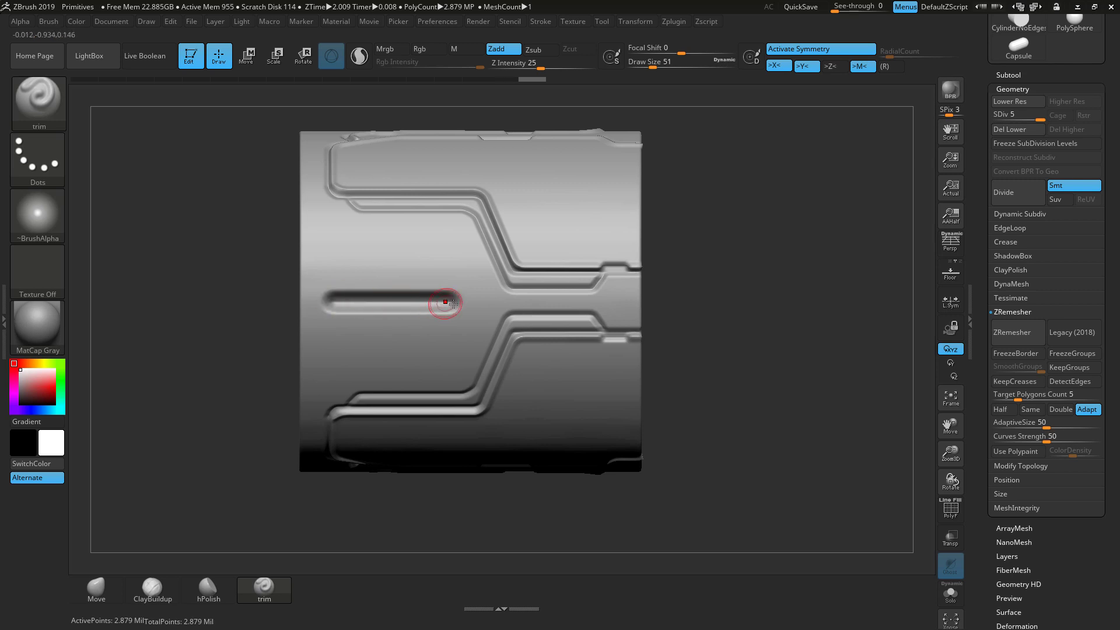
# - Reduce the draw size to 27 and add a narrower straight bar inside the right half of the new slot
pyautogui.press('space')
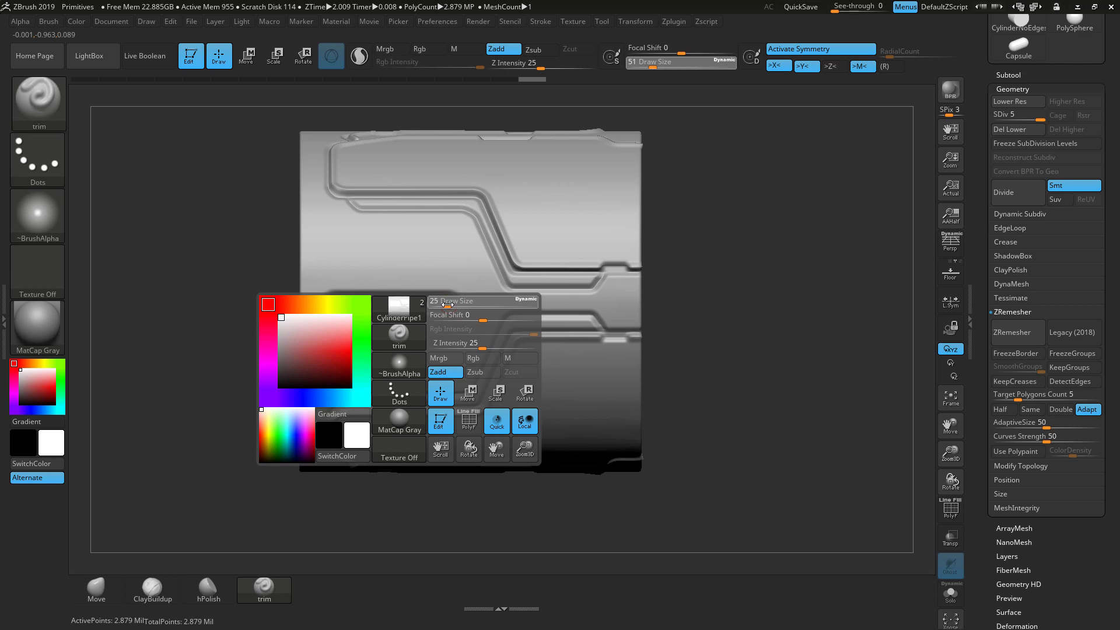
pyautogui.moveTo(445, 304); pyautogui.dragTo(447, 304)
pyautogui.scroll(3, 443, 299)
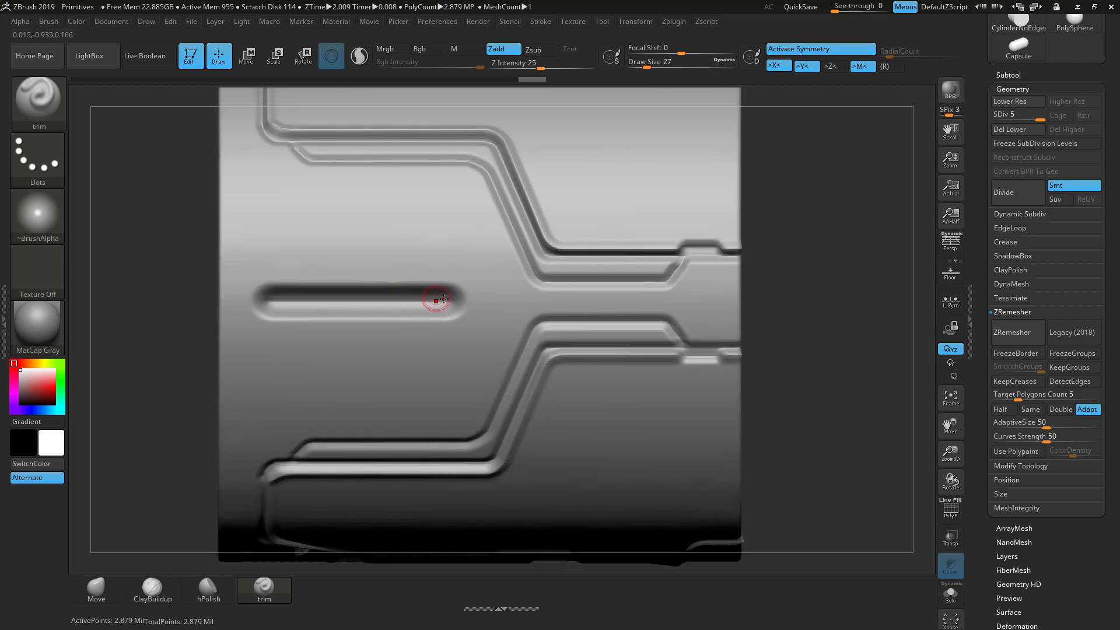
pyautogui.moveTo(339, 302); pyautogui.dragTo(326, 302)
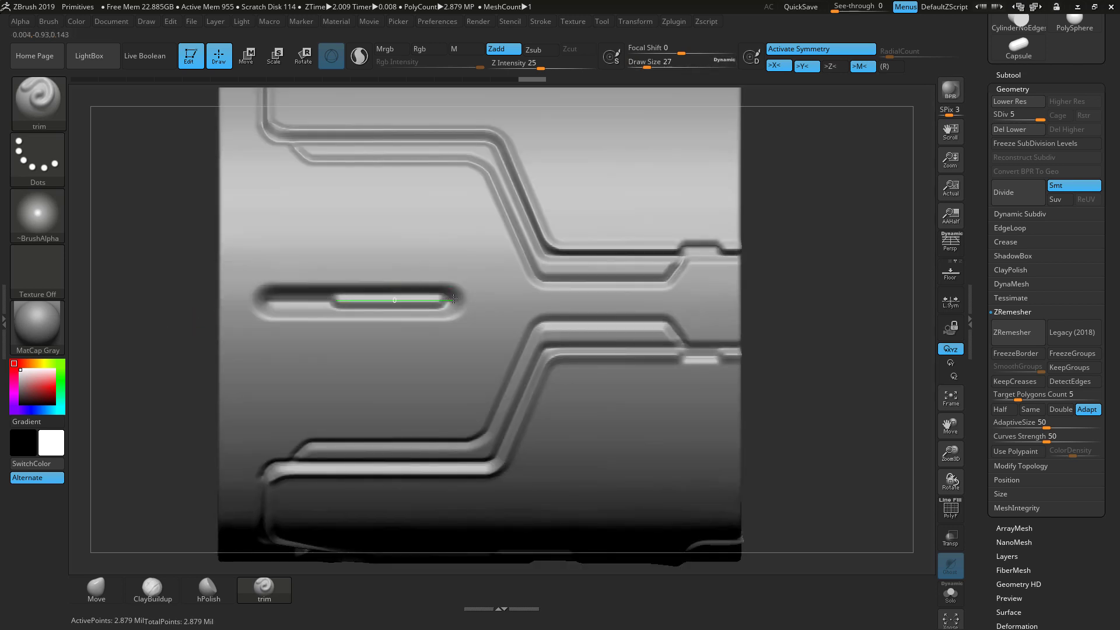
pyautogui.moveTo(441, 300); pyautogui.dragTo(328, 301)
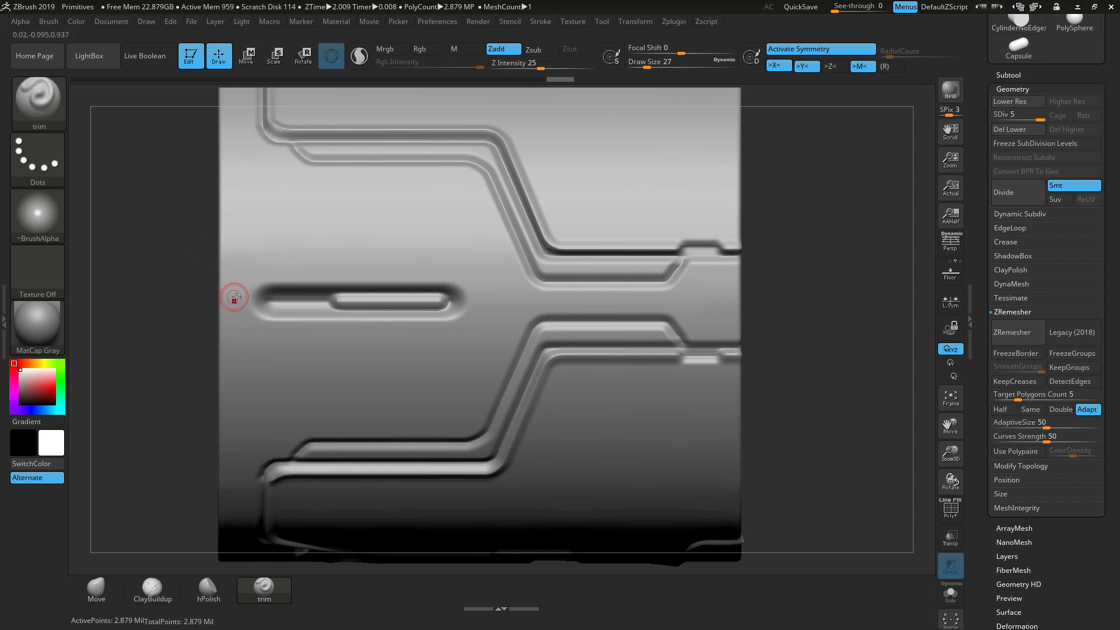
# - Outline the new slot with strokes rounding its left end and branching to the stepped lines, plus a parallel edge line with a short notch
pyautogui.moveTo(236, 286)
pyautogui.mouseDown()
pyautogui.moveTo(248, 273)
pyautogui.moveTo(323, 271)
pyautogui.mouseUp()
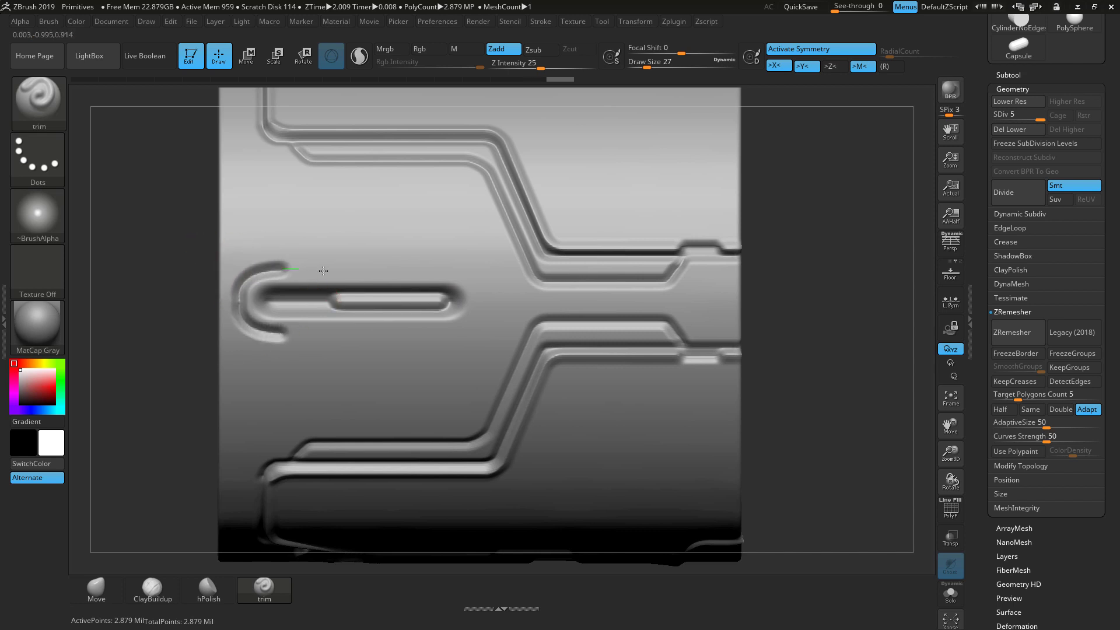
pyautogui.moveTo(473, 267)
pyautogui.mouseDown()
pyautogui.moveTo(498, 223)
pyautogui.moveTo(429, 266)
pyautogui.mouseUp()
pyautogui.moveTo(349, 266)
pyautogui.mouseDown()
pyautogui.moveTo(260, 266)
pyautogui.moveTo(240, 274)
pyautogui.moveTo(229, 306)
pyautogui.mouseUp()
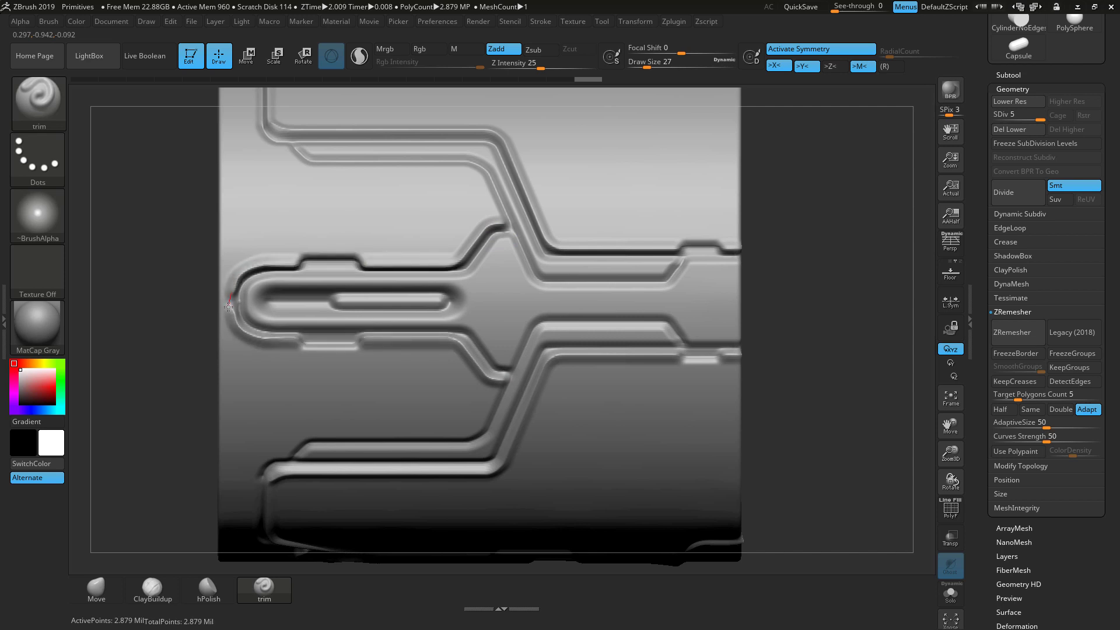
# - Trace connected strokes along the inner edge of the stepped lines, from the slot outline's branch toward the rim
pyautogui.keyDown('alt'); pyautogui.moveTo(855, 285); pyautogui.dragTo(849, 275); pyautogui.keyUp('alt')
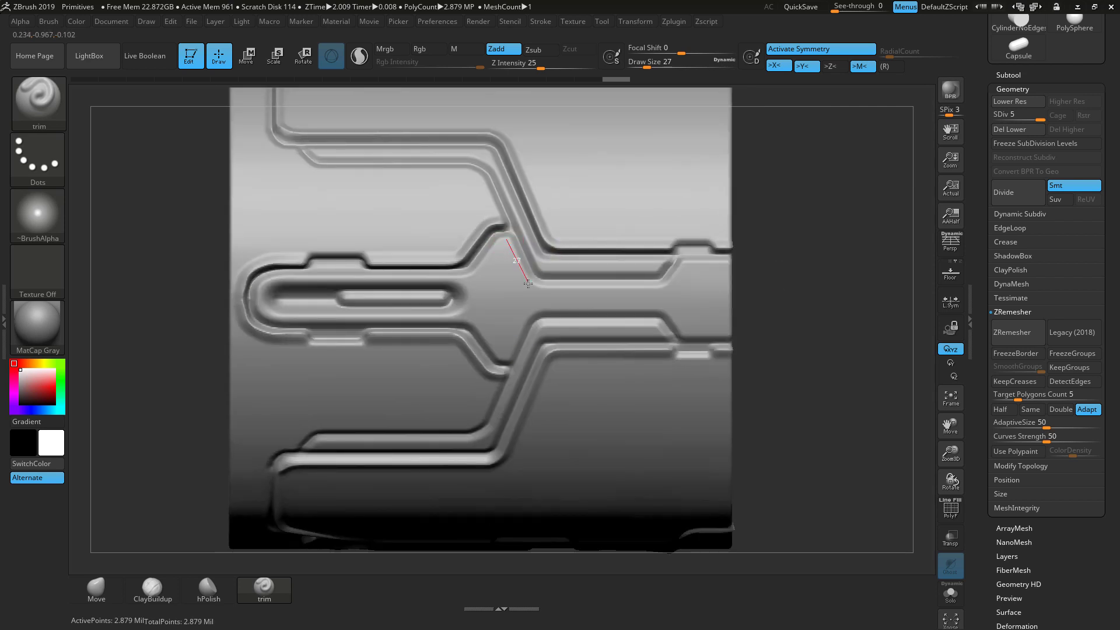
pyautogui.moveTo(527, 283); pyautogui.dragTo(561, 285)
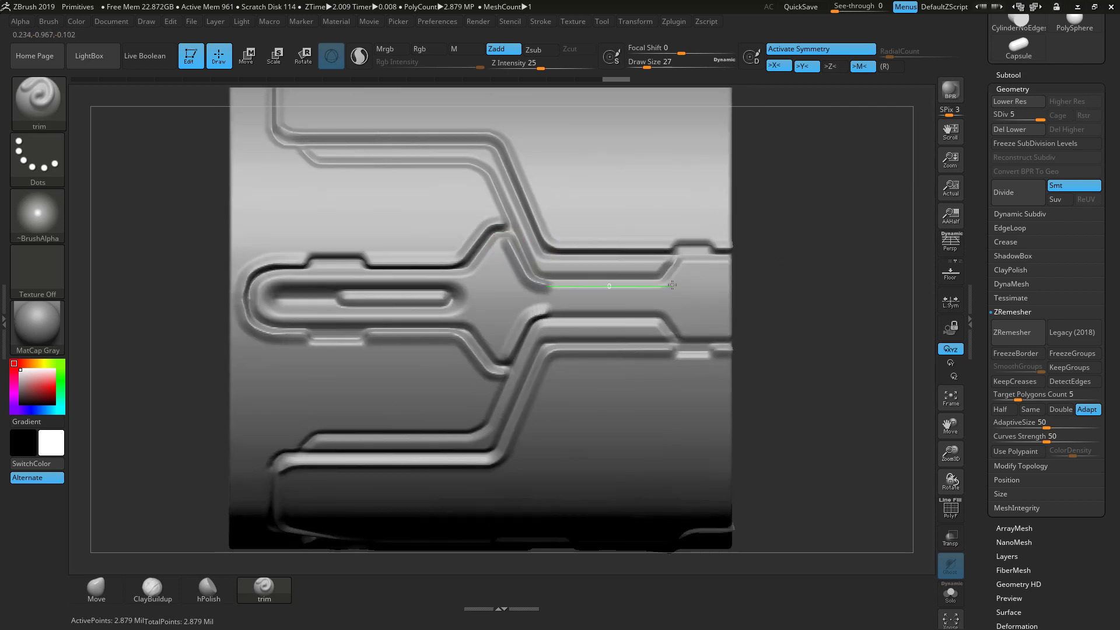
pyautogui.moveTo(672, 284)
pyautogui.mouseDown()
pyautogui.moveTo(698, 252)
pyautogui.moveTo(830, 265)
pyautogui.moveTo(758, 245)
pyautogui.moveTo(475, 320)
pyautogui.moveTo(538, 329)
pyautogui.mouseUp()
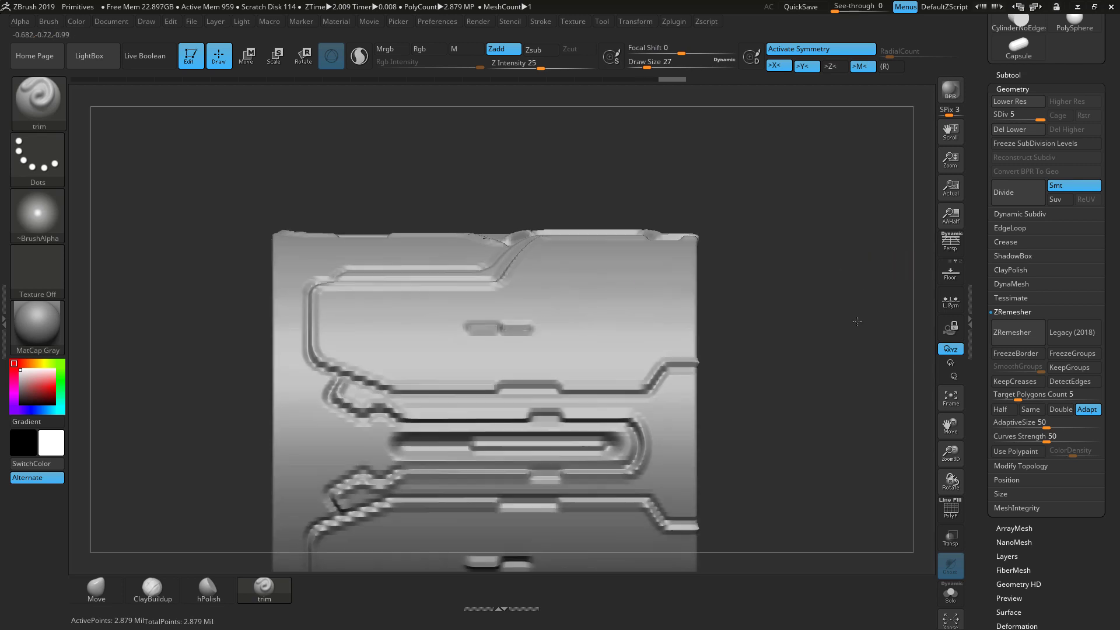
# - Carve a symmetrical stepped panel line around the pipe's end face, joining the side grooves and stepping in at the top
pyautogui.moveTo(856, 325); pyautogui.dragTo(876, 315)
pyautogui.moveTo(872, 206); pyautogui.dragTo(793, 169)
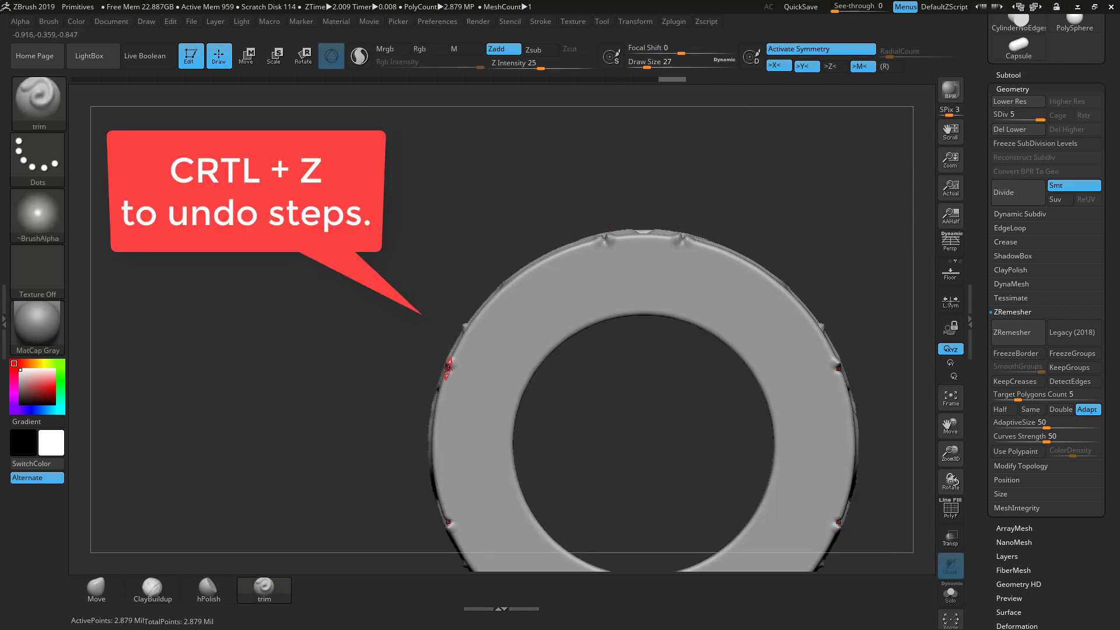
pyautogui.moveTo(462, 369); pyautogui.dragTo(478, 368)
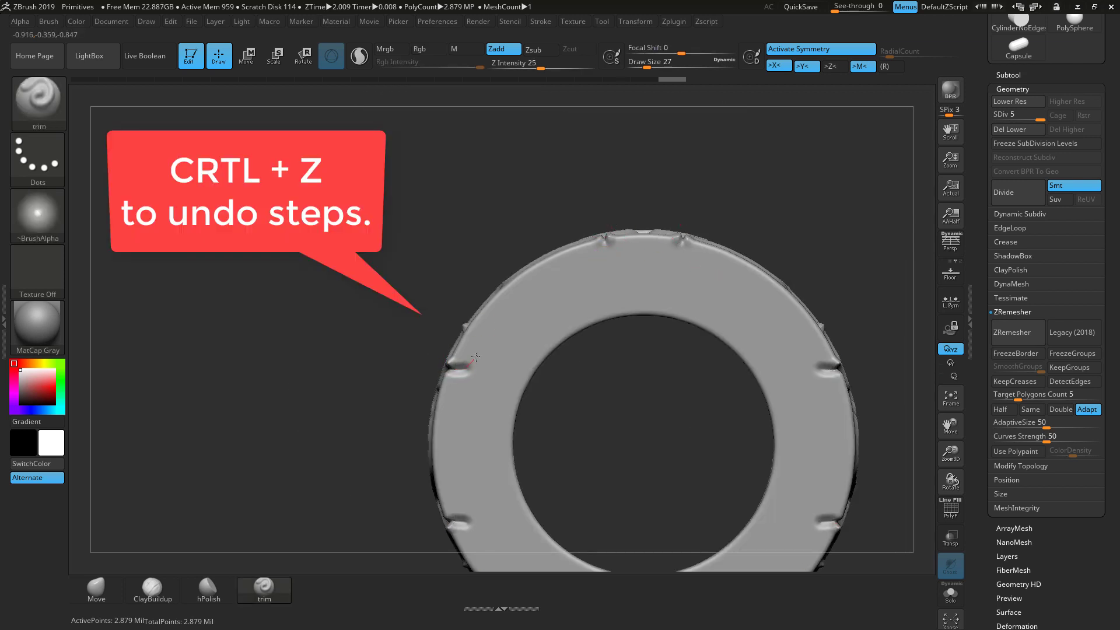
pyautogui.hotkey('ctrl', 'z')
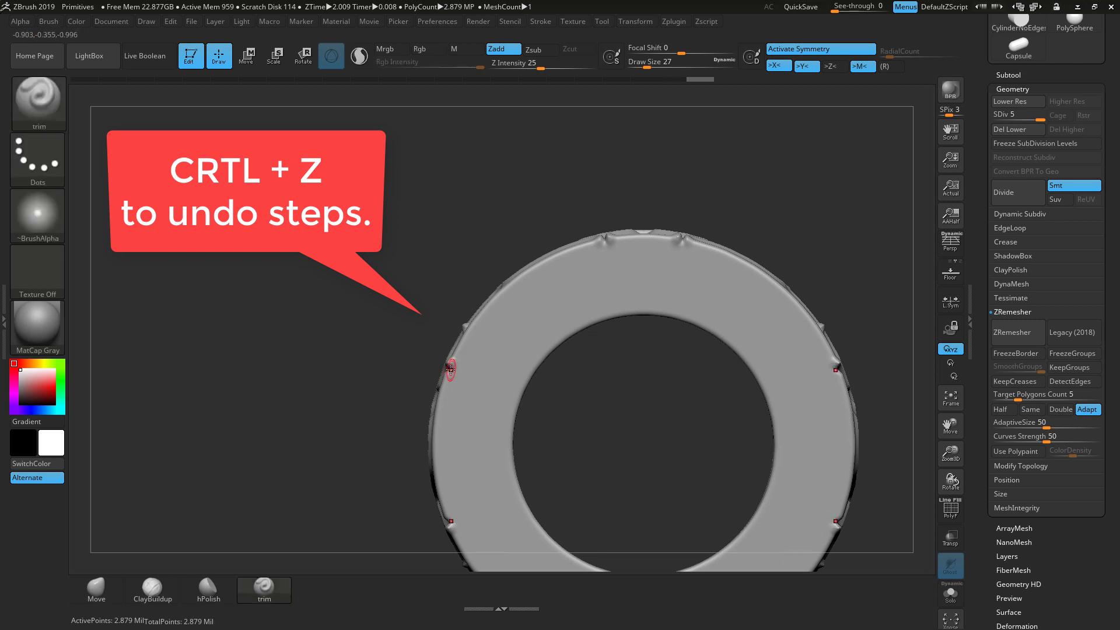
pyautogui.moveTo(450, 368)
pyautogui.mouseDown()
pyautogui.moveTo(489, 365)
pyautogui.moveTo(542, 293)
pyautogui.moveTo(618, 263)
pyautogui.moveTo(621, 288)
pyautogui.moveTo(659, 277)
pyautogui.moveTo(638, 277)
pyautogui.mouseUp()
pyautogui.moveTo(605, 242)
pyautogui.mouseDown()
pyautogui.moveTo(619, 255)
pyautogui.moveTo(653, 246)
pyautogui.mouseUp()
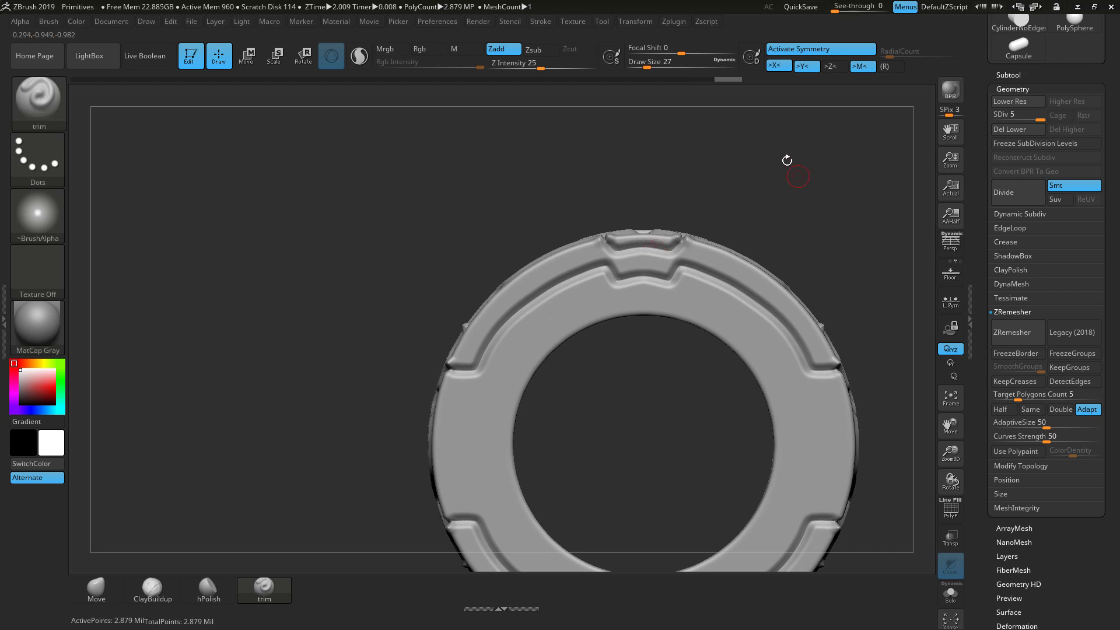
pyautogui.moveTo(787, 163); pyautogui.dragTo(775, 253)
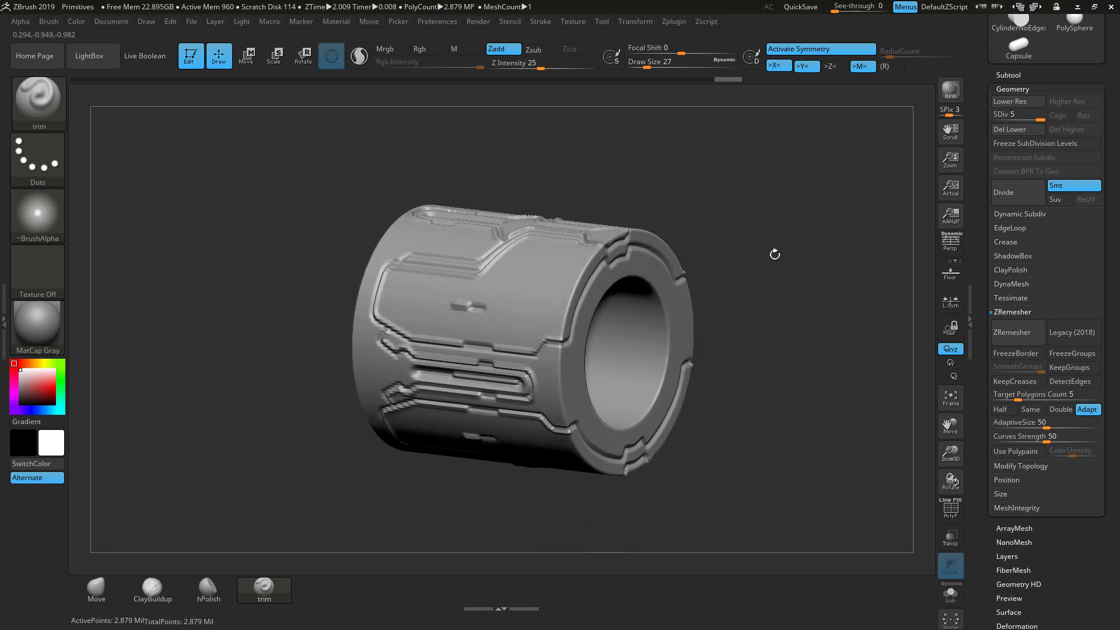
# - Make the hidden original CylinderPipe subtool visible, select it and move it away from the sculpted pipe
pyautogui.click(1008, 75)
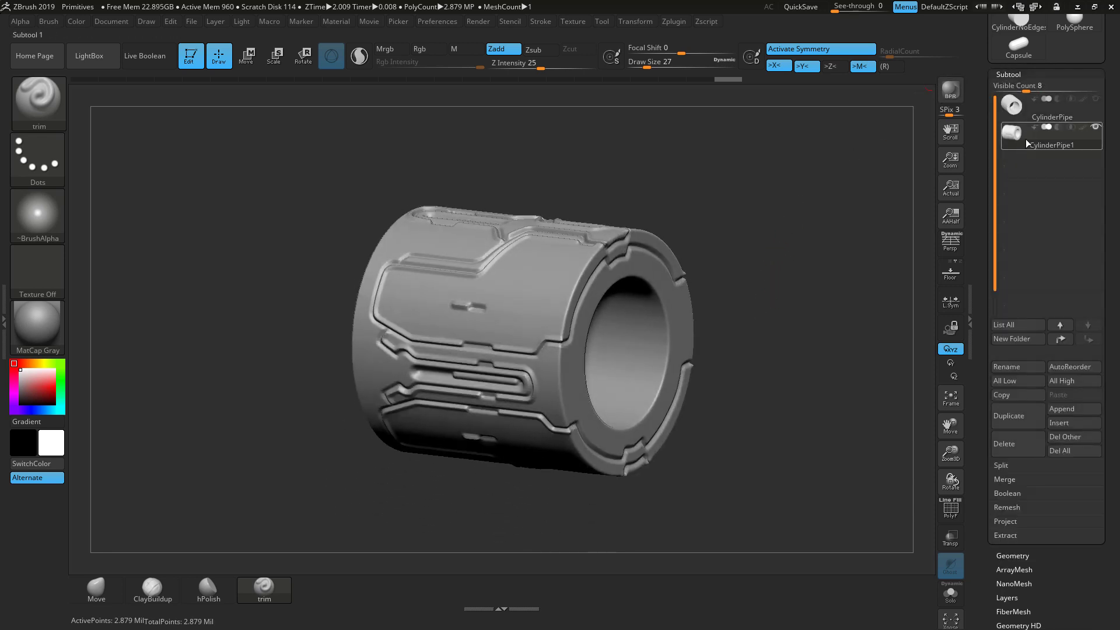
pyautogui.click(1097, 101)
pyautogui.click(1073, 116)
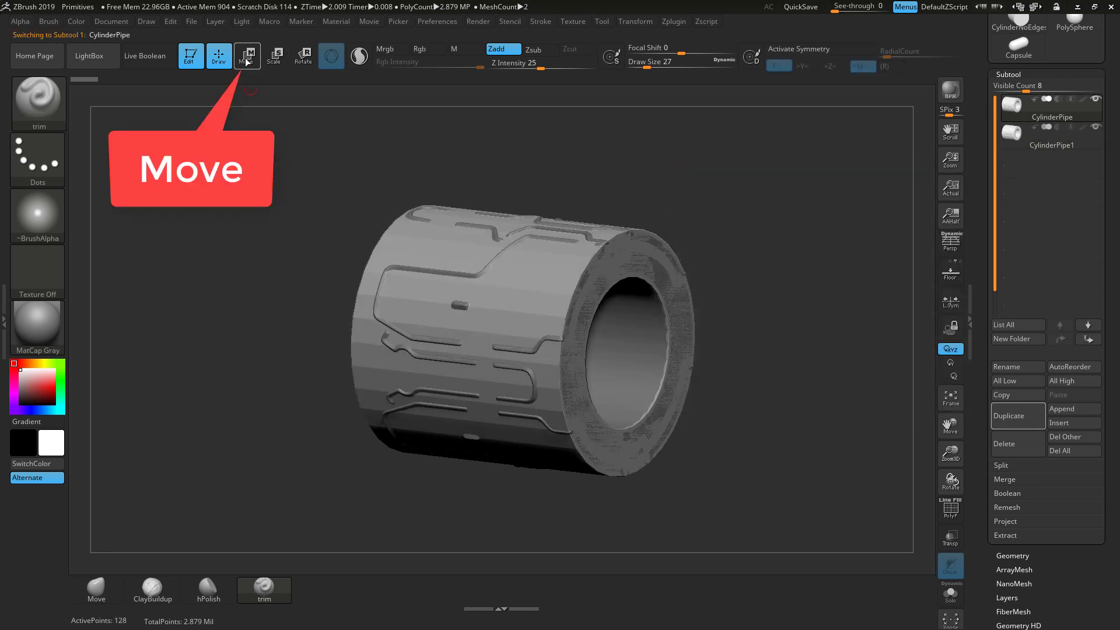
pyautogui.press('w')
pyautogui.moveTo(574, 347); pyautogui.dragTo(424, 328)
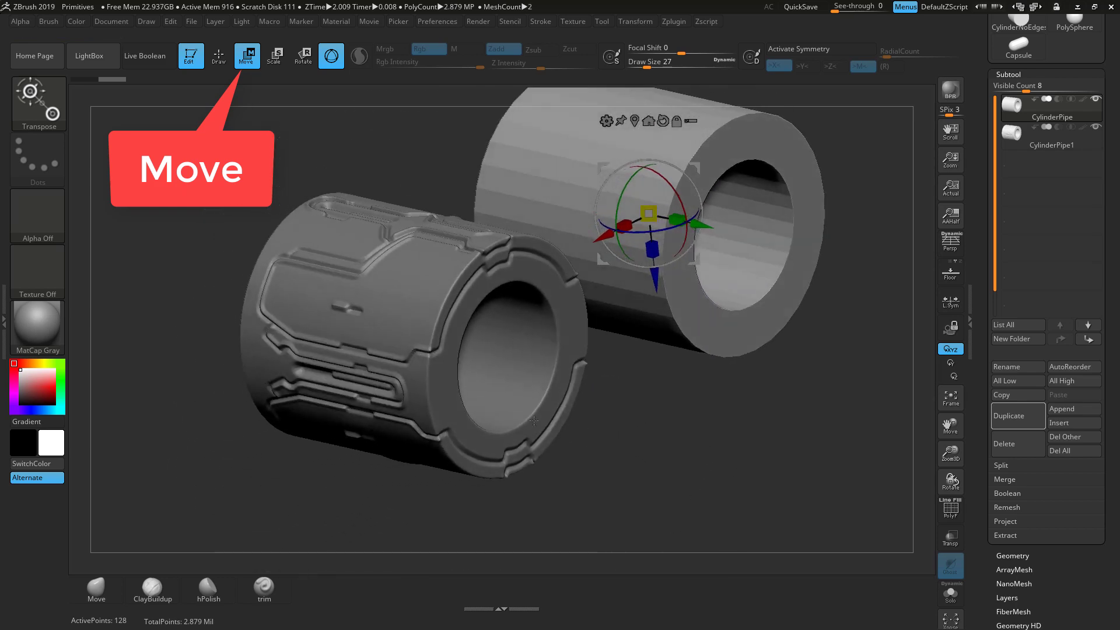
# - Reselect the sculpted CylinderPipe1 subtool in the viewport and view it straight from the side
pyautogui.keyDown('alt'); pyautogui.click(425, 320); pyautogui.keyUp('alt')
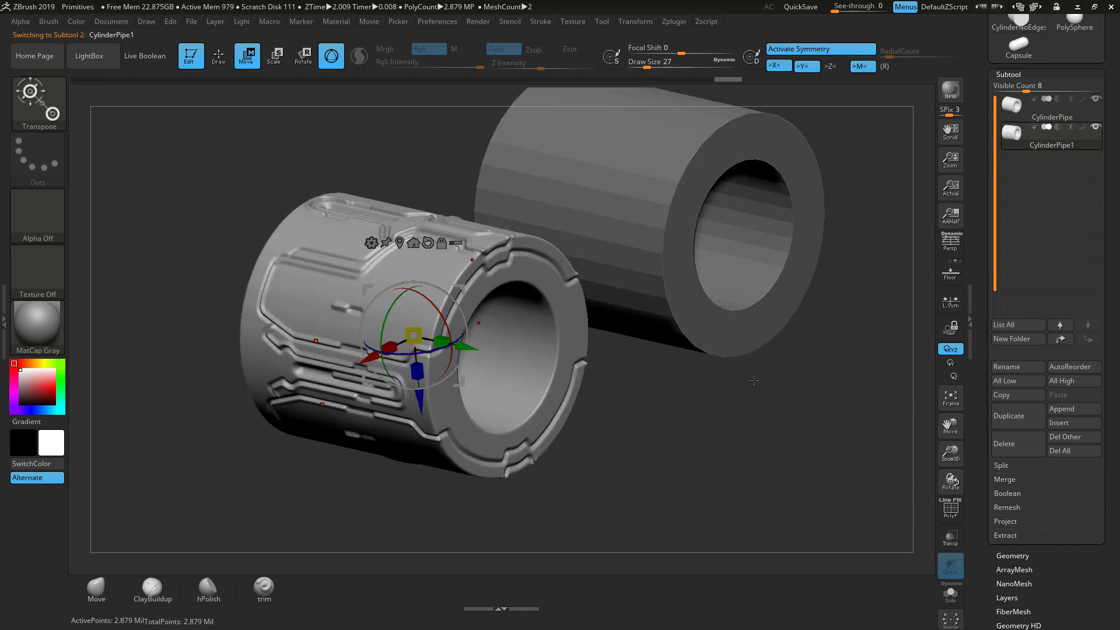
pyautogui.moveTo(723, 408); pyautogui.dragTo(766, 436)
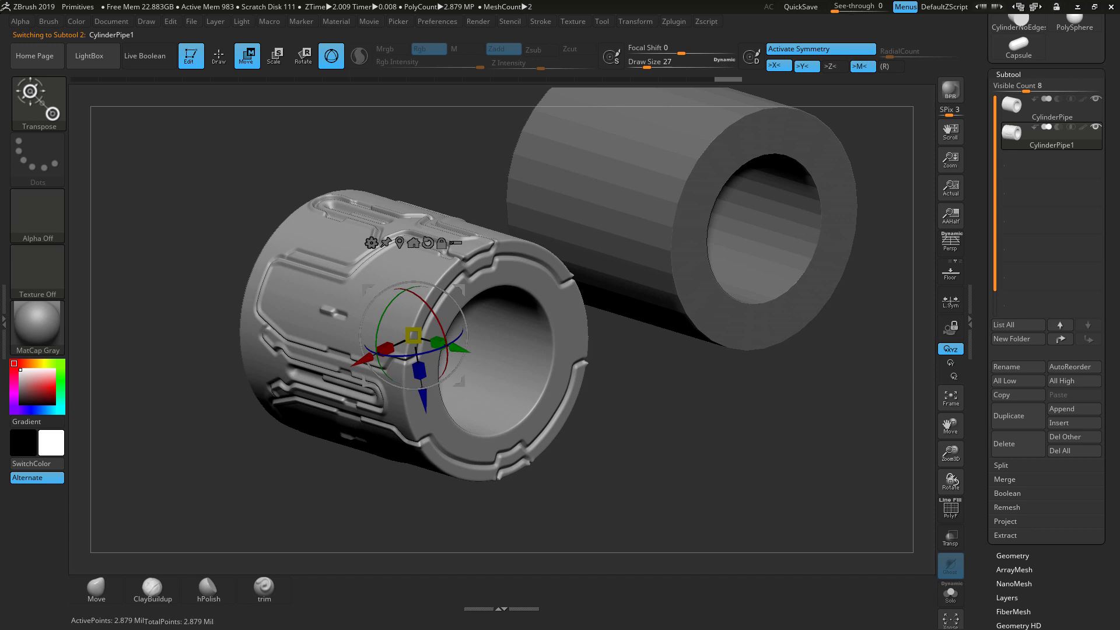
pyautogui.keyDown('shift'); pyautogui.moveTo(776, 435); pyautogui.dragTo(785, 423); pyautogui.keyUp('shift')
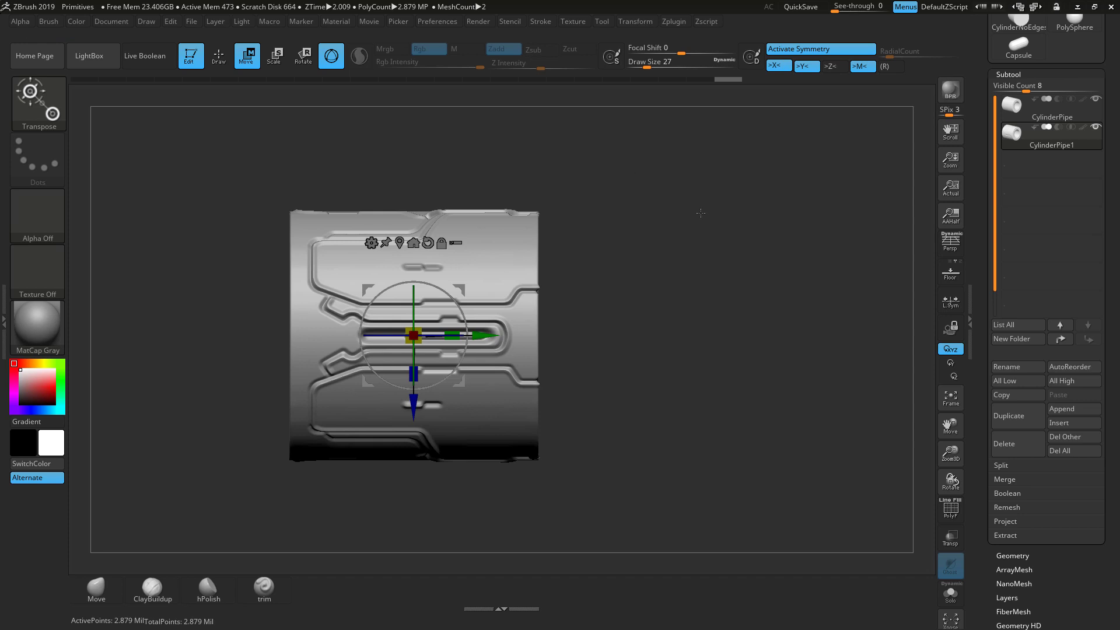
# - Open the QCubeBevel.ZPR project from LightBox without saving the changes to the current project
pyautogui.click(98, 64)
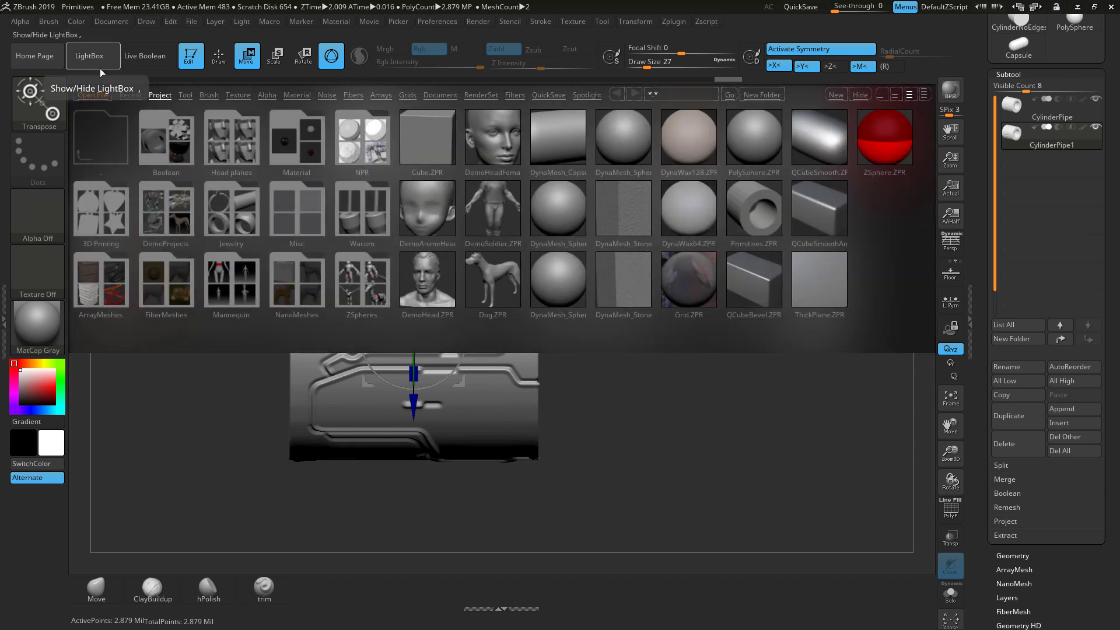
pyautogui.doubleClick(763, 292)
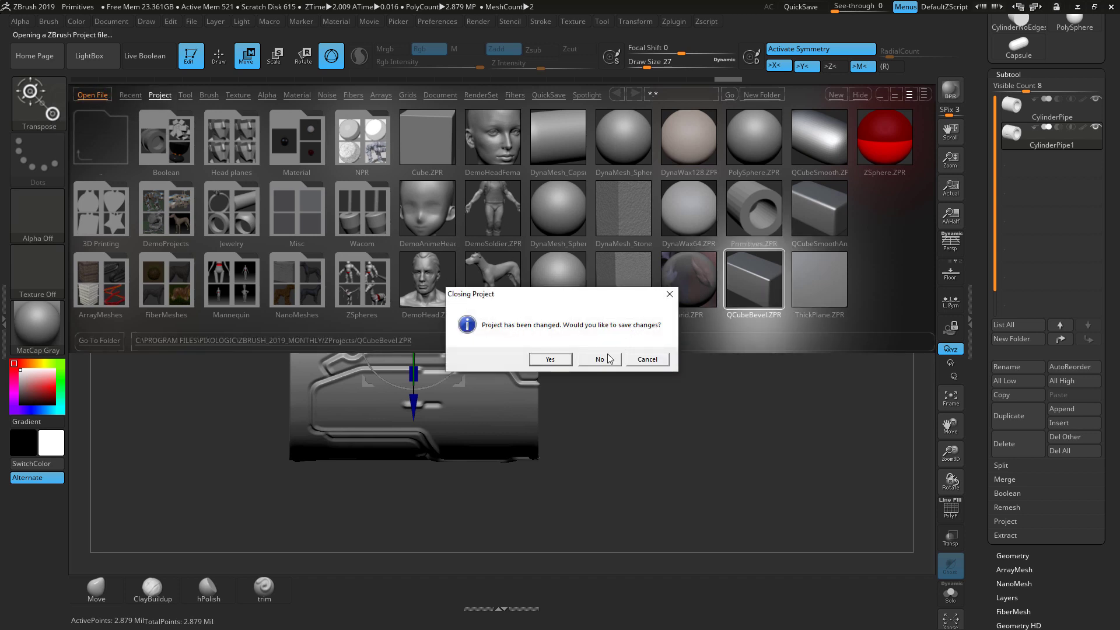
pyautogui.click(606, 357)
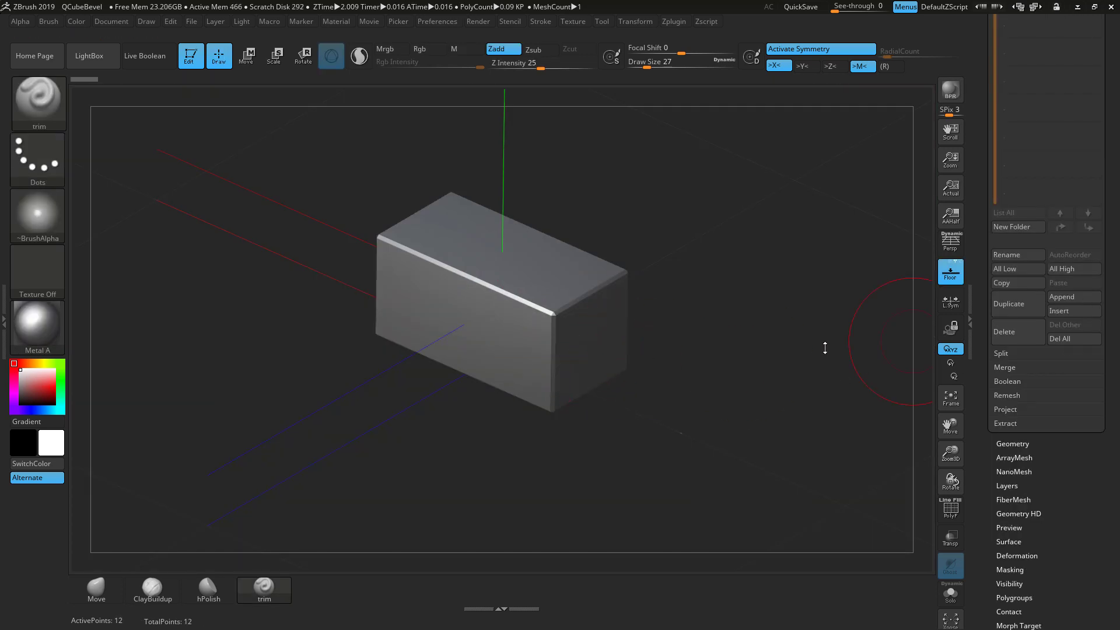
# - Hide the floor grid and display the box's polygon wireframe
pyautogui.scroll(5, 1110, 200)
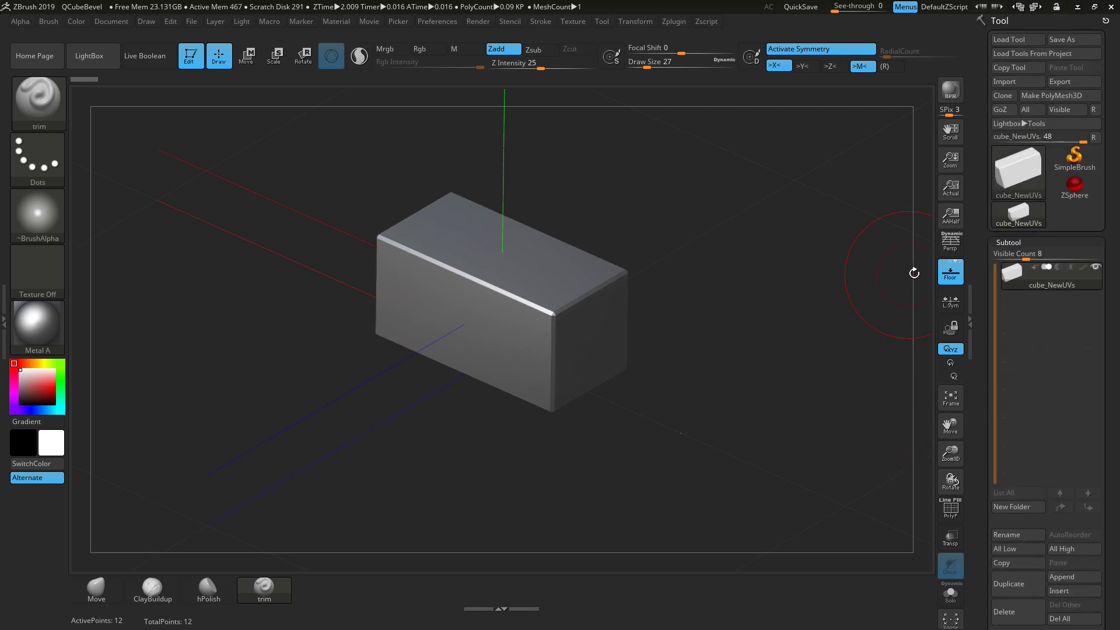
pyautogui.click(946, 276)
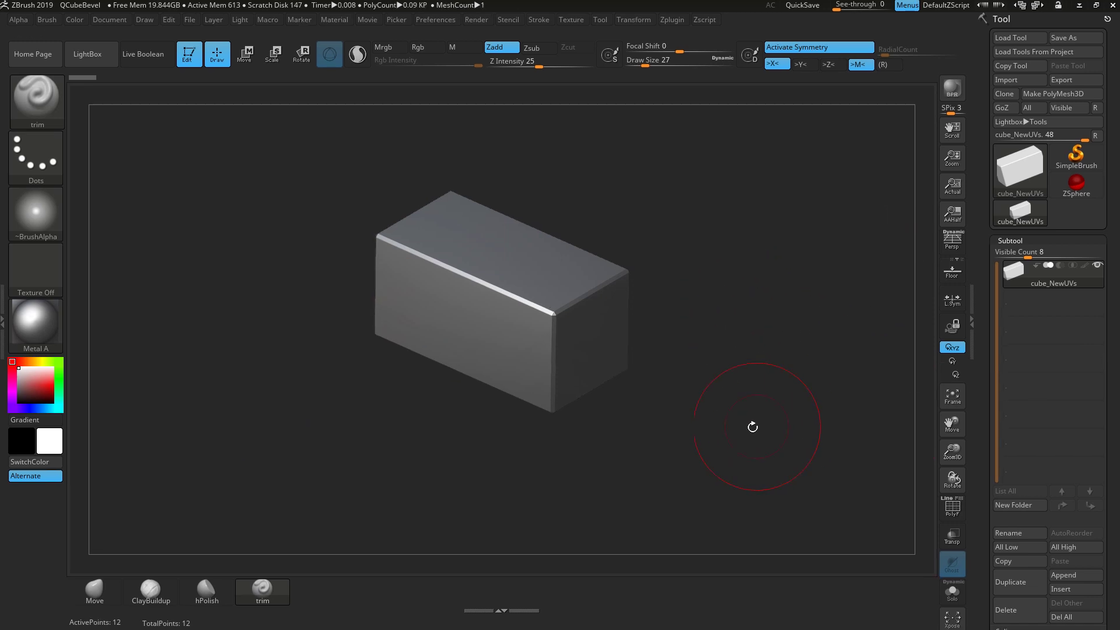
pyautogui.moveTo(727, 421)
pyautogui.mouseDown()
pyautogui.moveTo(750, 405)
pyautogui.moveTo(834, 434)
pyautogui.mouseUp()
pyautogui.click(953, 507)
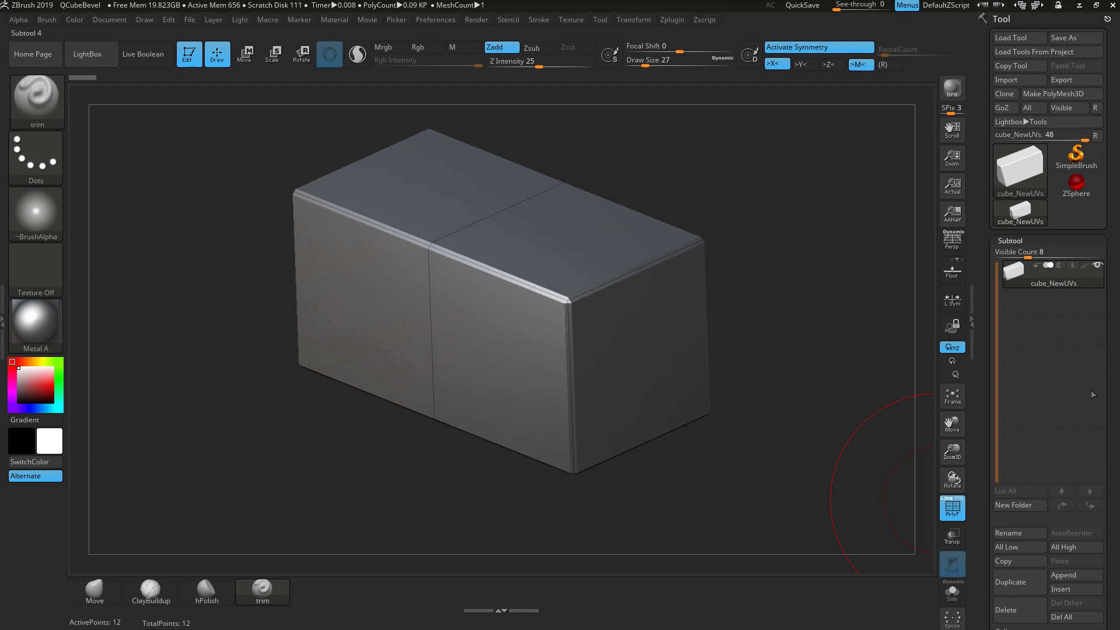
# - Open the DynaMesh settings within the box's geometry options
pyautogui.scroll(-6, 1115, 381)
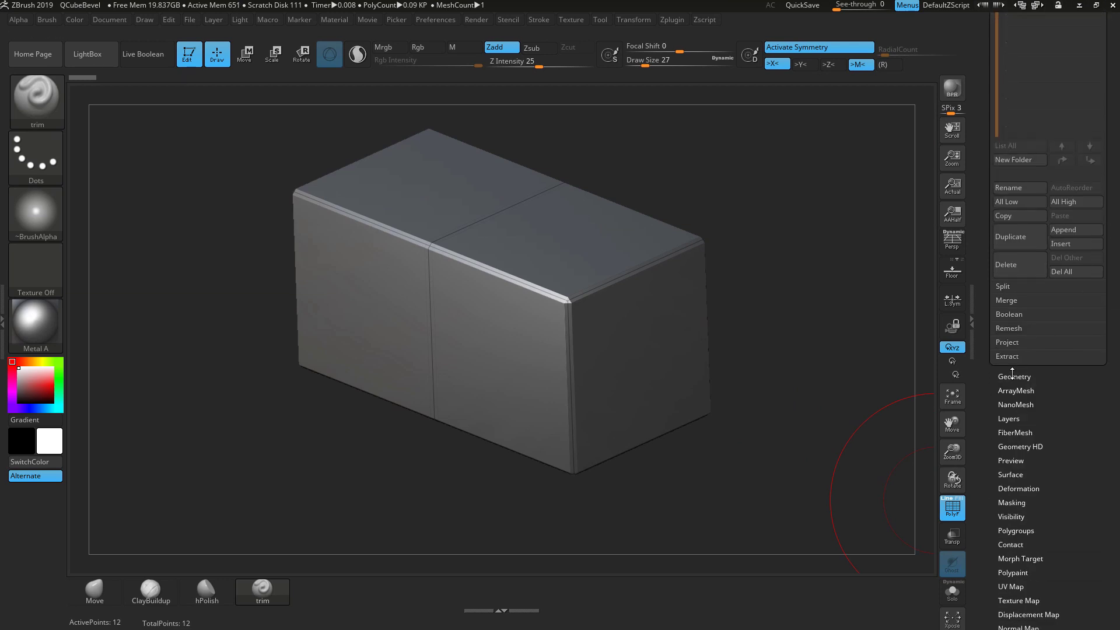
pyautogui.click(1012, 376)
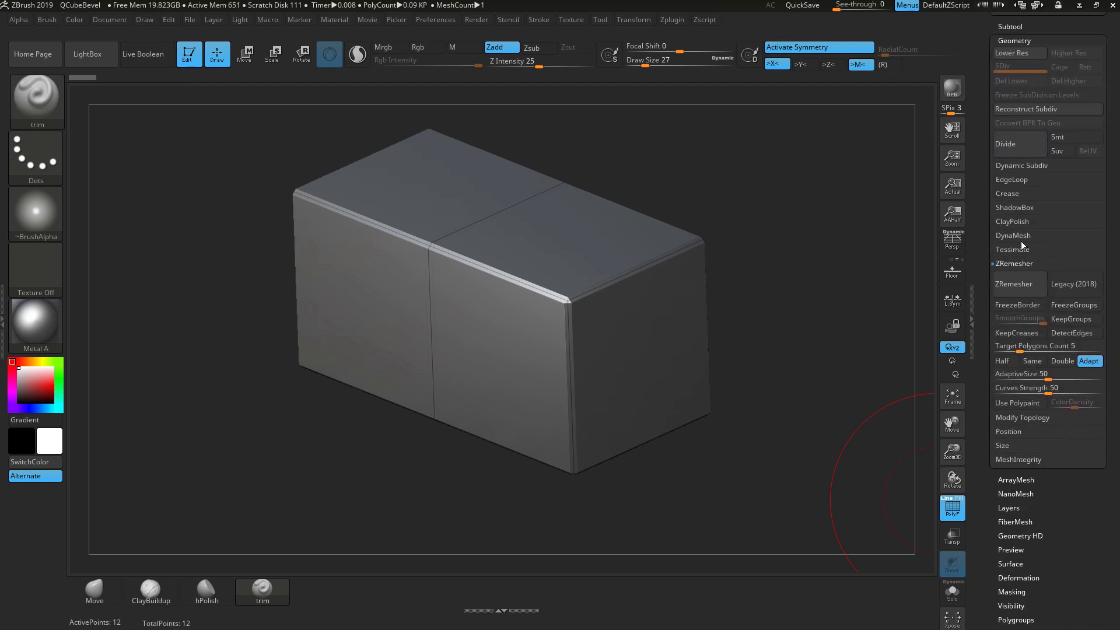
pyautogui.click(1015, 236)
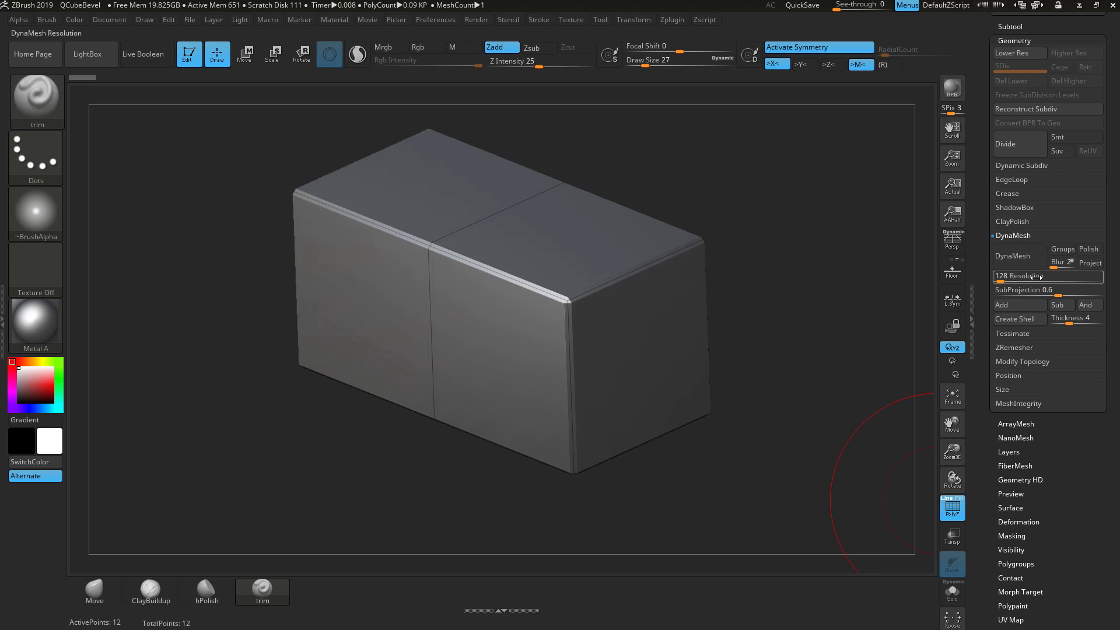
# - Try remeshing the box with DynaMesh at resolution 128, inspect the rounded edges and undo the remesh
pyautogui.click(1013, 257)
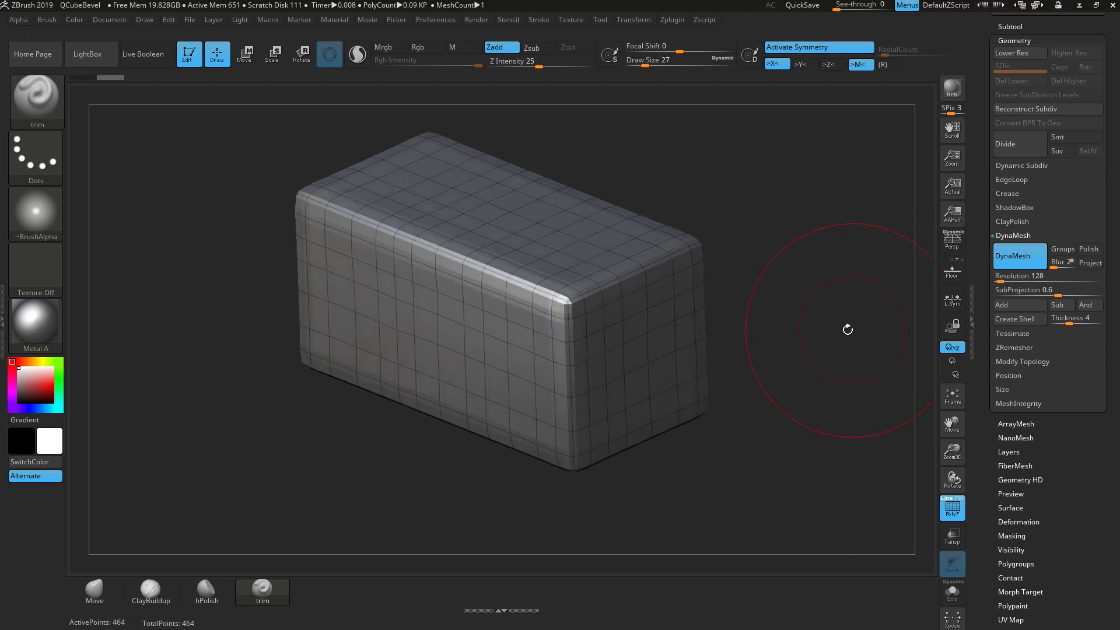
pyautogui.moveTo(847, 330); pyautogui.dragTo(771, 301)
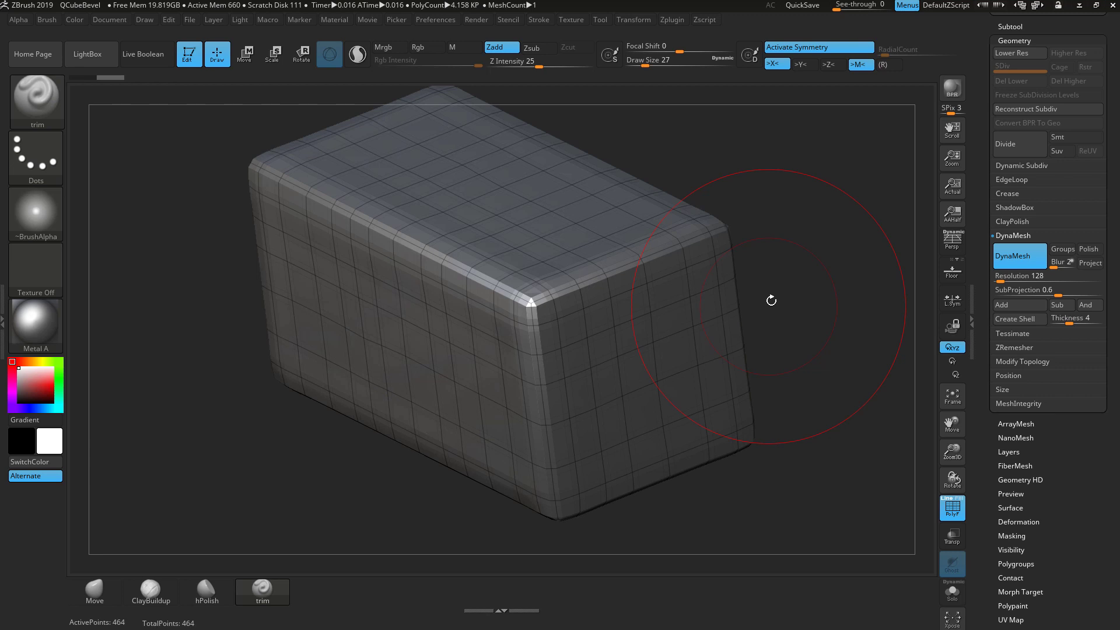
pyautogui.hotkey('ctrl', 'z')
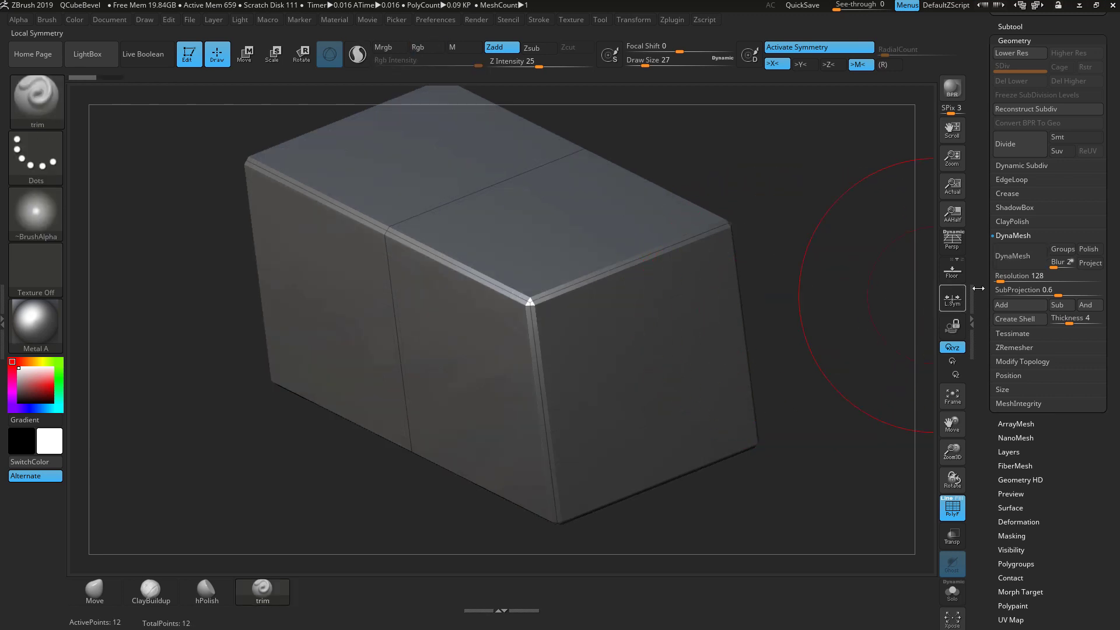
# - Set the DynaMesh resolution to 904 and remesh the box
pyautogui.moveTo(1000, 280); pyautogui.dragTo(1013, 280)
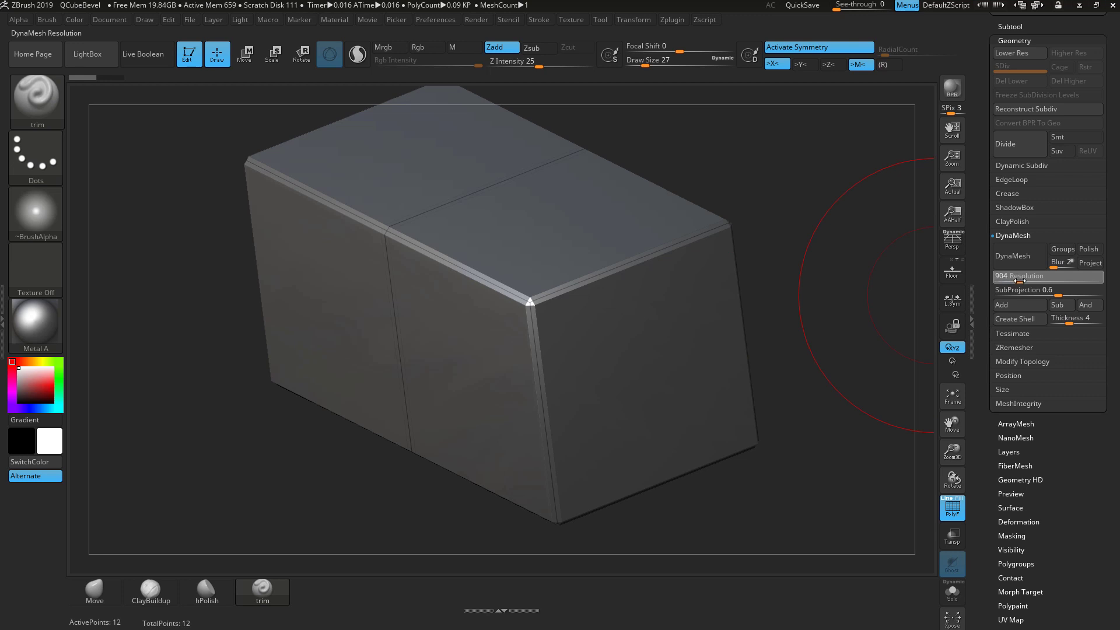
pyautogui.click(1019, 258)
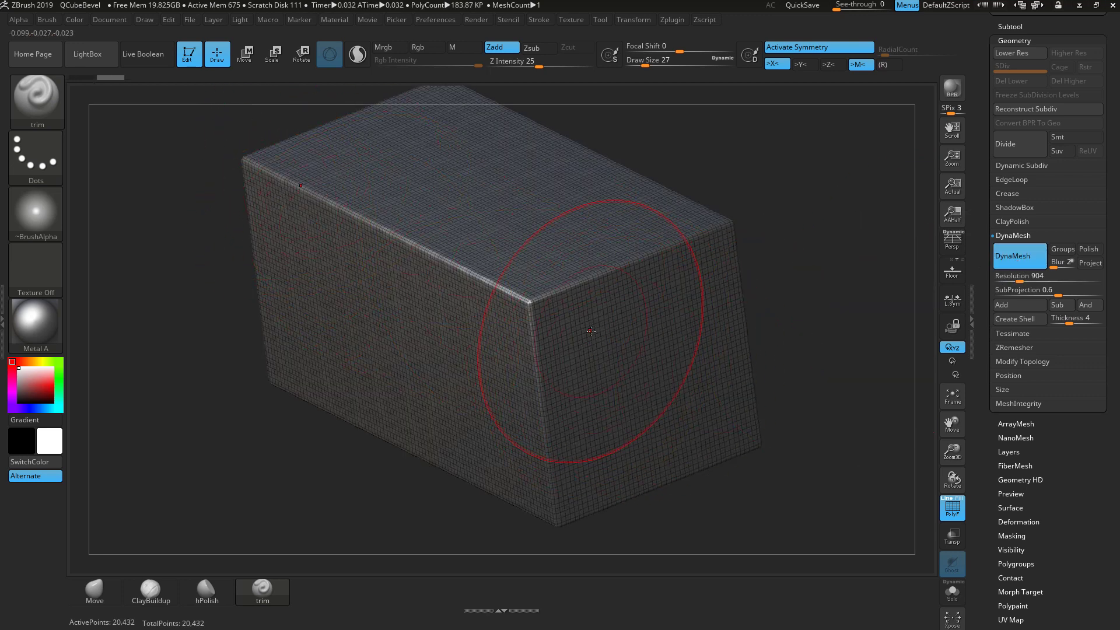
# - Reduce the brush draw size to 7, hide the wireframe and enable Z symmetry in addition to X
pyautogui.press('space')
pyautogui.moveTo(591, 303); pyautogui.dragTo(563, 303)
pyautogui.click(960, 511)
pyautogui.moveTo(880, 479); pyautogui.dragTo(851, 138)
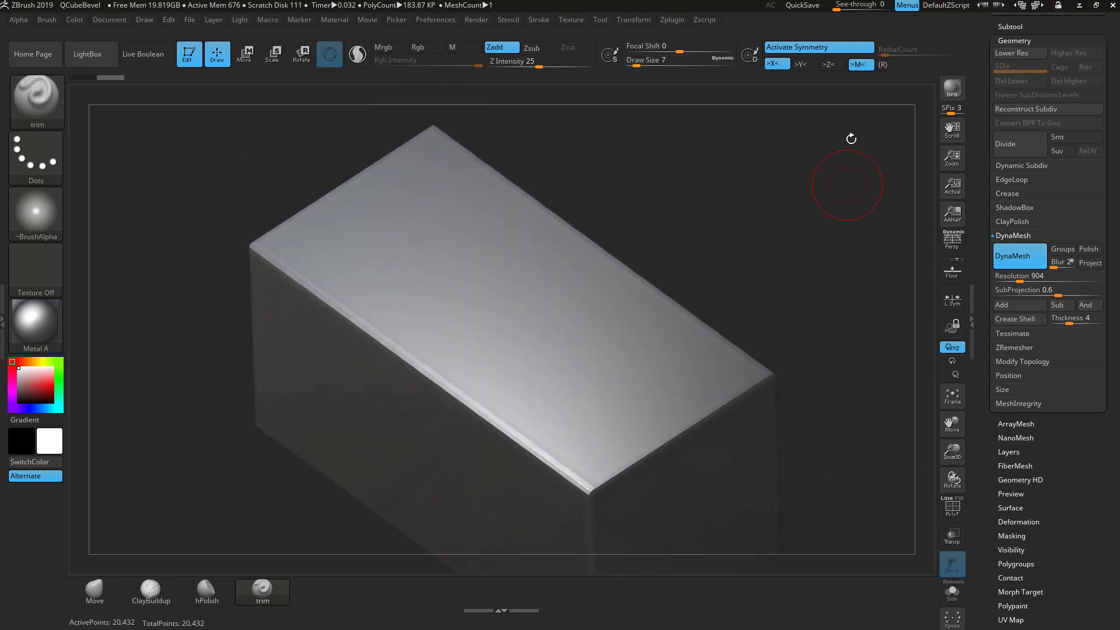
pyautogui.click(831, 64)
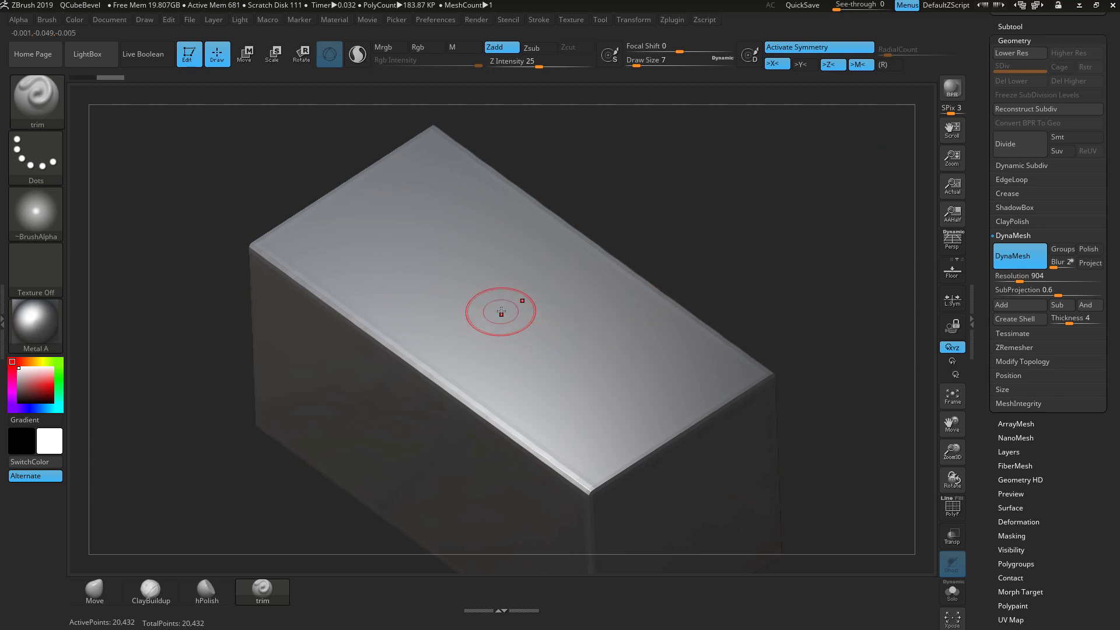
# - Paint a round mask at the centre of the box's top face and invert it so only the circle stays unmasked
pyautogui.moveTo(501, 313)
pyautogui.keyDown('ctrl'); pyautogui.mouseDown()
pyautogui.moveTo(531, 295)
pyautogui.moveTo(507, 309)
pyautogui.mouseUp(); pyautogui.keyUp('ctrl')
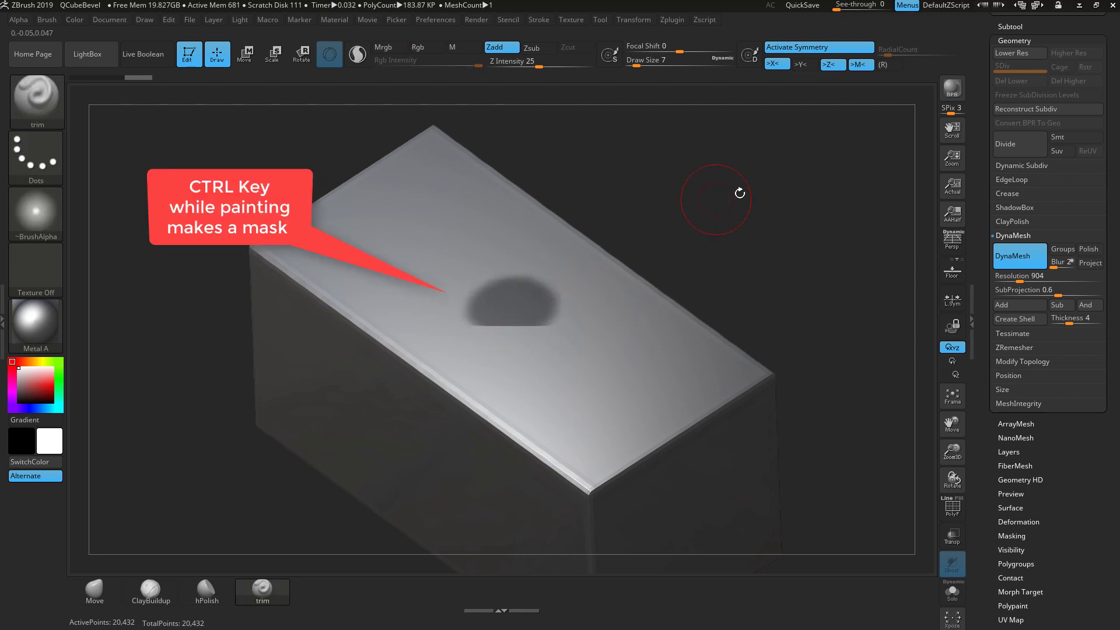
pyautogui.moveTo(739, 193); pyautogui.dragTo(718, 210)
pyautogui.moveTo(510, 324)
pyautogui.keyDown('ctrl'); pyautogui.mouseDown()
pyautogui.moveTo(513, 291)
pyautogui.moveTo(545, 304)
pyautogui.moveTo(502, 327)
pyautogui.moveTo(560, 280)
pyautogui.mouseUp(); pyautogui.keyUp('ctrl')
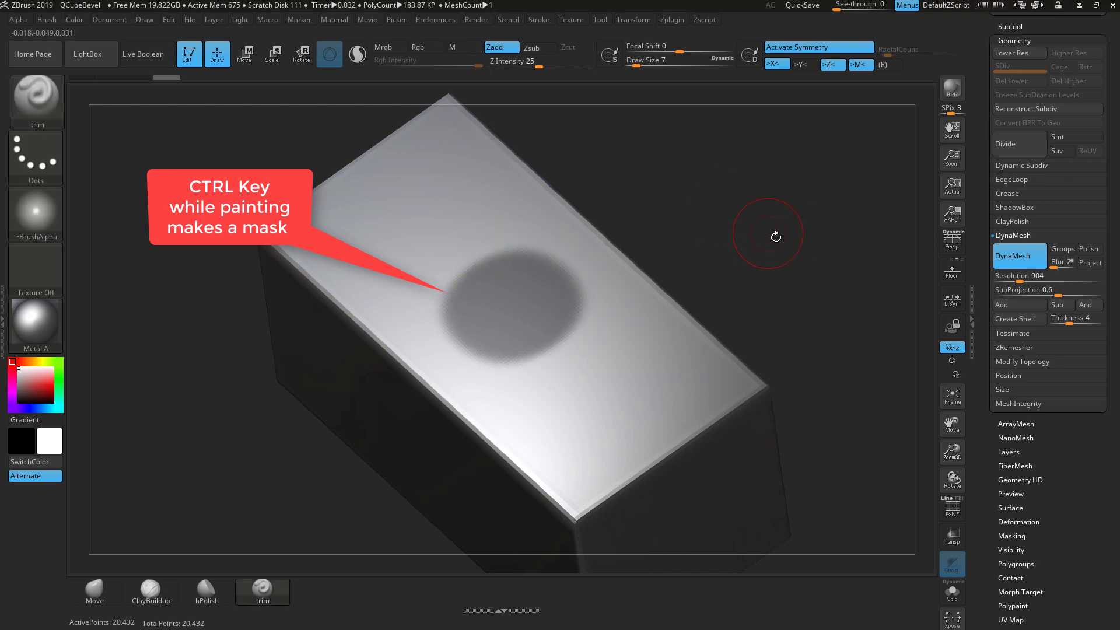
pyautogui.press('f')
pyautogui.moveTo(730, 242); pyautogui.dragTo(452, 357)
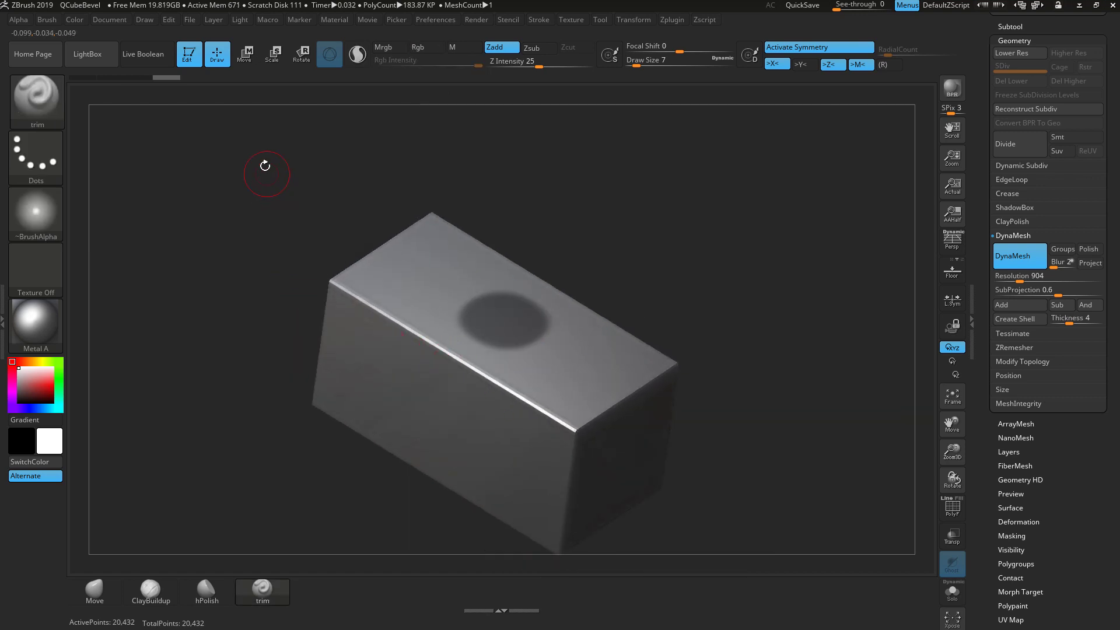
pyautogui.keyDown('ctrl'); pyautogui.click(280, 181); pyautogui.keyUp('ctrl')
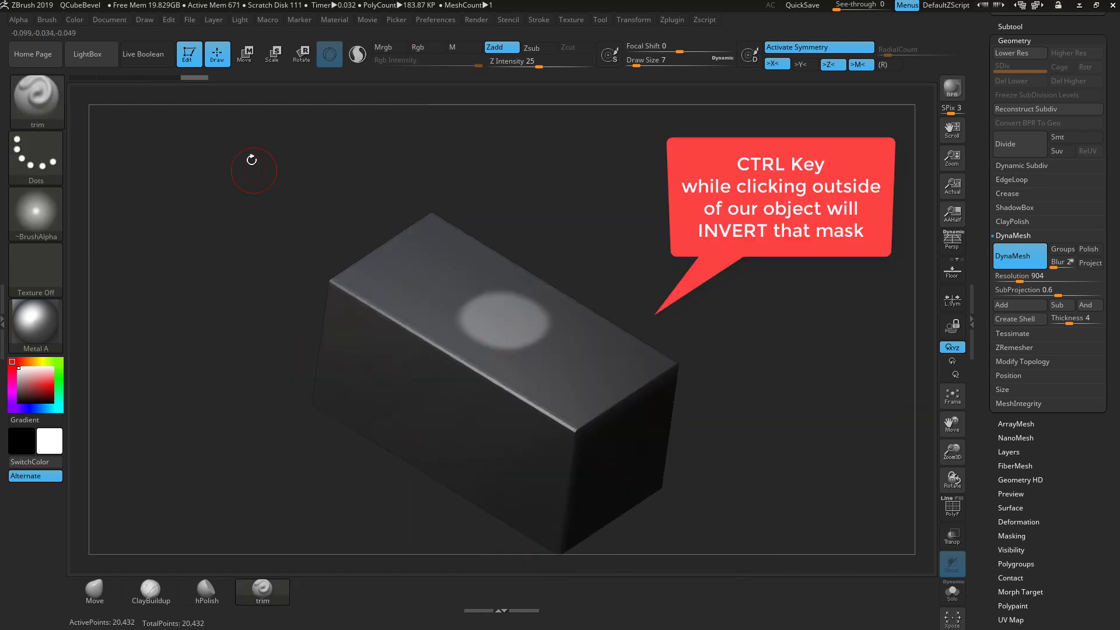
# - Move the unmasked circle upward with the gizmo to pull out a tall column, and clear the mask
pyautogui.click(245, 55)
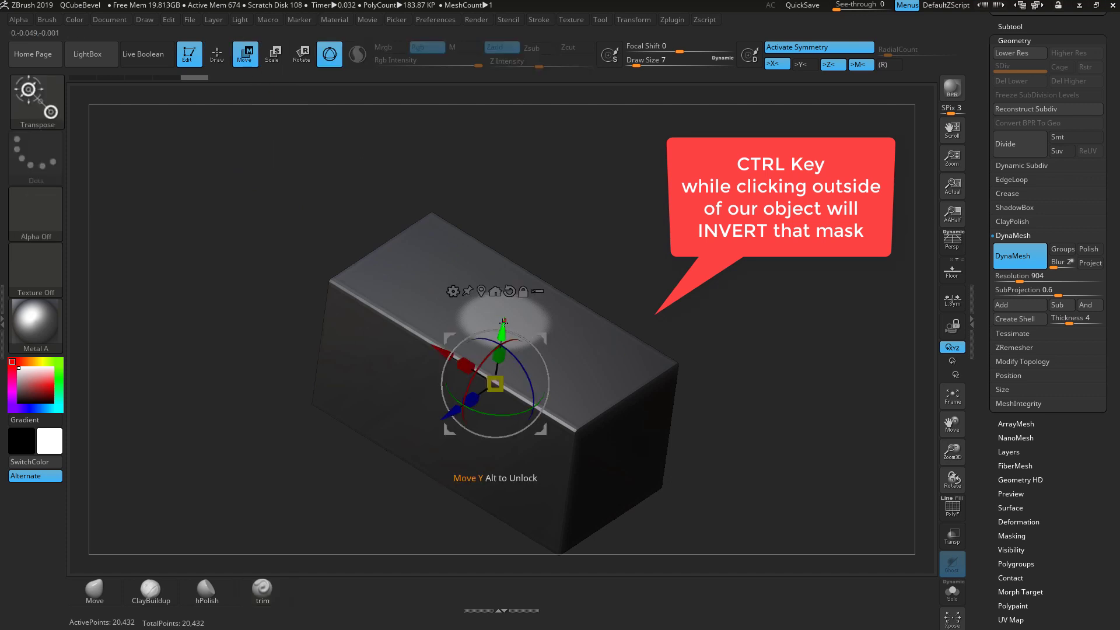
pyautogui.moveTo(500, 324); pyautogui.dragTo(521, 166)
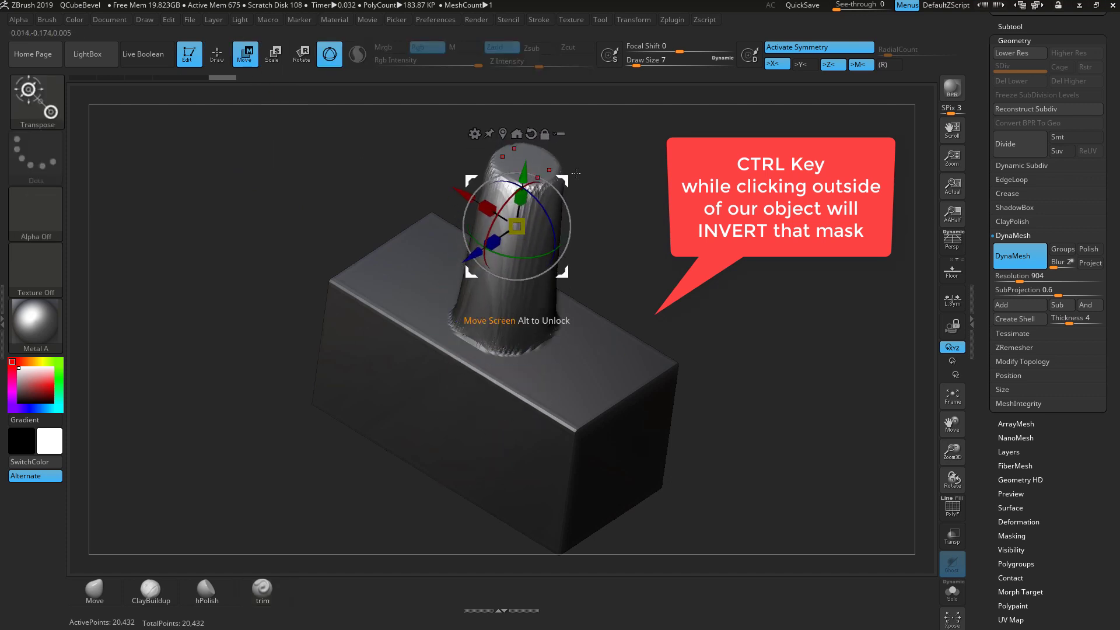
pyautogui.moveTo(725, 248)
pyautogui.mouseDown()
pyautogui.moveTo(752, 244)
pyautogui.moveTo(740, 252)
pyautogui.mouseUp()
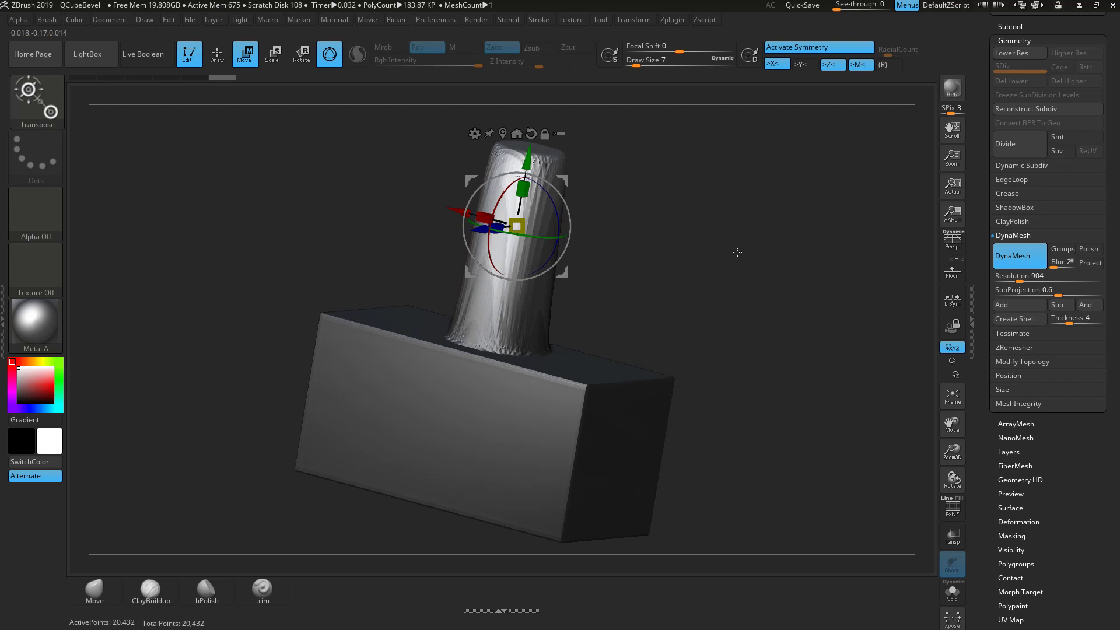
pyautogui.keyDown('ctrl'); pyautogui.moveTo(651, 242); pyautogui.dragTo(759, 332); pyautogui.keyUp('ctrl')
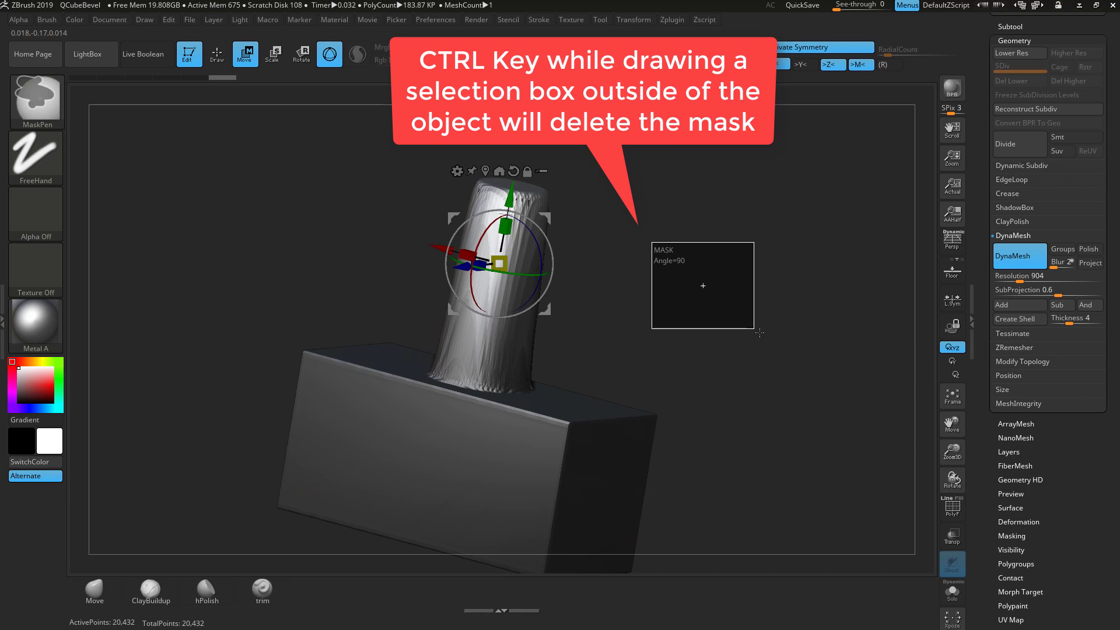
# - Clear the remaining mask, switch to the ClayBuildup brush and show the wireframe over the stretched column
pyautogui.keyDown('ctrl'); pyautogui.moveTo(759, 332); pyautogui.dragTo(809, 361); pyautogui.keyUp('ctrl')
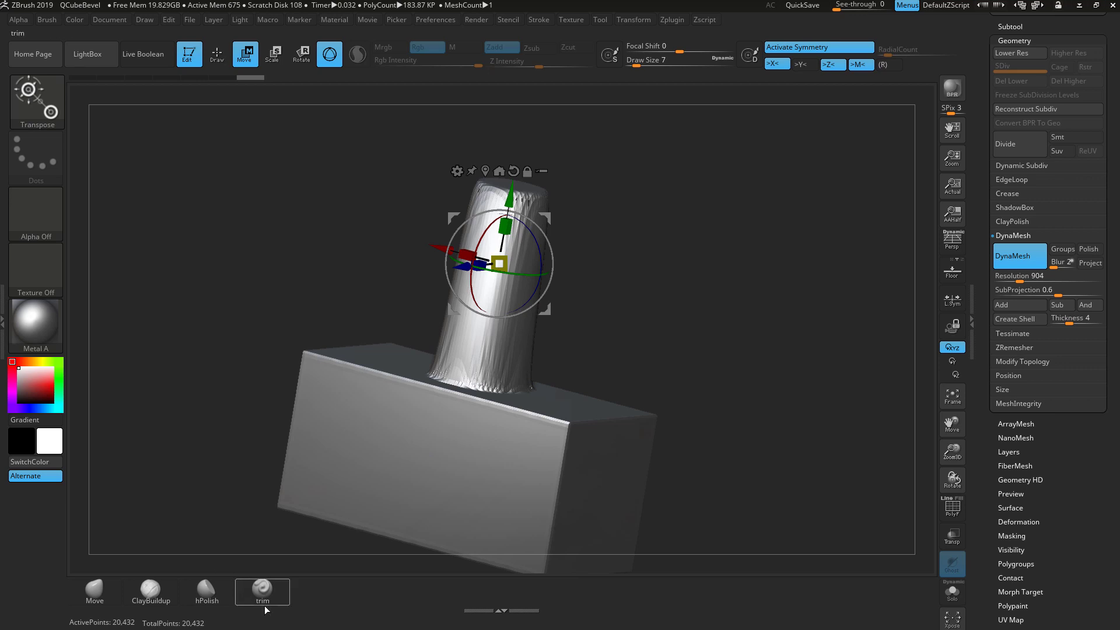
pyautogui.click(151, 590)
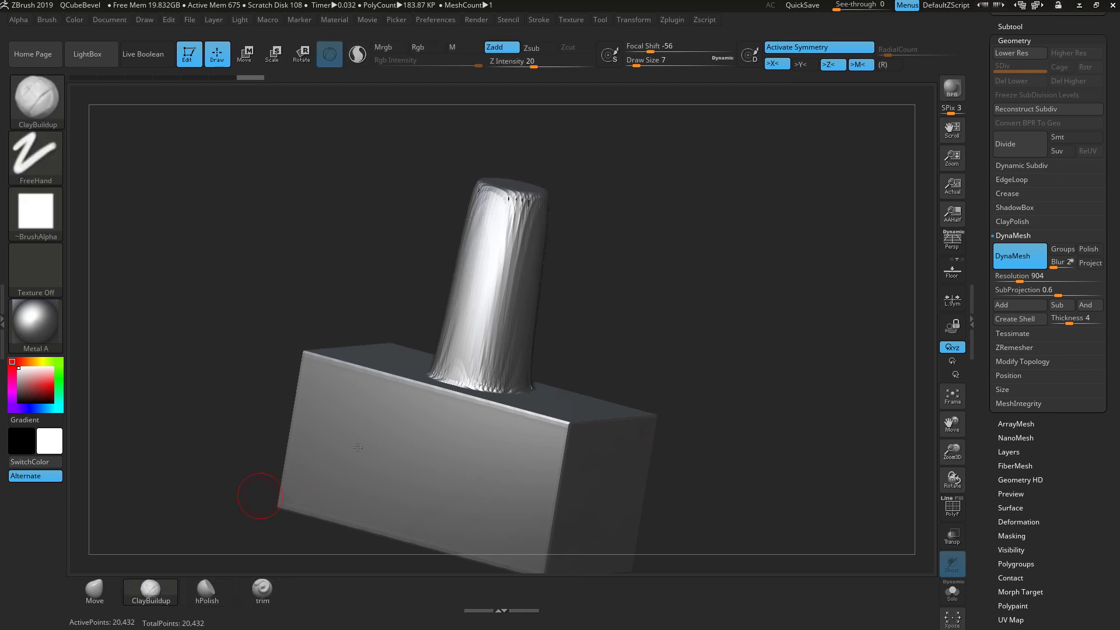
pyautogui.moveTo(764, 389)
pyautogui.mouseDown()
pyautogui.moveTo(838, 438)
pyautogui.moveTo(790, 388)
pyautogui.moveTo(450, 325)
pyautogui.mouseUp()
pyautogui.hotkey('shift', 'f')
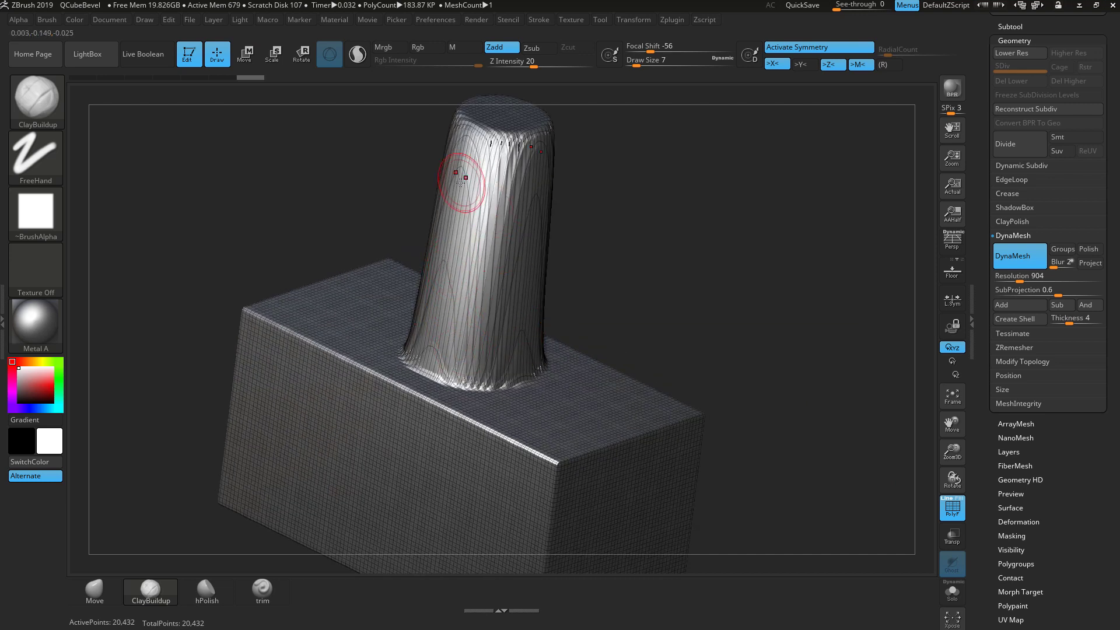
# - Try a few ClayBuildup strokes along the stretched side of the column and undo them
pyautogui.moveTo(415, 466)
pyautogui.mouseDown()
pyautogui.moveTo(362, 420)
pyautogui.moveTo(432, 467)
pyautogui.moveTo(409, 449)
pyautogui.mouseUp()
pyautogui.moveTo(458, 290)
pyautogui.mouseDown()
pyautogui.moveTo(435, 210)
pyautogui.moveTo(441, 332)
pyautogui.moveTo(450, 186)
pyautogui.mouseUp()
pyautogui.hotkey('ctrl', 'z')
pyautogui.hotkey('ctrl', 'z')
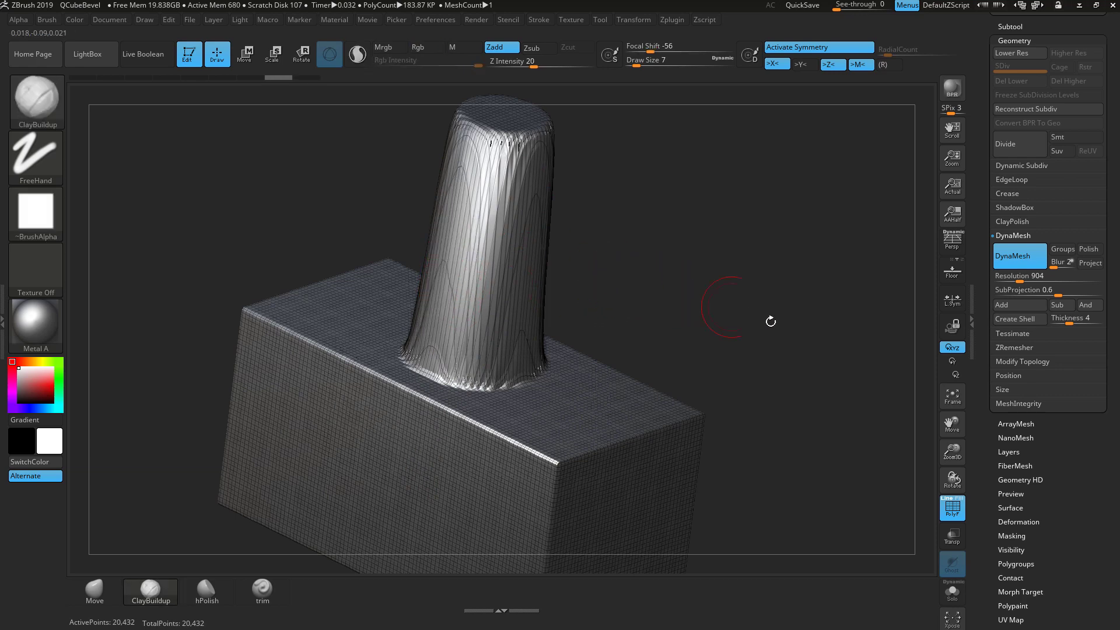
# - Remesh the model with DynaMesh at resolution 904 to redistribute the column's stretched polygons evenly
pyautogui.click(1028, 254)
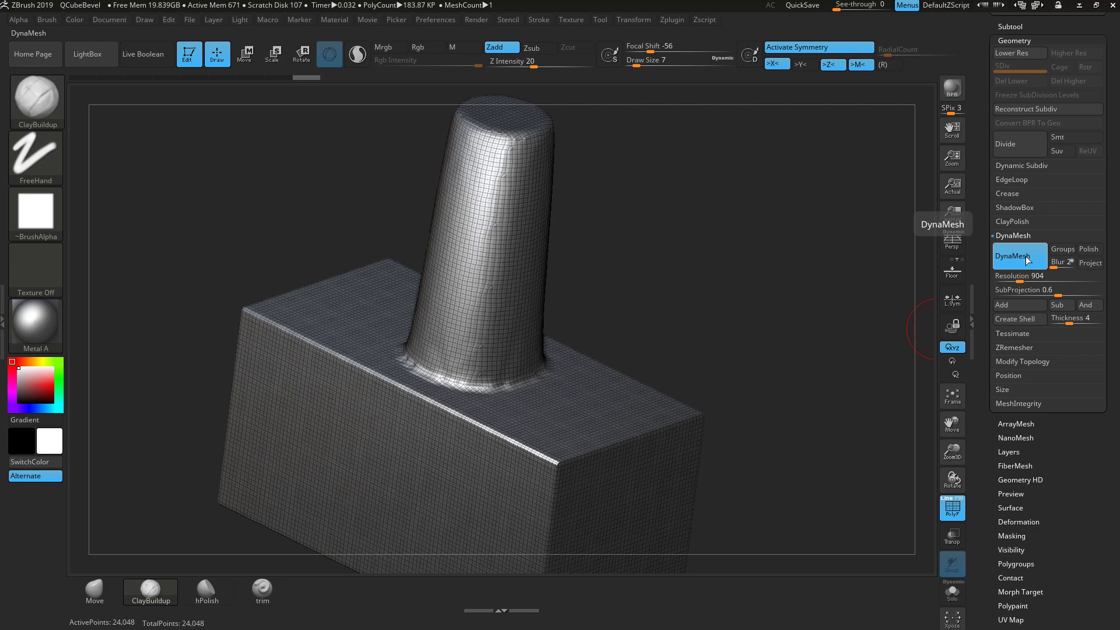
# - Test a short vertical ClayBuildup stroke on the middle of the remeshed column and undo it
pyautogui.moveTo(470, 288)
pyautogui.mouseDown()
pyautogui.moveTo(490, 226)
pyautogui.moveTo(490, 236)
pyautogui.mouseUp()
pyautogui.moveTo(688, 275)
pyautogui.mouseDown()
pyautogui.moveTo(741, 239)
pyautogui.moveTo(712, 287)
pyautogui.mouseUp()
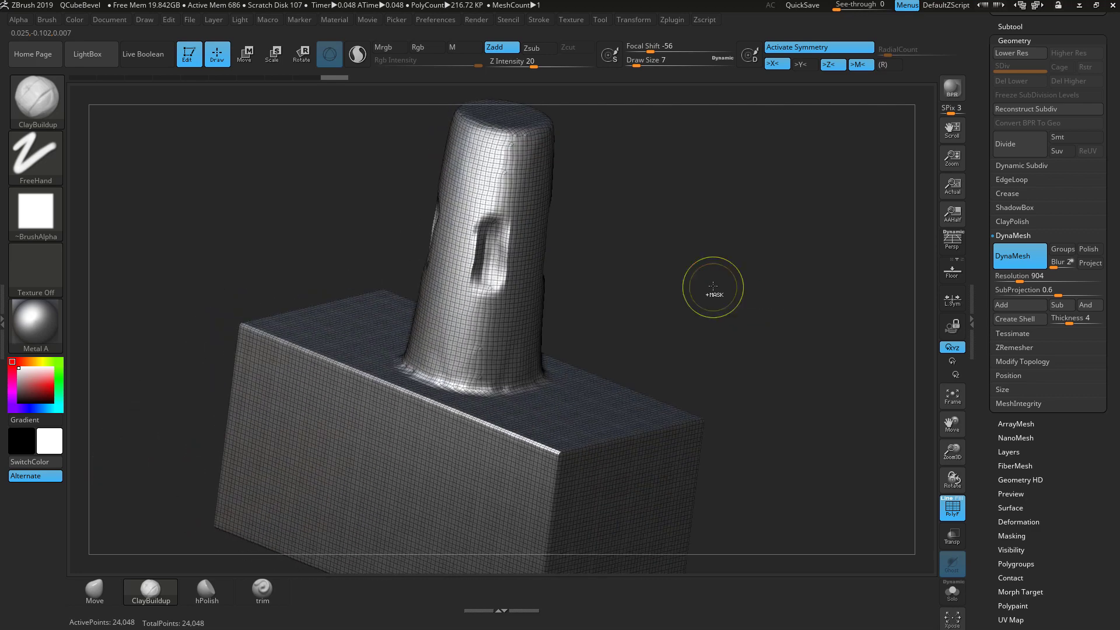
pyautogui.hotkey('ctrl', 'z')
# - Hide the wireframe, snap to a straight front view, mask the column's middle section and invert the mask
pyautogui.hotkey('shift', 'f')
pyautogui.moveTo(790, 392)
pyautogui.keyDown('shift'); pyautogui.mouseDown()
pyautogui.moveTo(758, 330)
pyautogui.moveTo(869, 369)
pyautogui.mouseUp(); pyautogui.keyUp('shift')
pyautogui.keyDown('ctrl'); pyautogui.moveTo(650, 262); pyautogui.dragTo(447, 360); pyautogui.keyUp('ctrl')
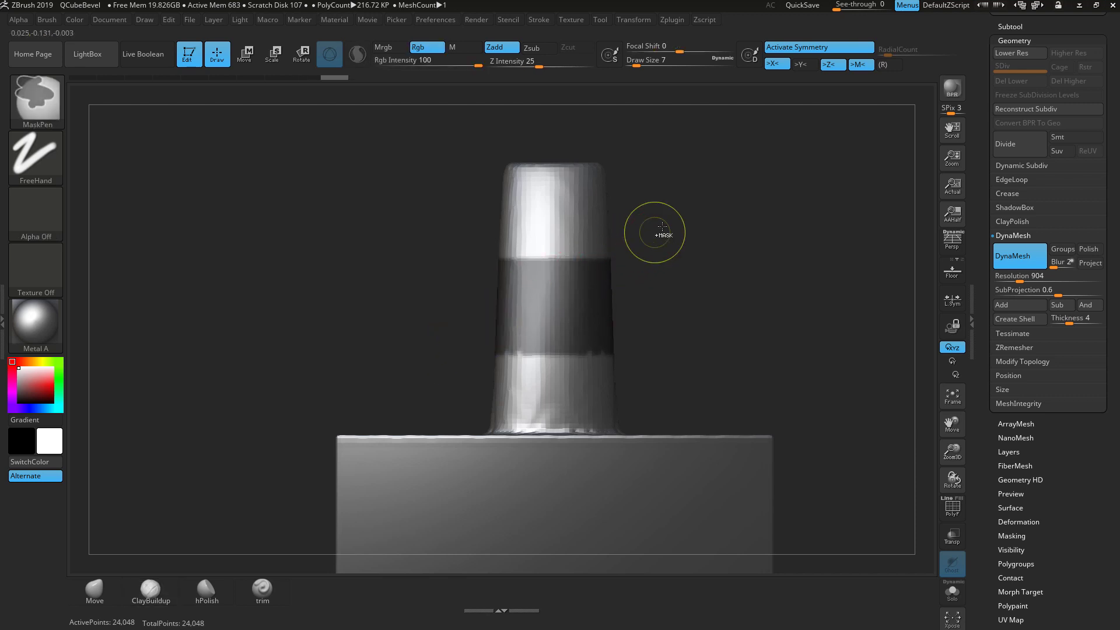
pyautogui.keyDown('ctrl'); pyautogui.moveTo(662, 227); pyautogui.dragTo(476, 371); pyautogui.keyUp('ctrl')
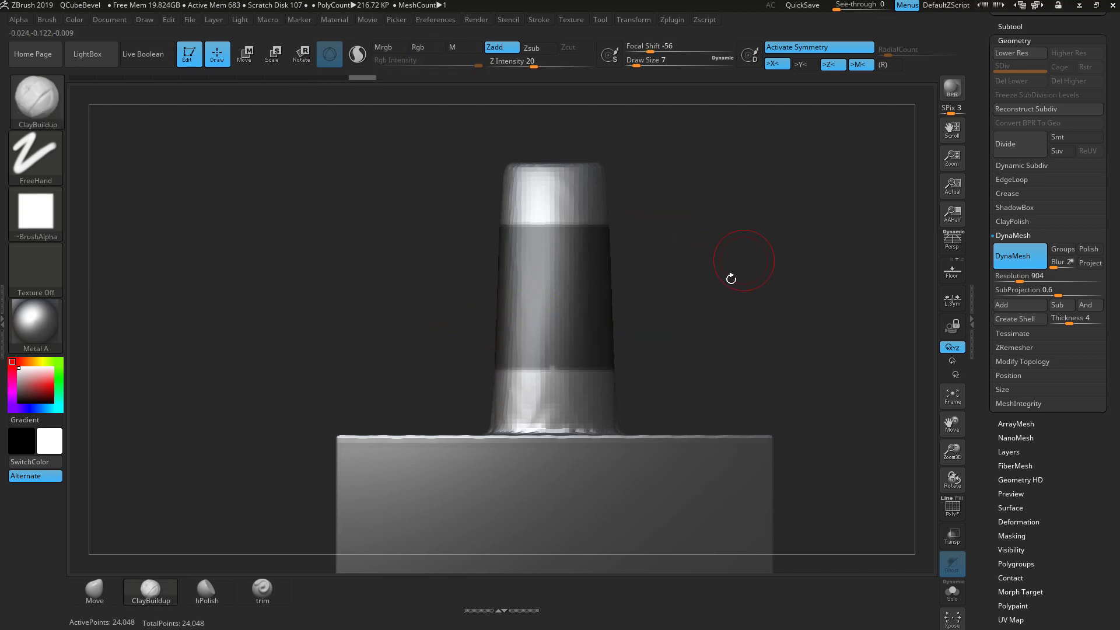
pyautogui.keyDown('ctrl'); pyautogui.click(723, 301); pyautogui.keyUp('ctrl')
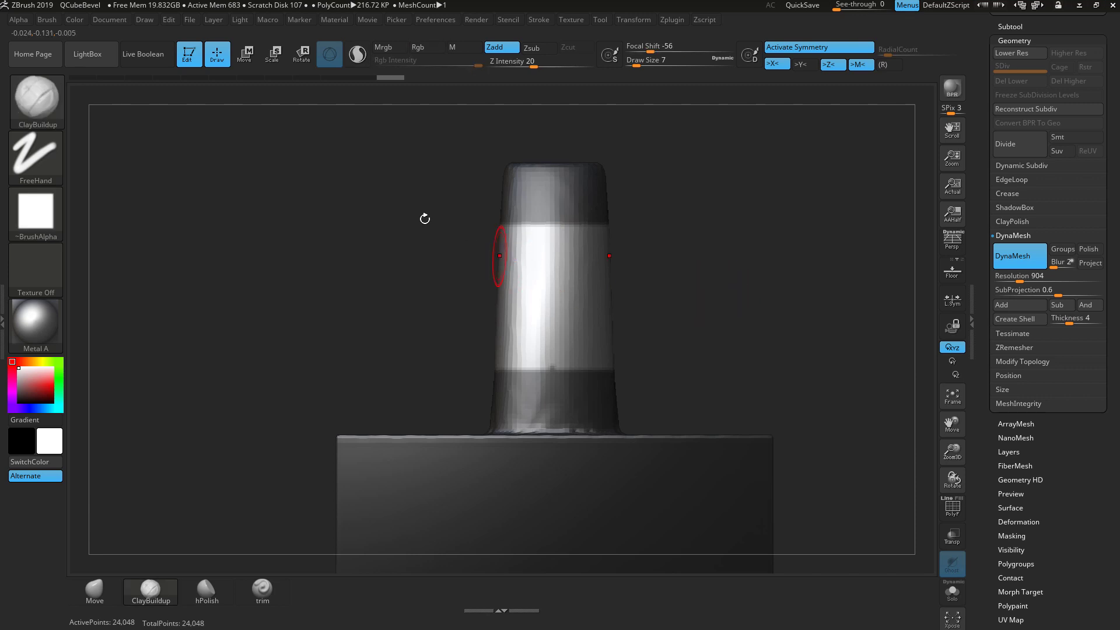
# - Scale the column's unmasked middle band with the gizmo, narrowing it along X and widening it strongly along Z
pyautogui.click(249, 56)
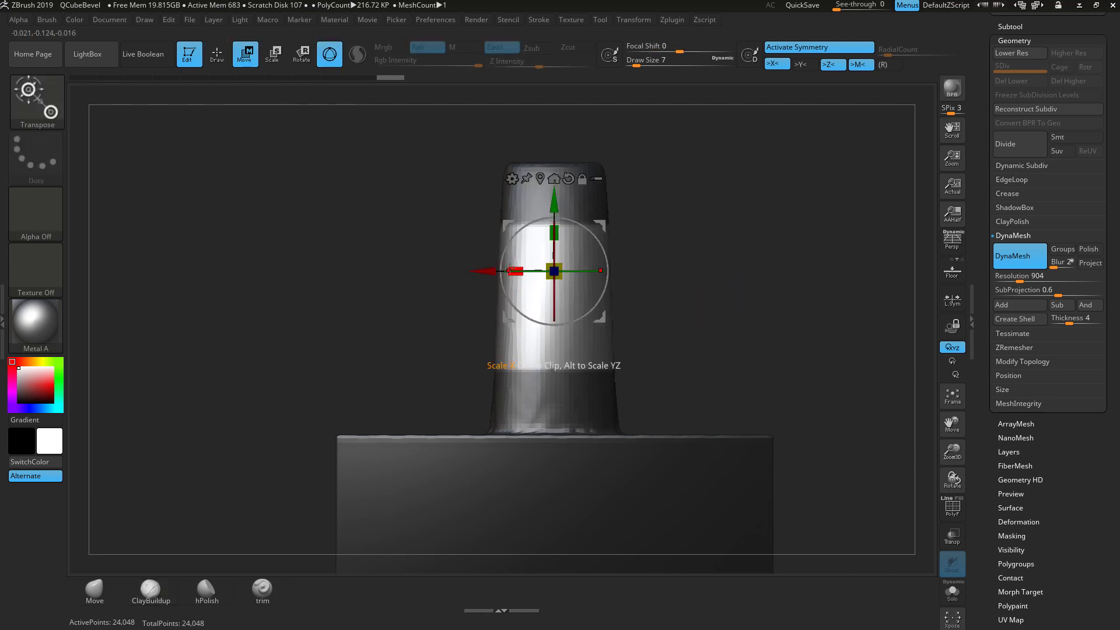
pyautogui.moveTo(532, 269); pyautogui.dragTo(523, 268)
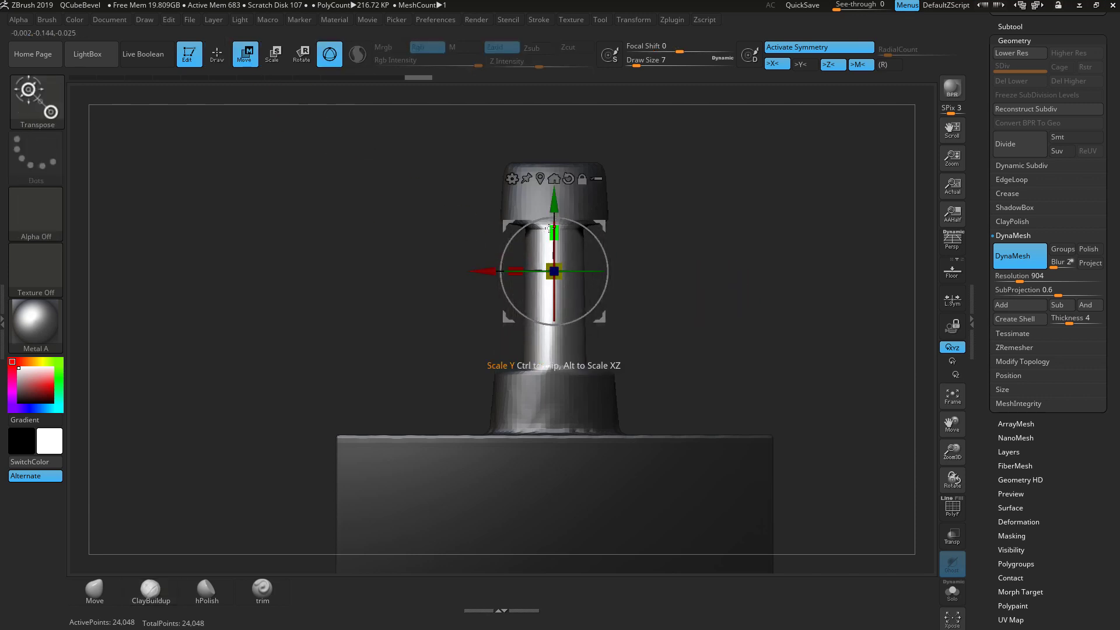
pyautogui.keyDown('alt'); pyautogui.moveTo(550, 229); pyautogui.dragTo(550, 206); pyautogui.keyUp('alt')
pyautogui.moveTo(765, 267); pyautogui.dragTo(713, 275)
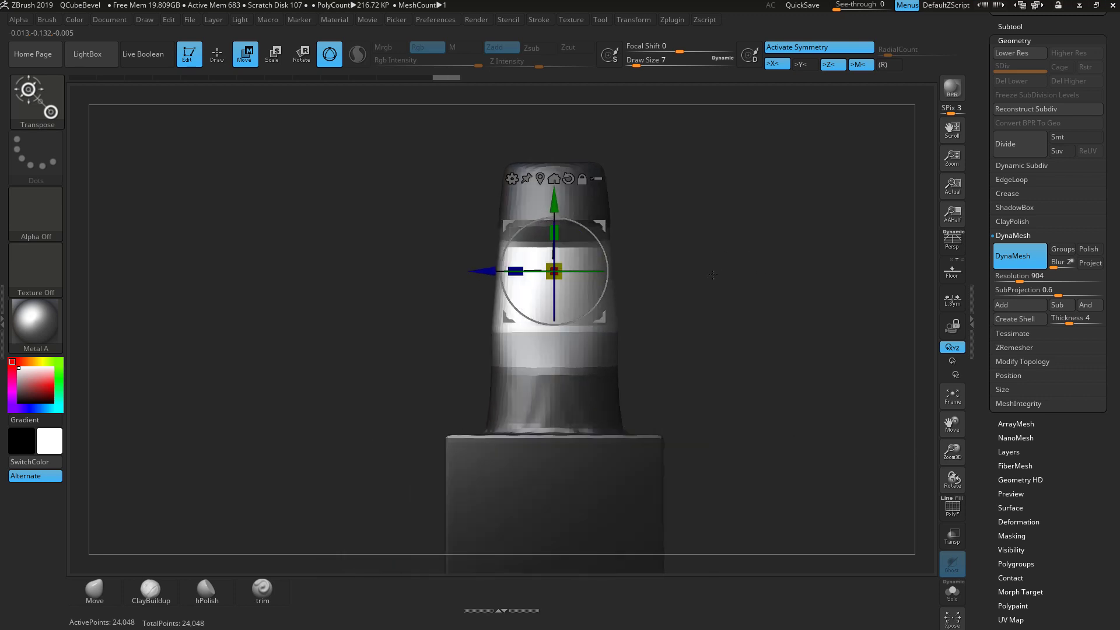
pyautogui.moveTo(521, 262); pyautogui.dragTo(459, 257)
pyautogui.moveTo(553, 225); pyautogui.dragTo(546, 257)
pyautogui.hotkey('ctrl', 'z')
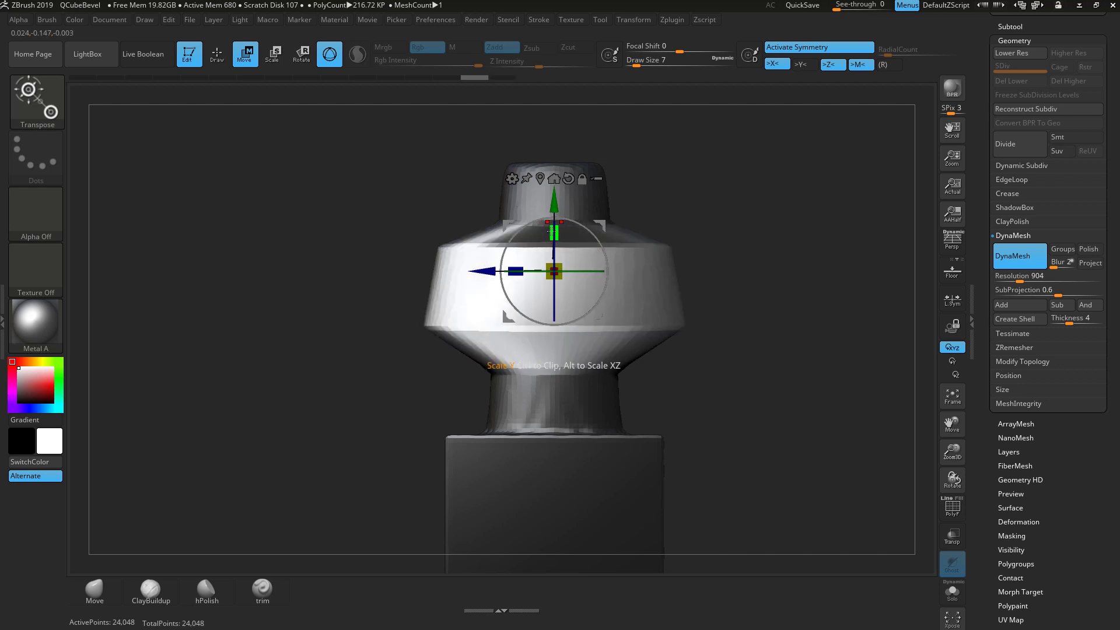
pyautogui.hotkey('ctrl', 'shift', 'z')
pyautogui.hotkey('ctrl', 'shift', 'z')
pyautogui.hotkey('ctrl', 'shift', 'z')
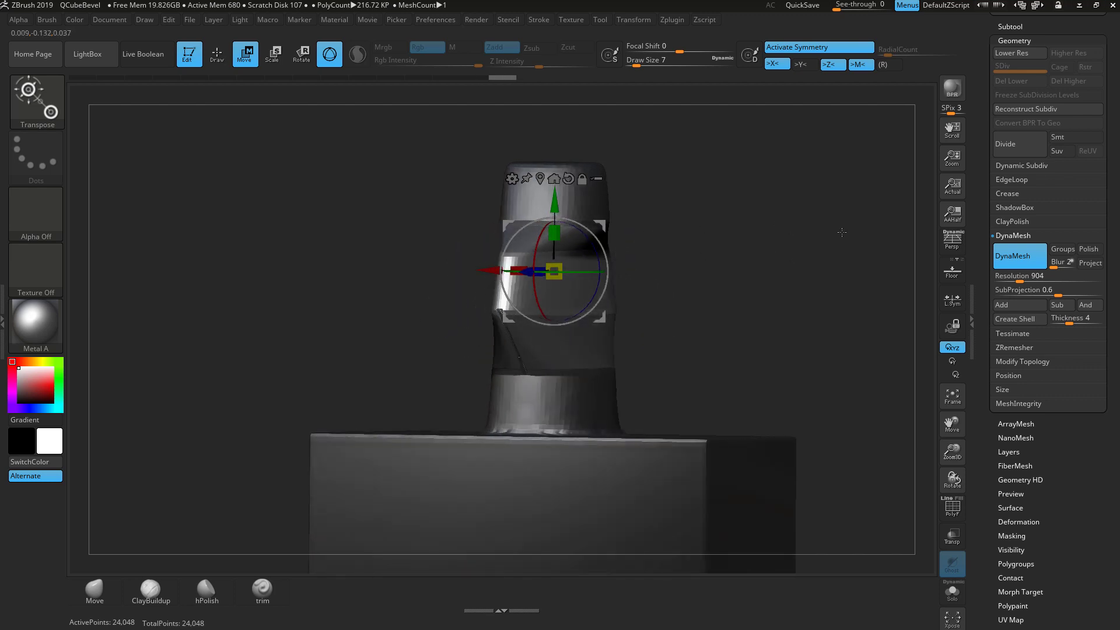
pyautogui.hotkey('ctrl', 'z')
pyautogui.hotkey('ctrl', 'shift', 'z')
pyautogui.hotkey('ctrl', 'z')
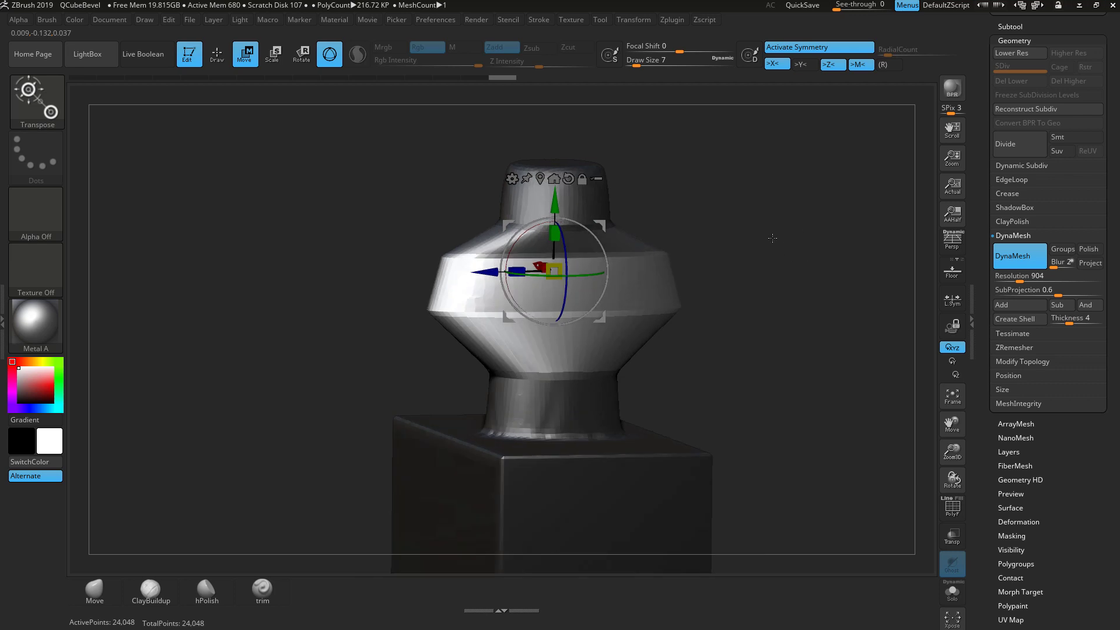
pyautogui.hotkey('ctrl', 'shift', 'z')
pyautogui.hotkey('ctrl', 'shift', 'z')
# - Show the wireframe, clear the mask, return to draw mode and remesh the reshaped column with DynaMesh
pyautogui.click(952, 507)
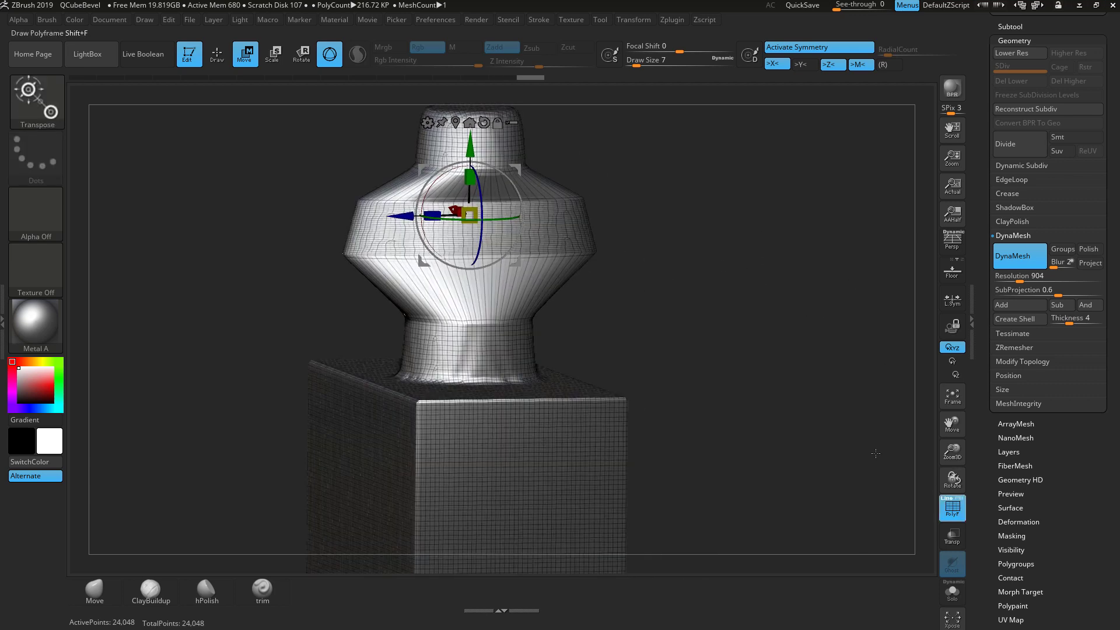
pyautogui.hotkey('ctrl', 'shift', 'z')
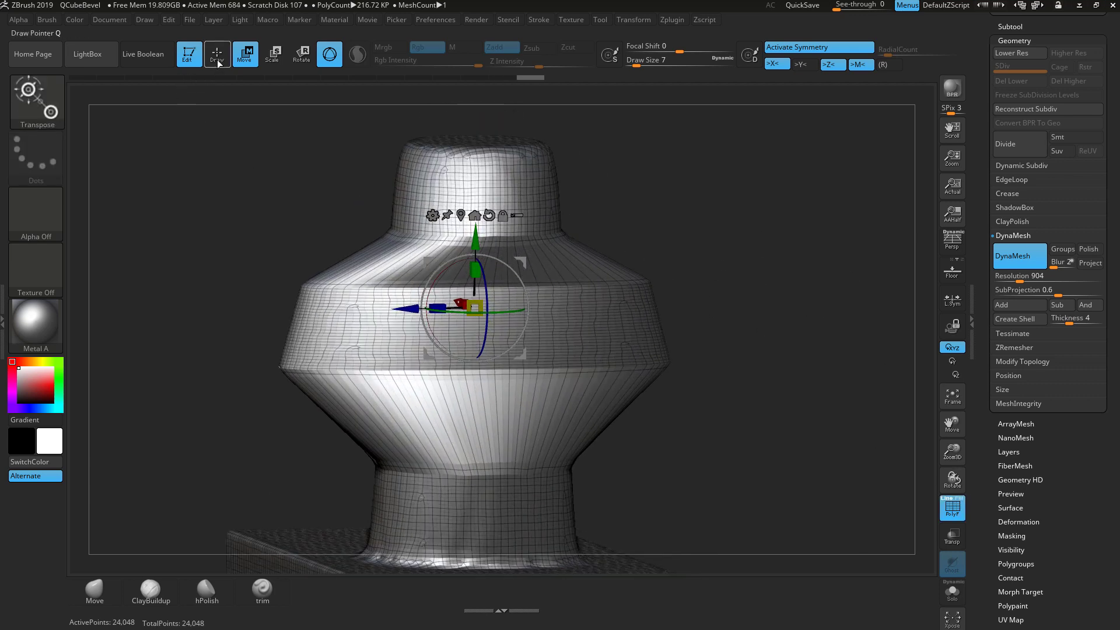
pyautogui.click(217, 55)
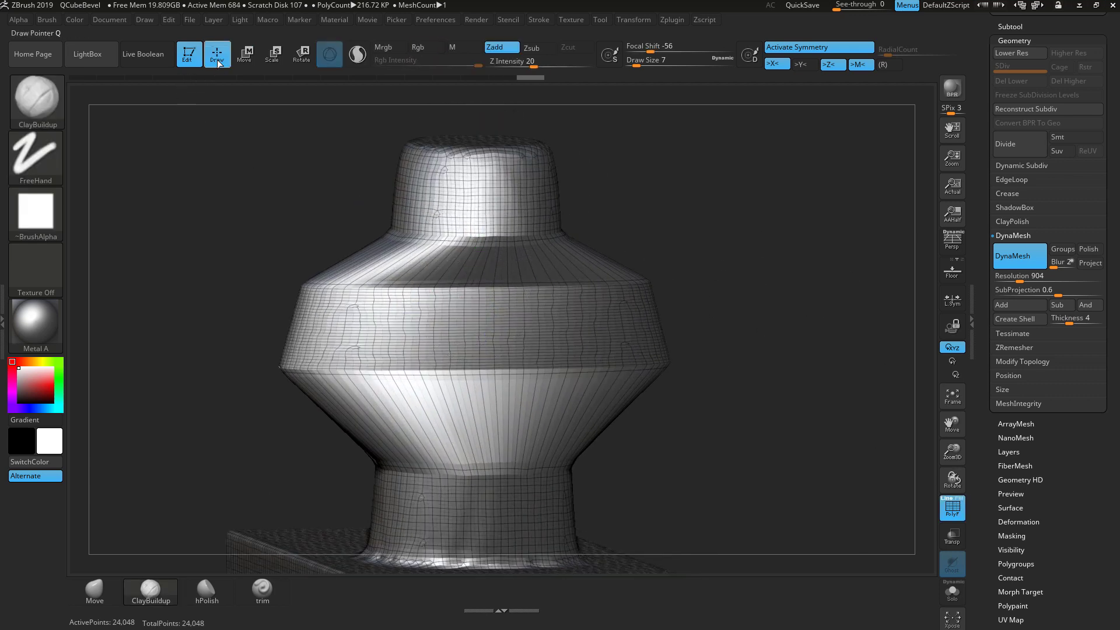
pyautogui.click(1025, 257)
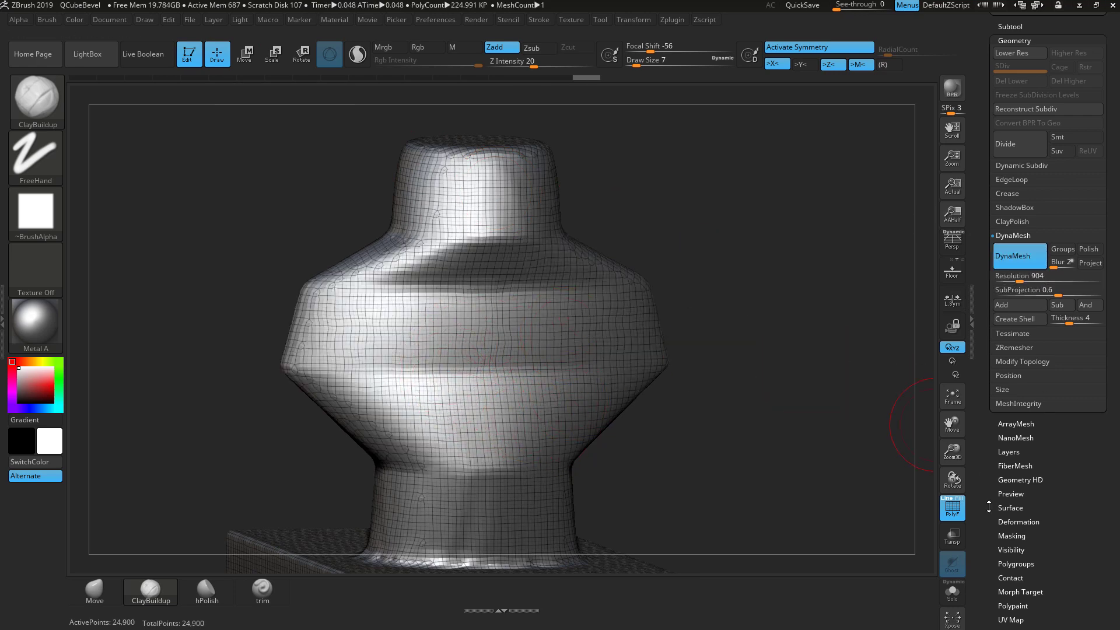
# - Hide the wireframe, paint a round mask at the centre of the box's long side face, and invert it
pyautogui.click(960, 506)
pyautogui.keyDown('alt'); pyautogui.moveTo(720, 394); pyautogui.dragTo(707, 243); pyautogui.keyUp('alt')
pyautogui.moveTo(772, 318)
pyautogui.mouseDown()
pyautogui.moveTo(802, 340)
pyautogui.moveTo(803, 328)
pyautogui.moveTo(746, 356)
pyautogui.moveTo(710, 325)
pyautogui.moveTo(720, 343)
pyautogui.mouseUp()
pyautogui.keyDown('ctrl'); pyautogui.moveTo(551, 337); pyautogui.dragTo(536, 311); pyautogui.keyUp('ctrl')
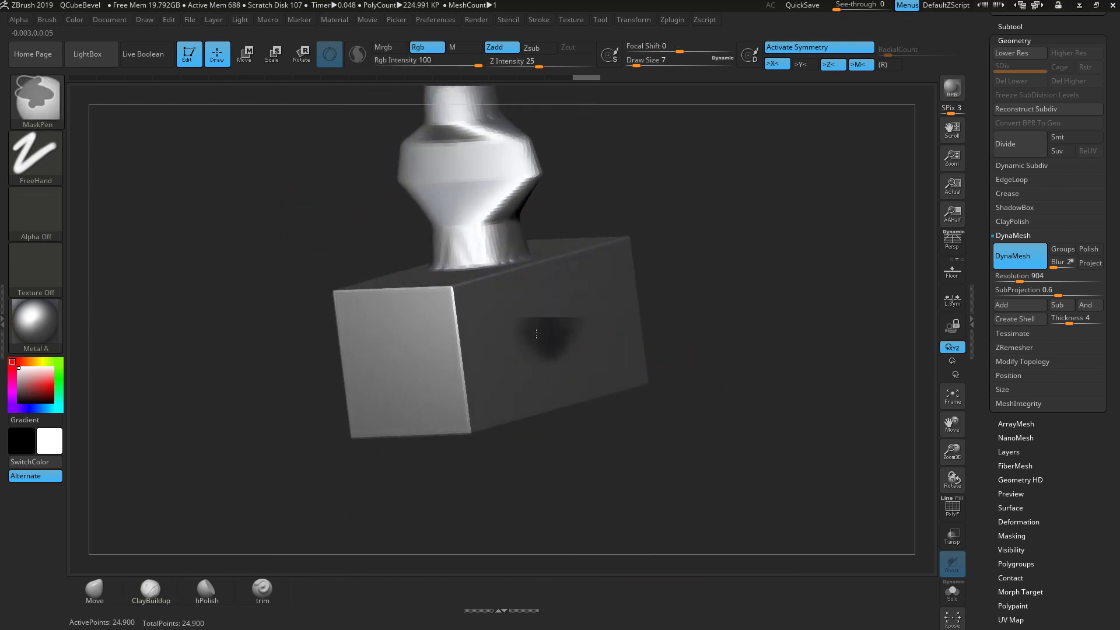
pyautogui.moveTo(812, 315); pyautogui.dragTo(781, 325)
pyautogui.keyDown('ctrl'); pyautogui.moveTo(557, 300); pyautogui.dragTo(525, 315); pyautogui.keyUp('ctrl')
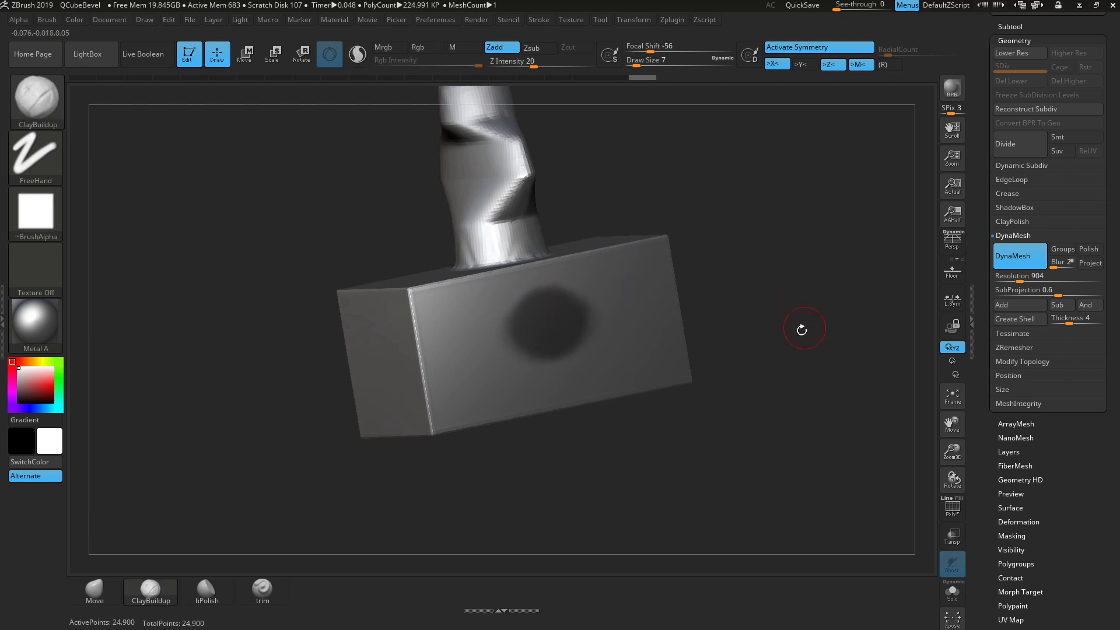
pyautogui.moveTo(799, 327); pyautogui.dragTo(325, 156)
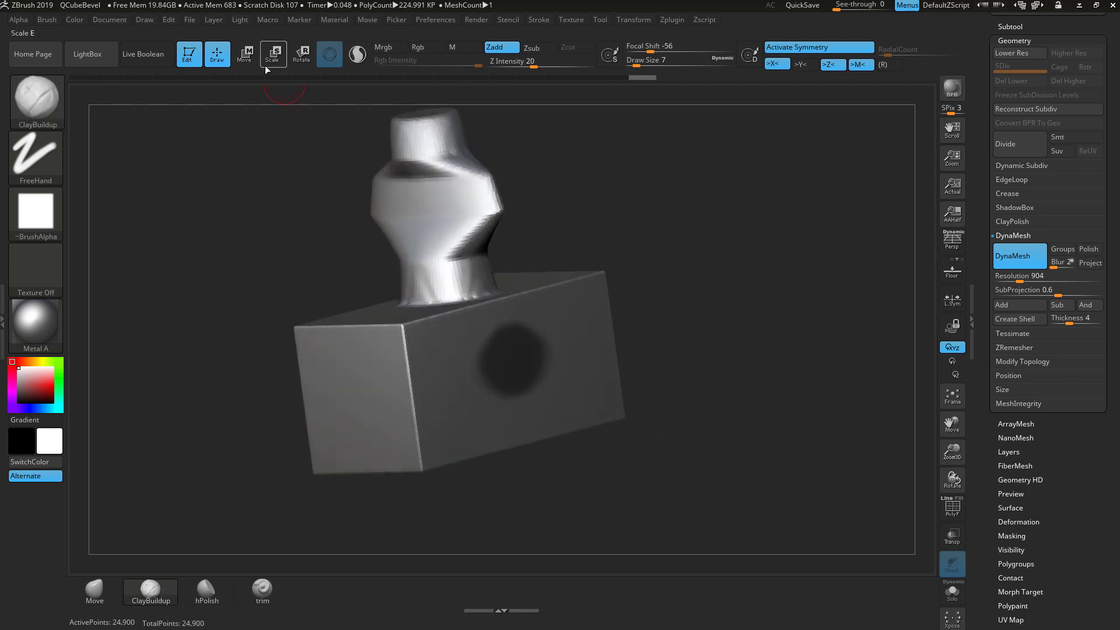
pyautogui.keyDown('ctrl'); pyautogui.click(250, 181); pyautogui.keyUp('ctrl')
# - Centre the move gizmo on the unmasked circle and pull it outward into a peg mirrored on both long sides
pyautogui.click(244, 58)
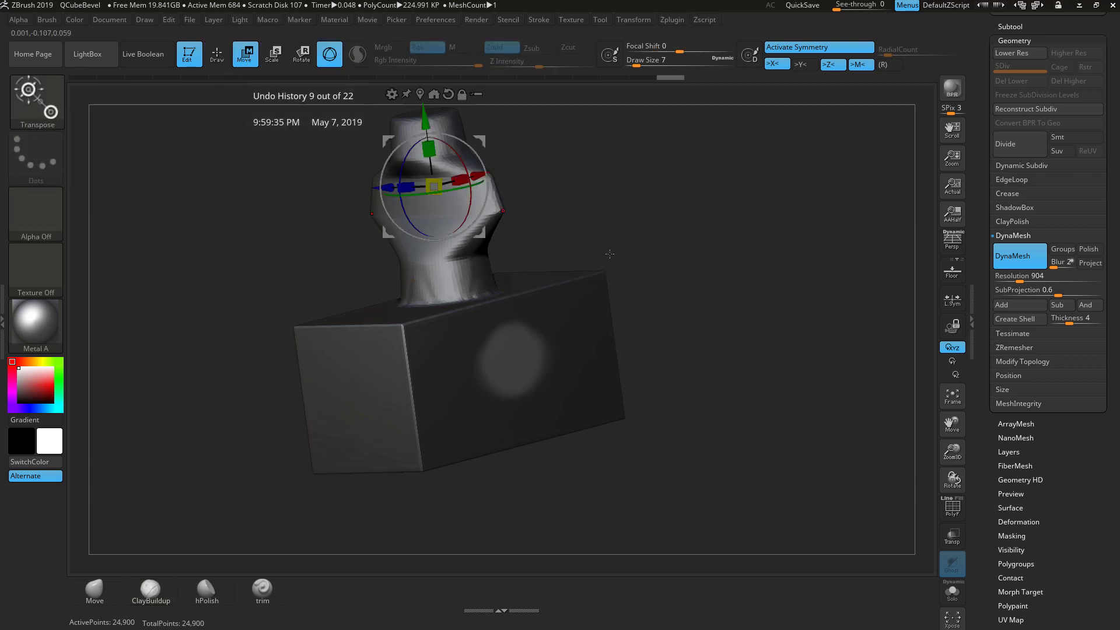
pyautogui.moveTo(310, 116); pyautogui.dragTo(420, 175)
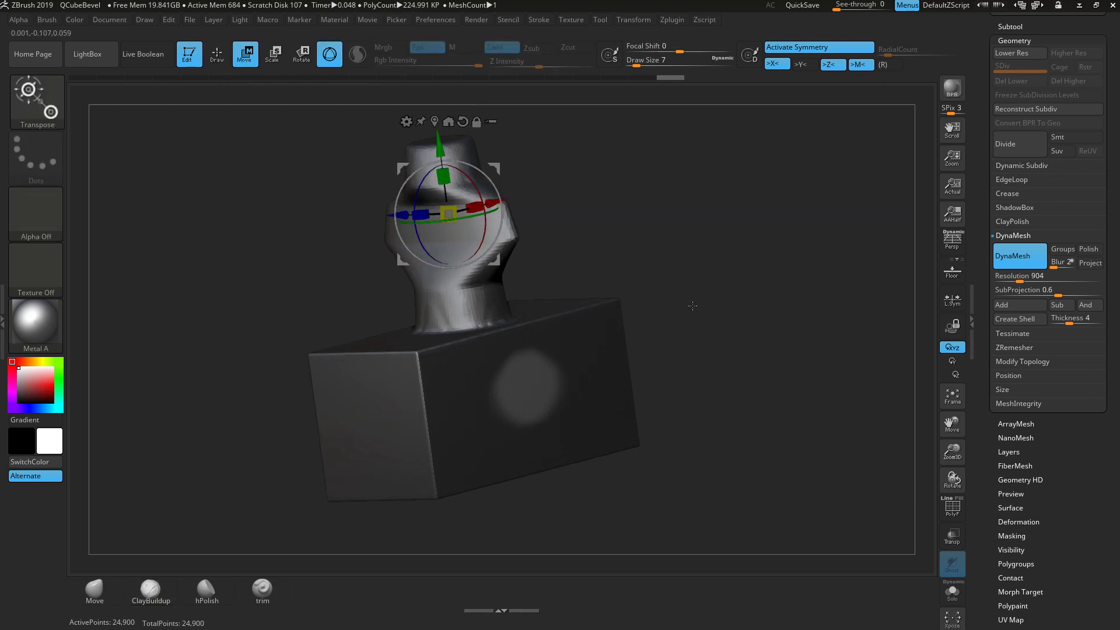
pyautogui.click(435, 121)
pyautogui.moveTo(516, 392); pyautogui.dragTo(413, 369)
pyautogui.moveTo(653, 315); pyautogui.dragTo(875, 309)
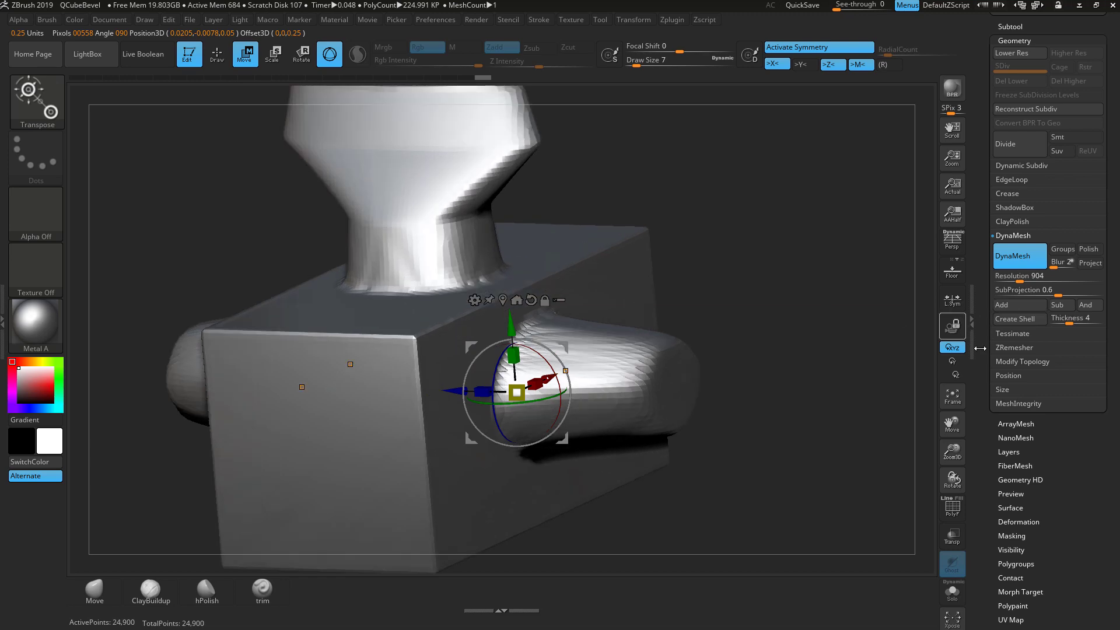
# - Show the wireframe and remesh the box with its side pegs using DynaMesh
pyautogui.click(950, 511)
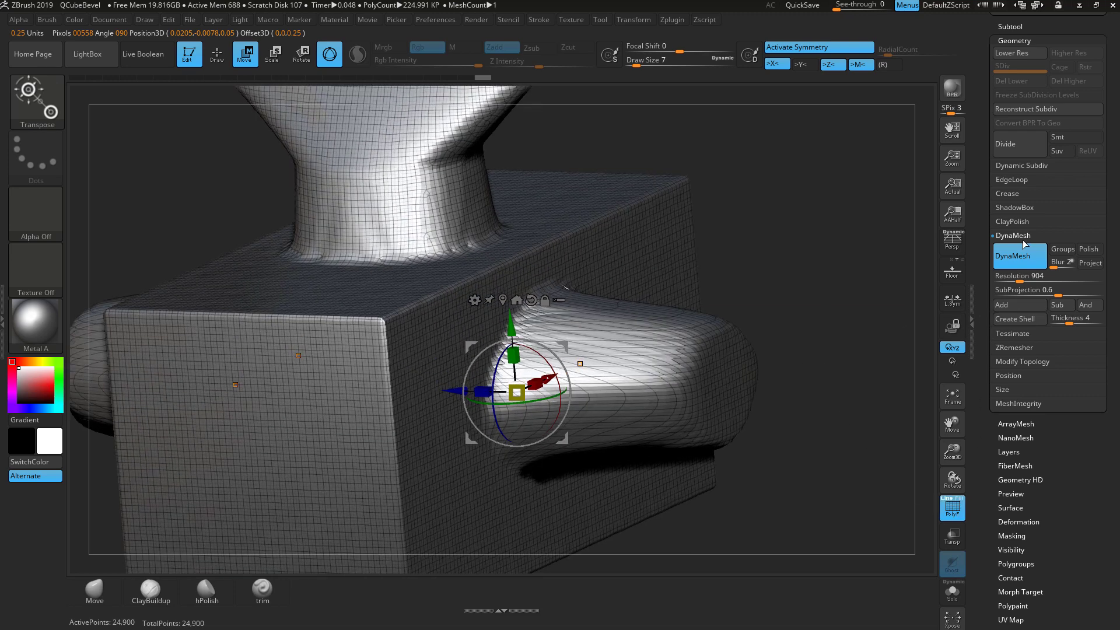
pyautogui.click(1012, 264)
pyautogui.click(1012, 264)
pyautogui.moveTo(824, 306)
pyautogui.mouseDown()
pyautogui.moveTo(831, 315)
pyautogui.moveTo(799, 374)
pyautogui.moveTo(847, 319)
pyautogui.moveTo(832, 314)
pyautogui.mouseUp()
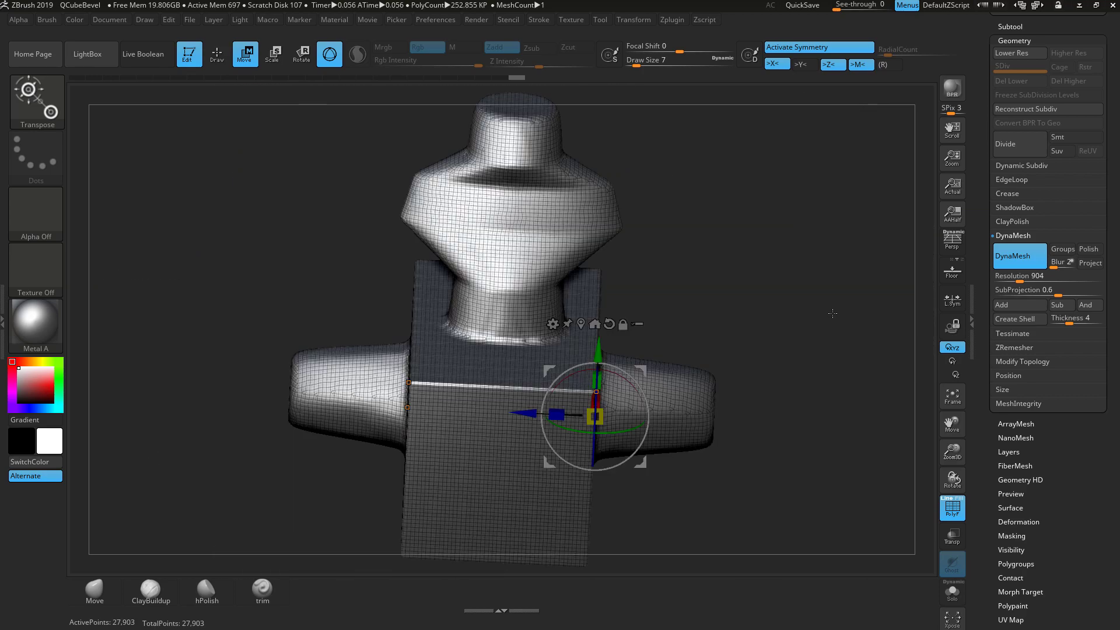
# - Switch to ClayBuildup with the wireframe hidden, enable Y symmetry in addition to X and Z, and sculpt the box's corners
pyautogui.press('q')
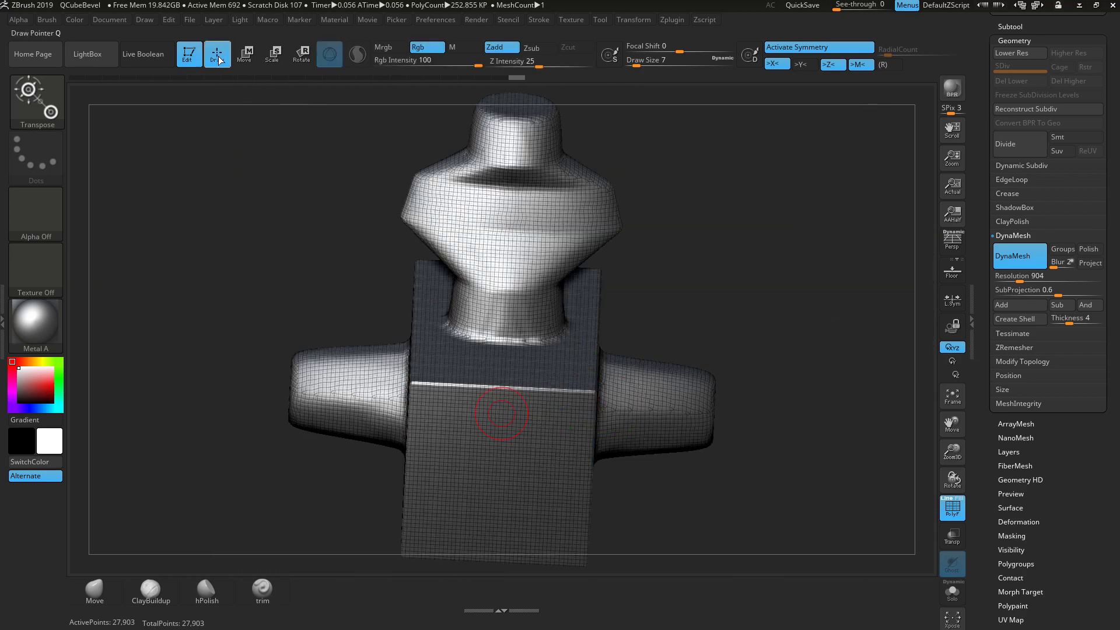
pyautogui.press('b')
pyautogui.press('c')
pyautogui.press('b')
pyautogui.click(953, 507)
pyautogui.moveTo(804, 474); pyautogui.dragTo(522, 350)
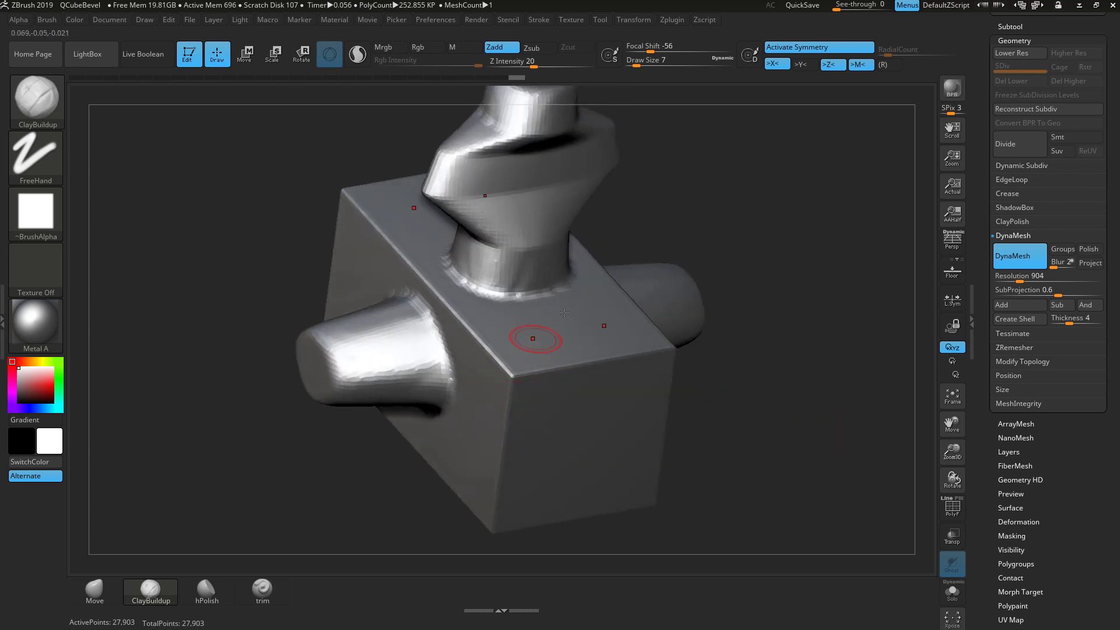
pyautogui.click(804, 64)
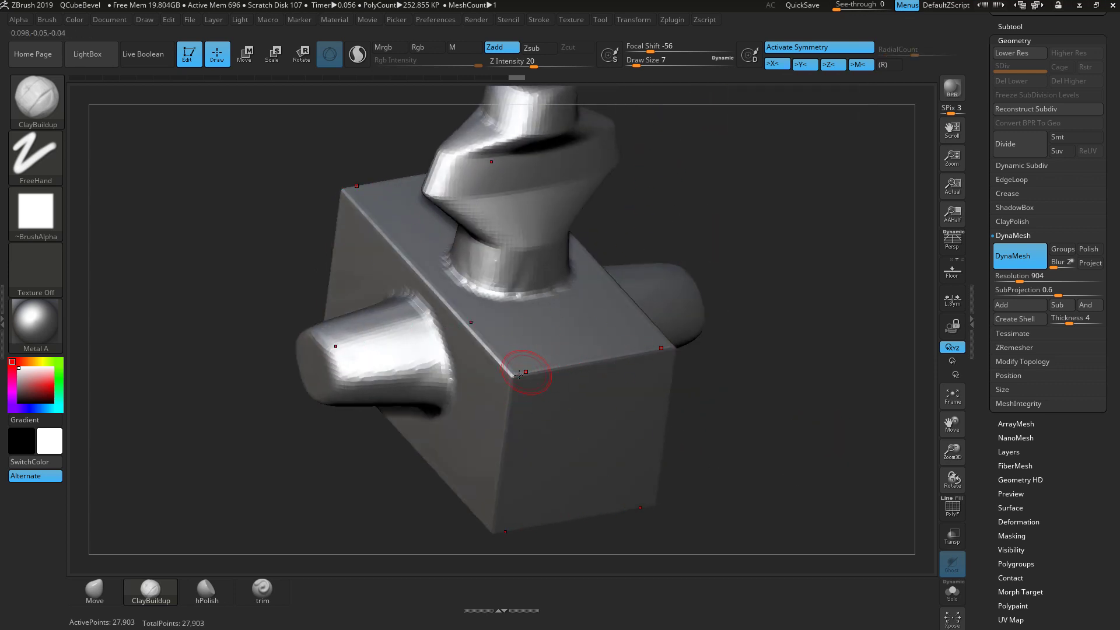
pyautogui.moveTo(509, 364)
pyautogui.mouseDown()
pyautogui.moveTo(513, 373)
pyautogui.moveTo(585, 342)
pyautogui.mouseUp()
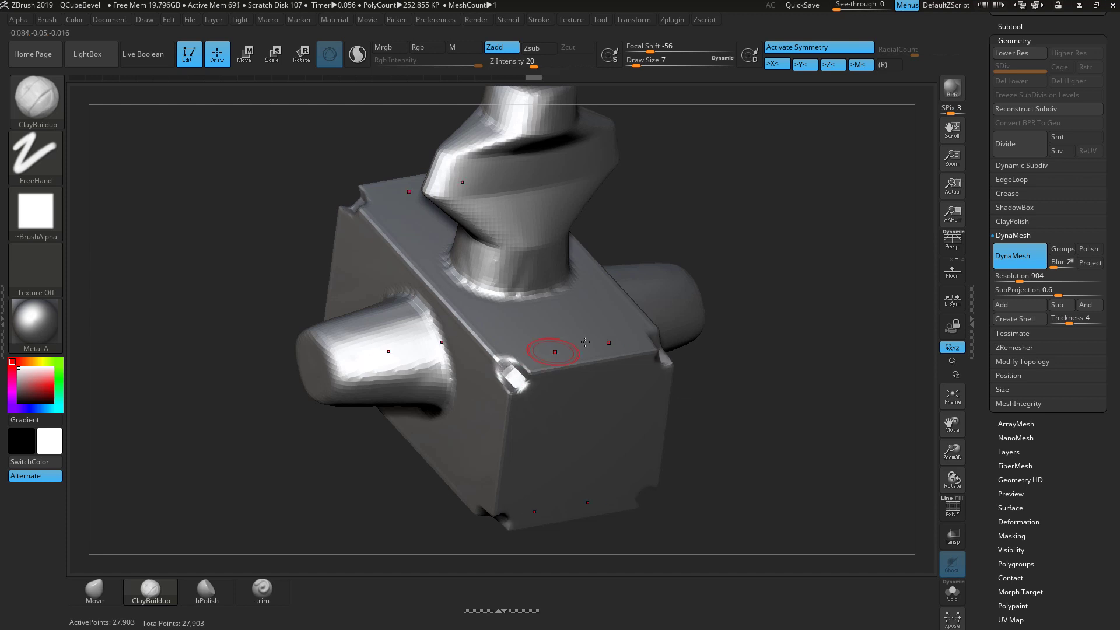
# - Turn off Dynamic Subdiv and work the sculpted box corners into smoother bevels
pyautogui.click(1031, 166)
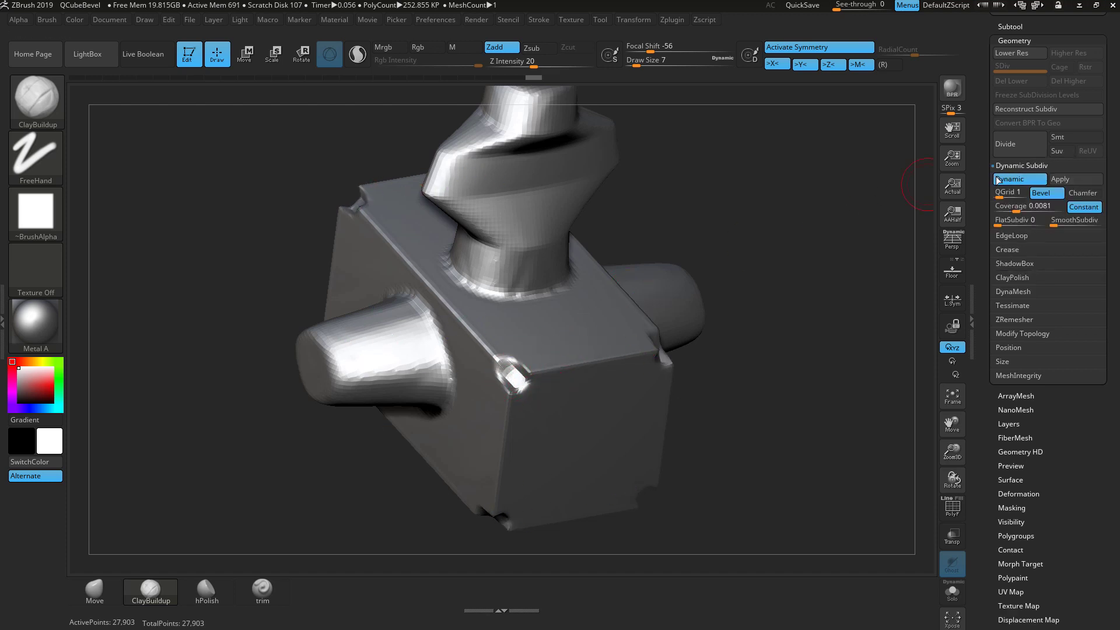
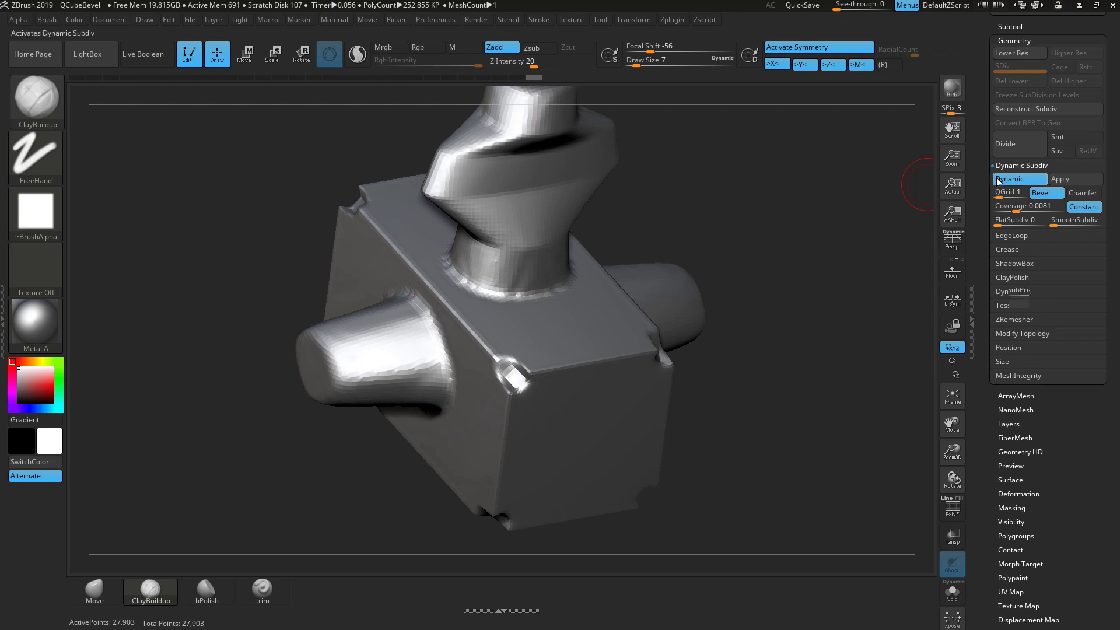
pyautogui.click(1015, 181)
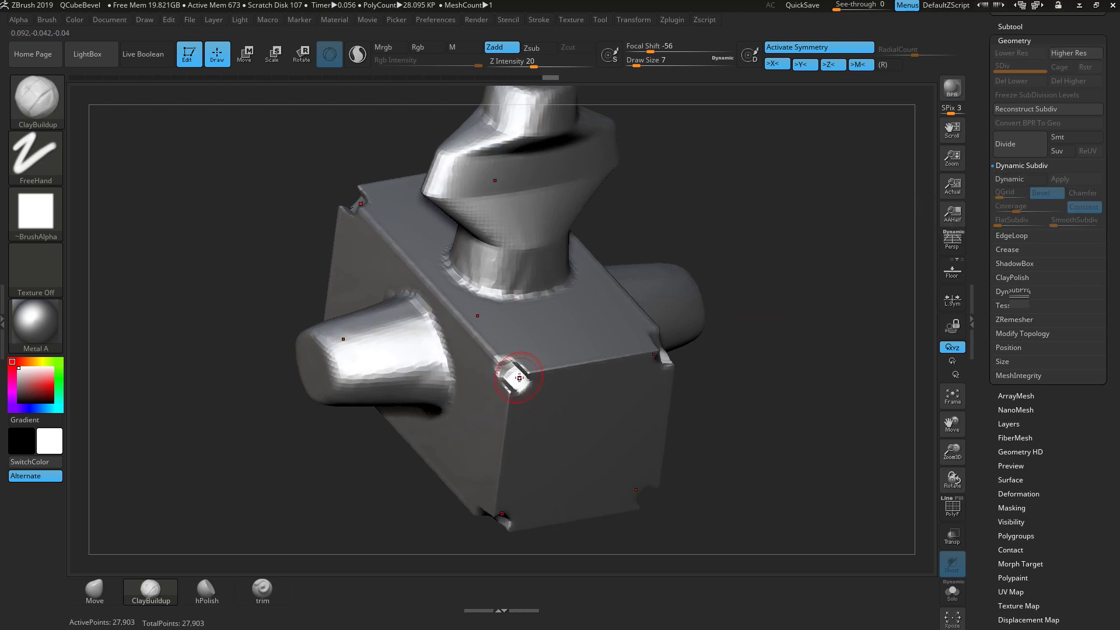
pyautogui.moveTo(518, 376)
pyautogui.mouseDown()
pyautogui.moveTo(528, 375)
pyautogui.moveTo(513, 390)
pyautogui.moveTo(506, 379)
pyautogui.moveTo(528, 368)
pyautogui.moveTo(525, 377)
pyautogui.mouseUp()
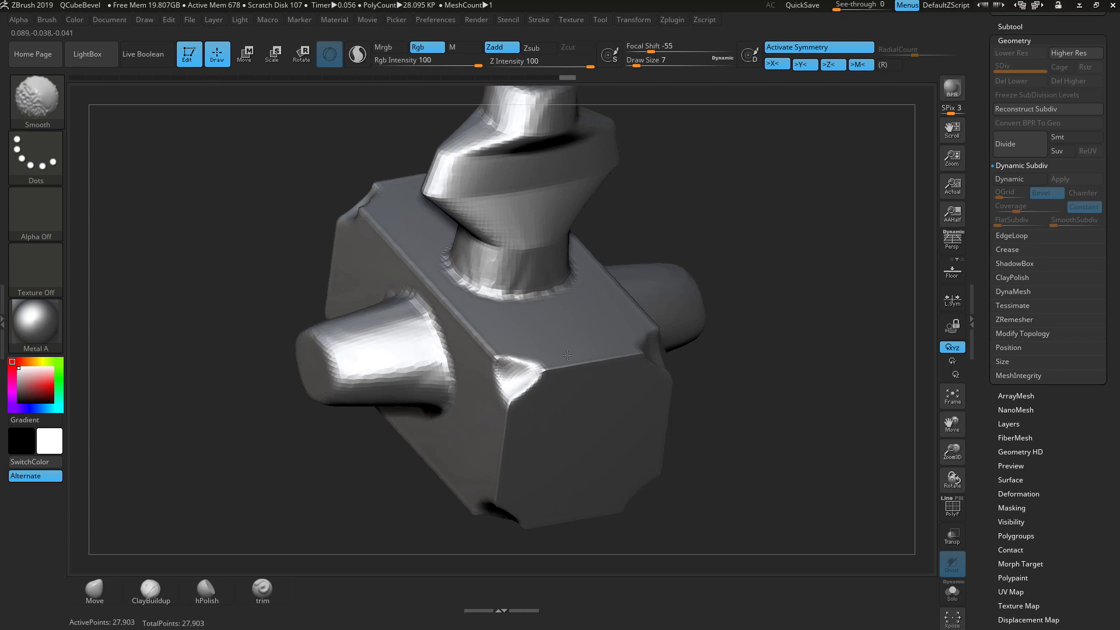
# - Display the wireframe and retopologize the whole sculpted box mesh with ZRemesher
pyautogui.moveTo(776, 327)
pyautogui.mouseDown()
pyautogui.moveTo(807, 312)
pyautogui.moveTo(642, 340)
pyautogui.mouseUp()
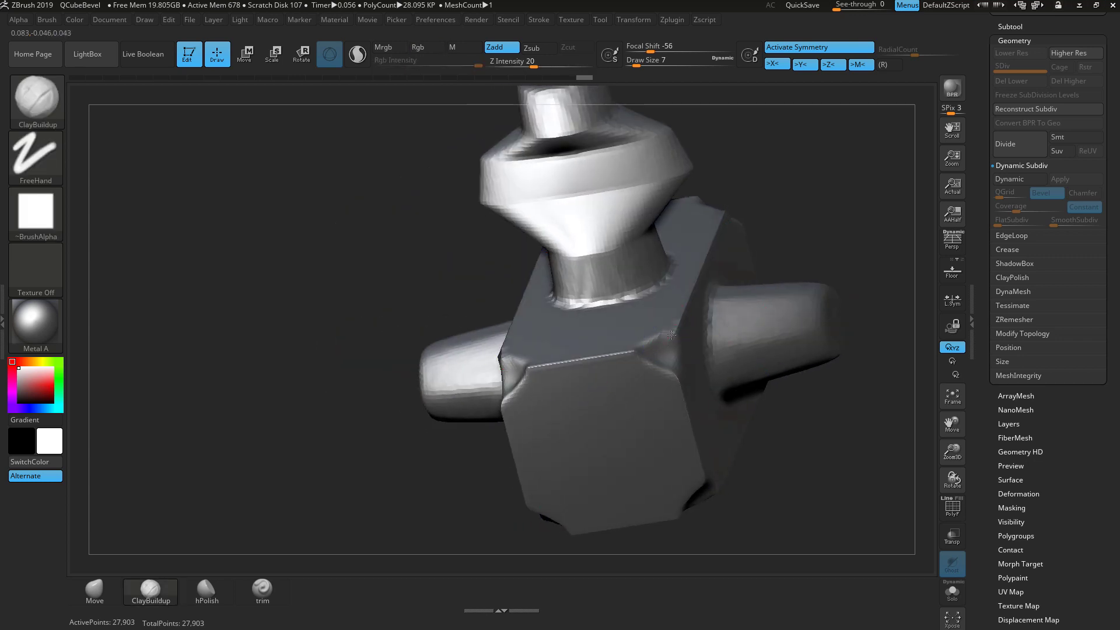
pyautogui.moveTo(758, 251); pyautogui.dragTo(910, 367)
pyautogui.click(956, 512)
pyautogui.moveTo(790, 332)
pyautogui.mouseDown()
pyautogui.moveTo(724, 305)
pyautogui.moveTo(517, 313)
pyautogui.moveTo(499, 303)
pyautogui.mouseUp()
pyautogui.press('space')
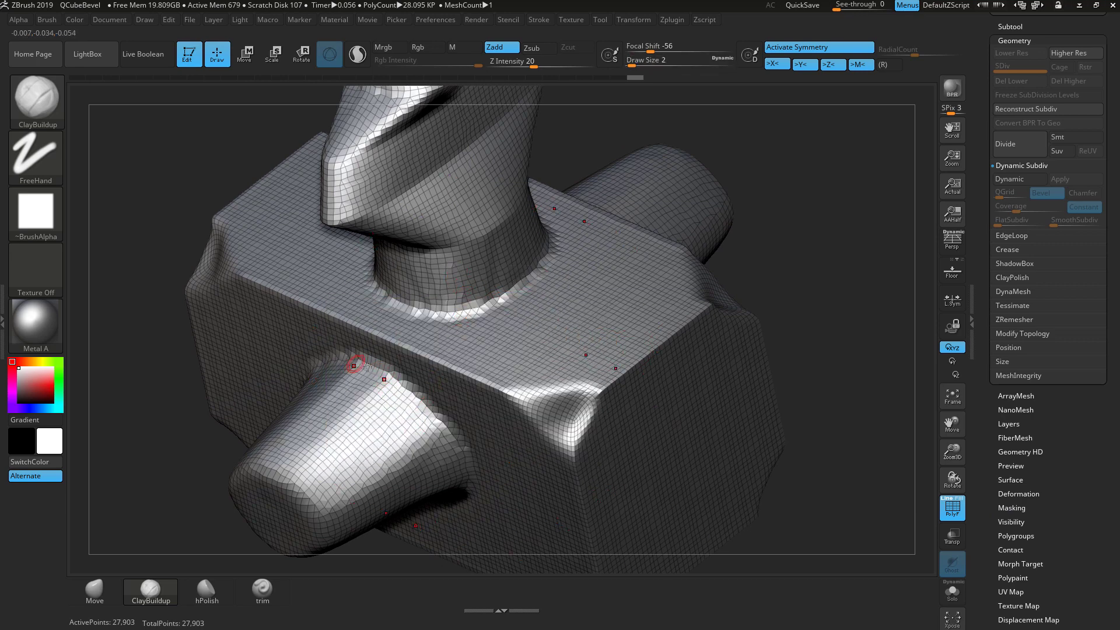
pyautogui.click(1017, 292)
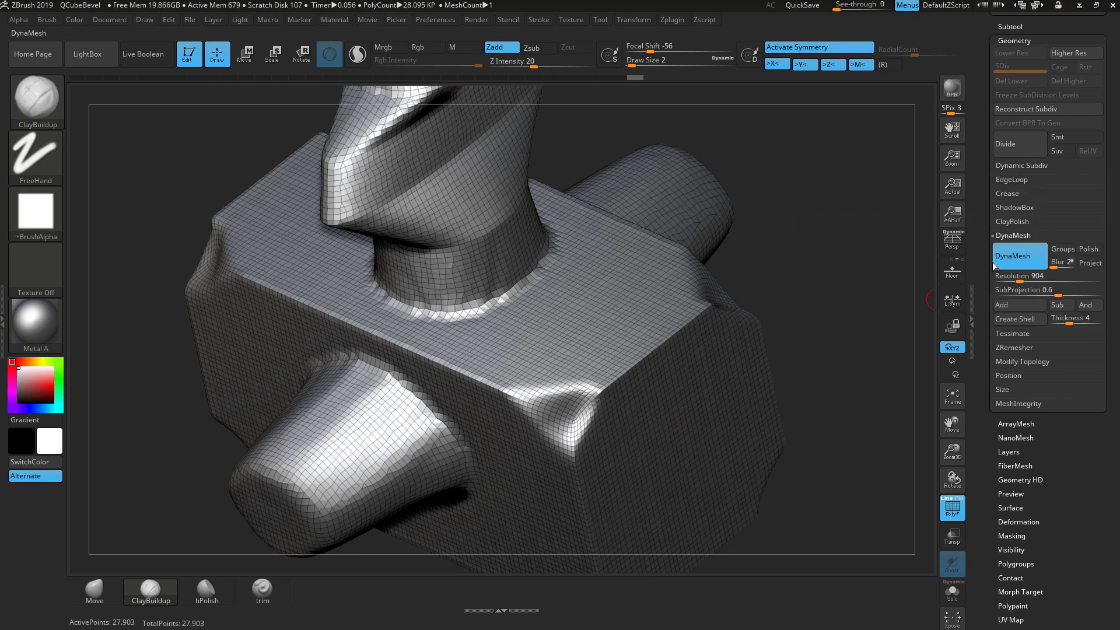
pyautogui.click(1008, 234)
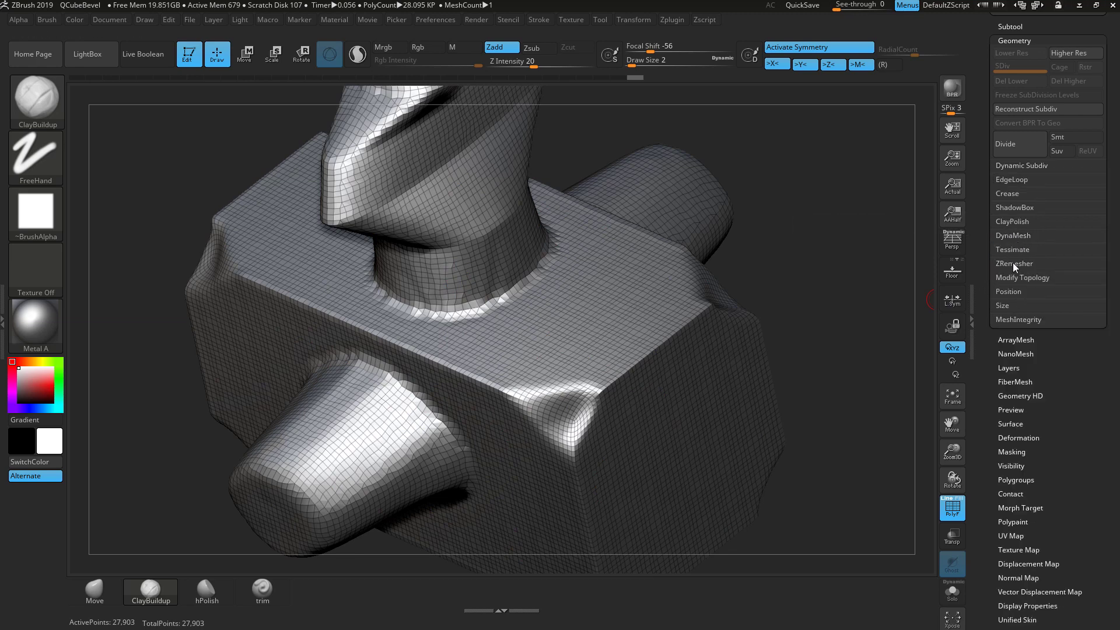
pyautogui.click(1013, 263)
pyautogui.click(1013, 286)
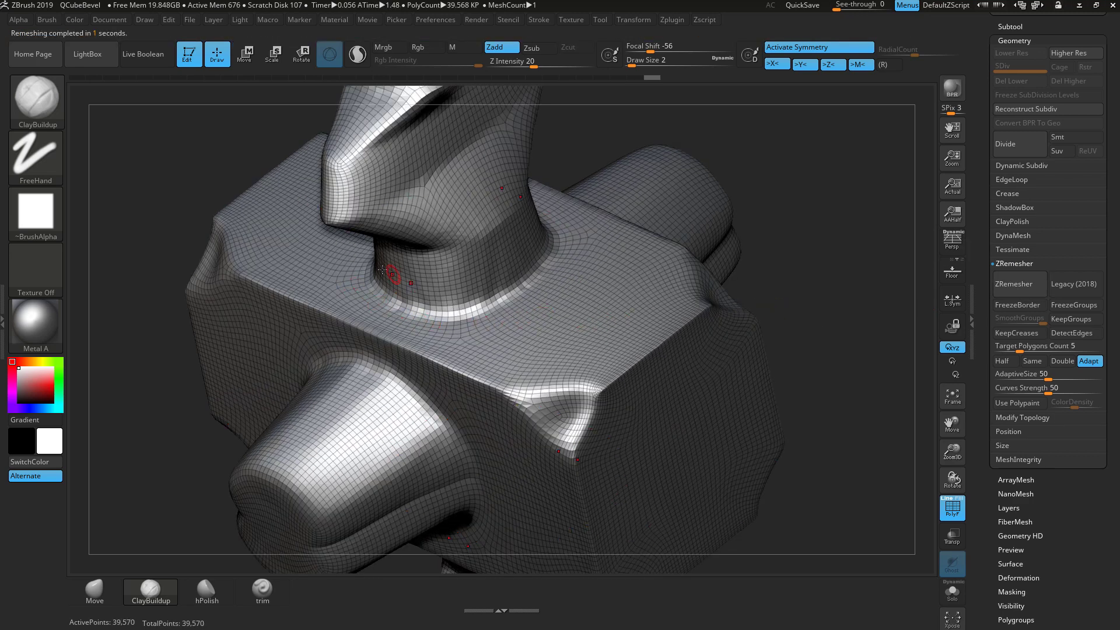
# - Hide the wireframe and smooth the joint between the upper column and the box with the Smooth brush at draw size 6
pyautogui.click(953, 506)
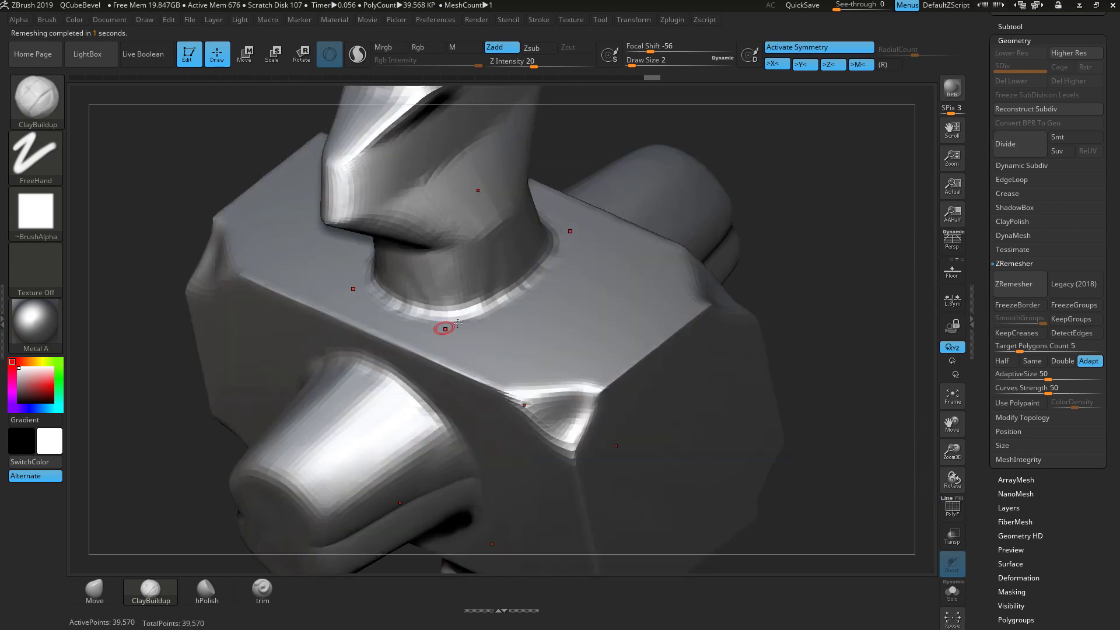
pyautogui.press('space')
pyautogui.moveTo(484, 312); pyautogui.dragTo(414, 309)
pyautogui.press('shift')
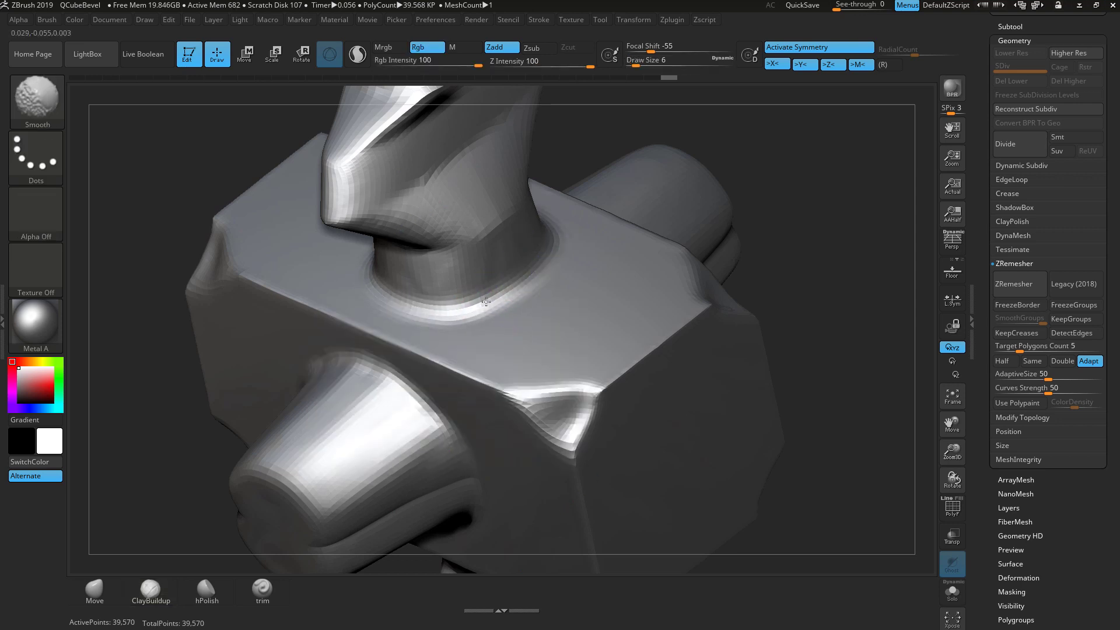
pyautogui.press('shift')
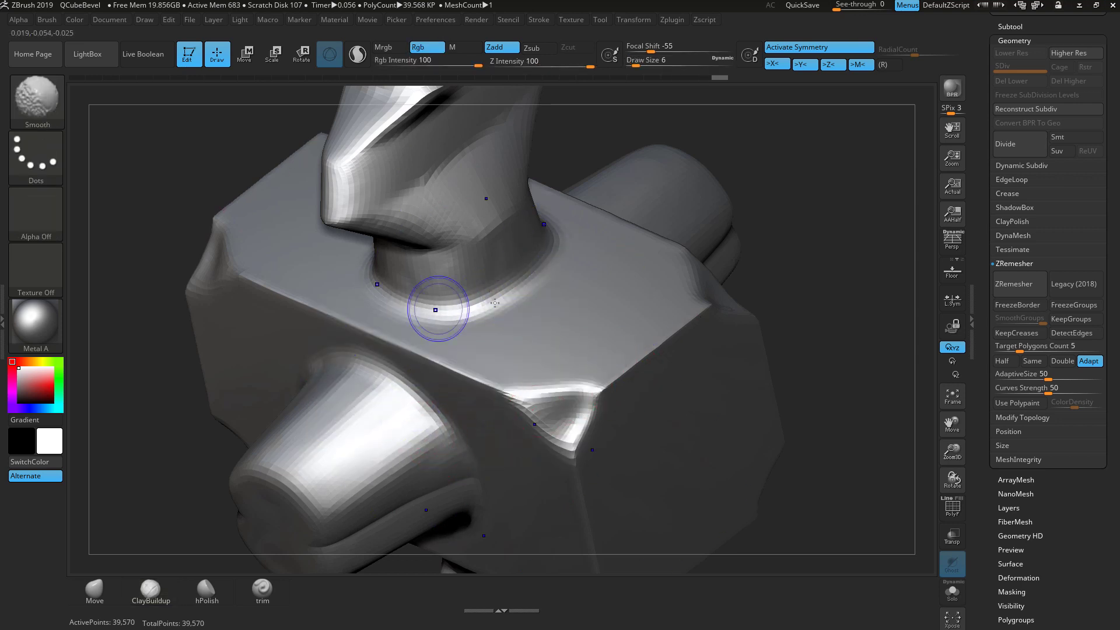
pyautogui.moveTo(437, 307); pyautogui.dragTo(475, 295, button='right')
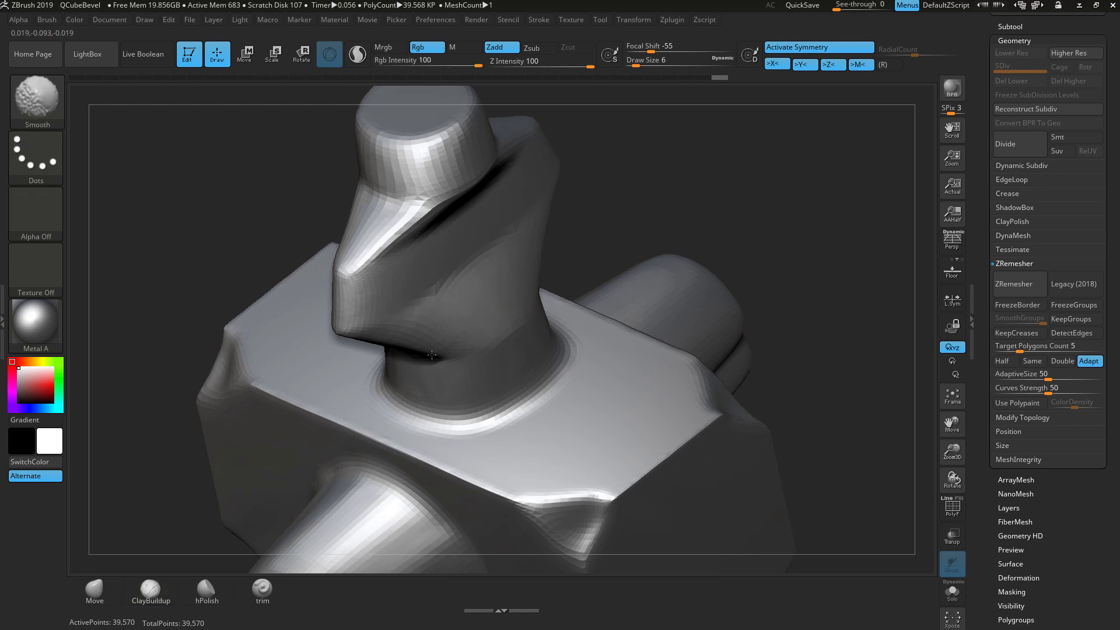
# - Smooth the column's flared section and the side pegs with the Smooth brush
pyautogui.press('shift')
pyautogui.moveTo(799, 325)
pyautogui.mouseDown(button='right')
pyautogui.moveTo(773, 302)
pyautogui.moveTo(717, 327)
pyautogui.moveTo(740, 175)
pyautogui.moveTo(416, 262)
pyautogui.mouseUp(button='right')
pyautogui.press('shift')
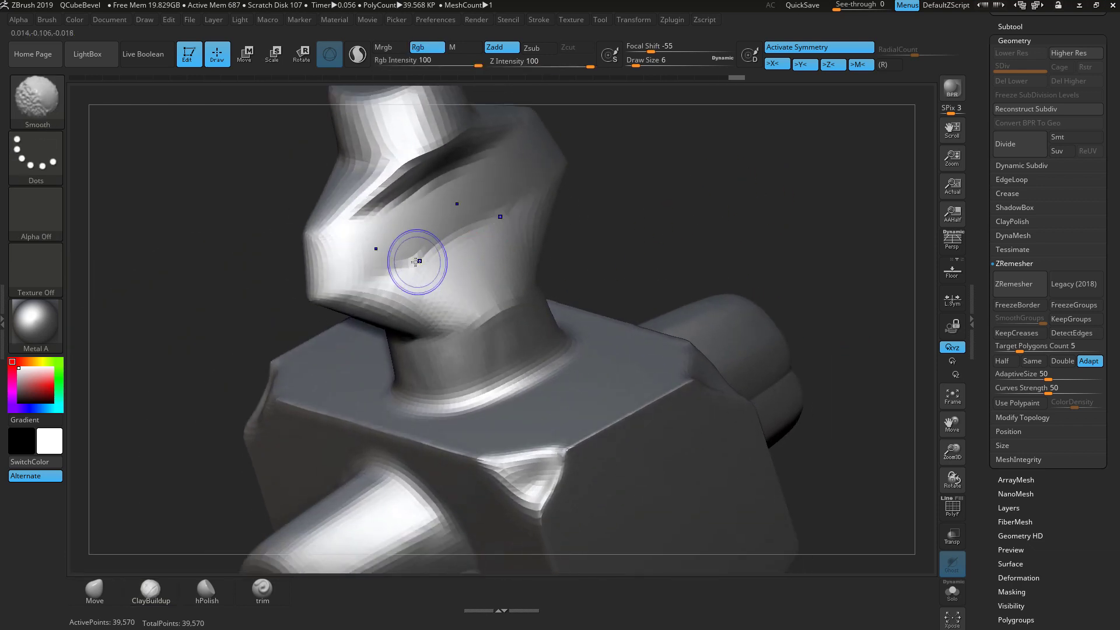
pyautogui.moveTo(642, 175)
pyautogui.mouseDown(button='right')
pyautogui.moveTo(741, 300)
pyautogui.moveTo(805, 308)
pyautogui.moveTo(515, 390)
pyautogui.mouseUp(button='right')
pyautogui.press('shift')
pyautogui.keyDown('shift'); pyautogui.moveTo(488, 368); pyautogui.dragTo(411, 330); pyautogui.keyUp('shift')
pyautogui.moveTo(790, 367); pyautogui.dragTo(717, 363)
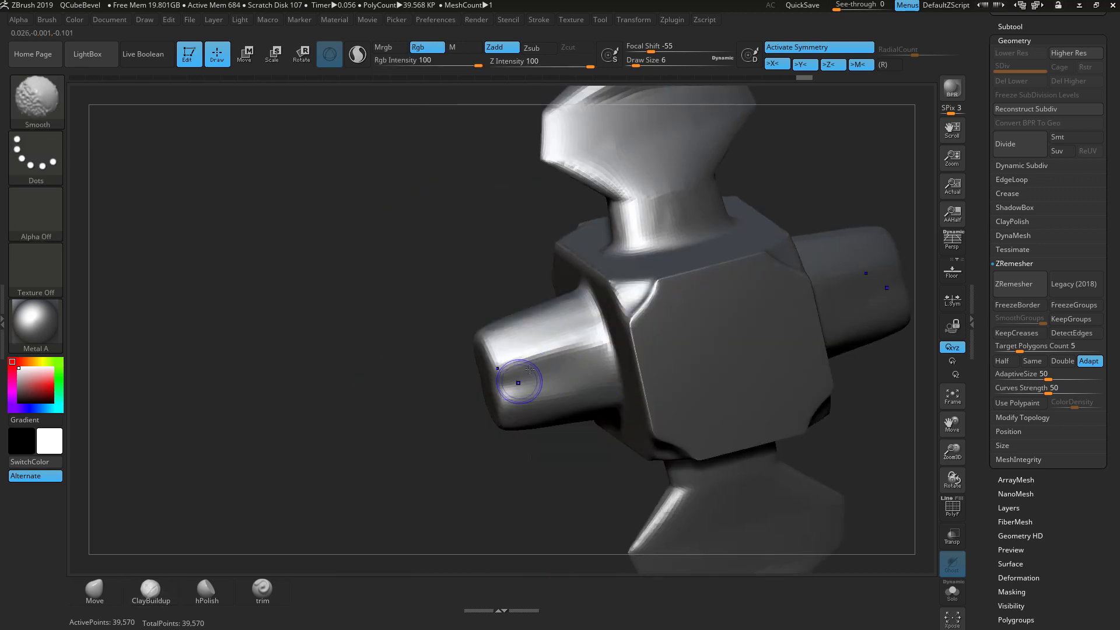
pyautogui.moveTo(875, 400)
pyautogui.mouseDown()
pyautogui.moveTo(732, 462)
pyautogui.moveTo(760, 364)
pyautogui.moveTo(788, 375)
pyautogui.moveTo(716, 321)
pyautogui.moveTo(840, 257)
pyautogui.mouseUp()
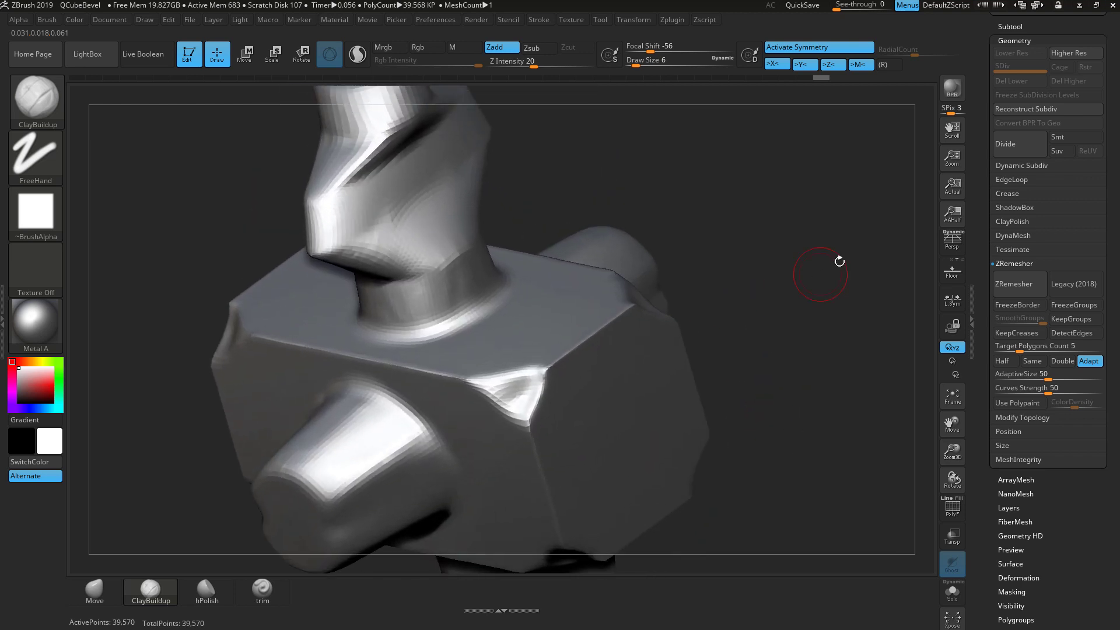
# - Divide the mesh to subdivision level 2 with Smt on, and smooth the column's neck and flared surface
pyautogui.click(1062, 138)
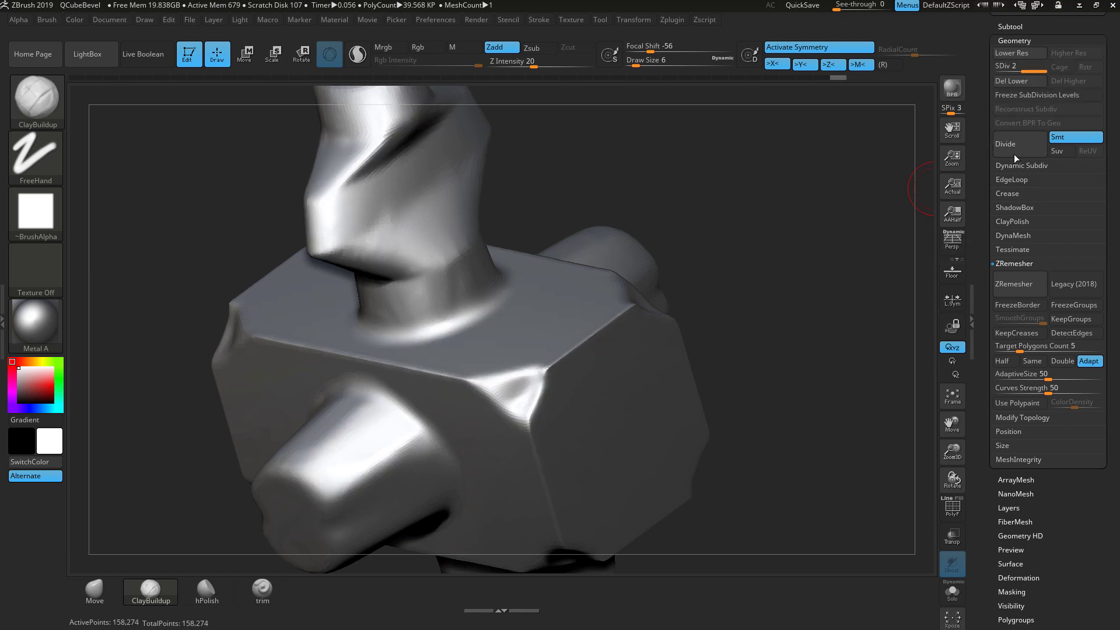
pyautogui.click(1013, 146)
pyautogui.press('shift')
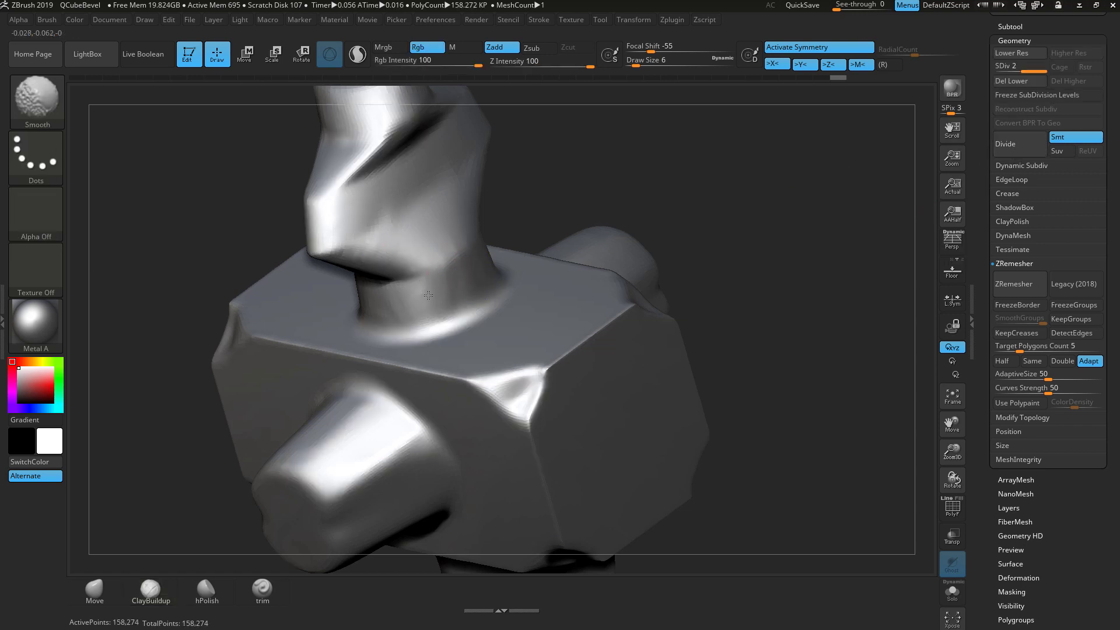
pyautogui.moveTo(391, 317)
pyautogui.keyDown('shift'); pyautogui.mouseDown()
pyautogui.moveTo(445, 220)
pyautogui.moveTo(375, 237)
pyautogui.mouseUp(); pyautogui.keyUp('shift')
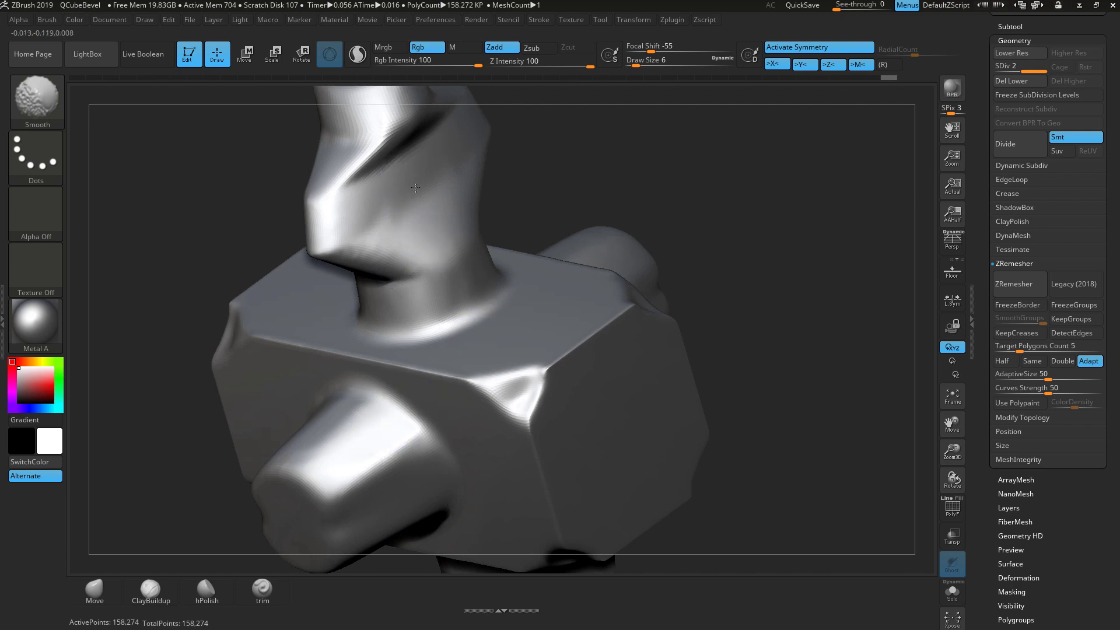
pyautogui.keyDown('shift'); pyautogui.moveTo(451, 246); pyautogui.dragTo(439, 260); pyautogui.keyUp('shift')
pyautogui.keyDown('alt'); pyautogui.moveTo(192, 515); pyautogui.dragTo(219, 485); pyautogui.keyUp('alt')
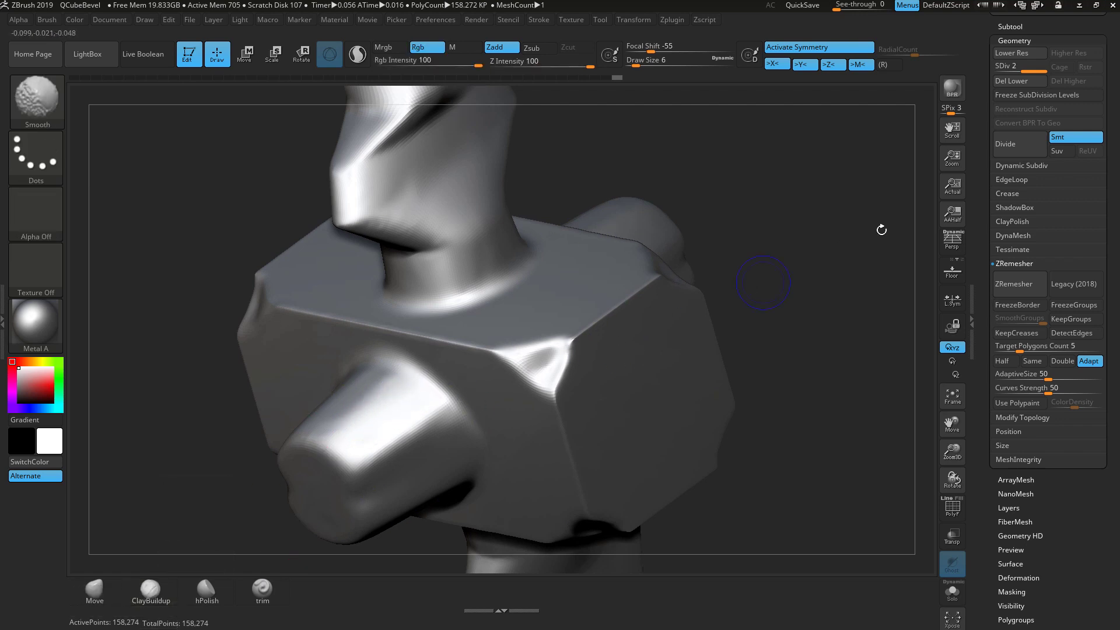
# - Divide the mesh to subdivision level 3, face the box's long side, and choose the trim brush at draw size 1
pyautogui.click(1018, 144)
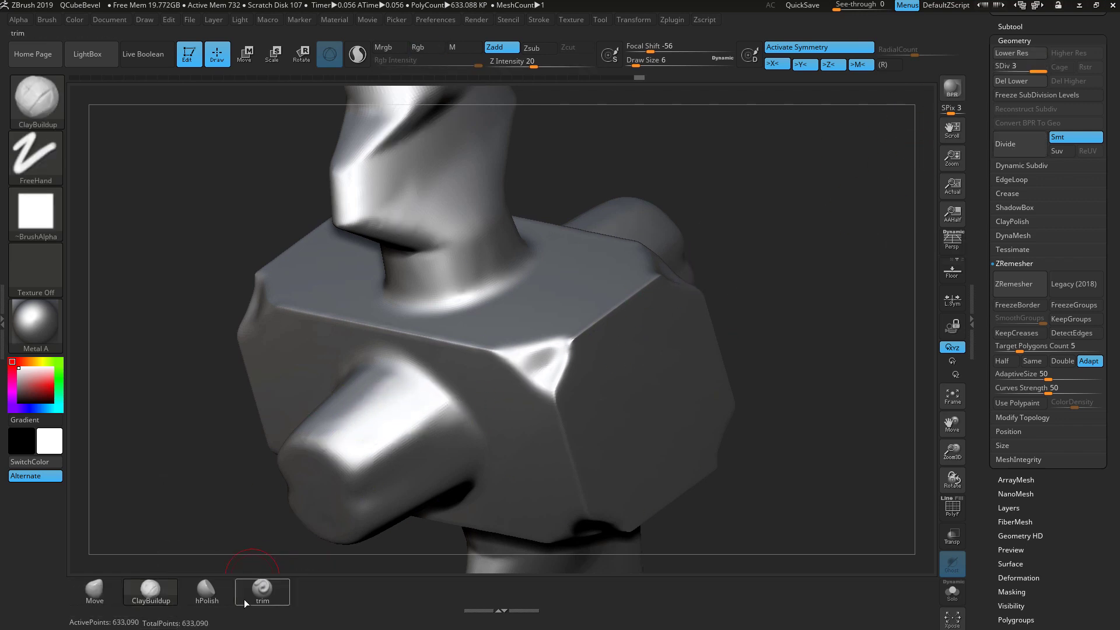
pyautogui.moveTo(793, 437); pyautogui.dragTo(802, 374)
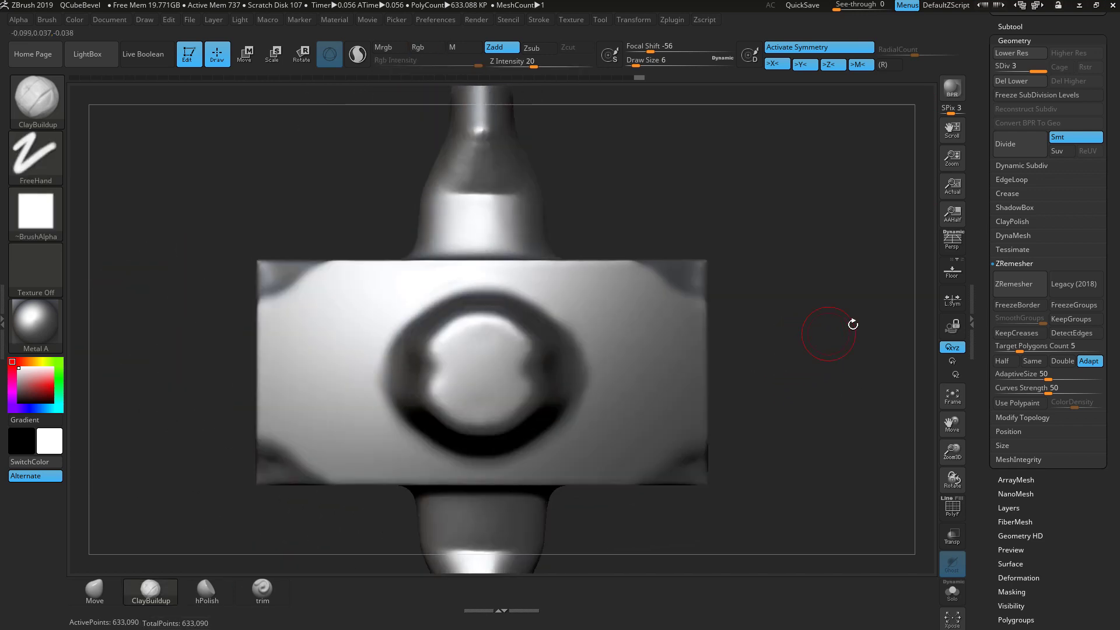
pyautogui.keyDown('alt'); pyautogui.moveTo(852, 324); pyautogui.dragTo(624, 420); pyautogui.keyUp('alt')
pyautogui.click(263, 588)
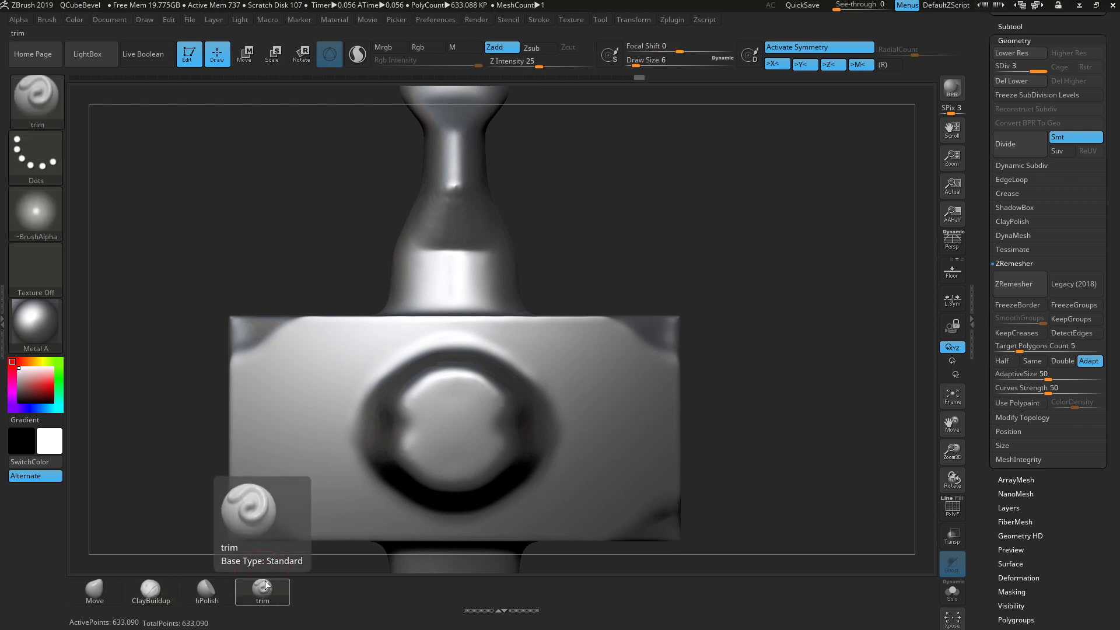
pyautogui.press('space')
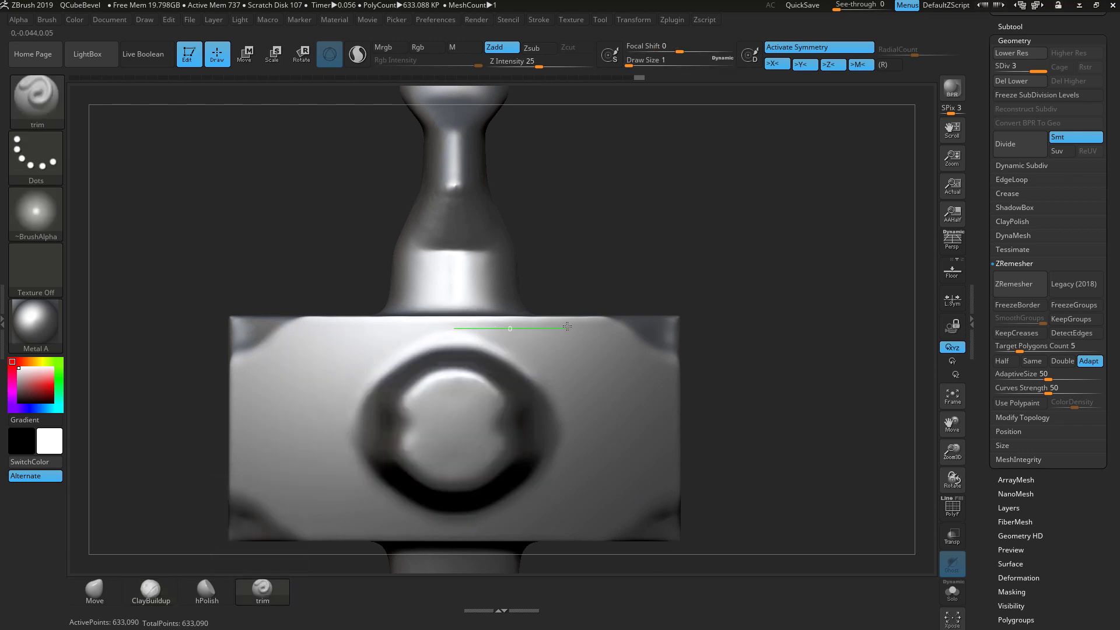
# - Try carving a stepped panel line above the round peg on the long side, and undo the stroke
pyautogui.moveTo(567, 326); pyautogui.dragTo(607, 357)
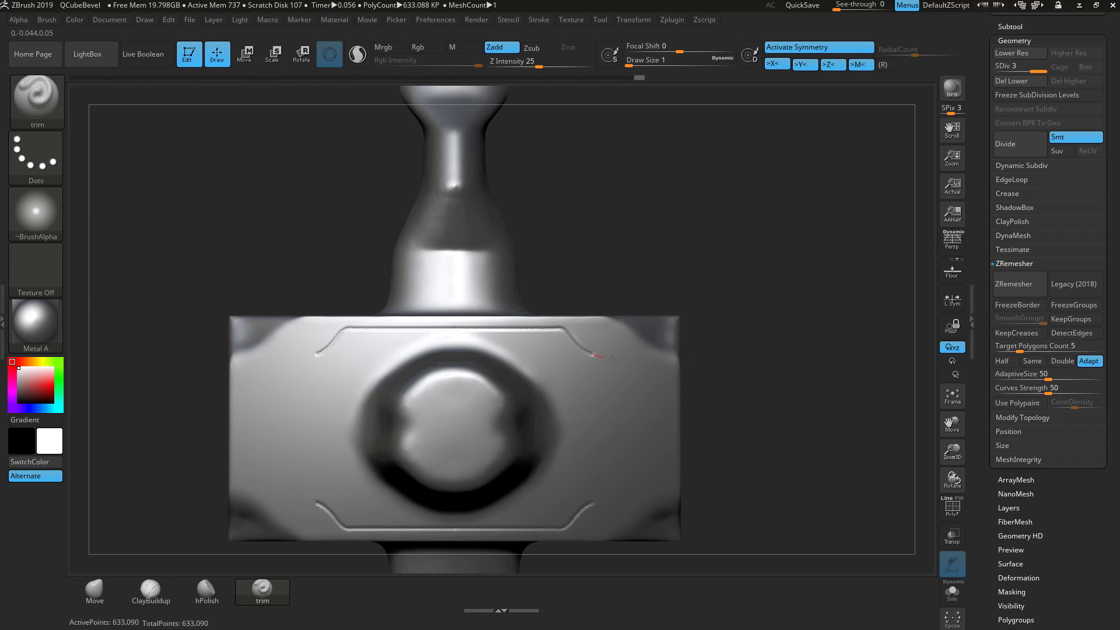
pyautogui.keyDown('ctrl'); pyautogui.moveTo(793, 356); pyautogui.dragTo(672, 367, button='right'); pyautogui.keyUp('ctrl')
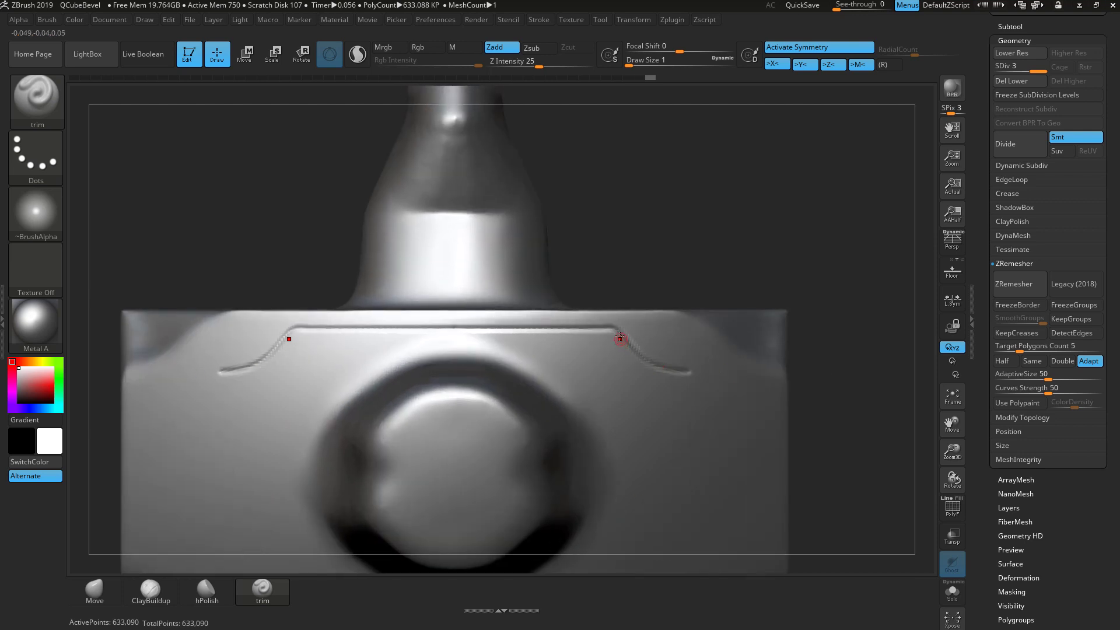
pyautogui.hotkey('ctrl', 'z')
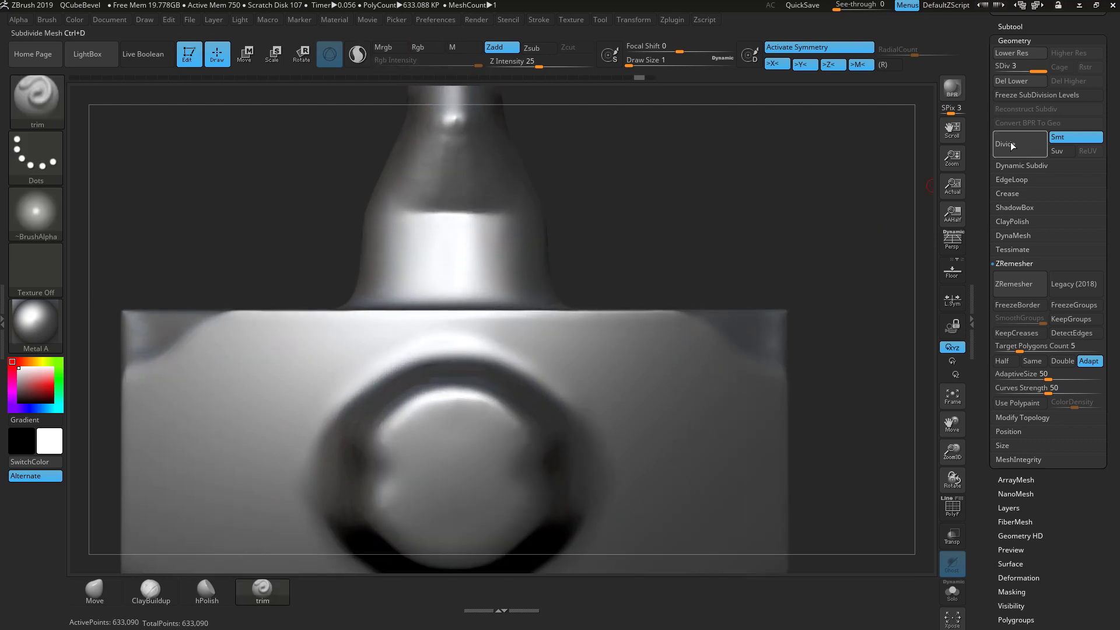
# - Divide the mesh to subdivision level 4 and carve two parallel stepped panel lines above the peg, the second at draw size 2
pyautogui.click(1013, 146)
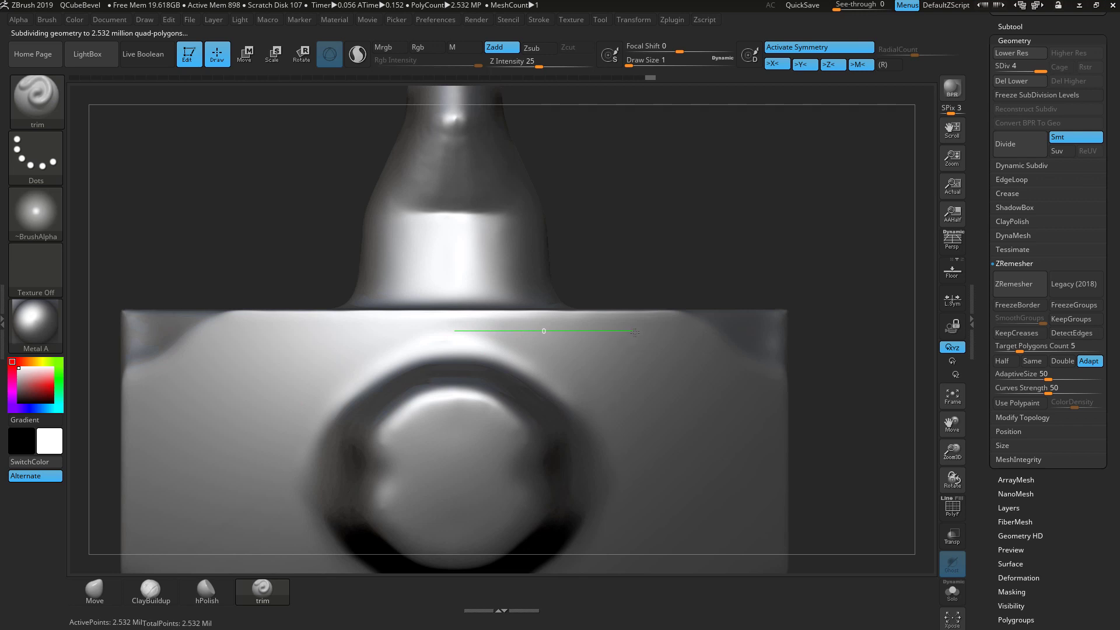
pyautogui.moveTo(635, 331)
pyautogui.mouseDown()
pyautogui.moveTo(676, 369)
pyautogui.moveTo(800, 388)
pyautogui.moveTo(792, 379)
pyautogui.mouseUp()
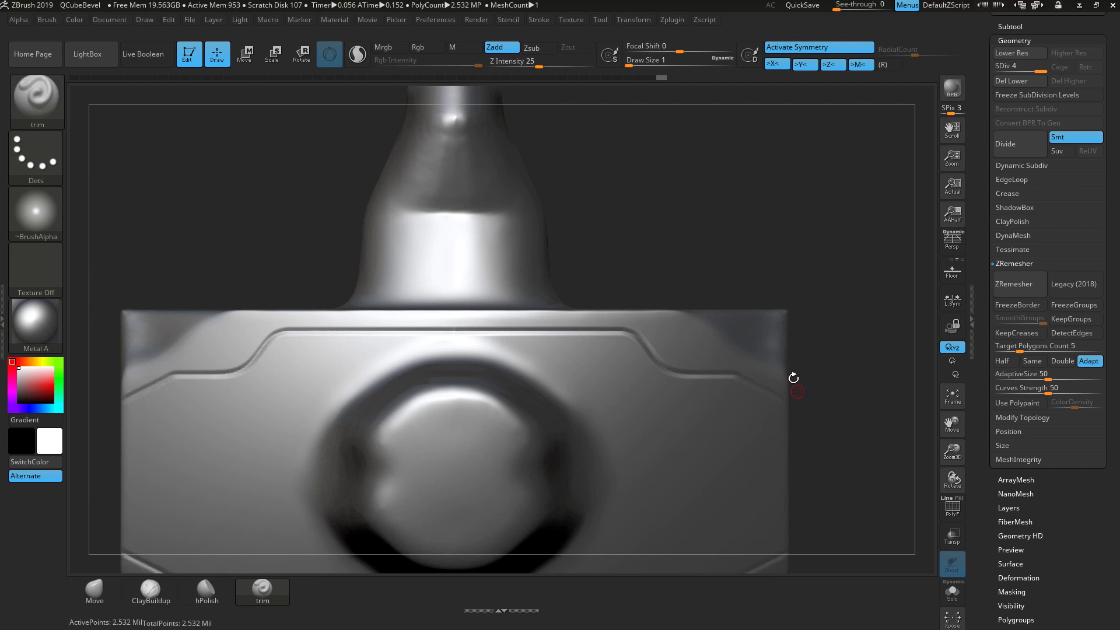
pyautogui.rightClick(466, 351)
pyautogui.moveTo(466, 351)
pyautogui.mouseDown()
pyautogui.moveTo(640, 349)
pyautogui.moveTo(680, 383)
pyautogui.moveTo(756, 394)
pyautogui.moveTo(799, 417)
pyautogui.mouseUp()
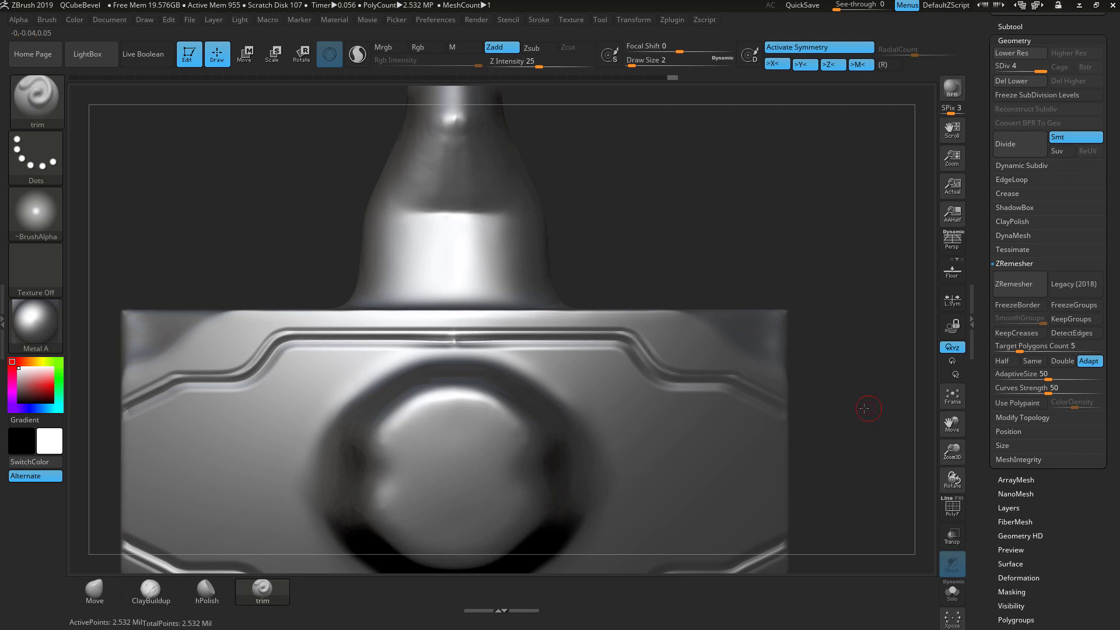
# - Carve a panel line on the box's end face running inward from the side edge and stepping up to the upper edge
pyautogui.moveTo(867, 408); pyautogui.dragTo(823, 412)
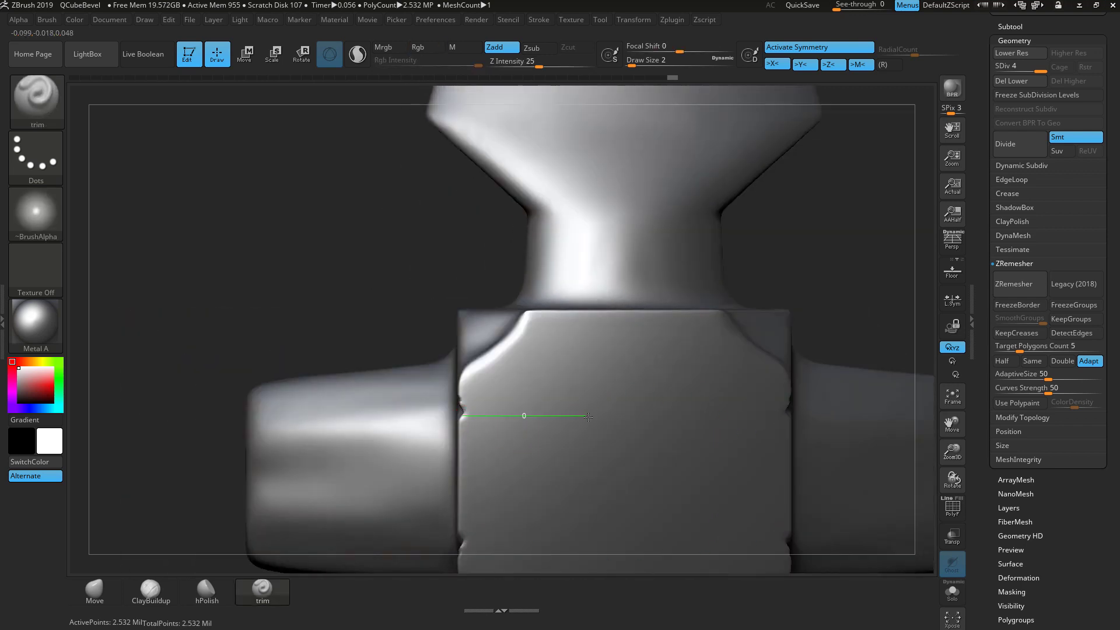
pyautogui.moveTo(589, 417); pyautogui.dragTo(605, 296)
pyautogui.moveTo(606, 296); pyautogui.dragTo(692, 312, button='right')
# - Carve a wide slot beside the peg on the long side, and rework its centre with a narrower line at draw size 3
pyautogui.moveTo(758, 355)
pyautogui.keyDown('shift'); pyautogui.mouseDown(button='right')
pyautogui.moveTo(762, 332)
pyautogui.moveTo(550, 325)
pyautogui.mouseUp(button='right'); pyautogui.keyUp('shift')
pyautogui.press('space')
pyautogui.moveTo(552, 326)
pyautogui.mouseDown()
pyautogui.moveTo(644, 330)
pyautogui.moveTo(582, 330)
pyautogui.mouseUp()
pyautogui.press('space')
pyautogui.scroll(3, 638, 330)
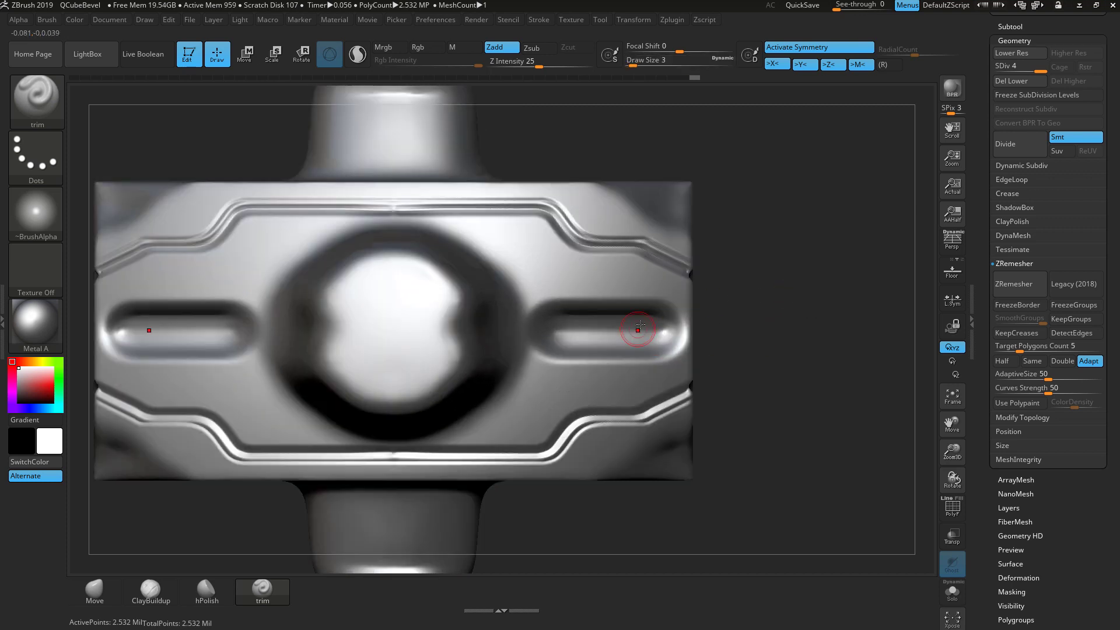
pyautogui.moveTo(551, 331); pyautogui.dragTo(553, 331)
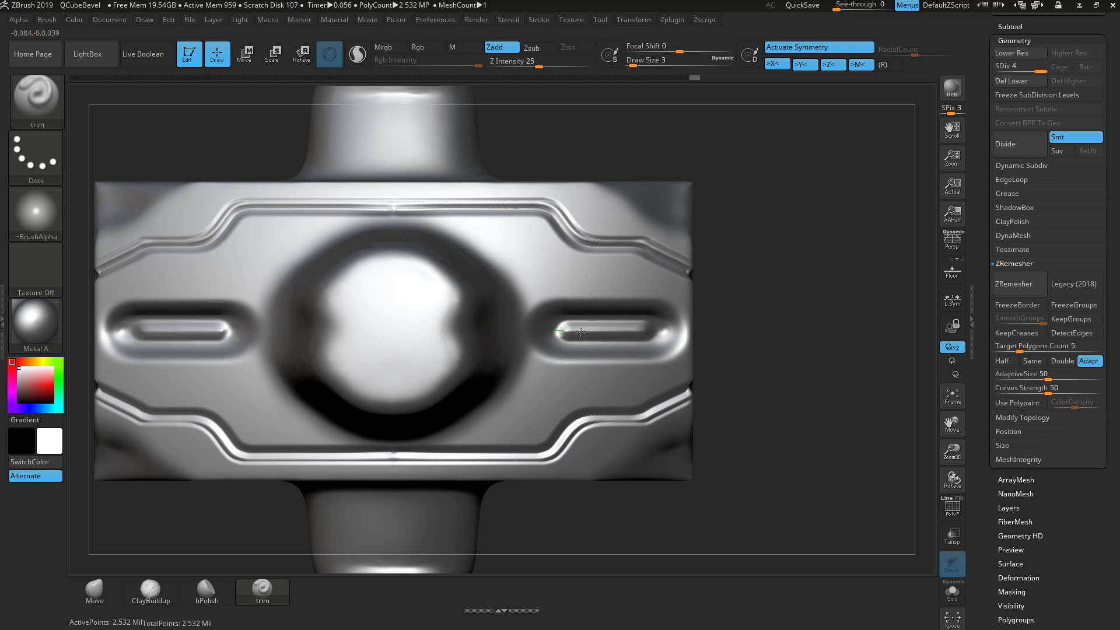
pyautogui.moveTo(663, 330); pyautogui.dragTo(663, 330)
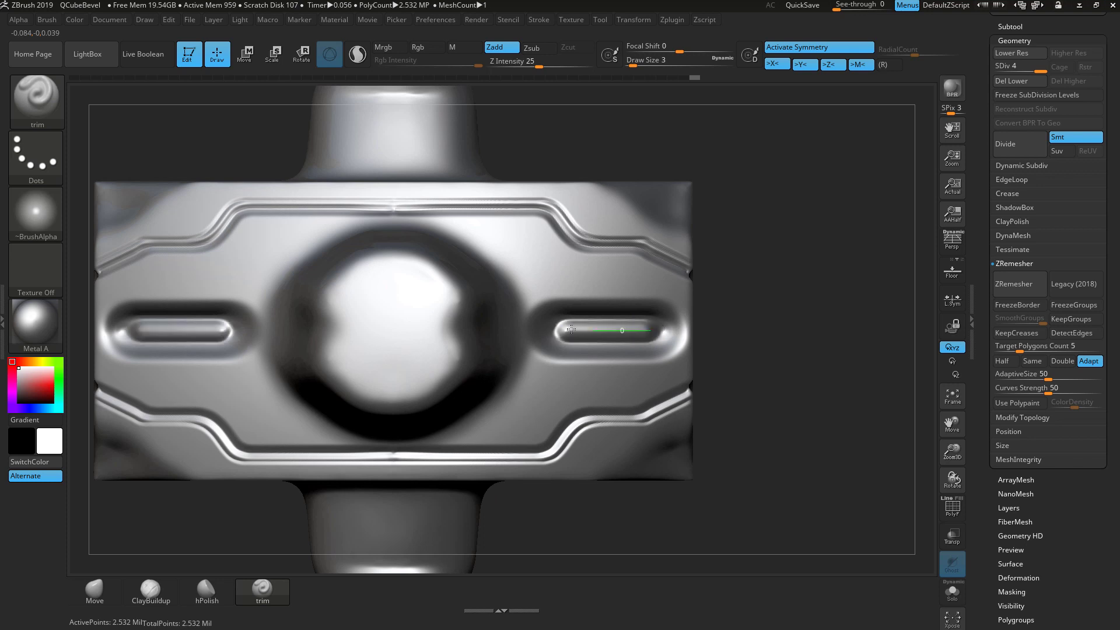
# - Carve a draw size 2 groove around the slot's inner end out to the box edge, and continue it across the end face
pyautogui.rightClick(536, 302)
pyautogui.moveTo(541, 302)
pyautogui.mouseDown()
pyautogui.moveTo(527, 322)
pyautogui.moveTo(531, 296)
pyautogui.moveTo(622, 290)
pyautogui.mouseUp()
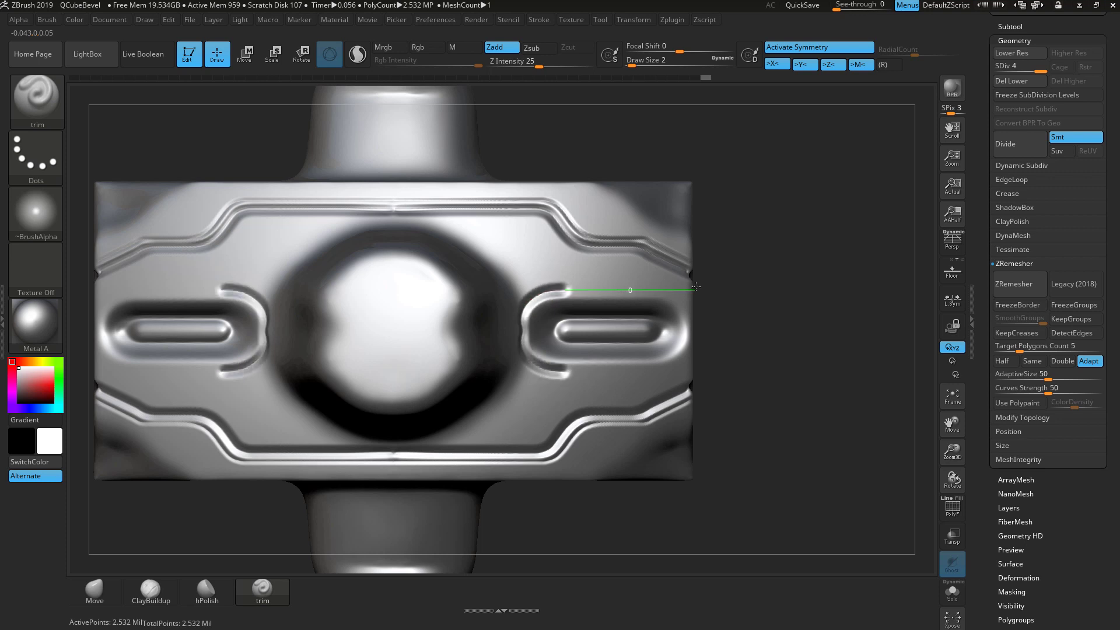
pyautogui.moveTo(696, 287); pyautogui.dragTo(697, 286)
pyautogui.moveTo(827, 305); pyautogui.dragTo(583, 299)
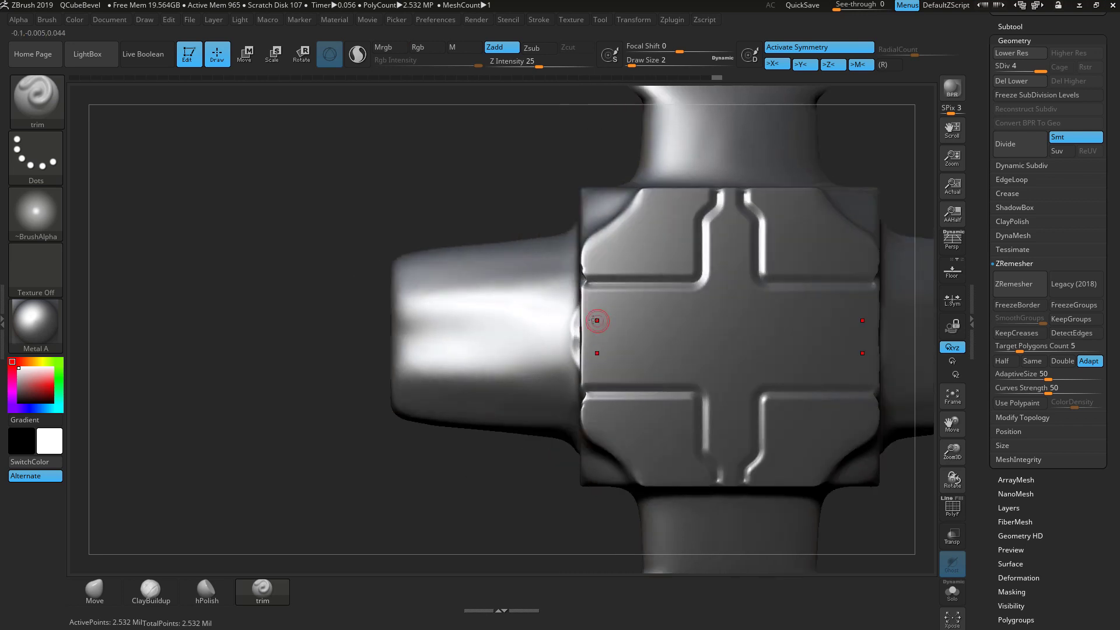
pyautogui.moveTo(688, 297); pyautogui.dragTo(735, 271)
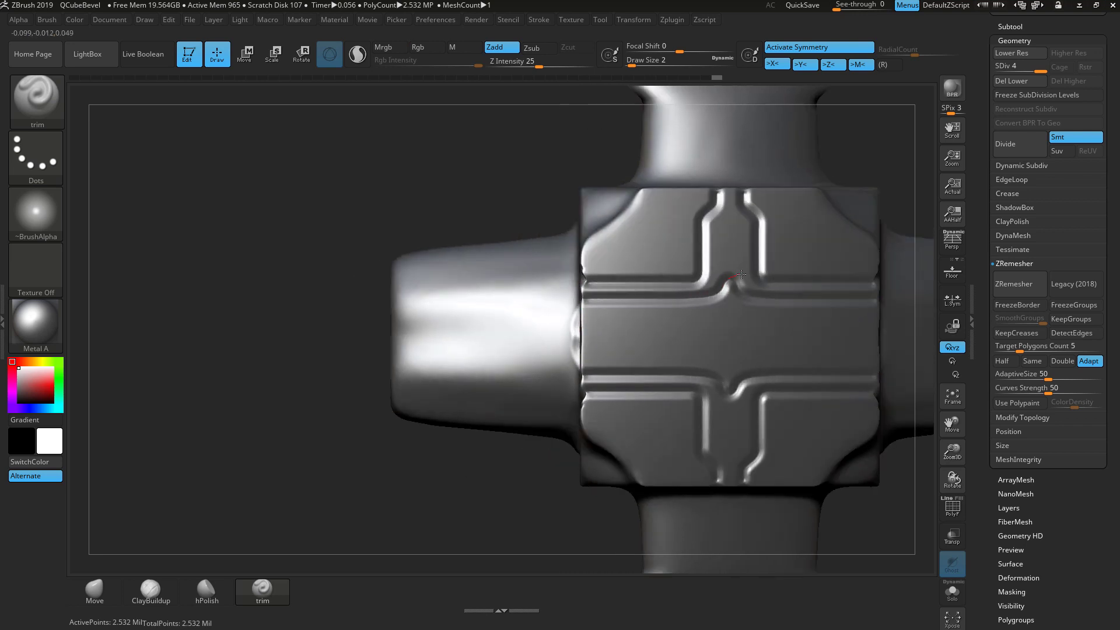
pyautogui.moveTo(290, 508)
pyautogui.mouseDown()
pyautogui.moveTo(721, 342)
pyautogui.moveTo(749, 348)
pyautogui.moveTo(765, 383)
pyautogui.moveTo(794, 271)
pyautogui.mouseUp()
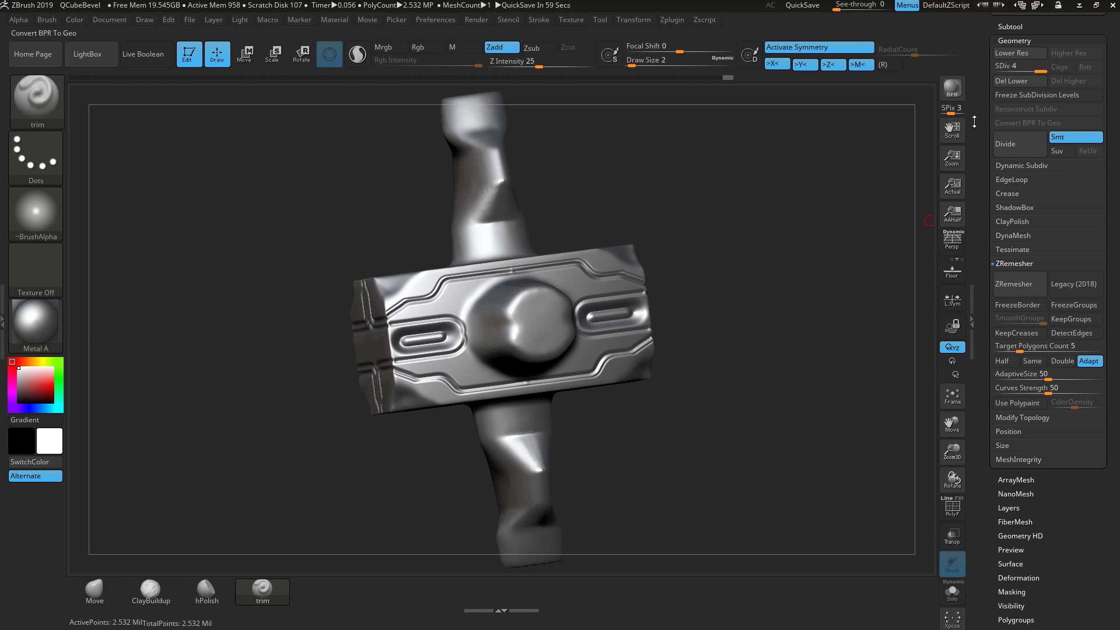
pyautogui.click(1012, 165)
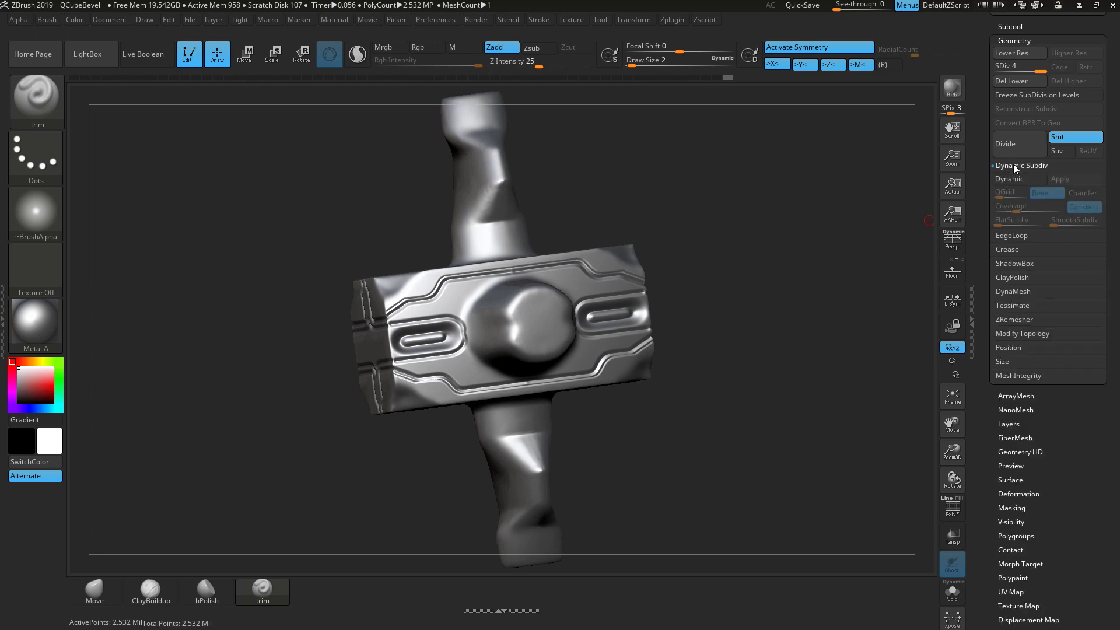
pyautogui.click(1015, 167)
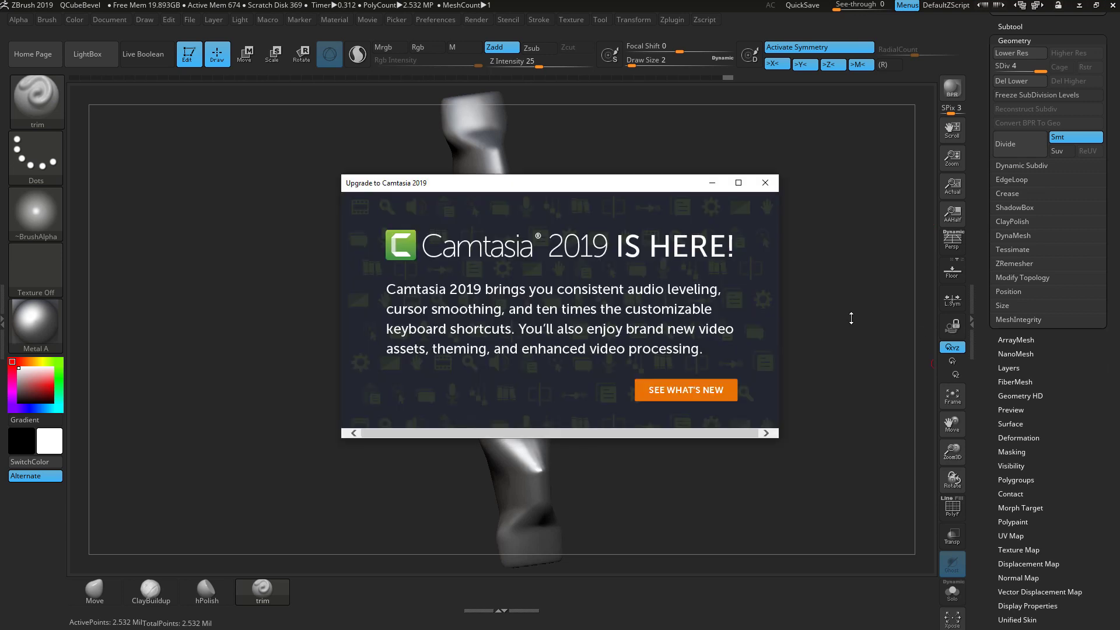
# - Dismiss the Camtasia upgrade notice and load the QCubeBevel project from LightBox without saving the current project
pyautogui.click(765, 183)
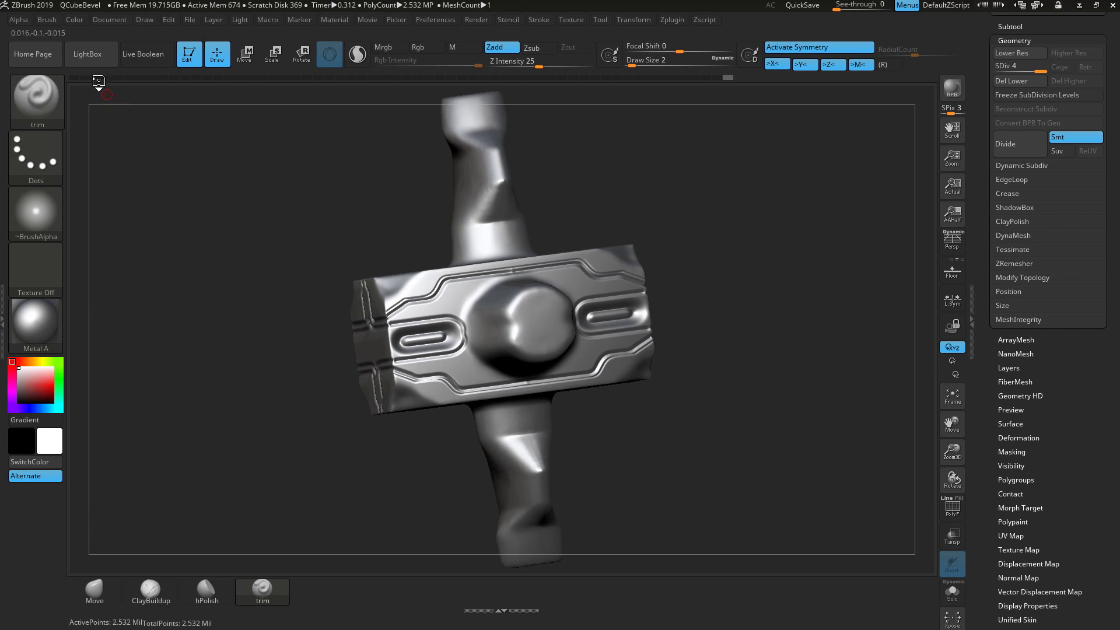
pyautogui.click(88, 53)
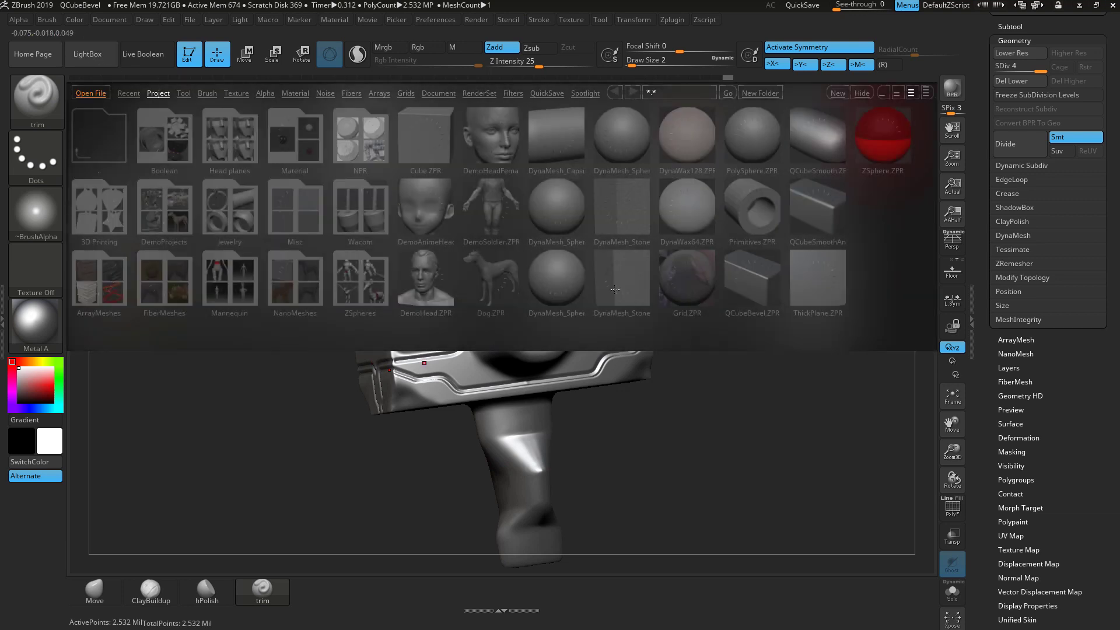
pyautogui.doubleClick(749, 284)
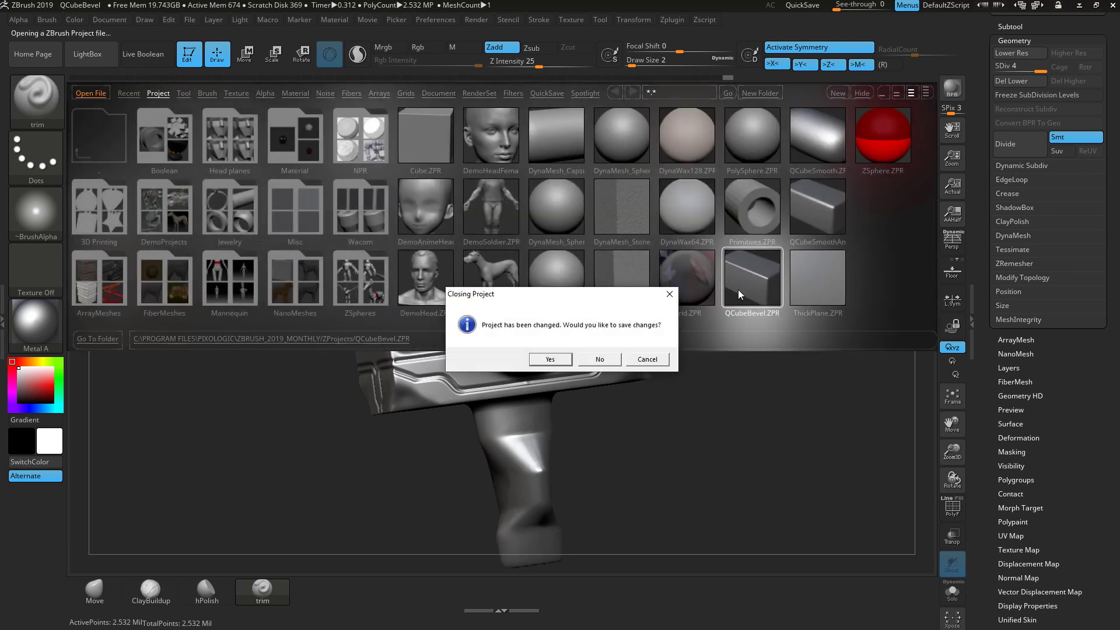
pyautogui.click(601, 359)
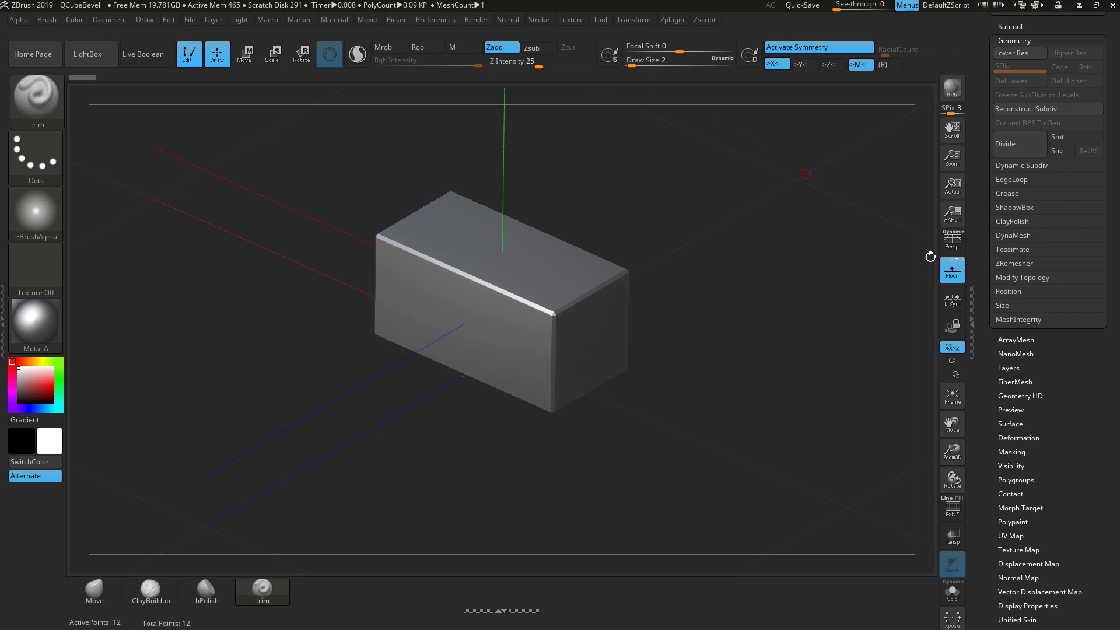
# - Append a Ring3D mesh as a new subtool and frame it together with the box
pyautogui.scroll(5, 1113, 269)
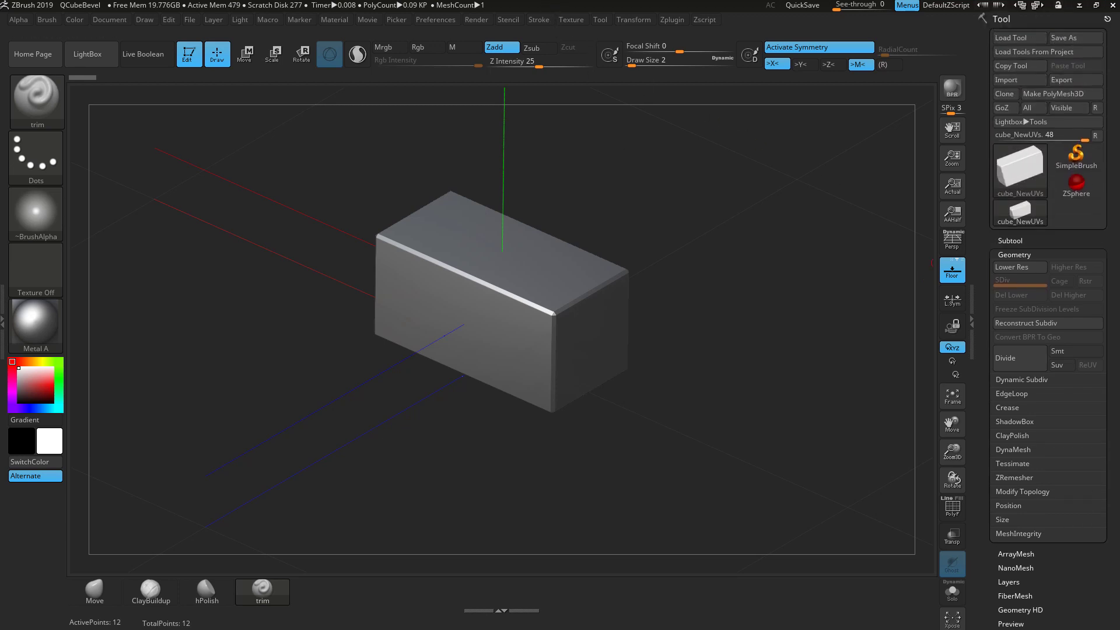
pyautogui.click(1014, 240)
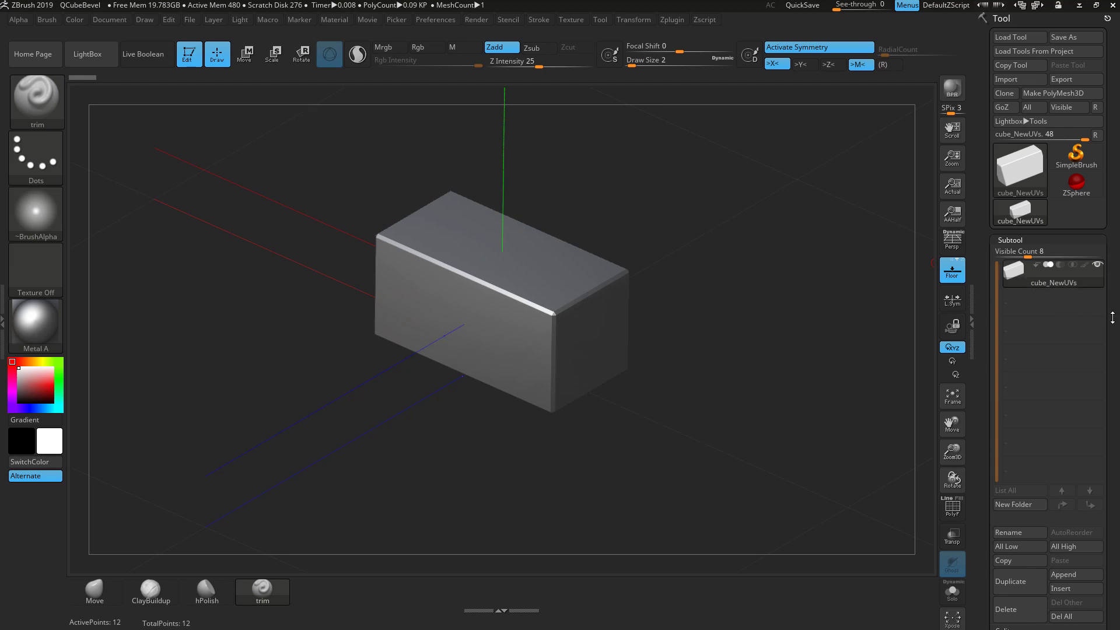
pyautogui.scroll(-4, 1113, 317)
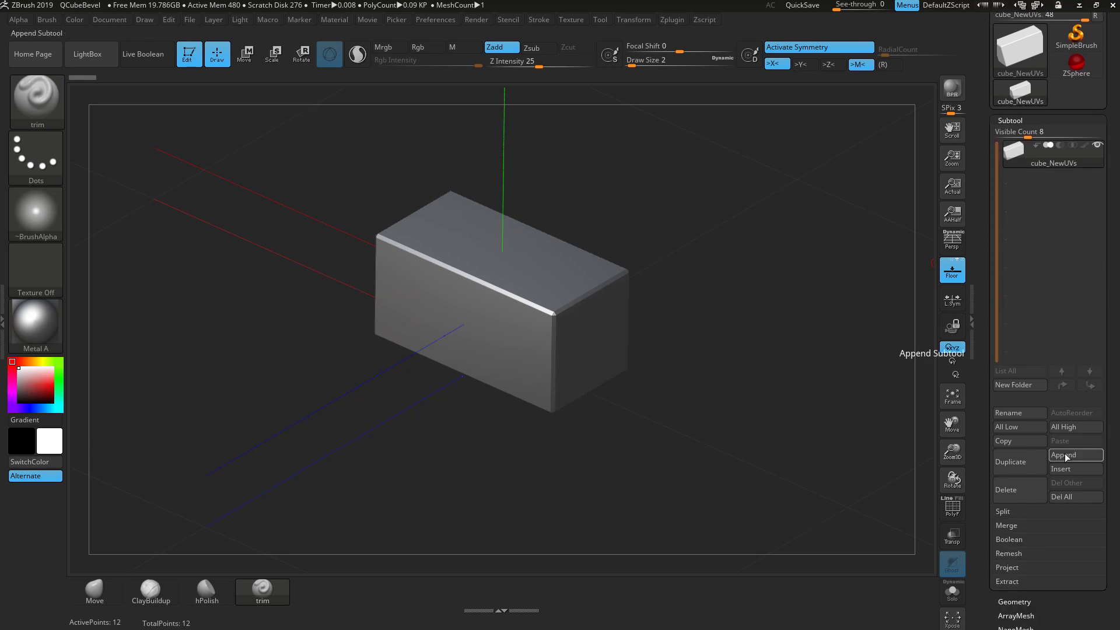
pyautogui.click(1065, 453)
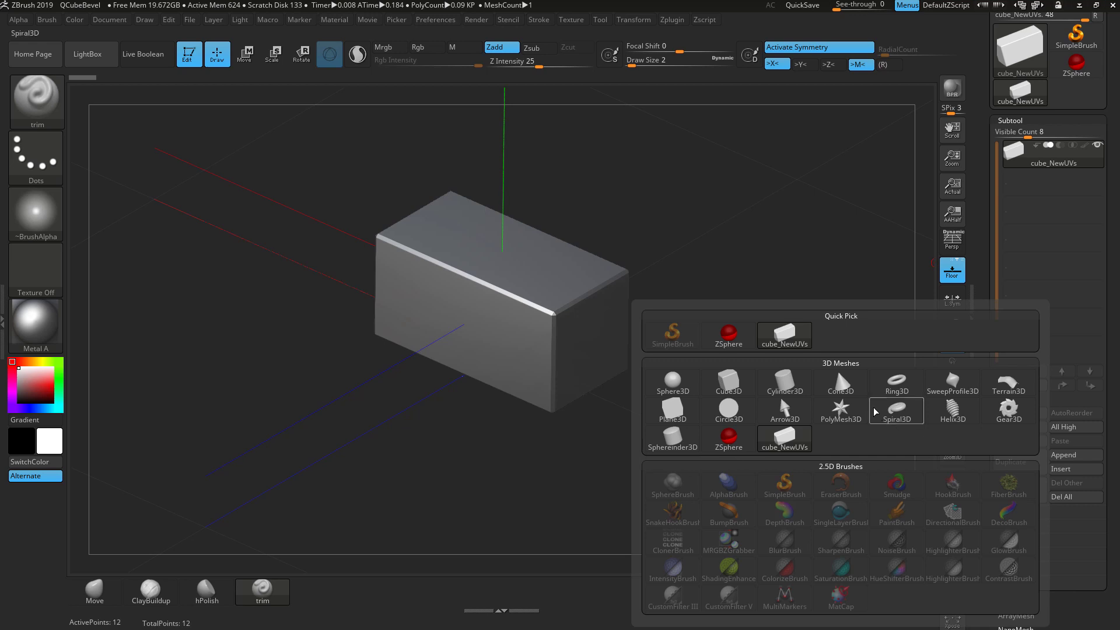
pyautogui.click(871, 377)
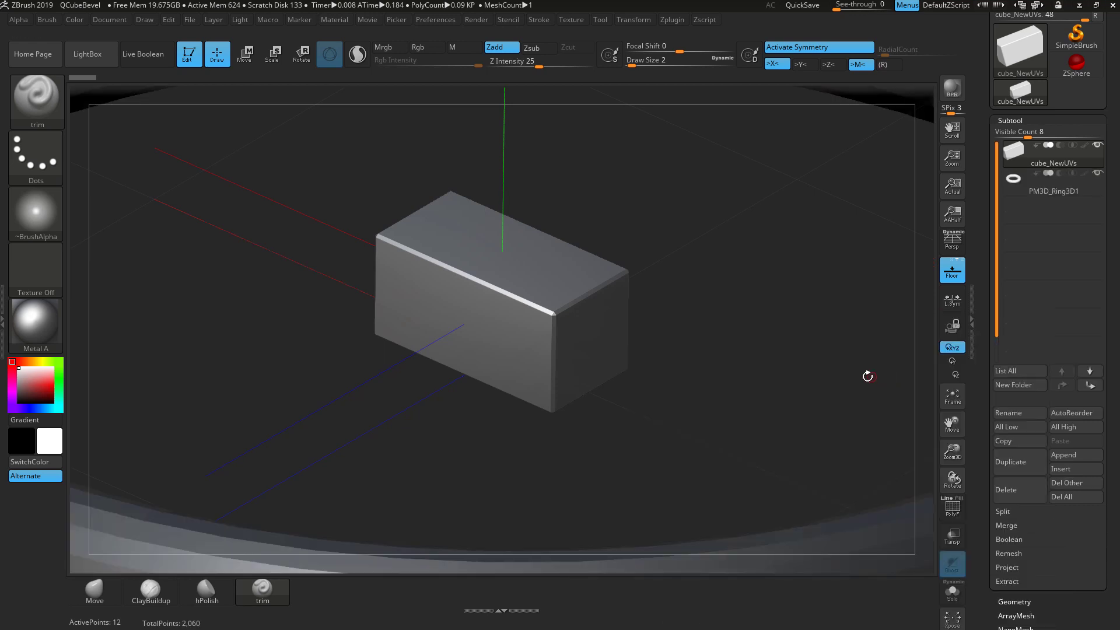
pyautogui.press('f')
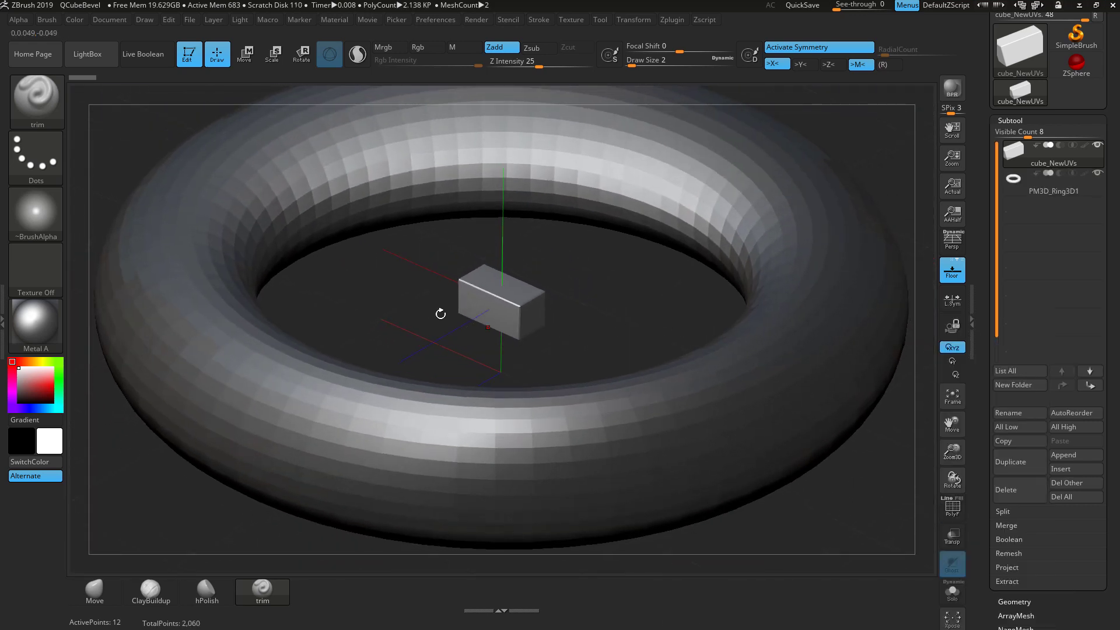
# - Select the ring subtool and scale it down uniformly until it is slightly narrower than the box's length
pyautogui.click(272, 53)
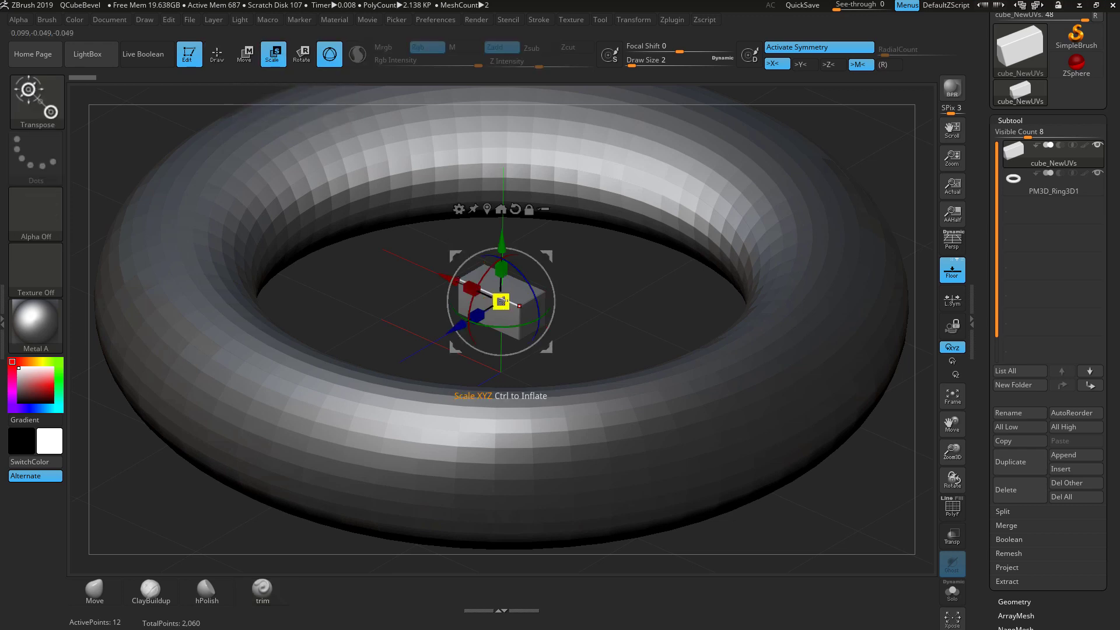
pyautogui.moveTo(502, 301); pyautogui.dragTo(502, 300)
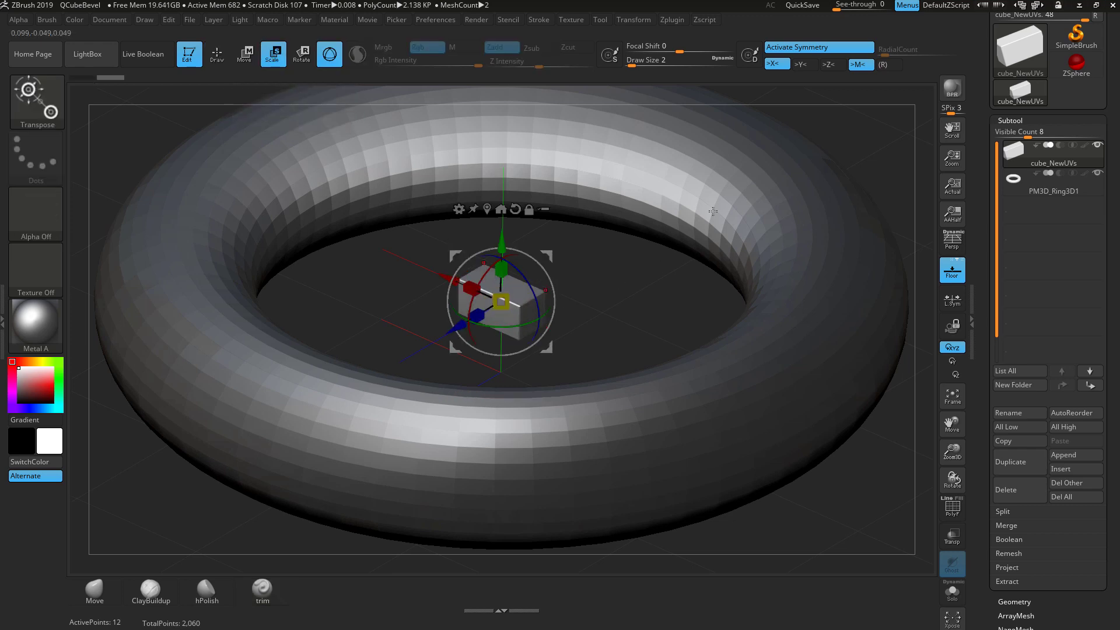
pyautogui.keyDown('alt'); pyautogui.click(717, 175); pyautogui.keyUp('alt')
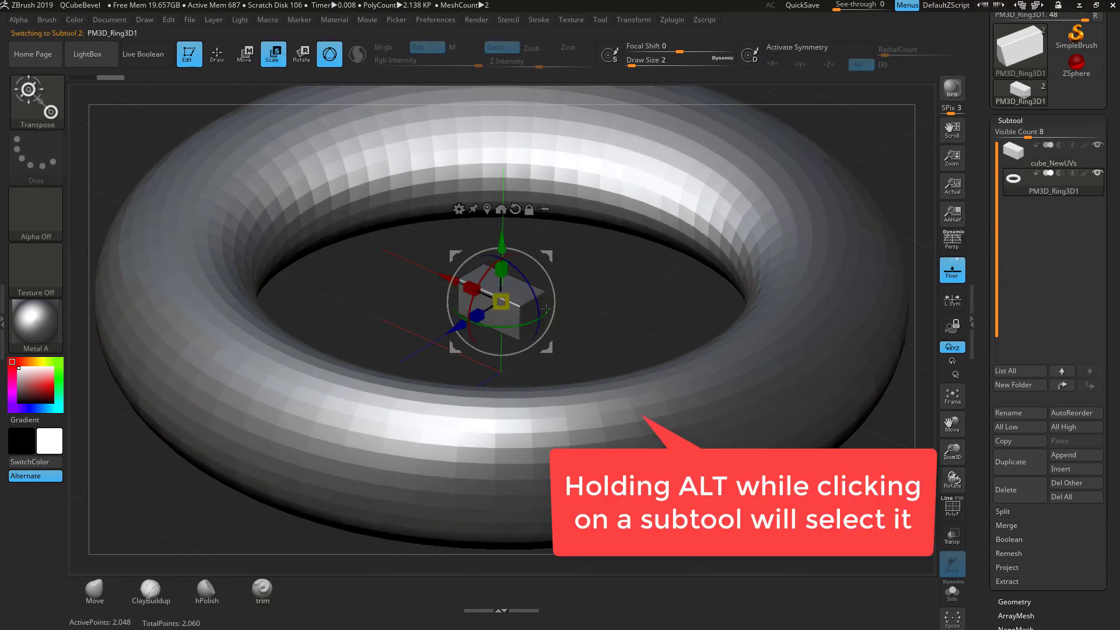
pyautogui.moveTo(500, 301); pyautogui.dragTo(389, 284)
pyautogui.moveTo(720, 268); pyautogui.dragTo(758, 256)
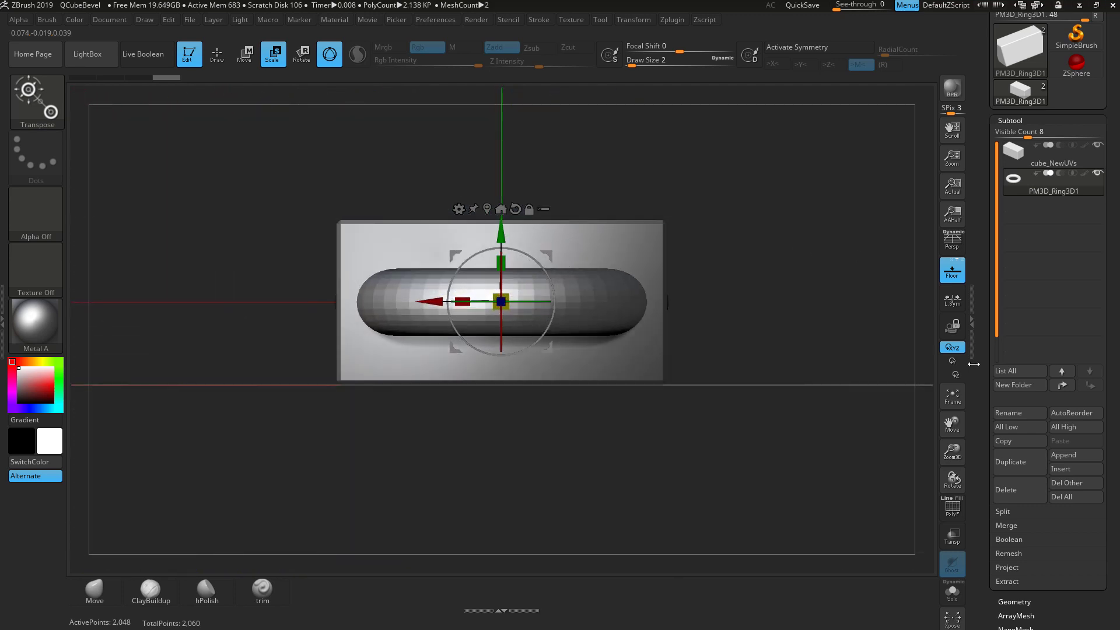
# - Duplicate the ring subtool and rotate the copy in 5-degree snaps until it stands upright around the box
pyautogui.click(1017, 463)
pyautogui.keyDown('shift'); pyautogui.moveTo(538, 269); pyautogui.dragTo(405, 182); pyautogui.keyUp('shift')
pyautogui.moveTo(758, 251); pyautogui.dragTo(454, 287)
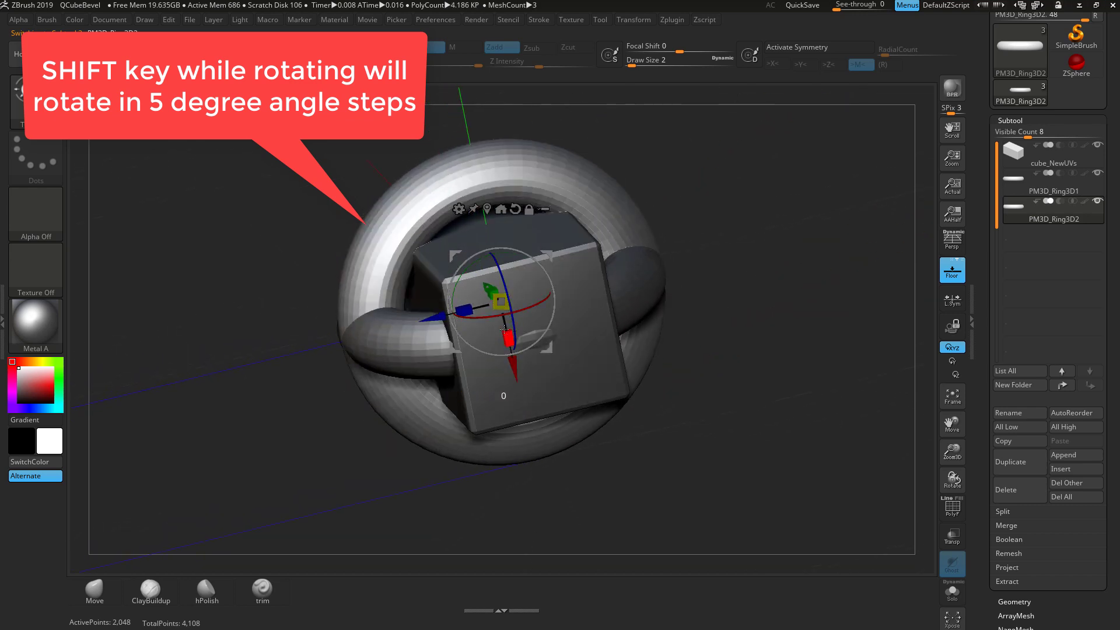
# - Stretch the upright ring along its X axis and adjust its width along Z around the box
pyautogui.moveTo(505, 333); pyautogui.dragTo(529, 396)
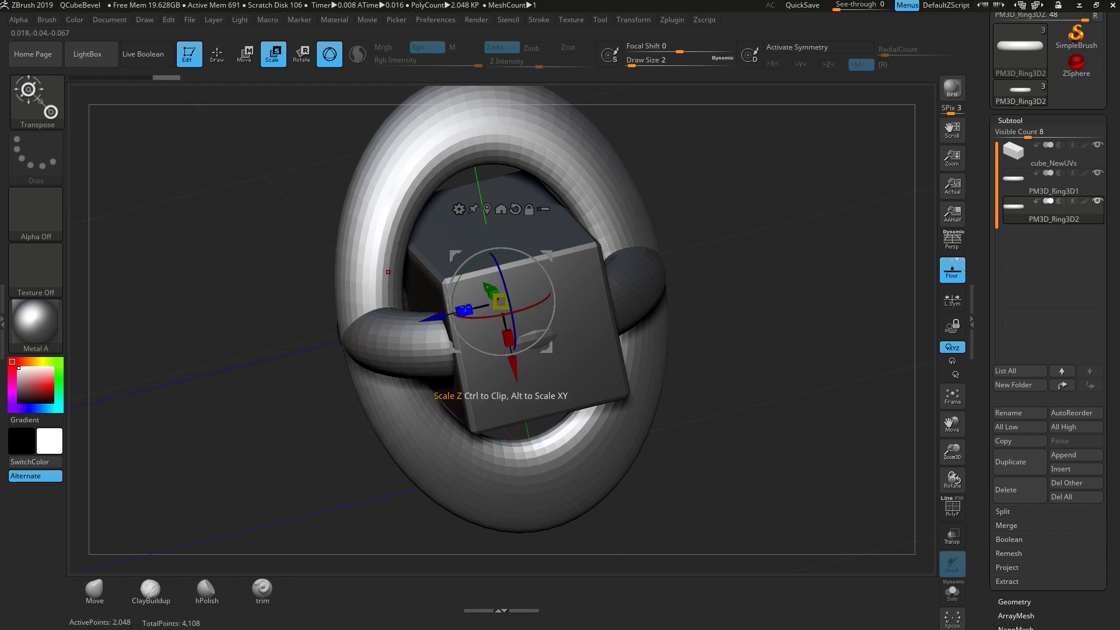
pyautogui.moveTo(464, 307); pyautogui.dragTo(448, 311)
pyautogui.moveTo(442, 313); pyautogui.dragTo(583, 327)
# - Shorten the horizontal ring along X until its ends stay inside the box, and thicken the upright ring along Y
pyautogui.keyDown('alt'); pyautogui.click(478, 368); pyautogui.keyUp('alt')
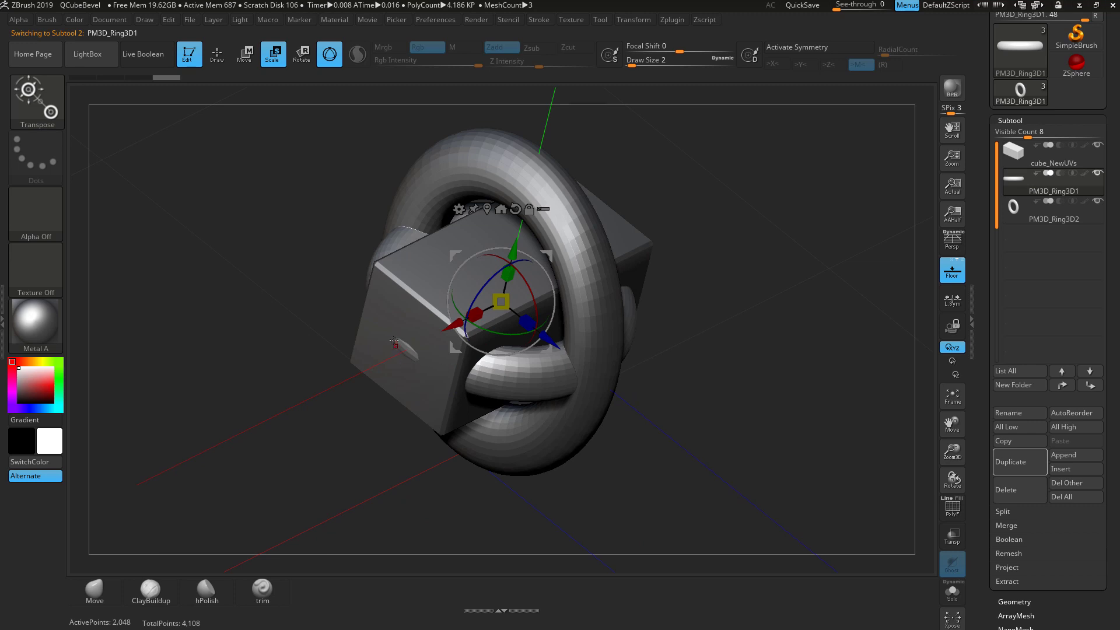
pyautogui.moveTo(476, 314); pyautogui.dragTo(477, 314)
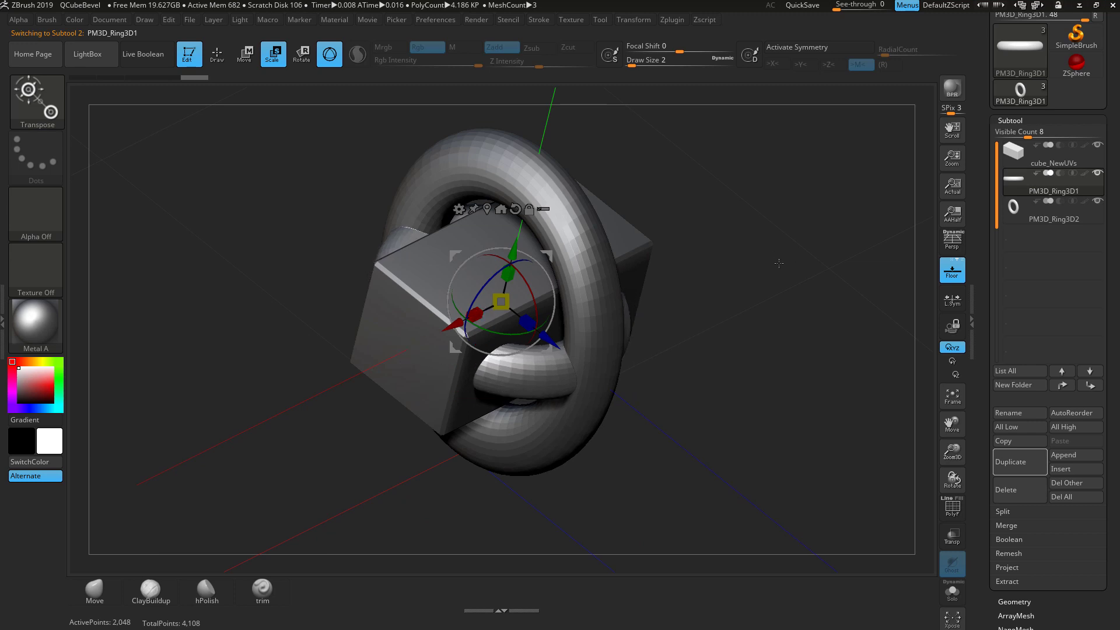
pyautogui.moveTo(778, 263); pyautogui.dragTo(735, 230)
pyautogui.keyDown('alt'); pyautogui.click(498, 191); pyautogui.keyUp('alt')
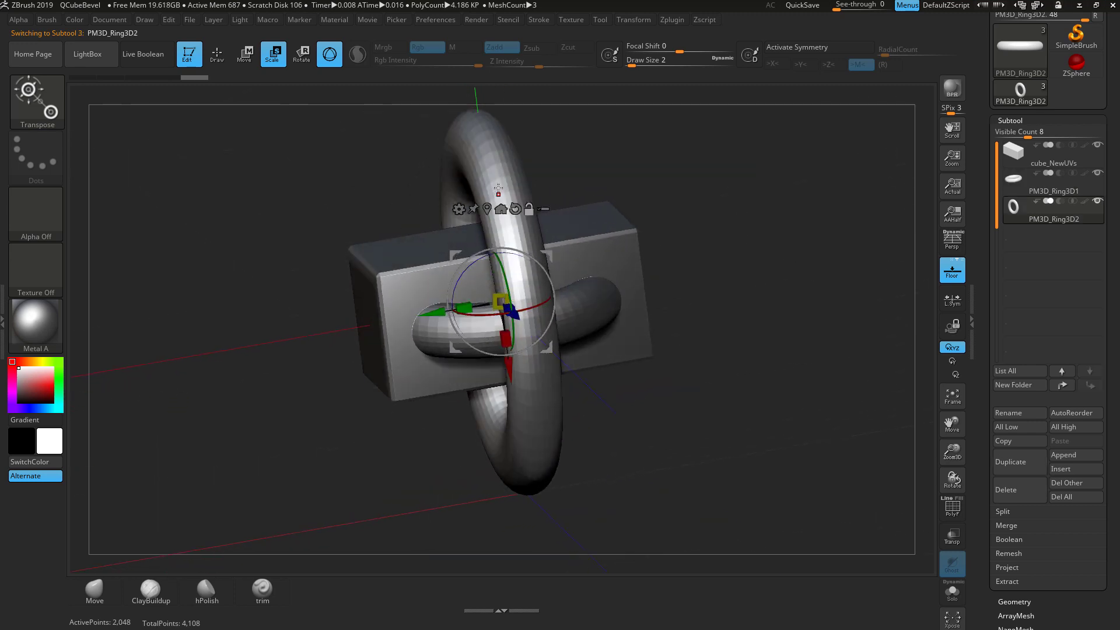
pyautogui.moveTo(463, 307); pyautogui.dragTo(842, 147)
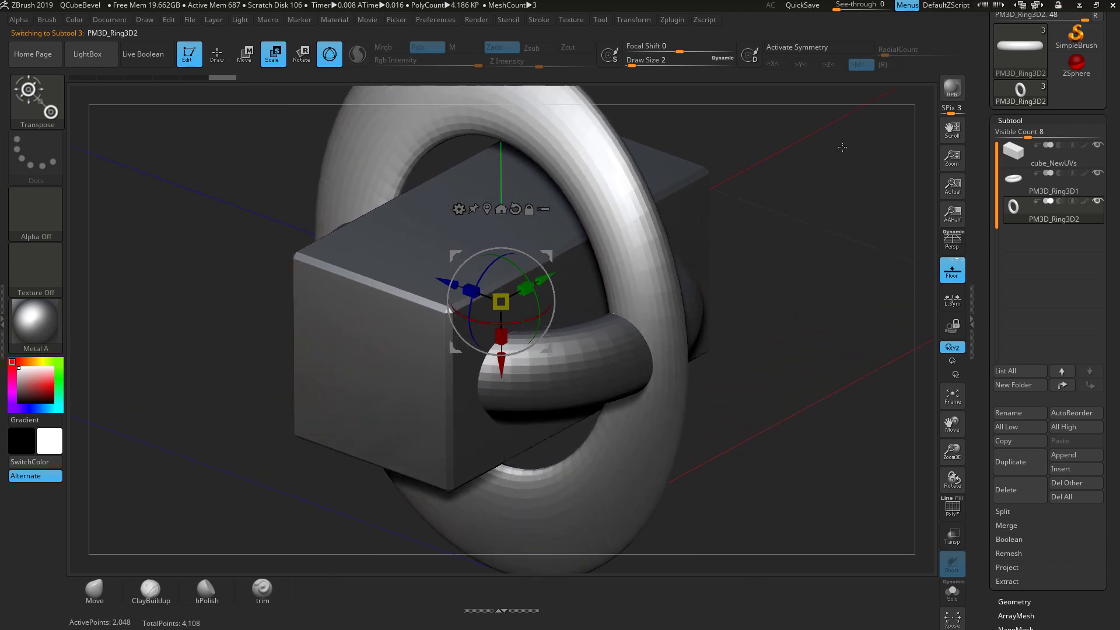
# - Merge the box with both rings into one subtool using MergeDown, skipping the undo warning until the next restart
pyautogui.click(1018, 155)
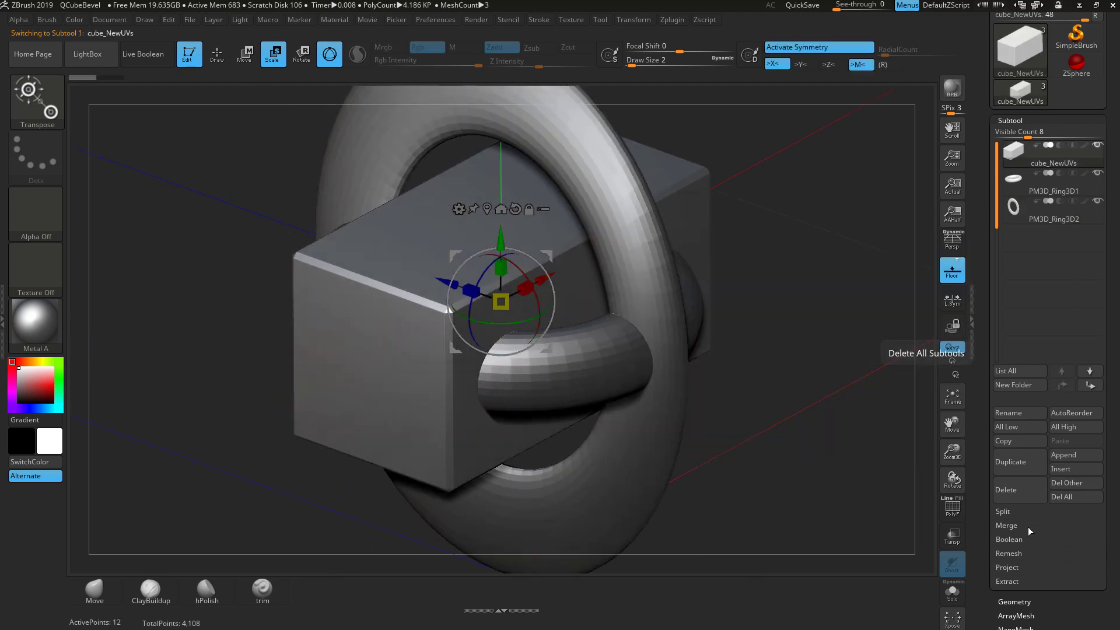
pyautogui.click(1006, 526)
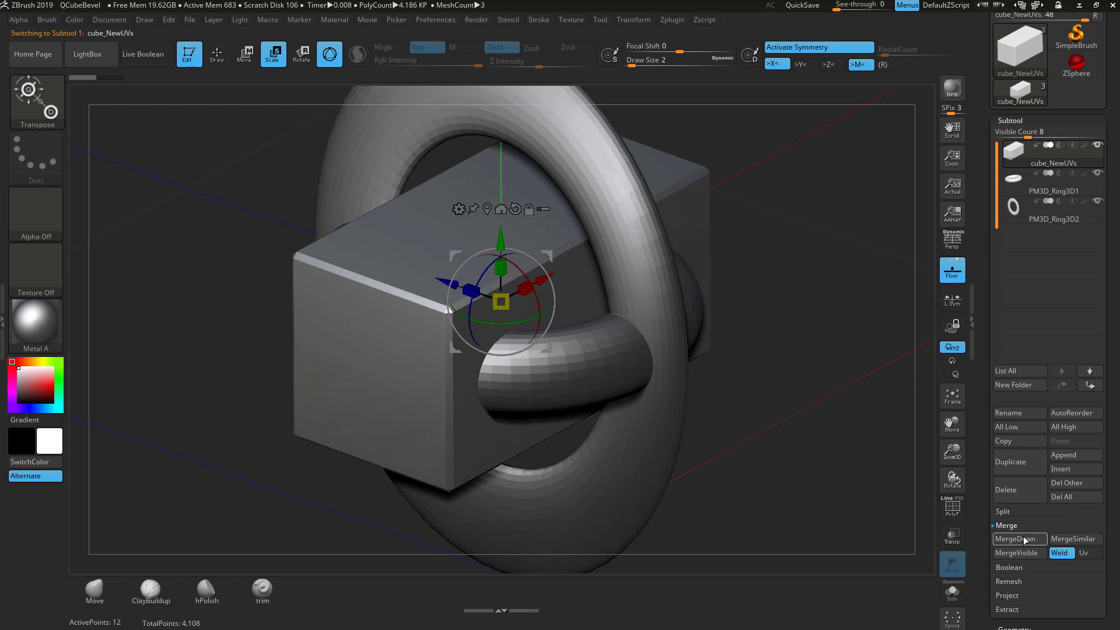
pyautogui.click(1022, 538)
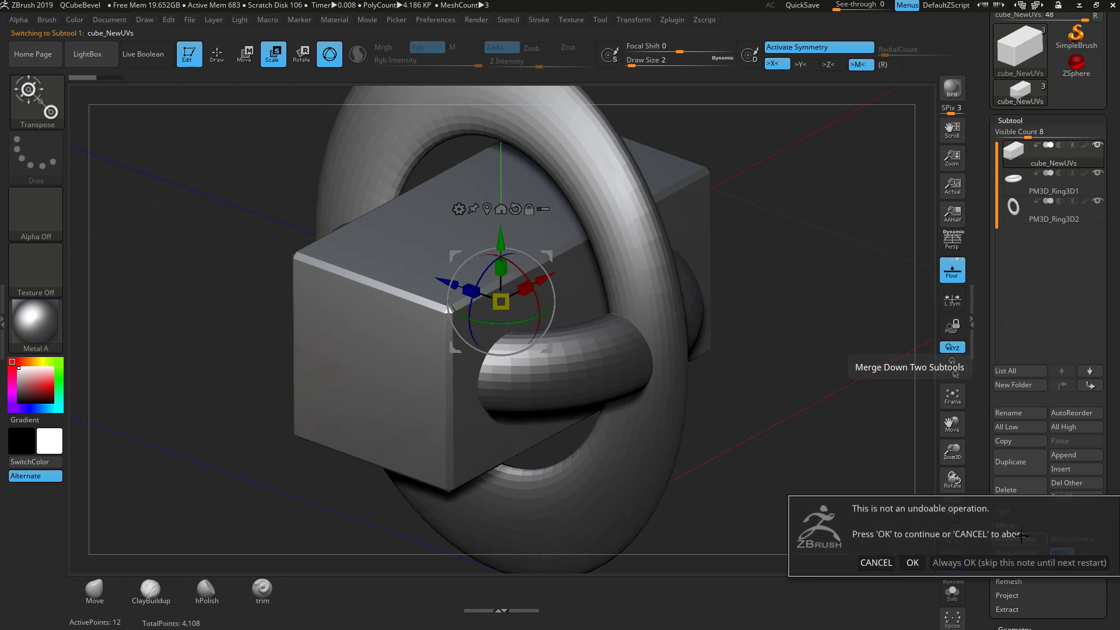
pyautogui.click(959, 563)
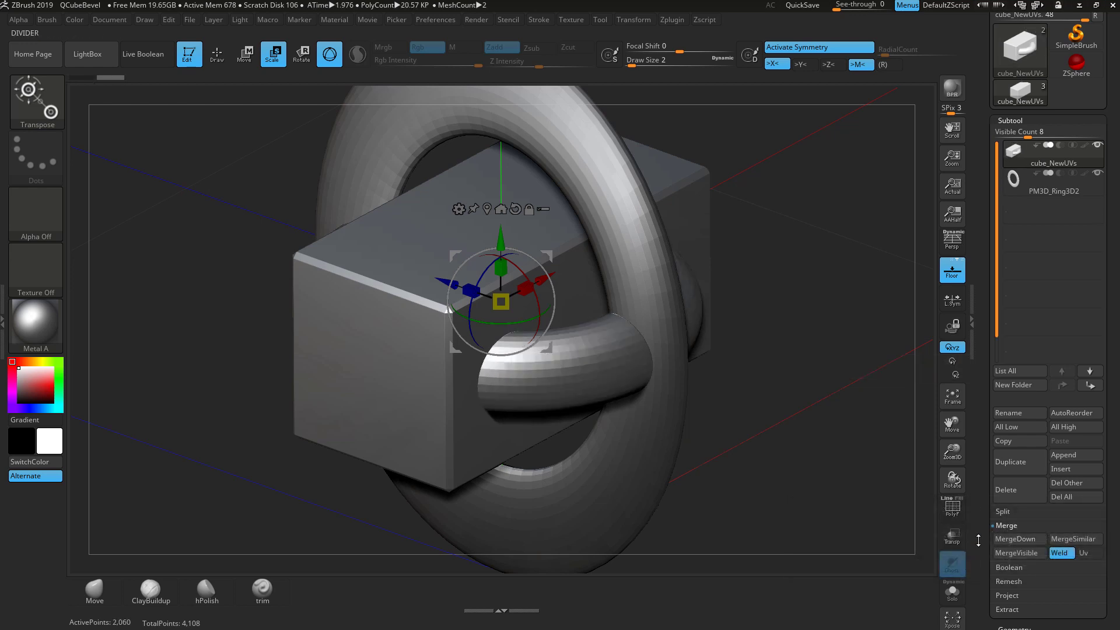
pyautogui.click(1021, 538)
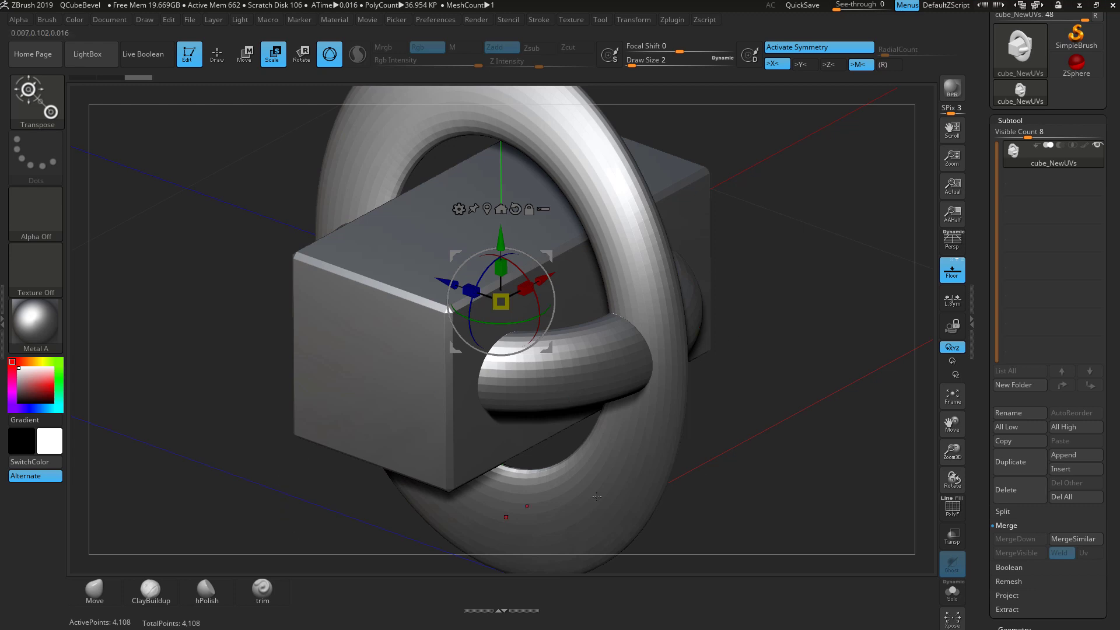
# - Show the polygon wireframe and DynaMesh the merged box and rings at resolution 1160
pyautogui.click(952, 506)
pyautogui.scroll(5, 453, 457)
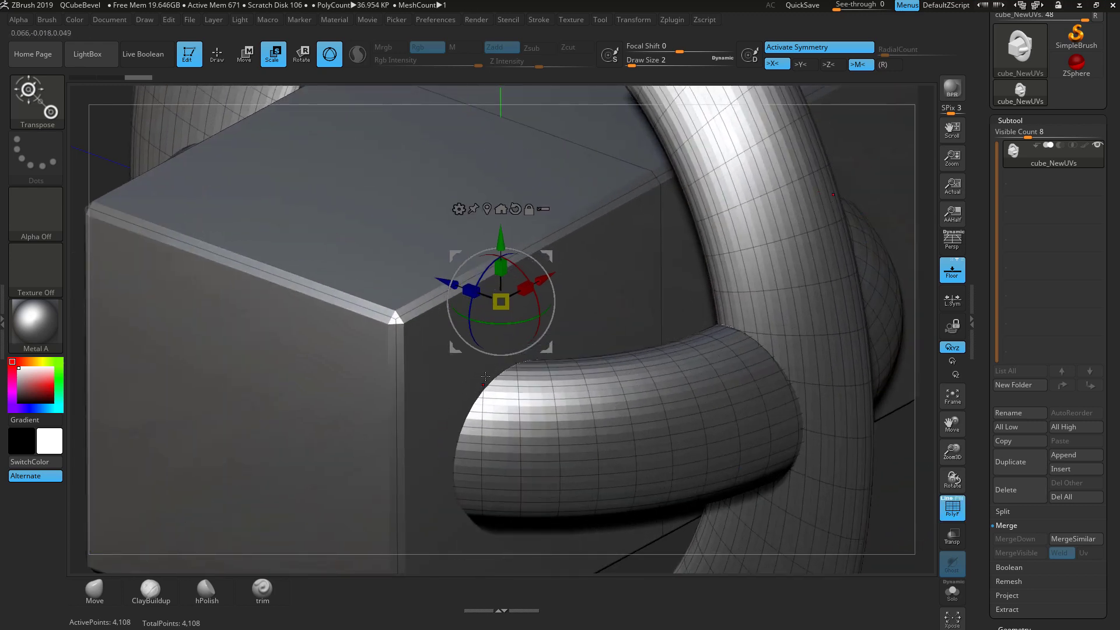
pyautogui.moveTo(1105, 338); pyautogui.dragTo(1094, 230)
pyautogui.click(1017, 270)
pyautogui.moveTo(1018, 266); pyautogui.dragTo(1069, 310)
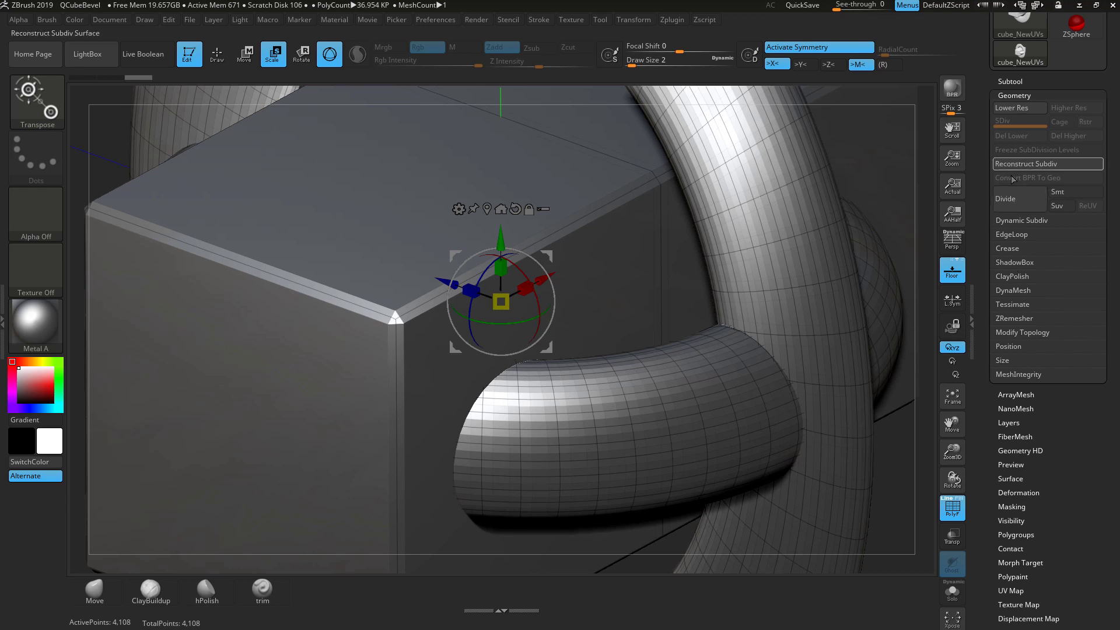
pyautogui.click(1014, 290)
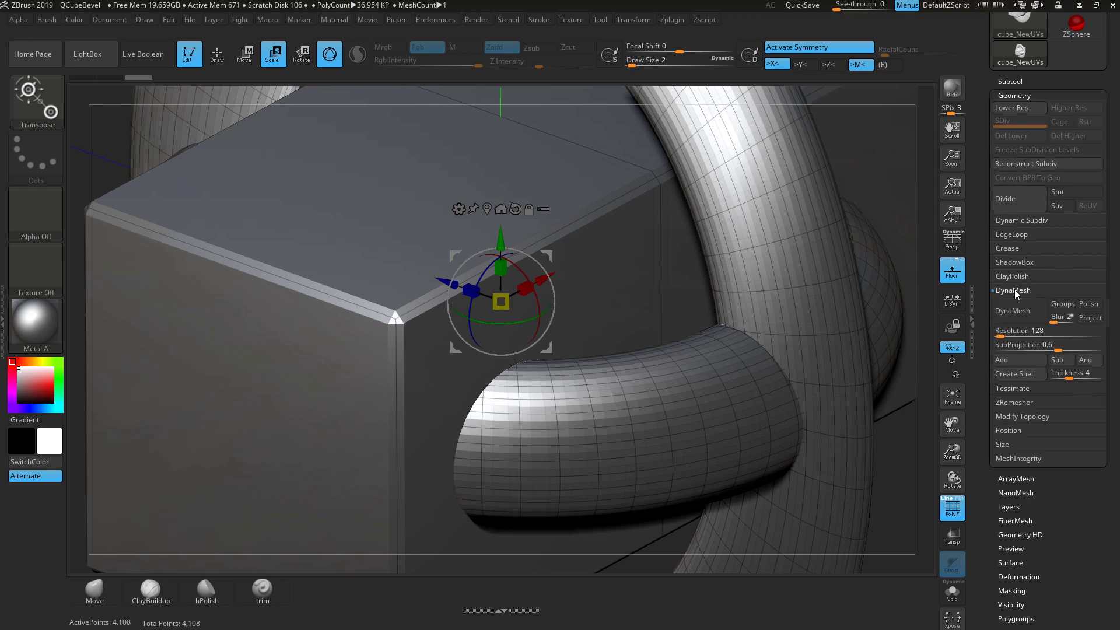
pyautogui.moveTo(1004, 330); pyautogui.dragTo(1025, 331)
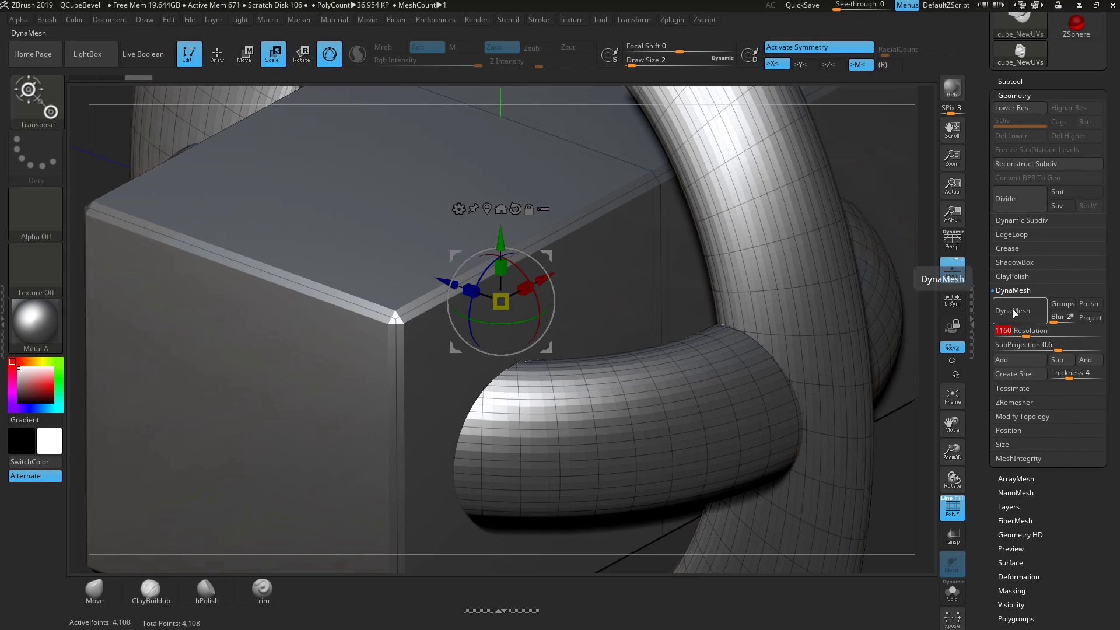
pyautogui.click(1014, 314)
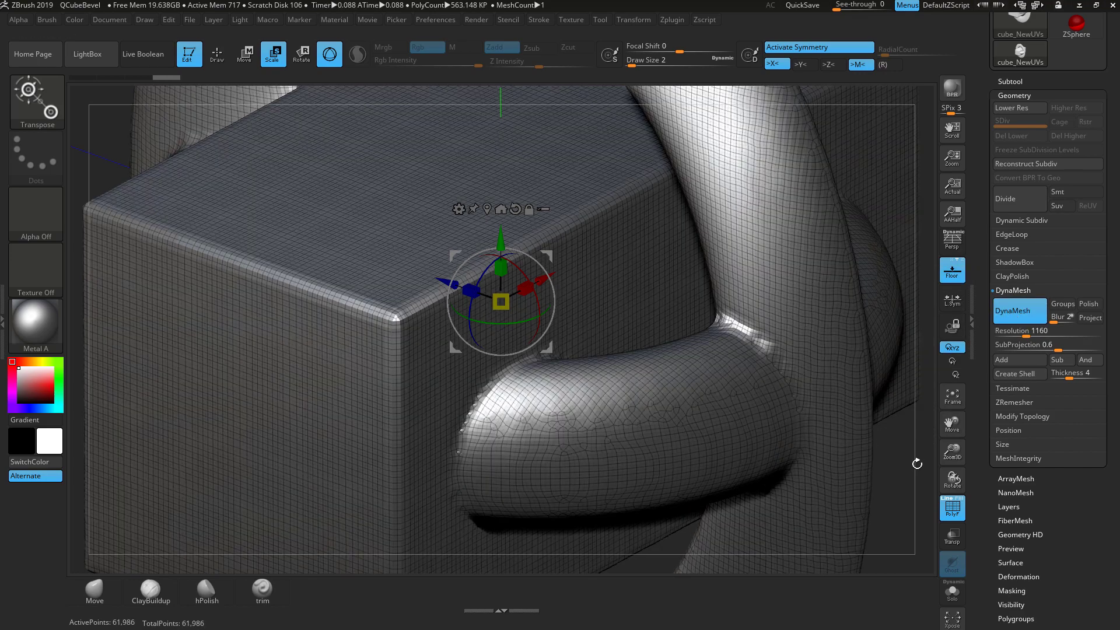
# - Return to Draw mode, turn off Dynamic Subdiv on the merged box and rings, and hide the polygon wireframe
pyautogui.moveTo(916, 464); pyautogui.dragTo(913, 403)
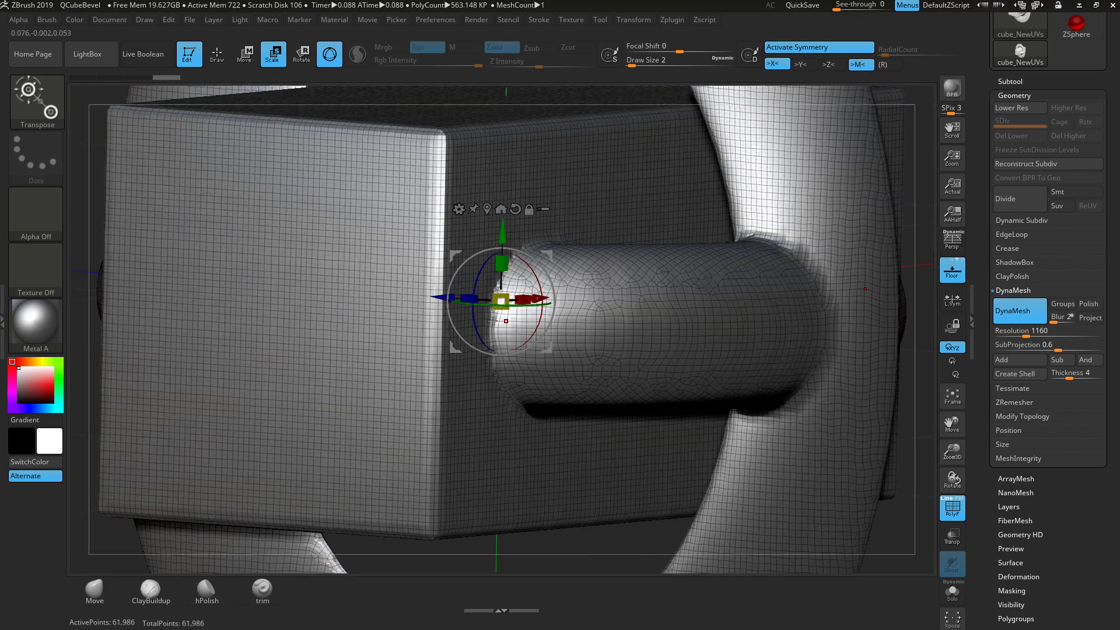
pyautogui.click(210, 56)
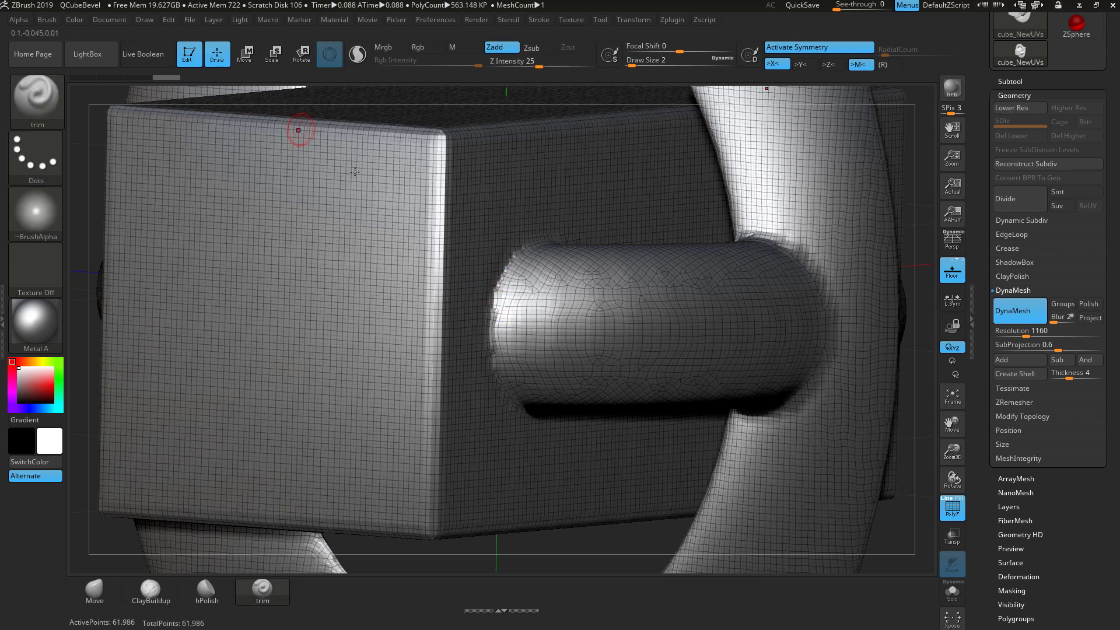
pyautogui.click(1015, 220)
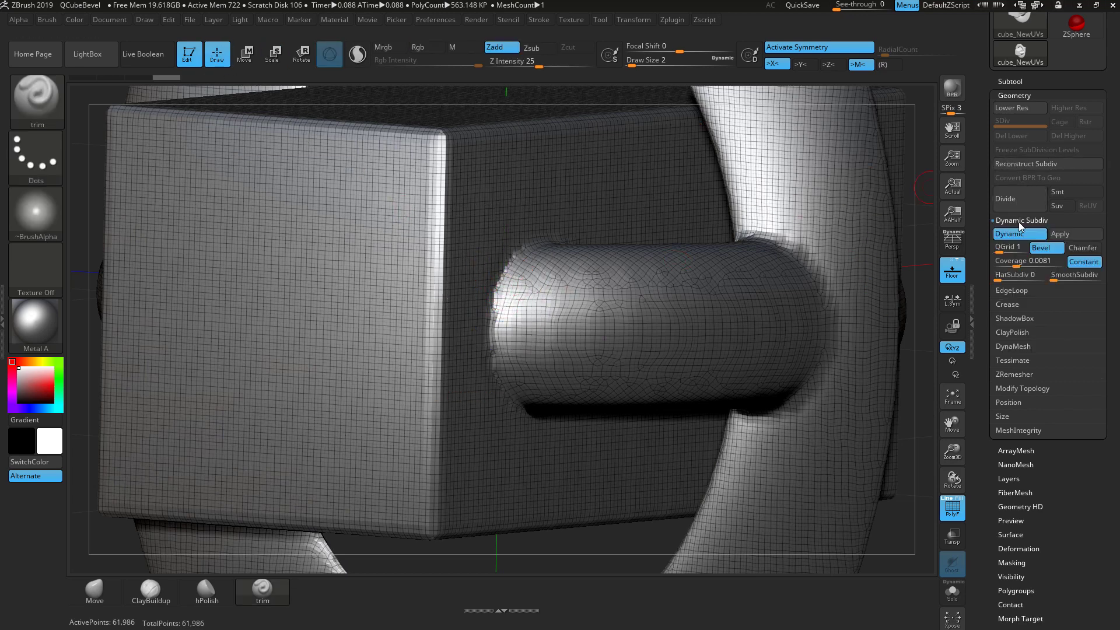
pyautogui.hotkey('shift', 'd')
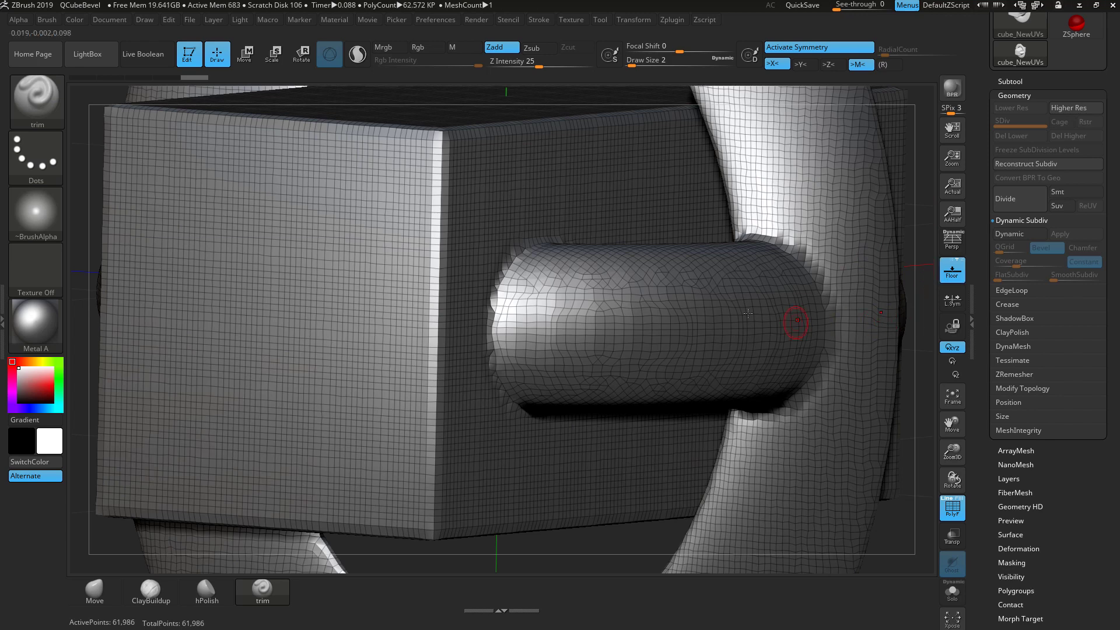
pyautogui.click(962, 507)
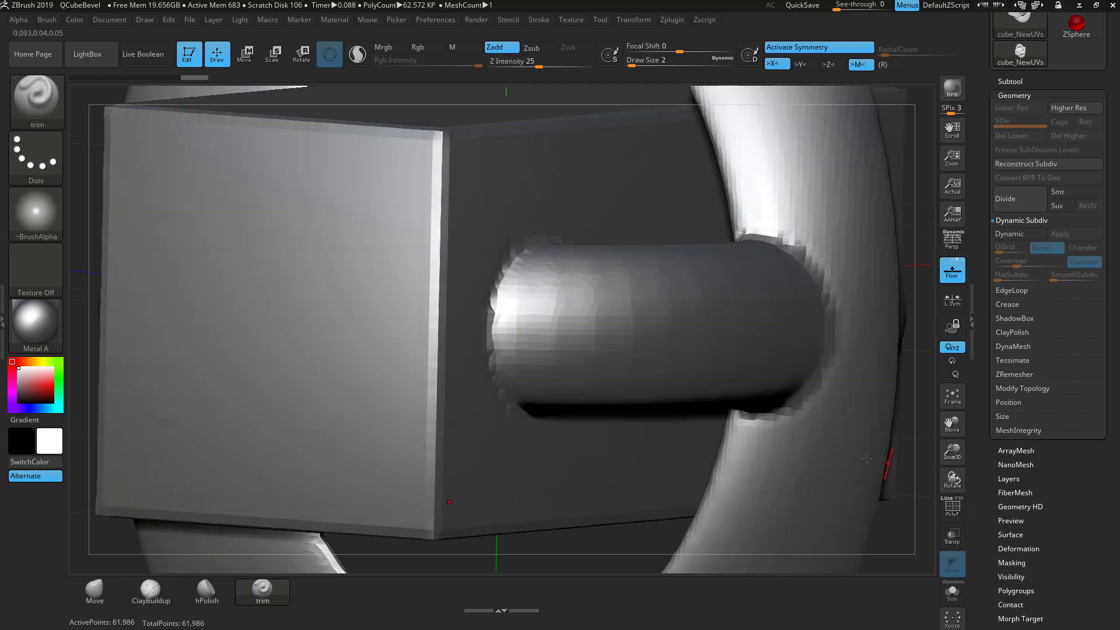
# - Set the brush's Draw Size to 9 and activate symmetry across the X, Y and Z axes
pyautogui.press('f')
pyautogui.moveTo(689, 459); pyautogui.dragTo(584, 333)
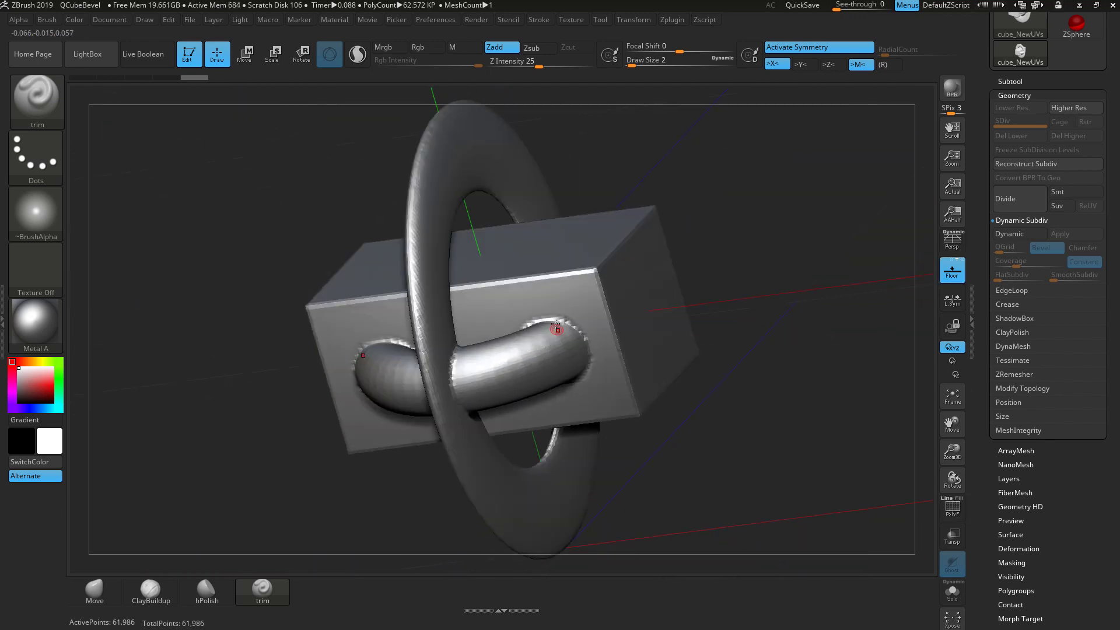
pyautogui.press('space')
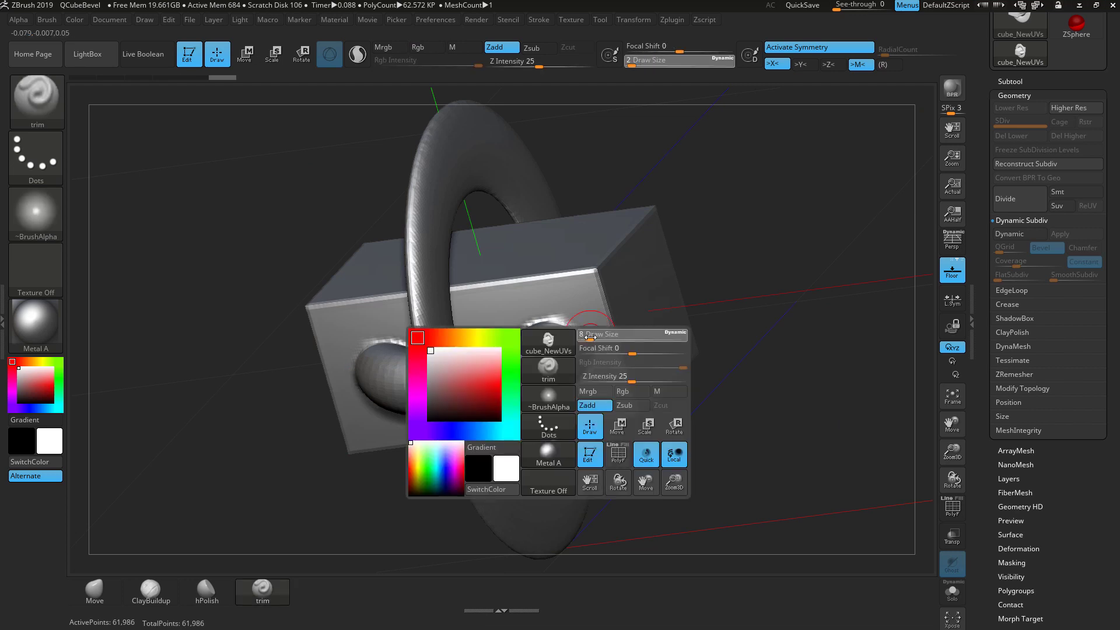
pyautogui.moveTo(725, 292)
pyautogui.mouseDown()
pyautogui.moveTo(677, 268)
pyautogui.moveTo(752, 182)
pyautogui.mouseUp()
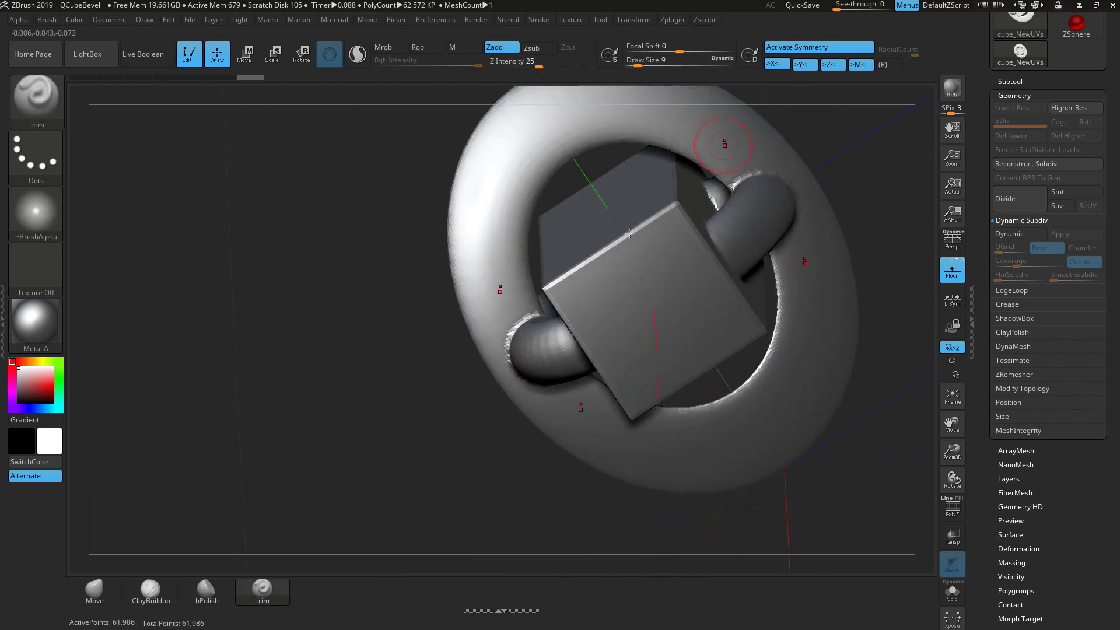
# - Smooth the jagged seams where the horizontal ring joins the box and the upright ring
pyautogui.moveTo(725, 144); pyautogui.dragTo(537, 320)
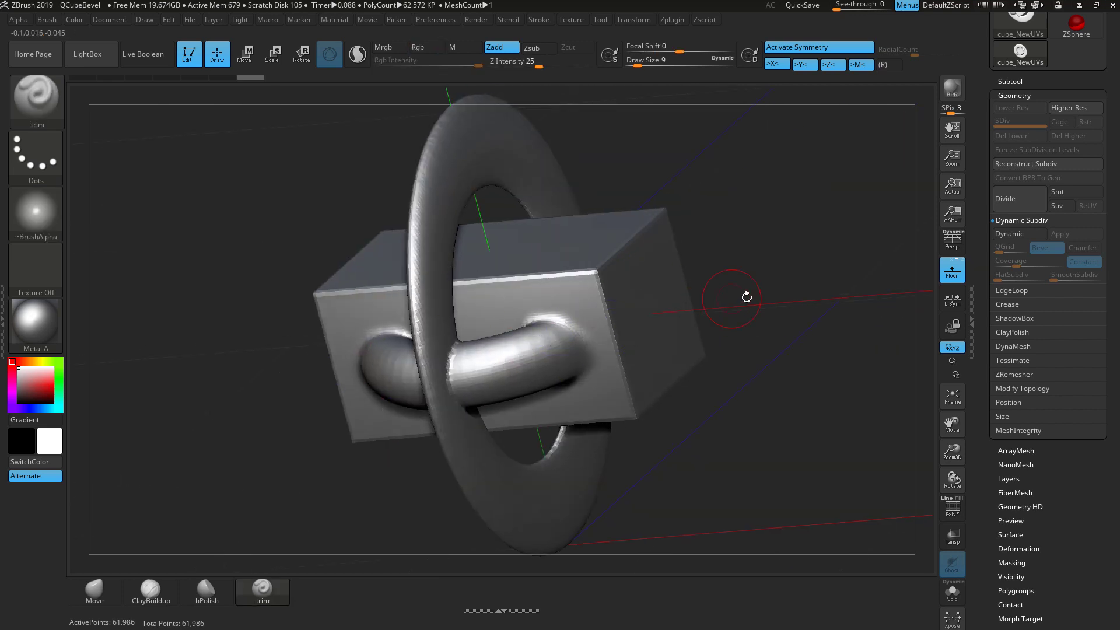
pyautogui.moveTo(746, 297); pyautogui.dragTo(611, 336)
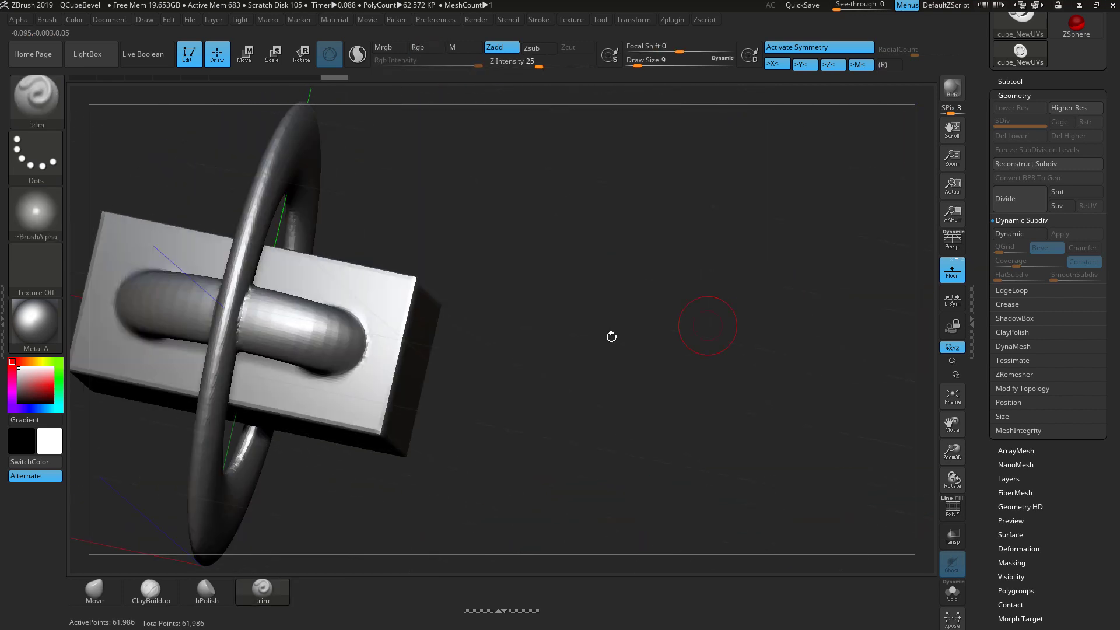
pyautogui.keyDown('shift'); pyautogui.moveTo(327, 335); pyautogui.dragTo(391, 355); pyautogui.keyUp('shift')
pyautogui.moveTo(496, 344); pyautogui.dragTo(674, 324)
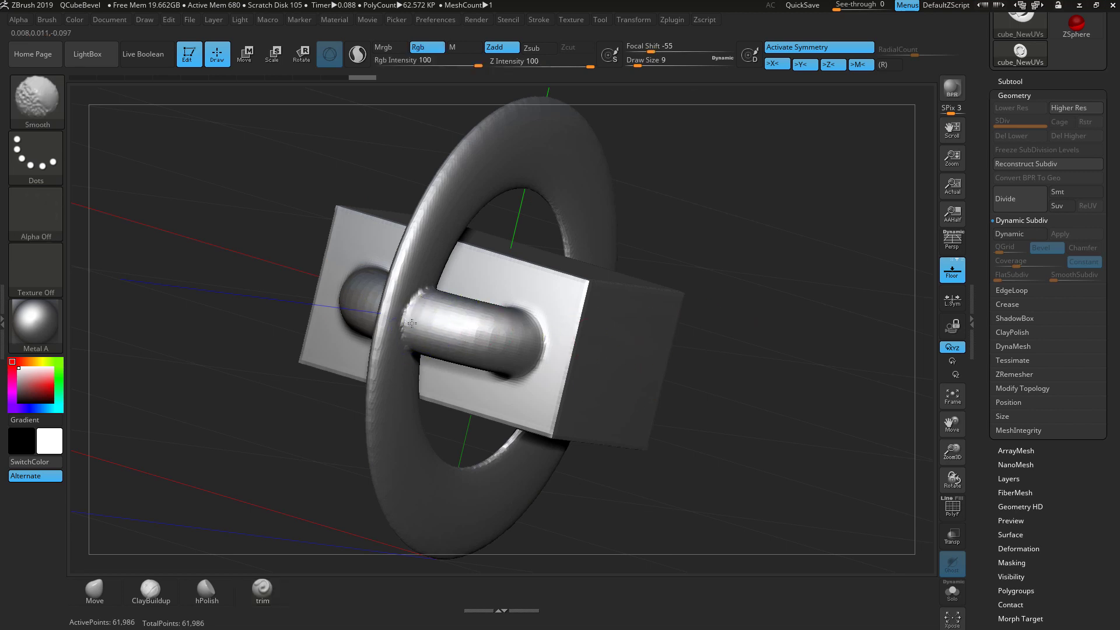
pyautogui.moveTo(780, 294); pyautogui.dragTo(758, 274)
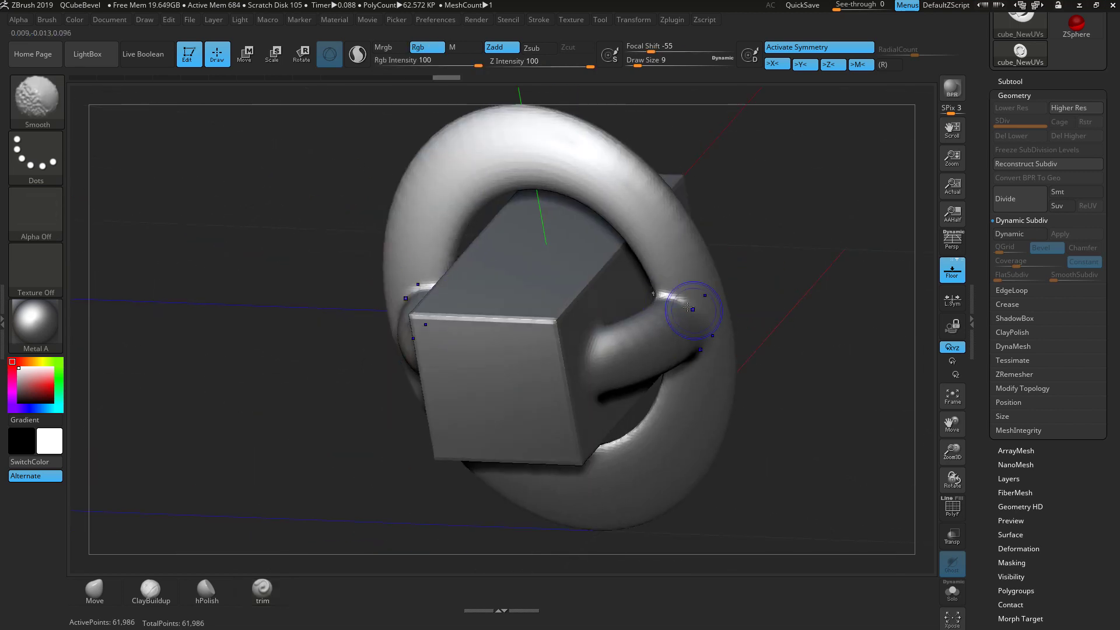
pyautogui.keyDown('shift'); pyautogui.moveTo(836, 293); pyautogui.dragTo(309, 496); pyautogui.keyUp('shift')
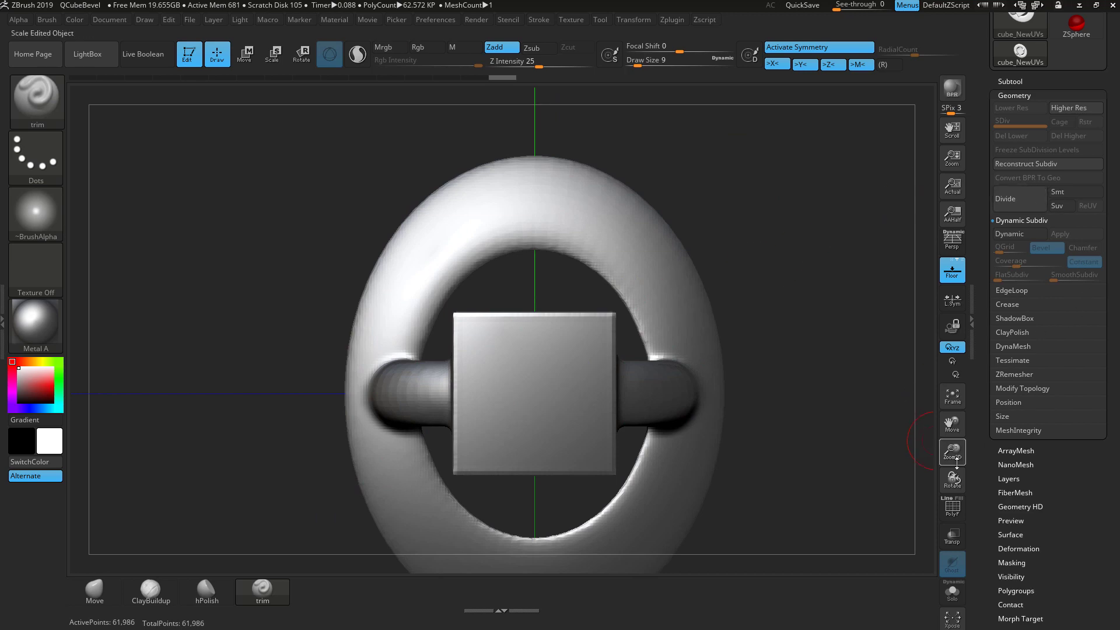
# - ZRemesh the merged model with Target Polygons Count 5 and Adapt, and divide it to subdivision level 3 with Smt enabled
pyautogui.click(951, 507)
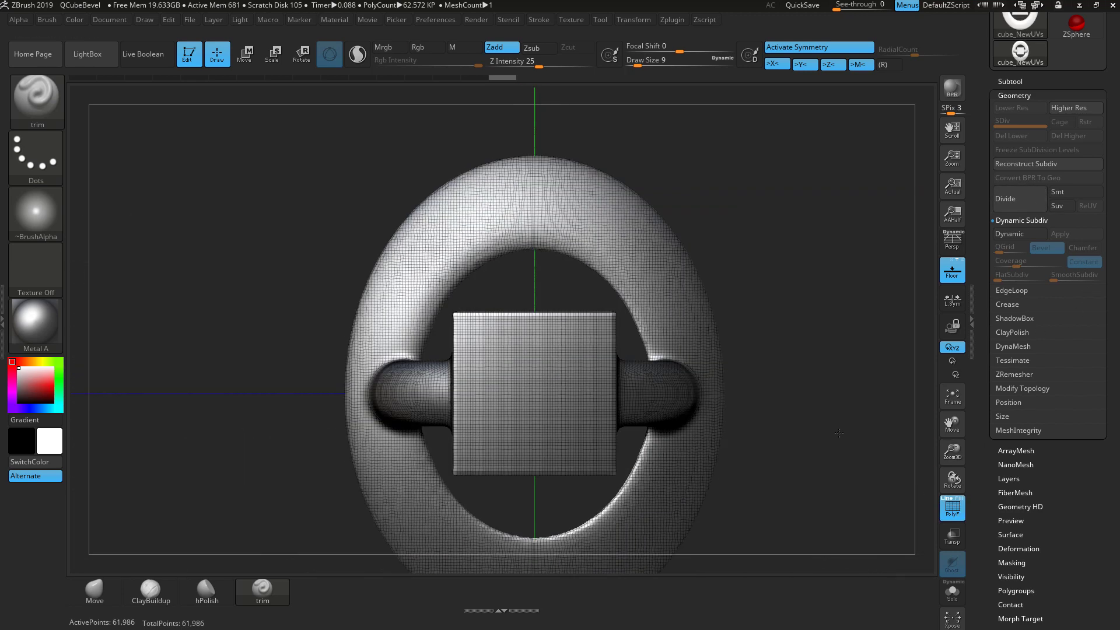
pyautogui.click(1019, 374)
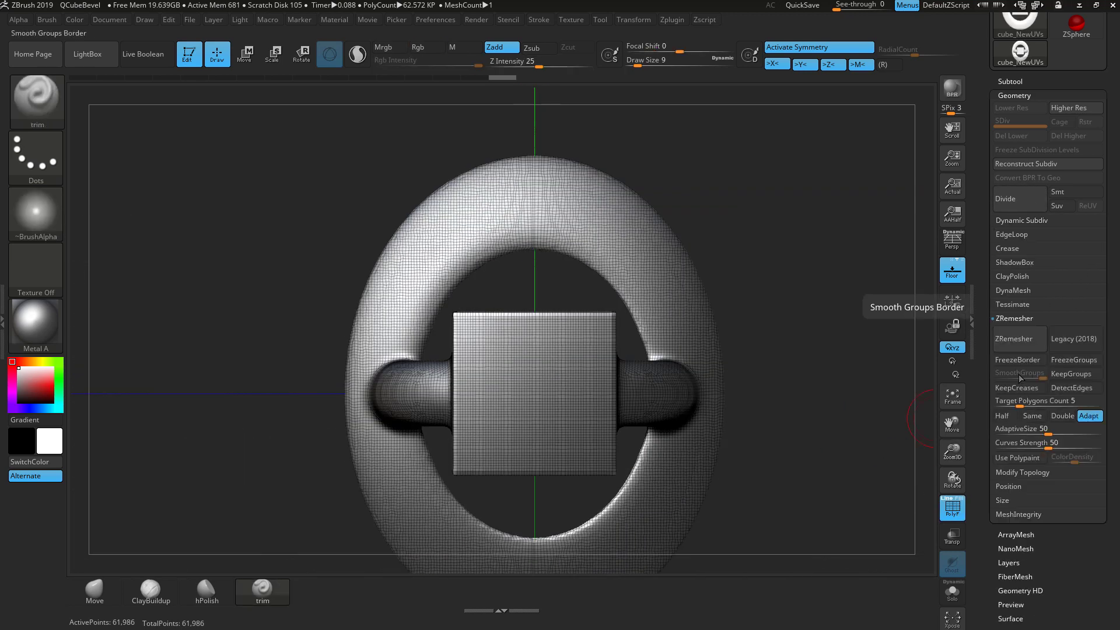
pyautogui.click(1016, 337)
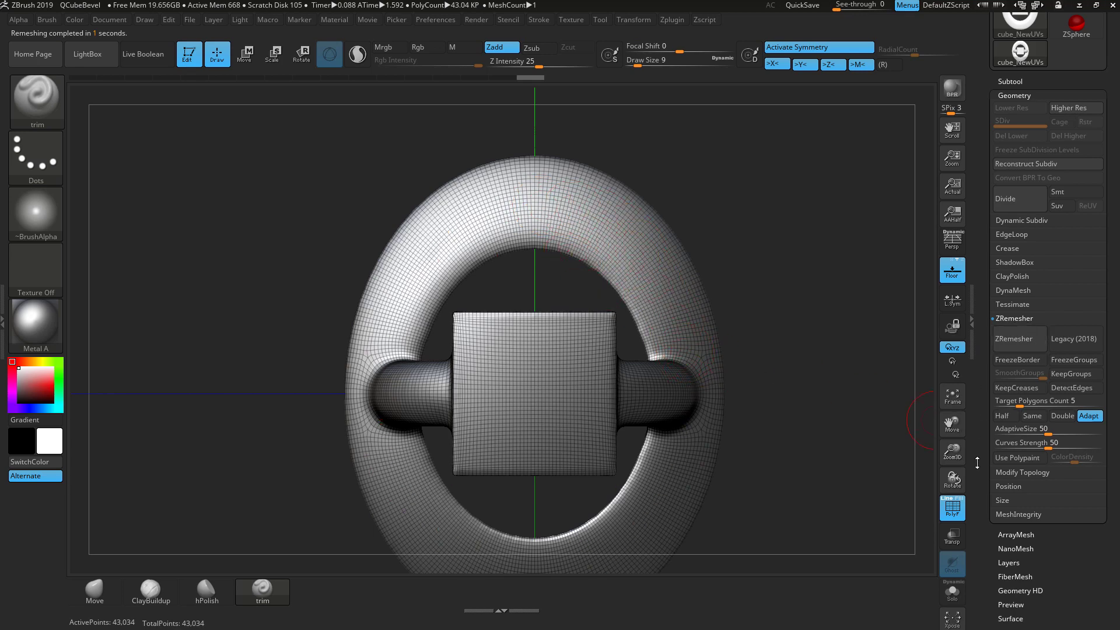
pyautogui.click(955, 510)
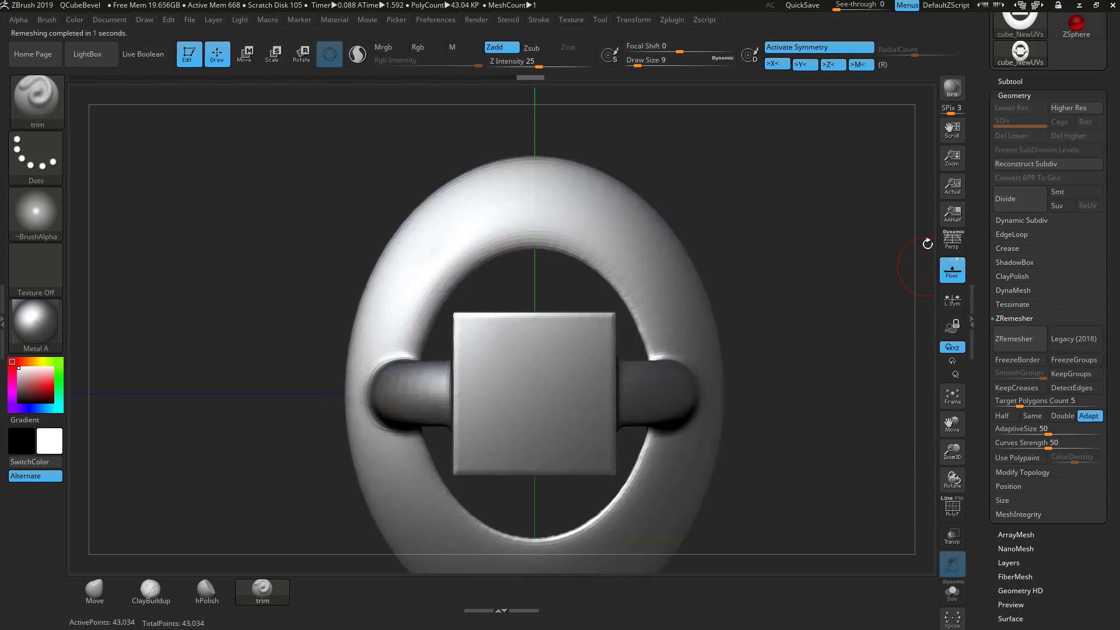
pyautogui.click(1061, 191)
pyautogui.click(1014, 204)
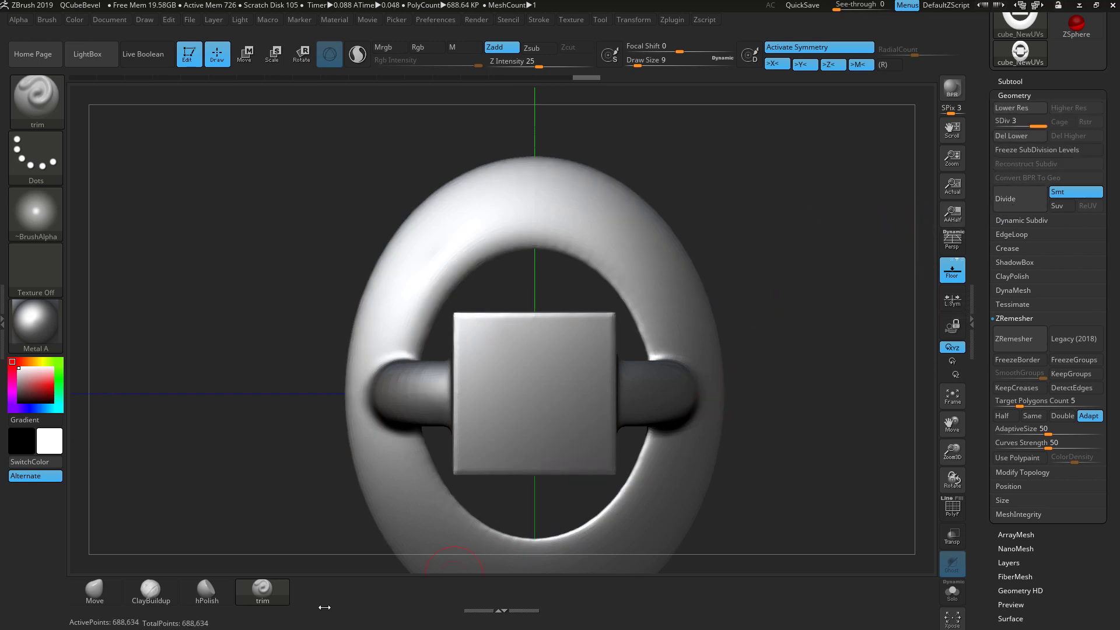
# - Carve an outer and an inner symmetrical panel line into the upright ring's face using the trim brush at Draw Size 4
pyautogui.press('space')
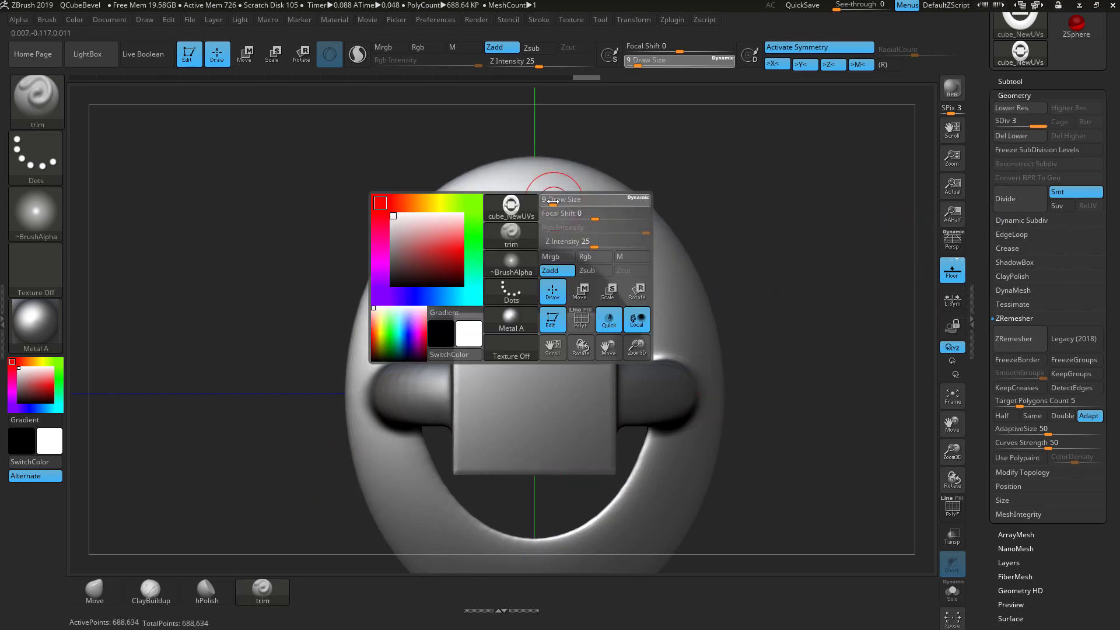
pyautogui.moveTo(551, 203)
pyautogui.mouseDown()
pyautogui.moveTo(606, 221)
pyautogui.moveTo(669, 285)
pyautogui.moveTo(739, 314)
pyautogui.mouseUp()
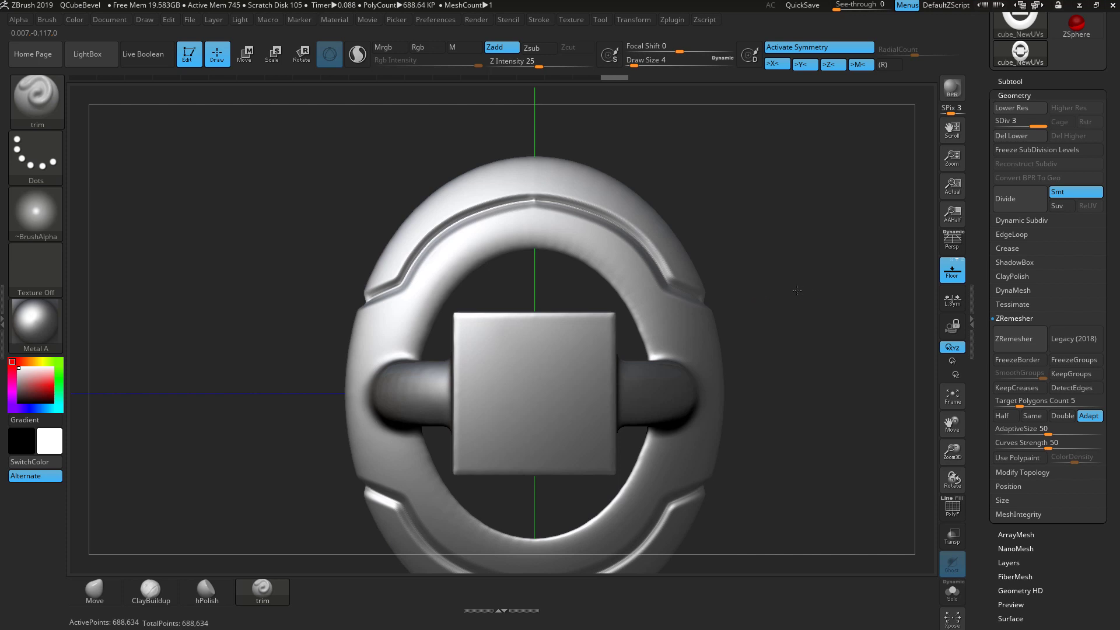
pyautogui.moveTo(797, 290); pyautogui.dragTo(794, 237)
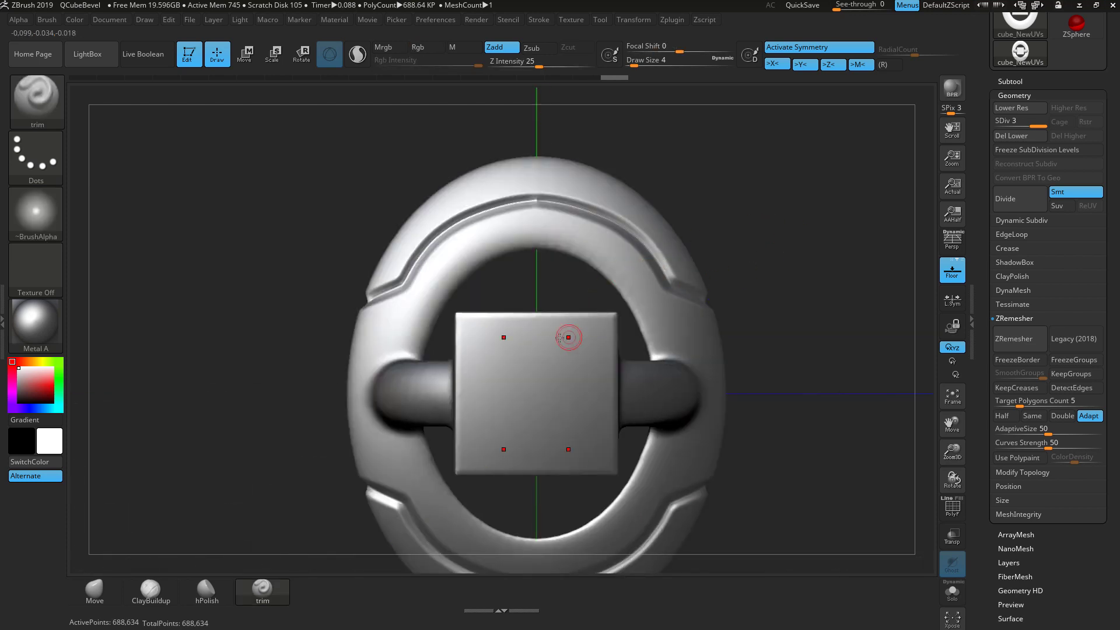
pyautogui.moveTo(586, 217)
pyautogui.mouseDown()
pyautogui.moveTo(692, 350)
pyautogui.moveTo(714, 405)
pyautogui.mouseUp()
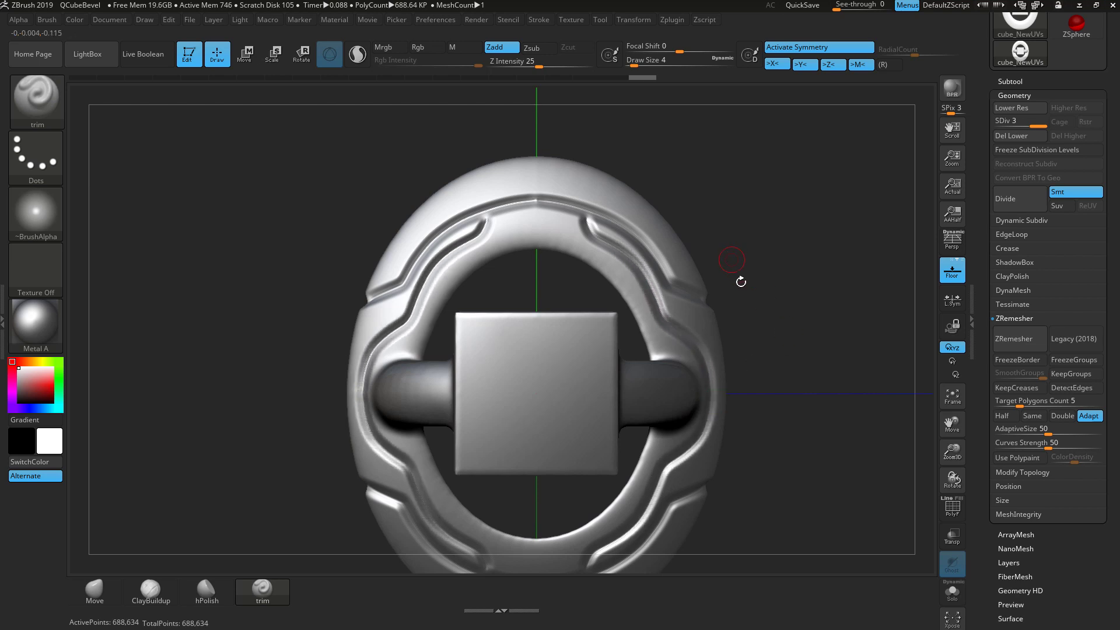
pyautogui.moveTo(851, 245); pyautogui.dragTo(802, 241)
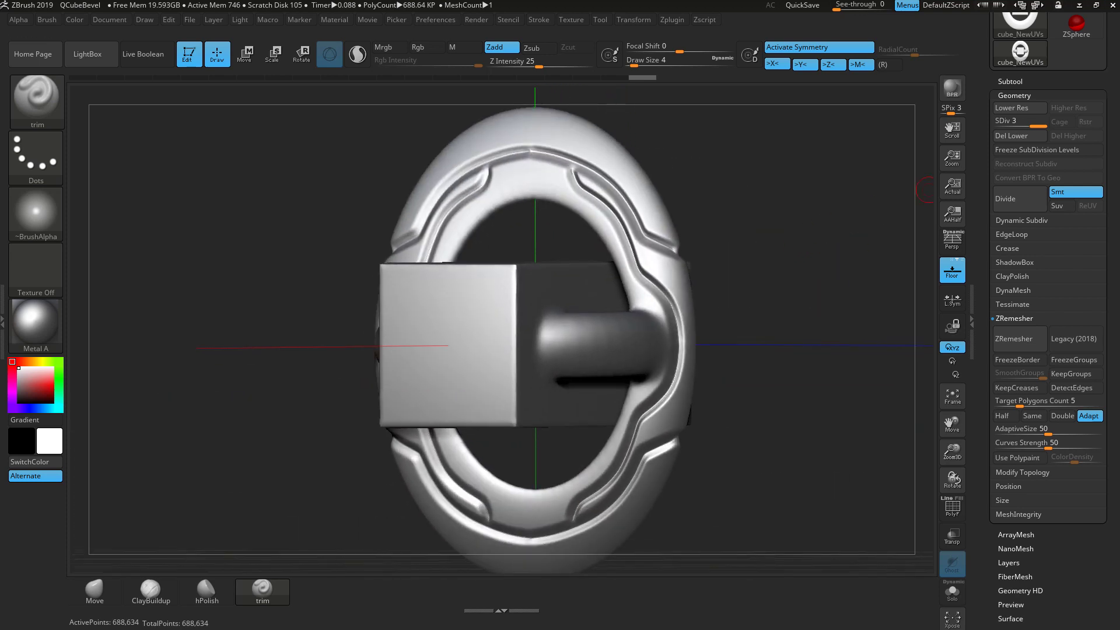